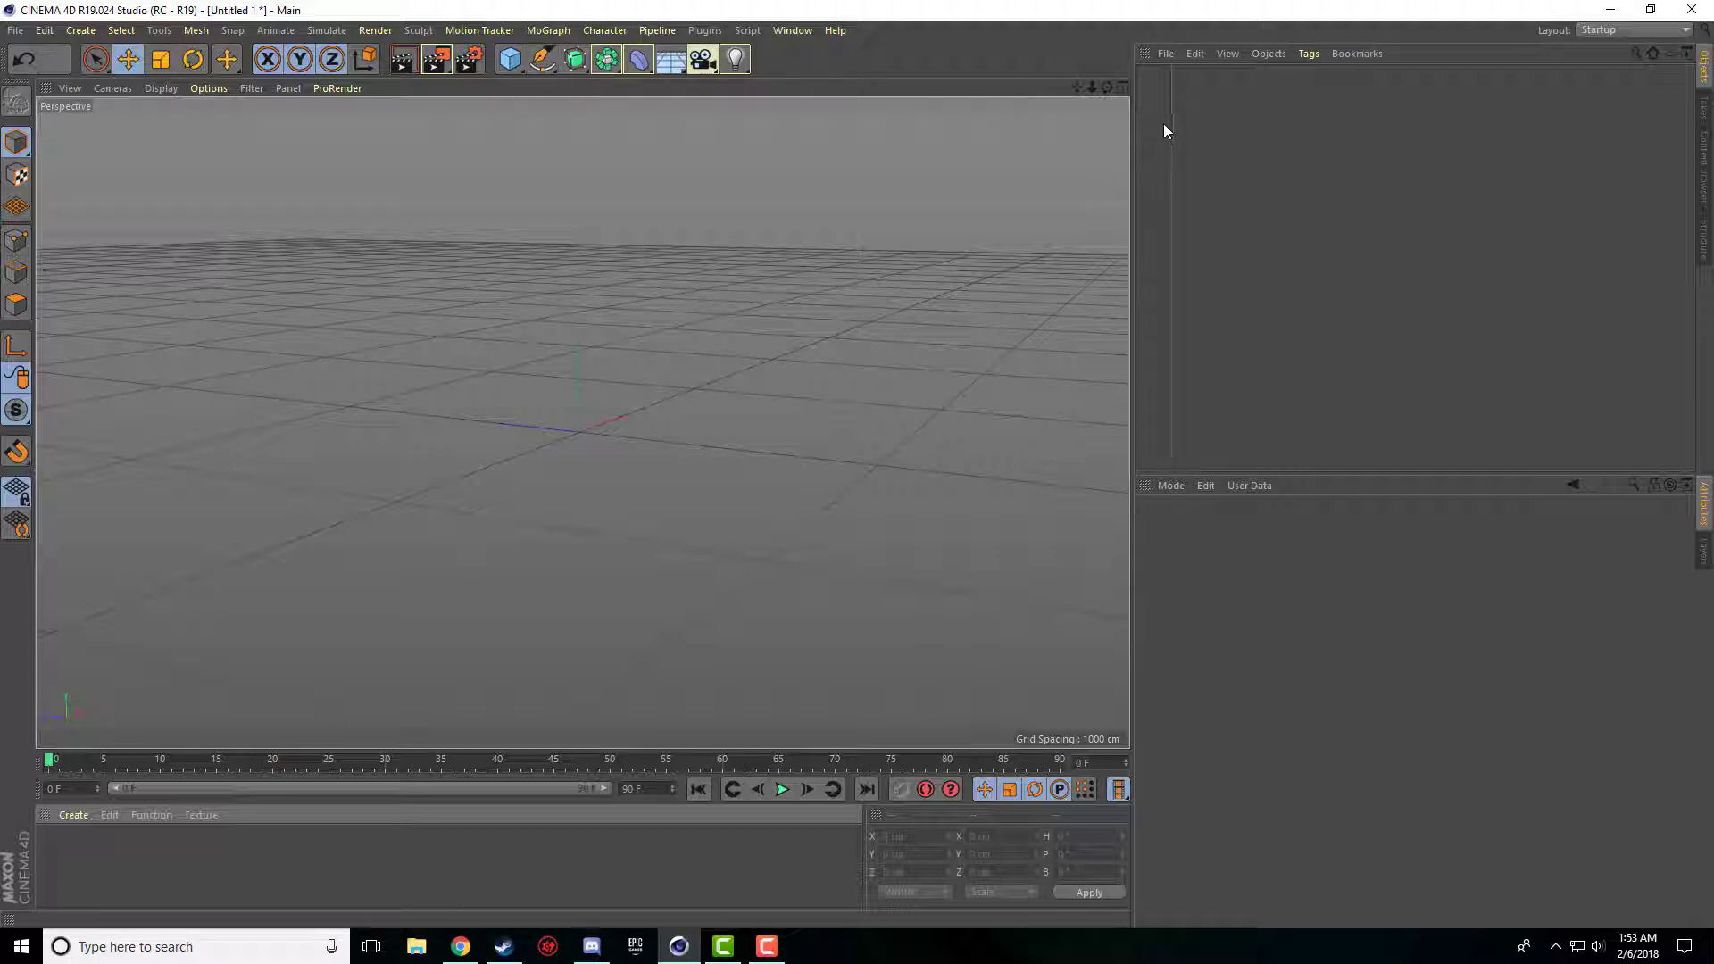
Add a 200 cm cube and convert it to an editable polygon object.
left_click(510, 59)
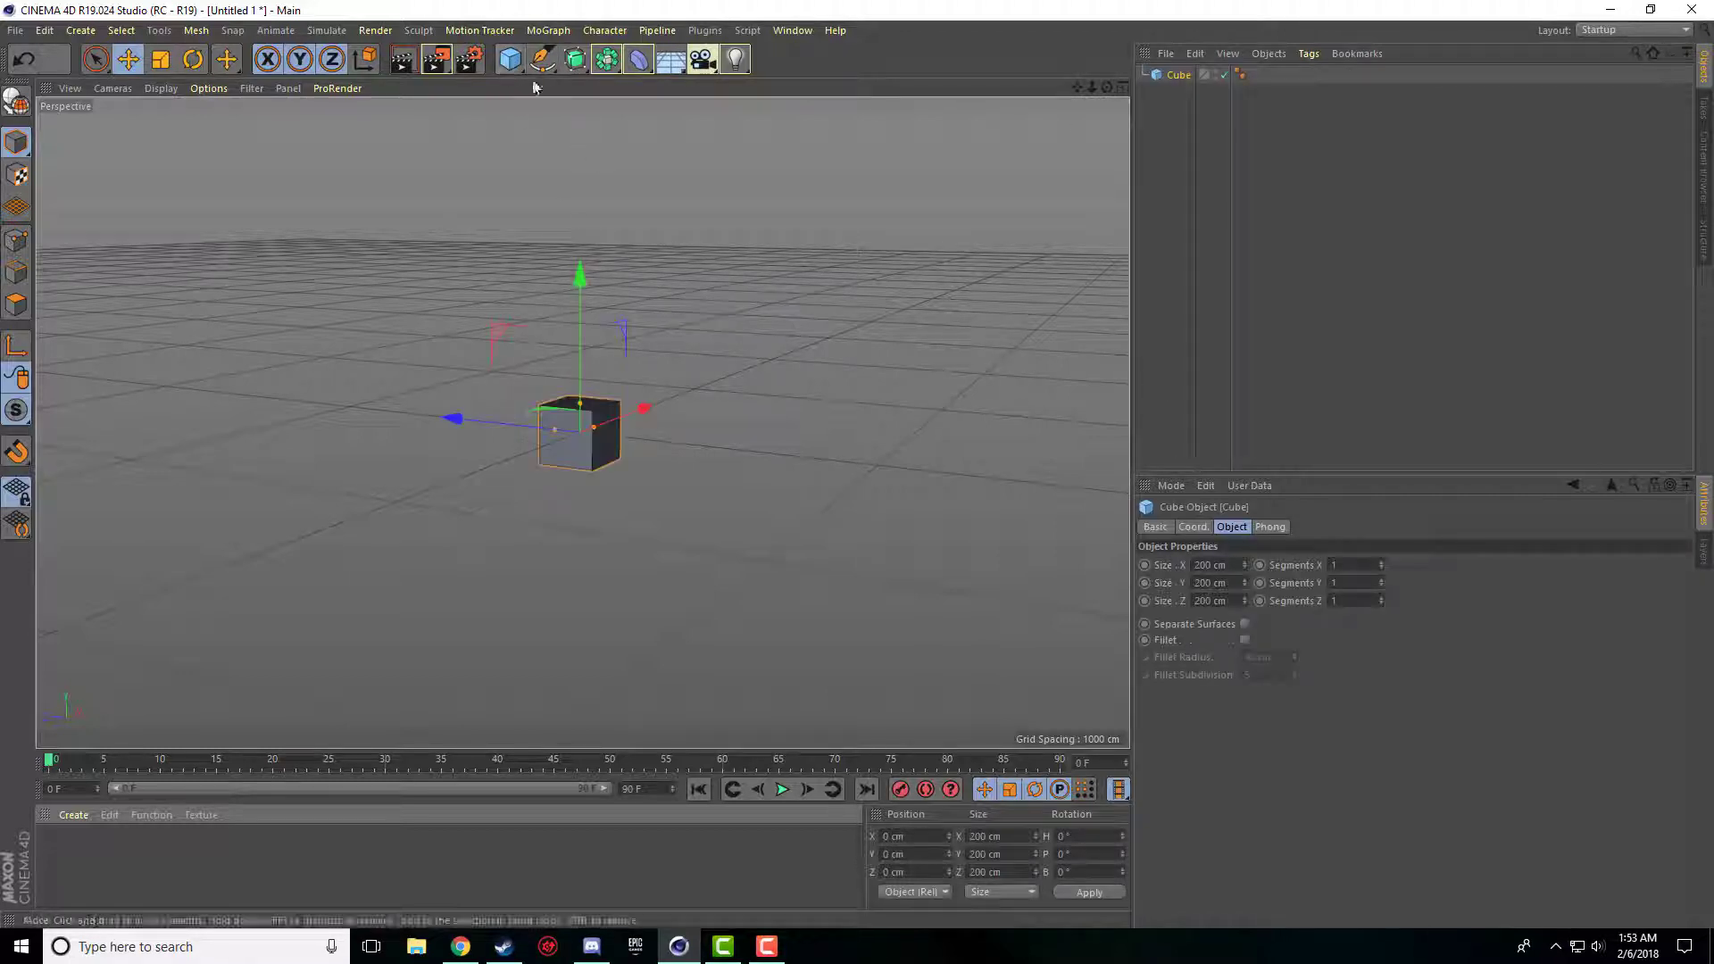
left_click_drag(510, 59, 430, 250)
scroll(789, 262, "up", 5)
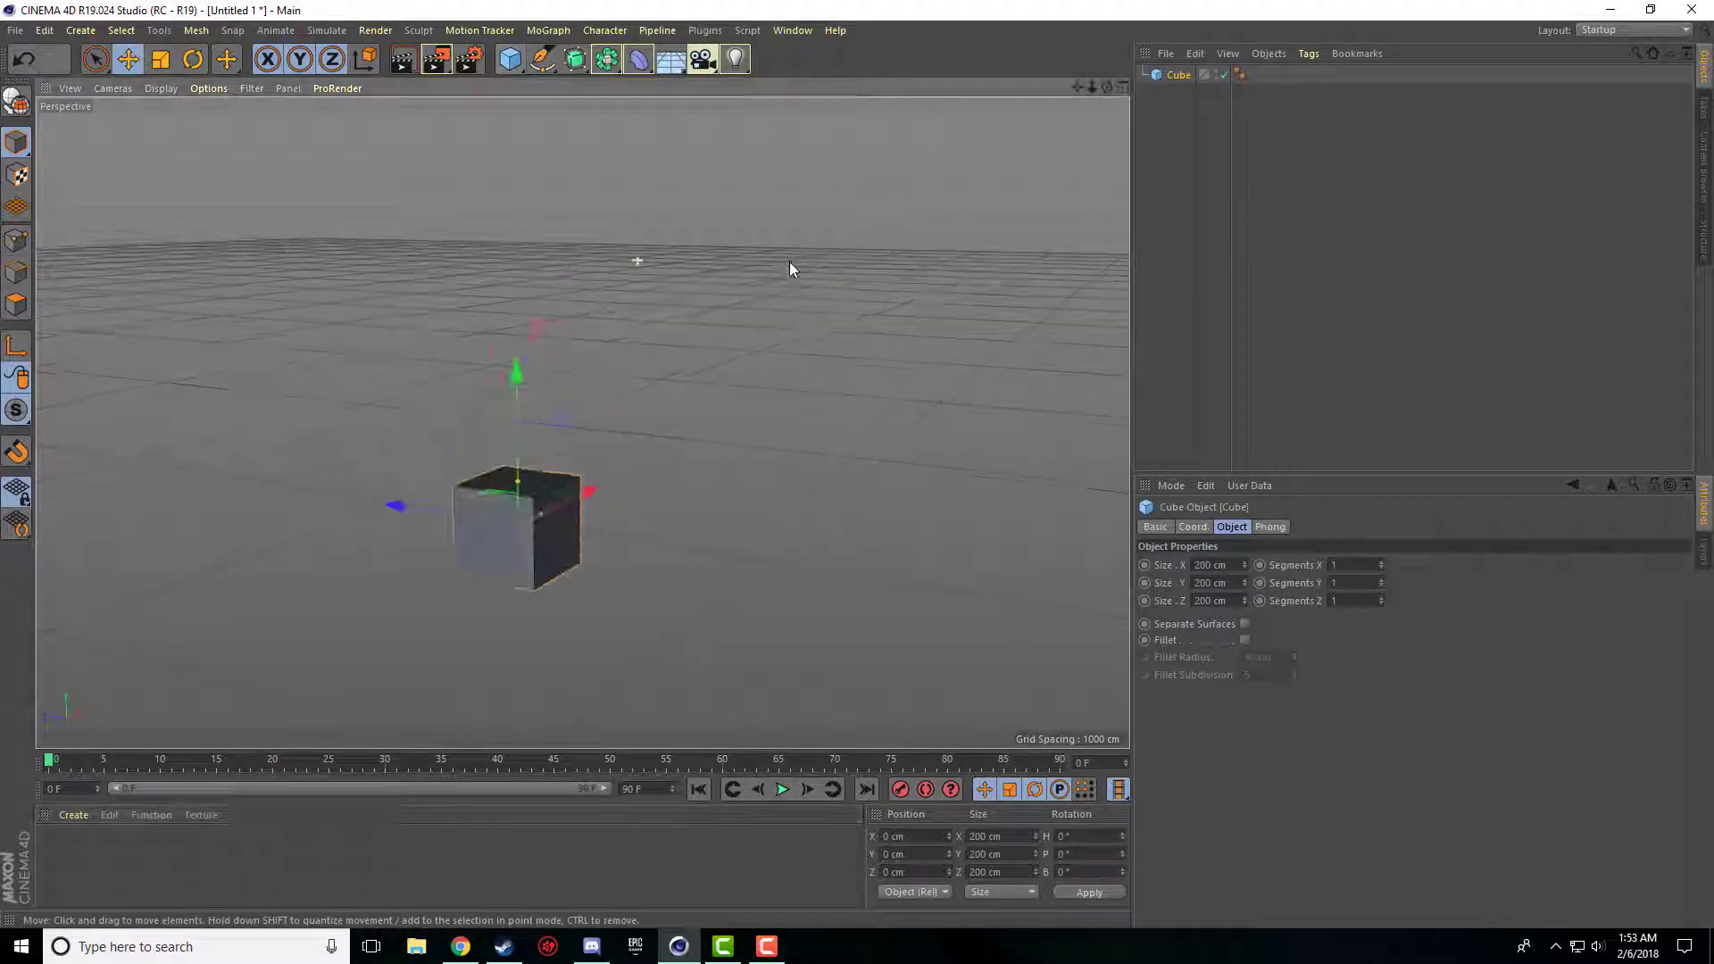
left_click_drag(1076, 87, 1150, 0)
scroll(1017, 229, "up", 6)
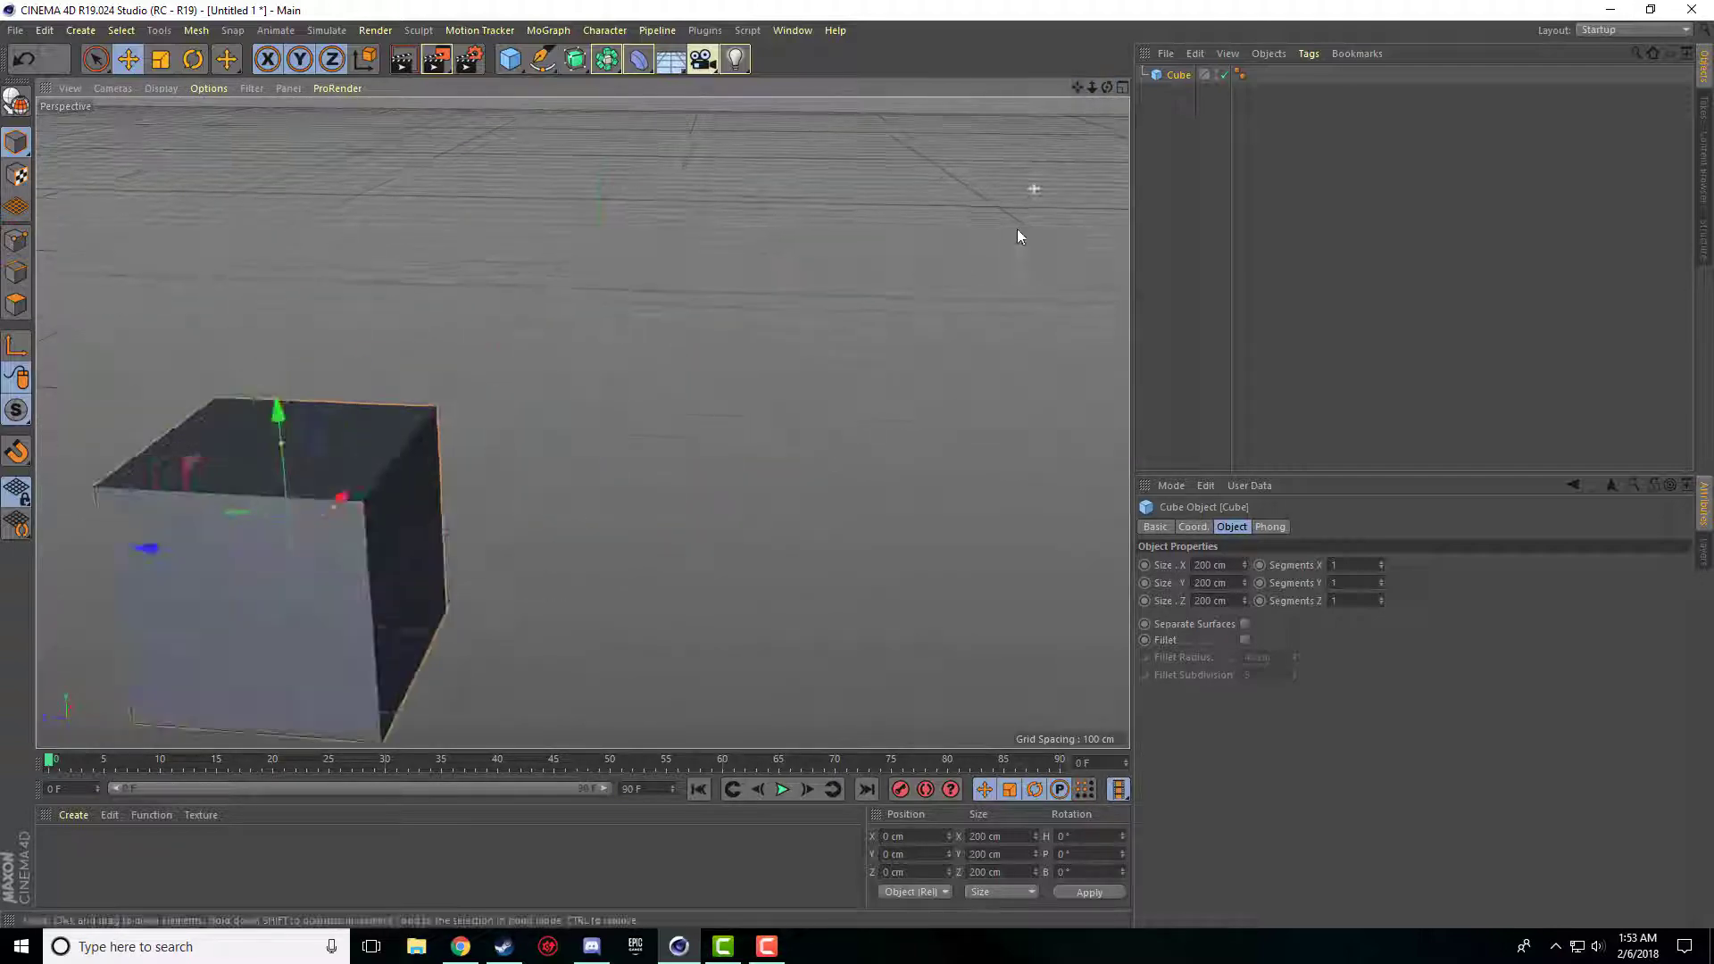
scroll(1023, 213, "down", 2)
left_click_drag(1079, 86, 1039, 6)
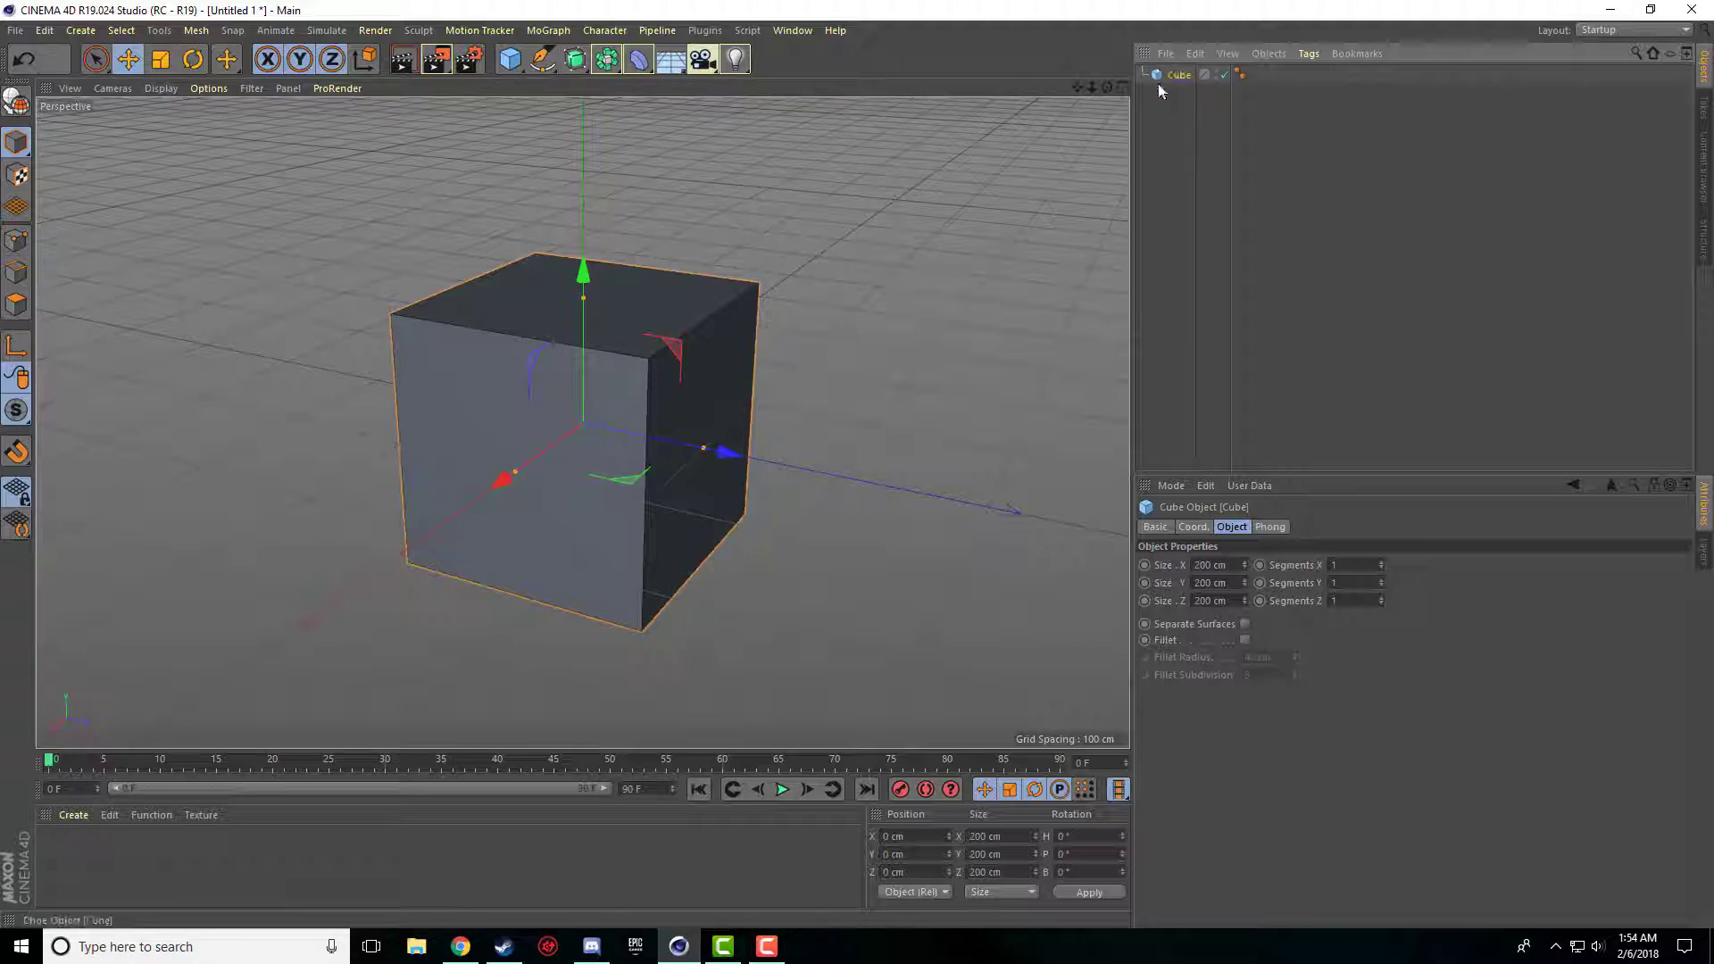
left_click(20, 105)
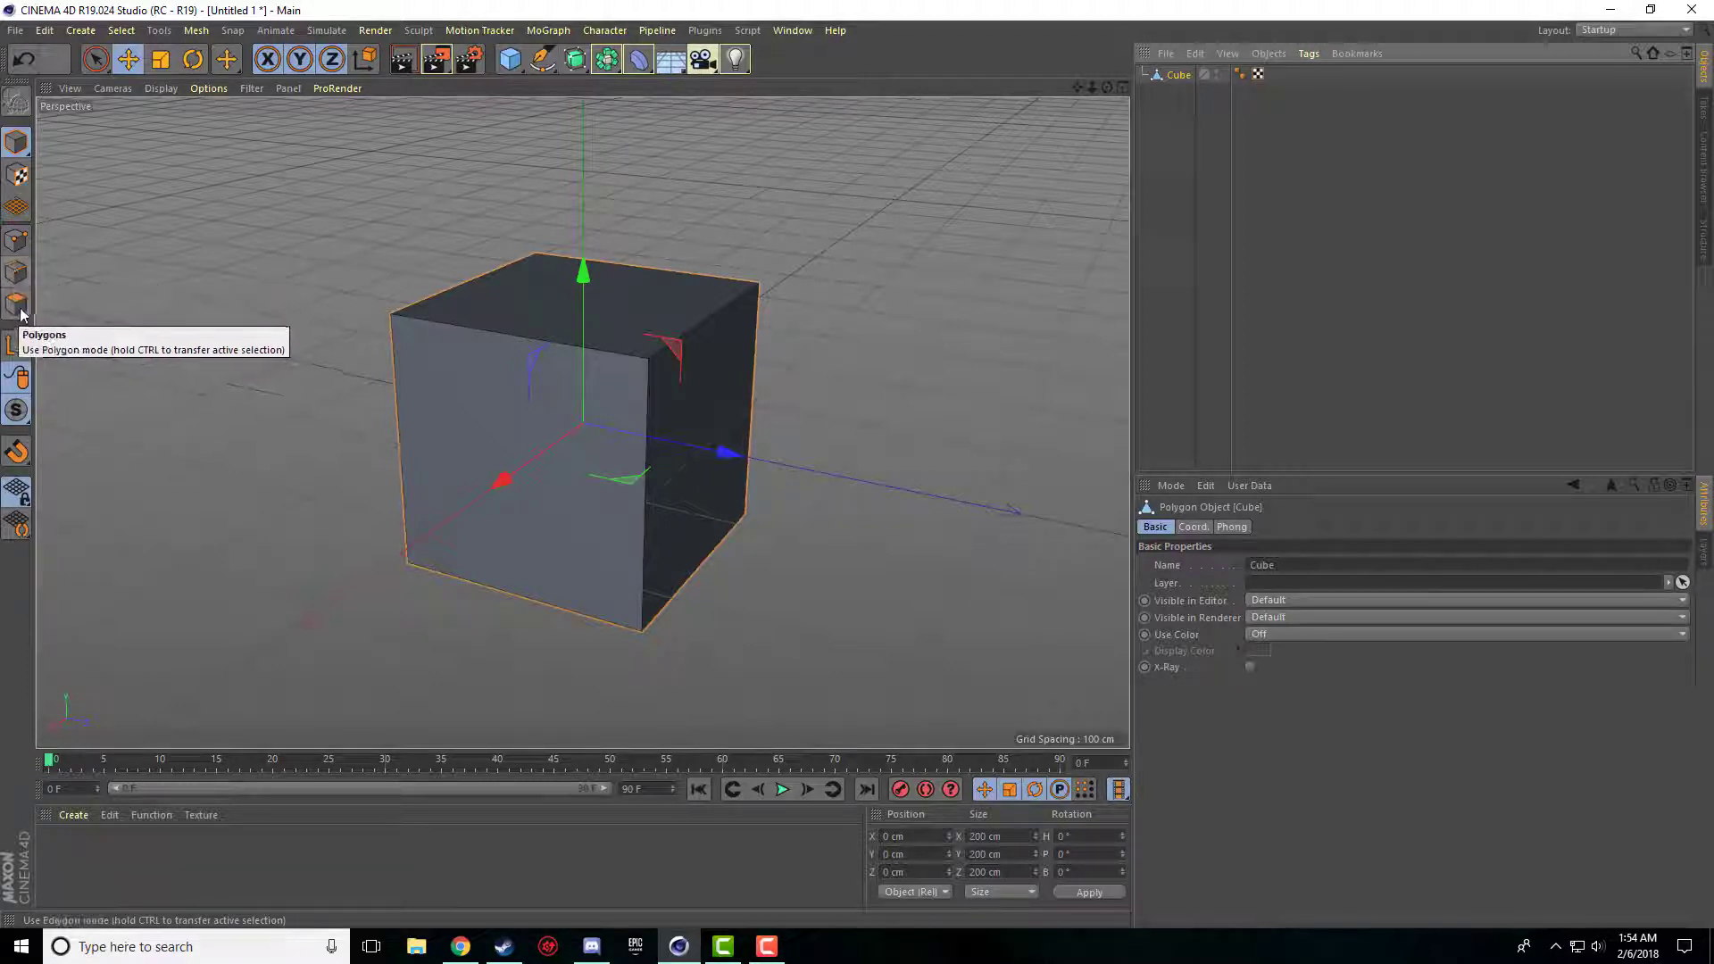
In point mode, move one top corner point of the cube to about X 213, Y 164, Z 134 cm.
left_click(16, 240)
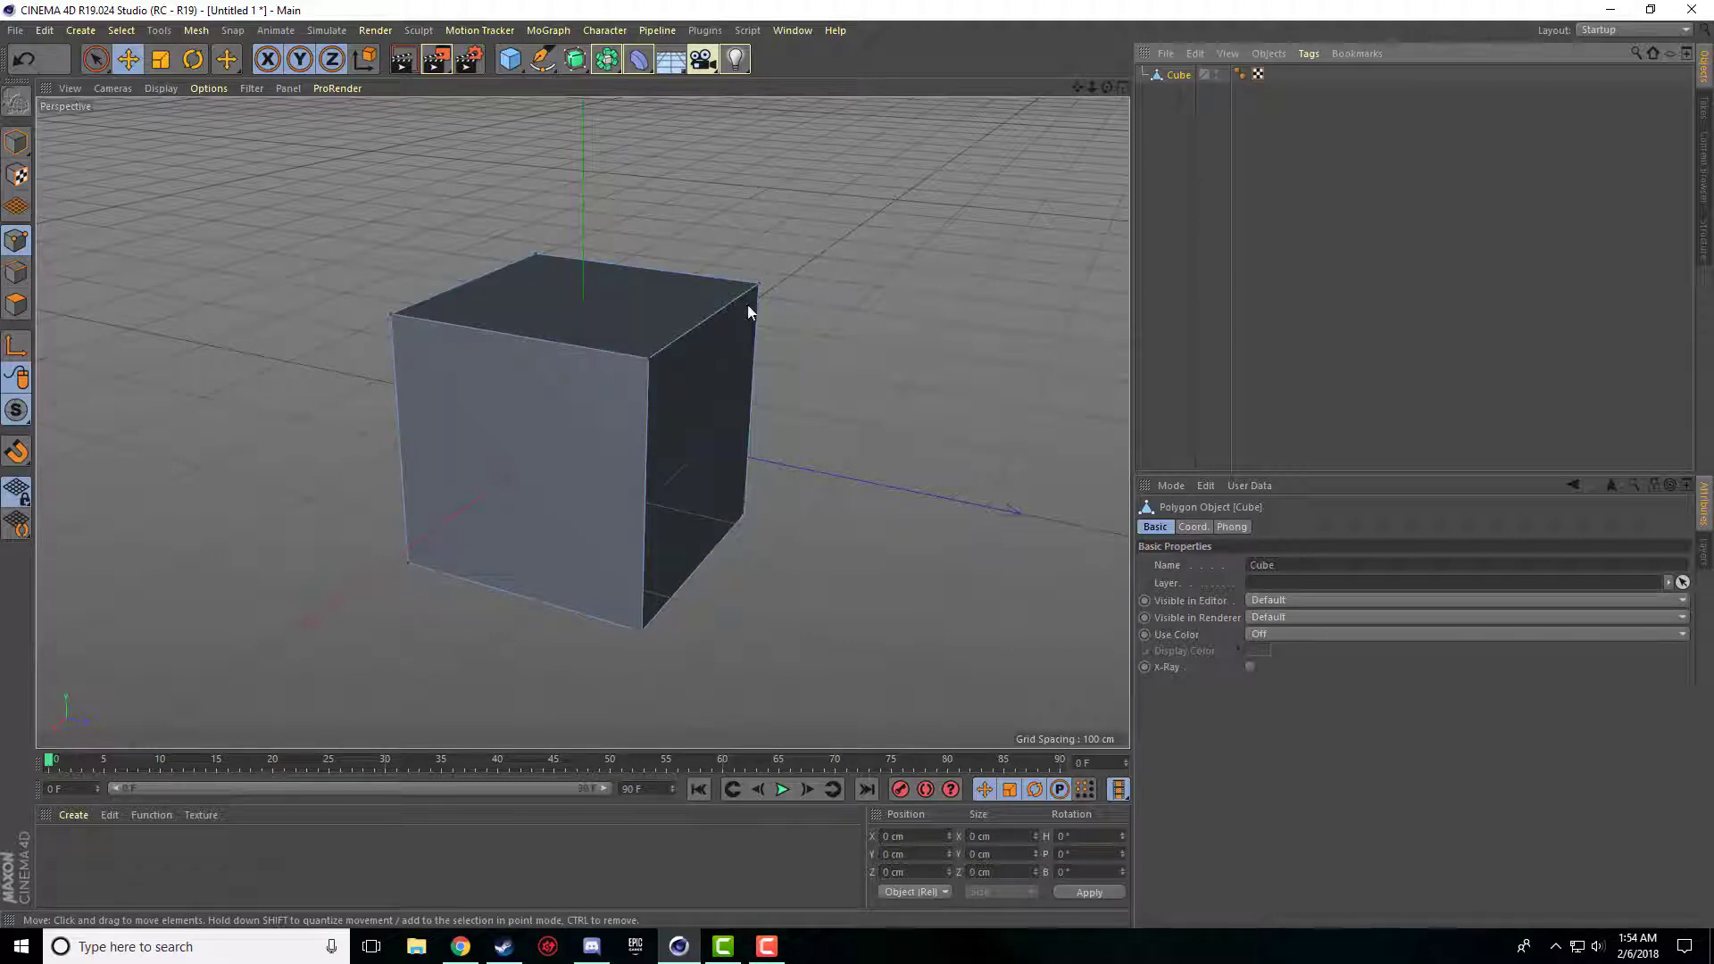
left_click(649, 361)
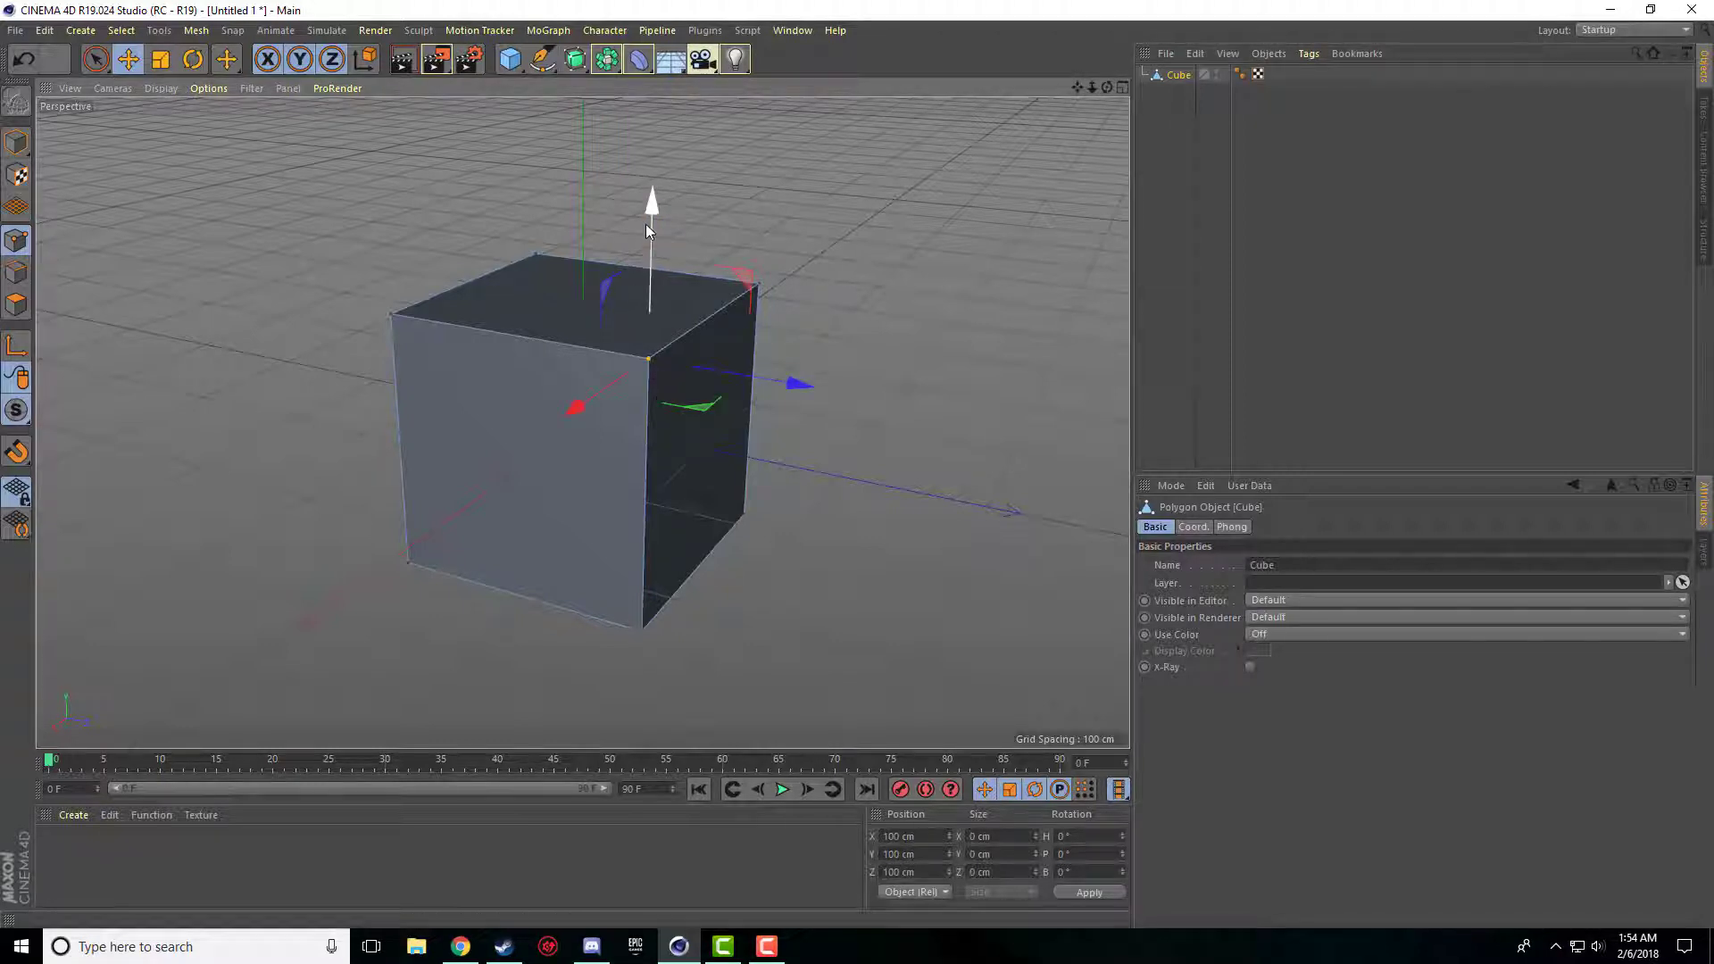
left_click_drag(662, 311, 661, 220)
left_click_drag(569, 308, 478, 351)
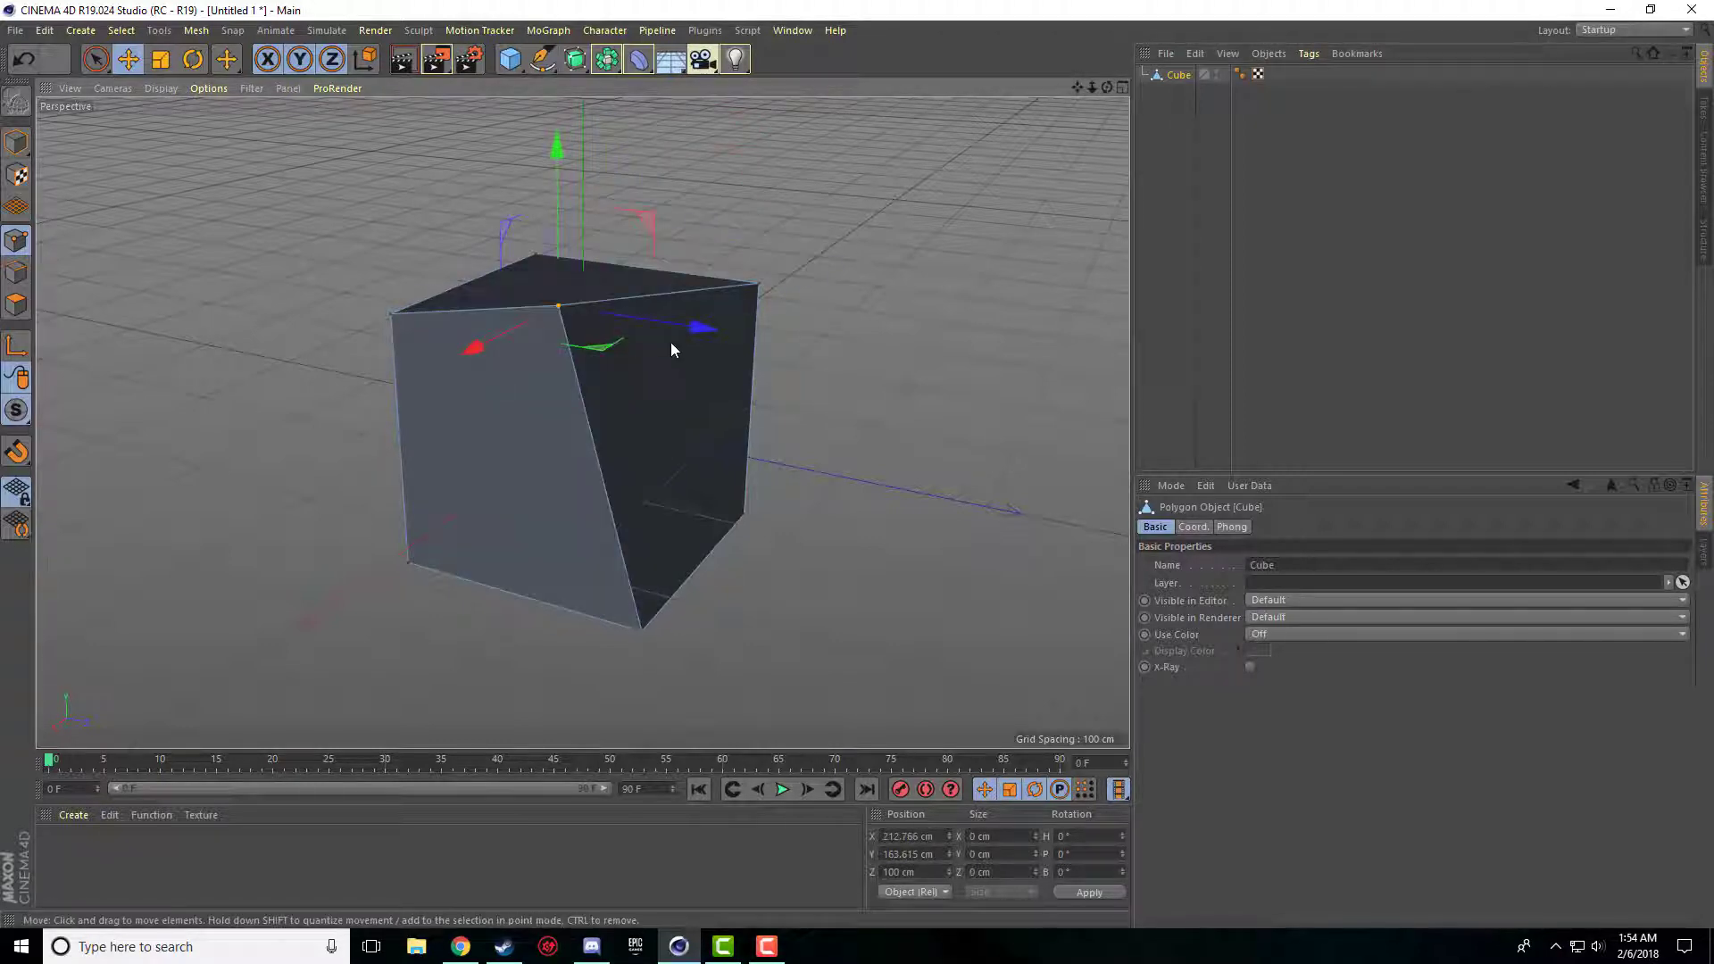
left_click_drag(692, 327, 752, 336)
In edge mode, move the top edge opposite the displaced corner to about X 115, Y 129, Z -173 cm.
mouse_move(1106, 86)
left_mouse_down()
mouse_move(1250, 93)
mouse_move(902, 44)
mouse_move(974, 89)
mouse_move(1044, 103)
mouse_move(1085, 74)
mouse_move(1103, 86)
left_mouse_up()
left_click_drag(583, 422, 583, 422)
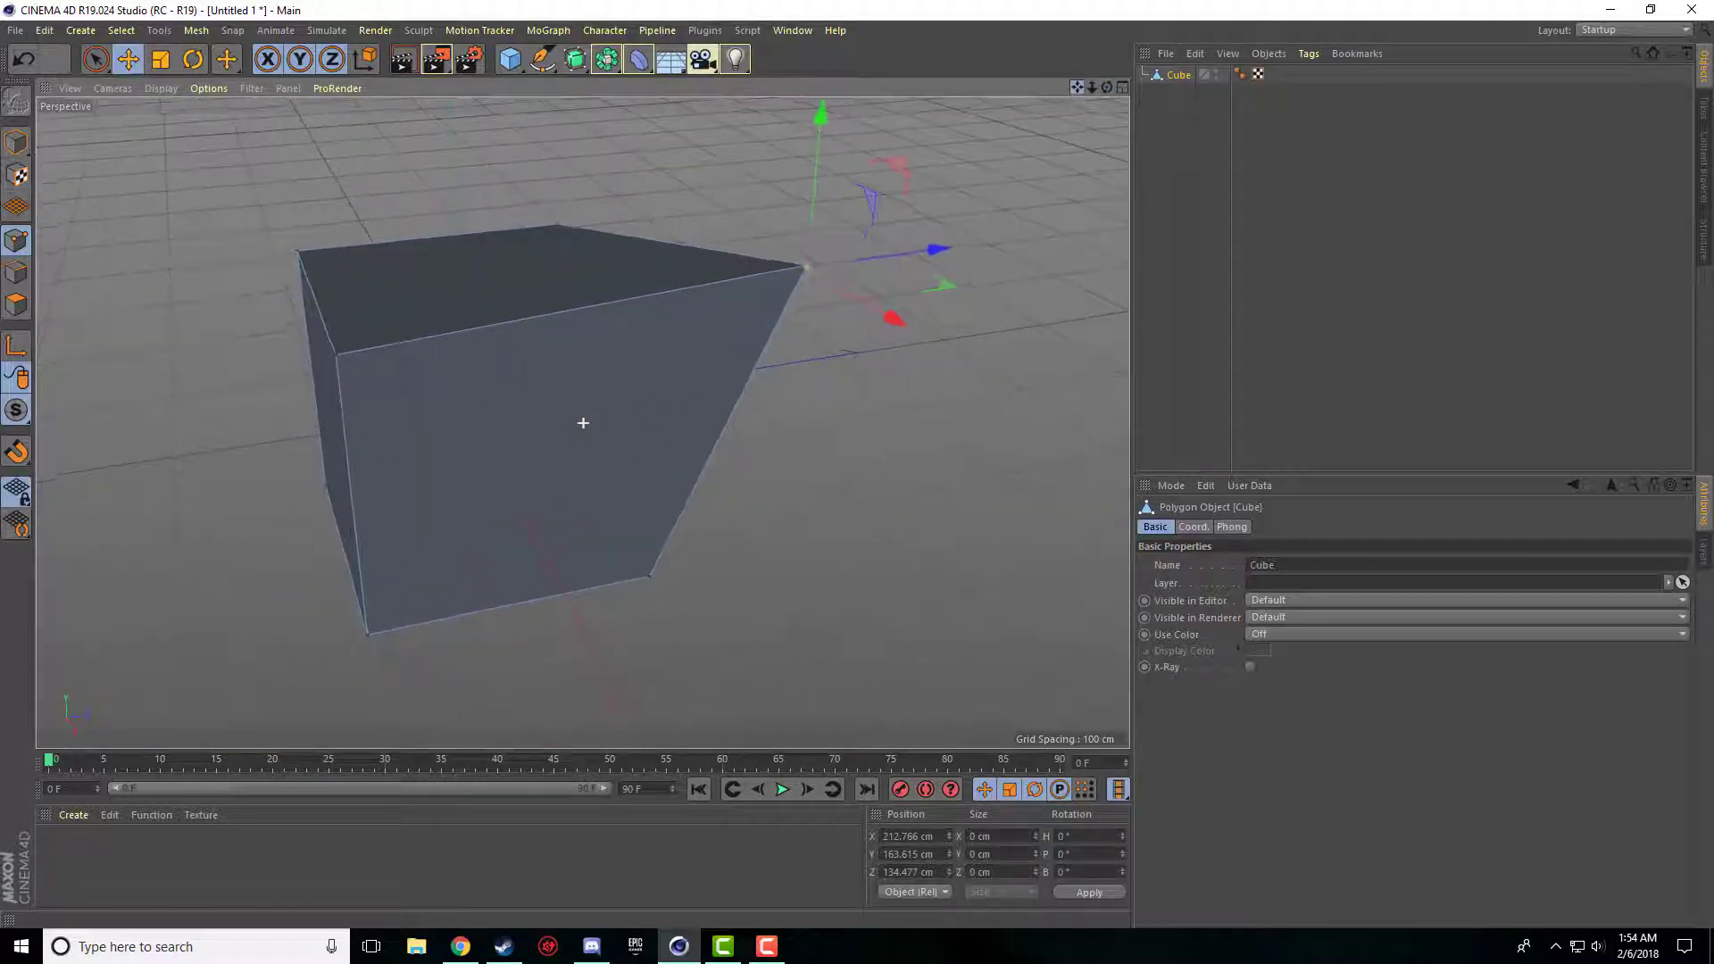
left_click(16, 273)
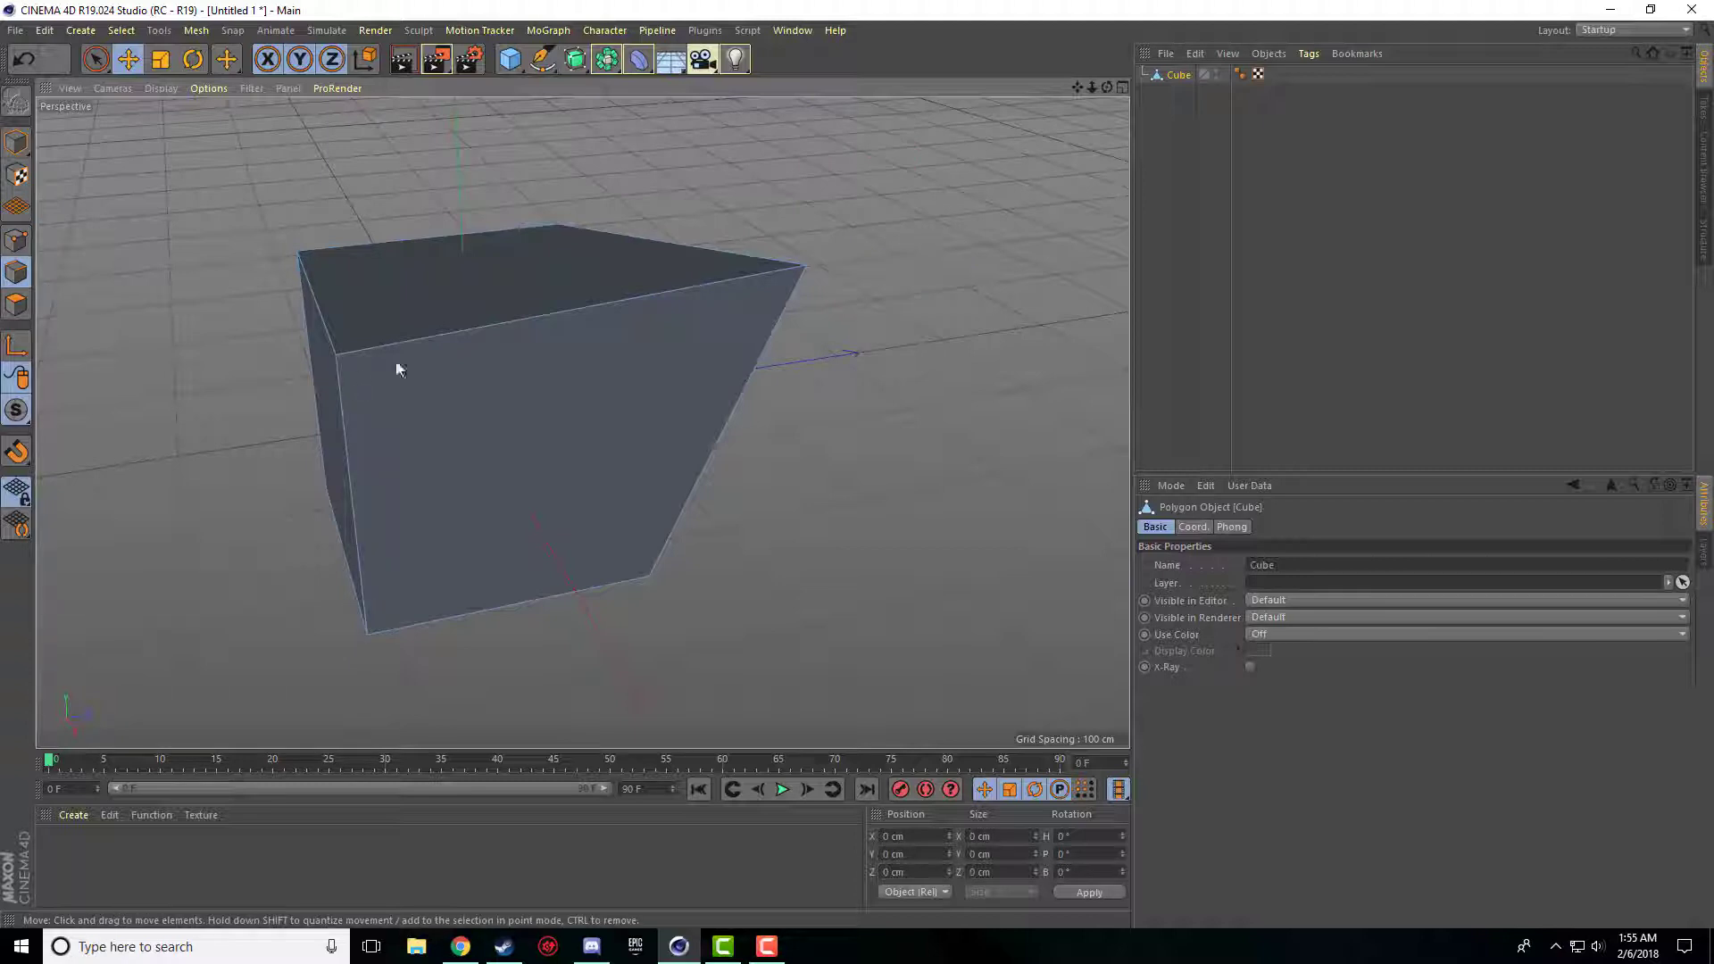
left_click(319, 292)
left_click_drag(205, 228, 88, 180)
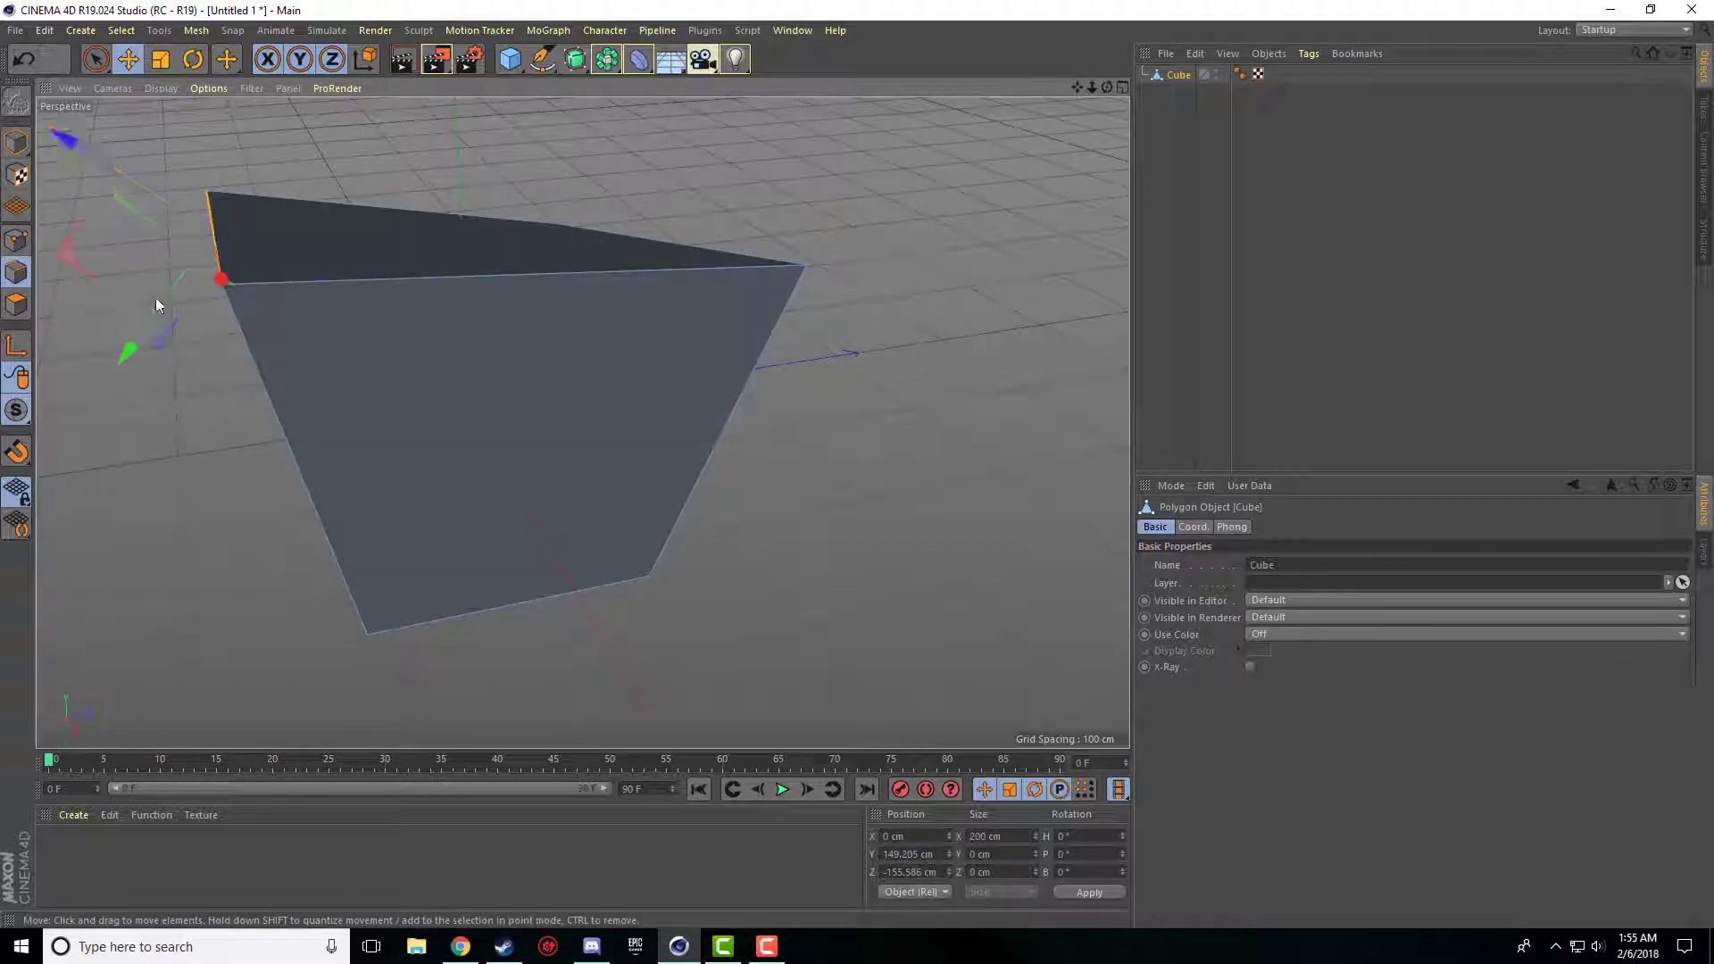
left_click_drag(155, 300, 184, 415)
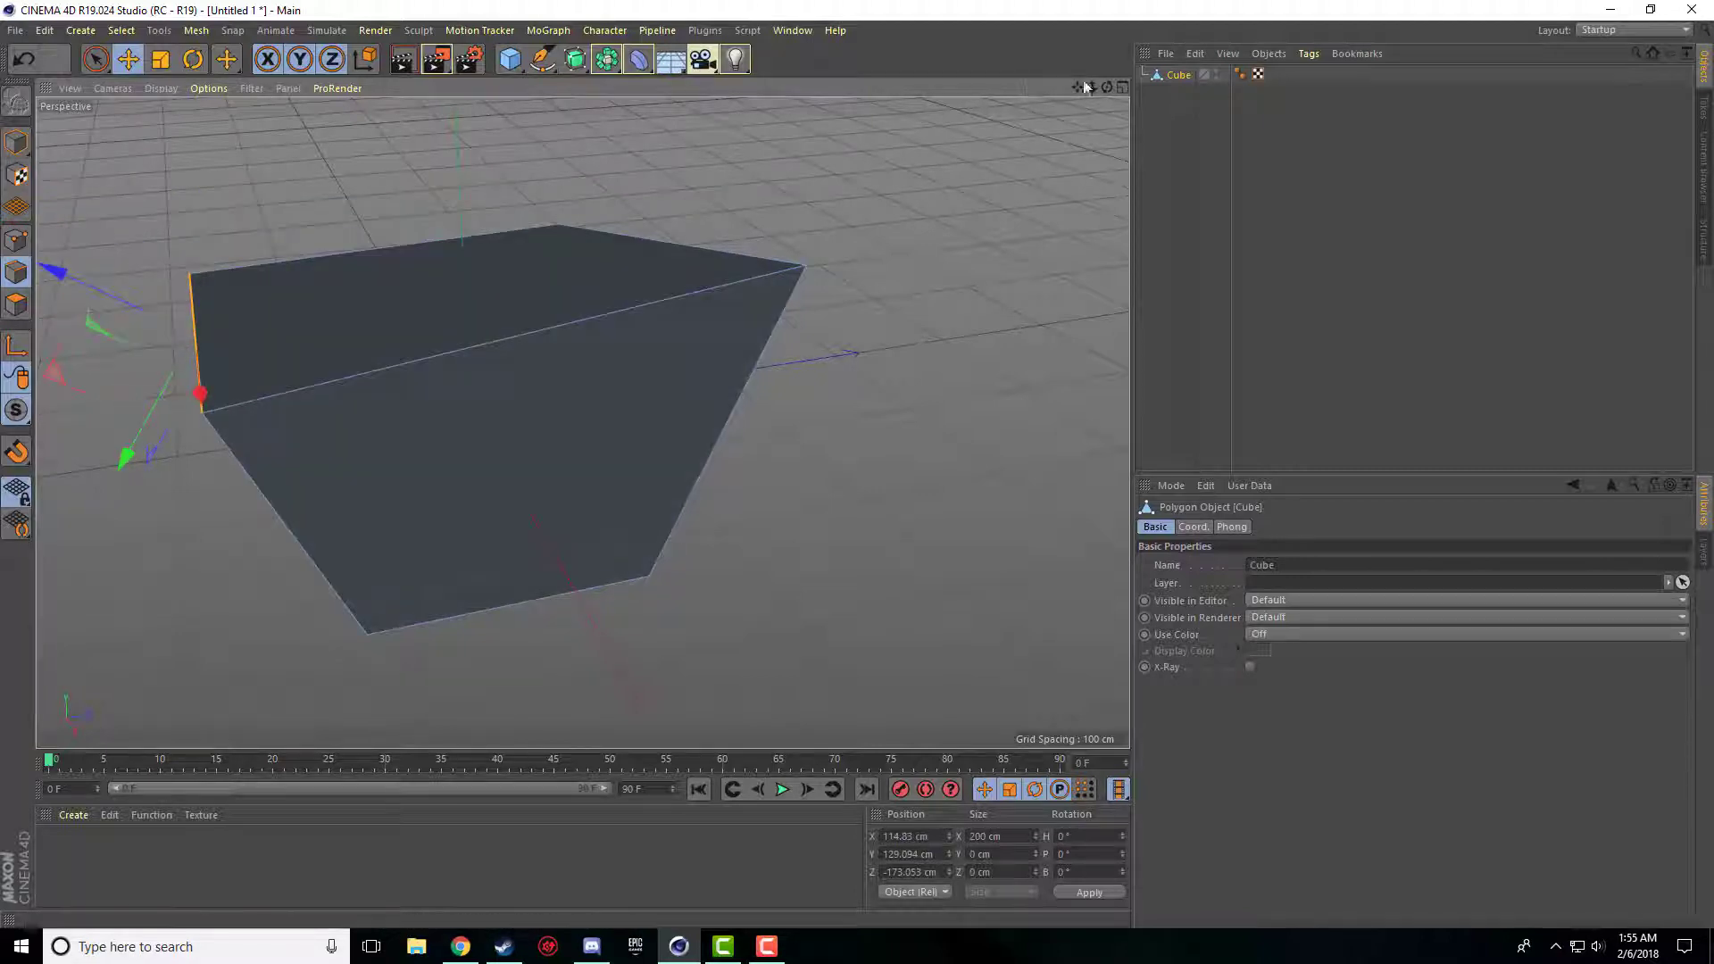
In polygon mode, pull the end face beneath the displaced corner outward to about X 54, Y 29, Z 162 cm.
left_click_drag(1108, 88, 830, 89)
left_click_drag(583, 423, 583, 423)
left_click(16, 304)
left_click(753, 446)
mouse_move(1077, 88)
left_mouse_down()
mouse_move(583, 422)
mouse_move(1080, 110)
left_mouse_up()
scroll(947, 273, "down", 3)
left_click_drag(799, 368, 839, 315)
Use Live Selection to paint-select the top, side and end faces of the shape.
left_click_drag(1075, 86, 612, 407)
scroll(896, 178, "down", 2)
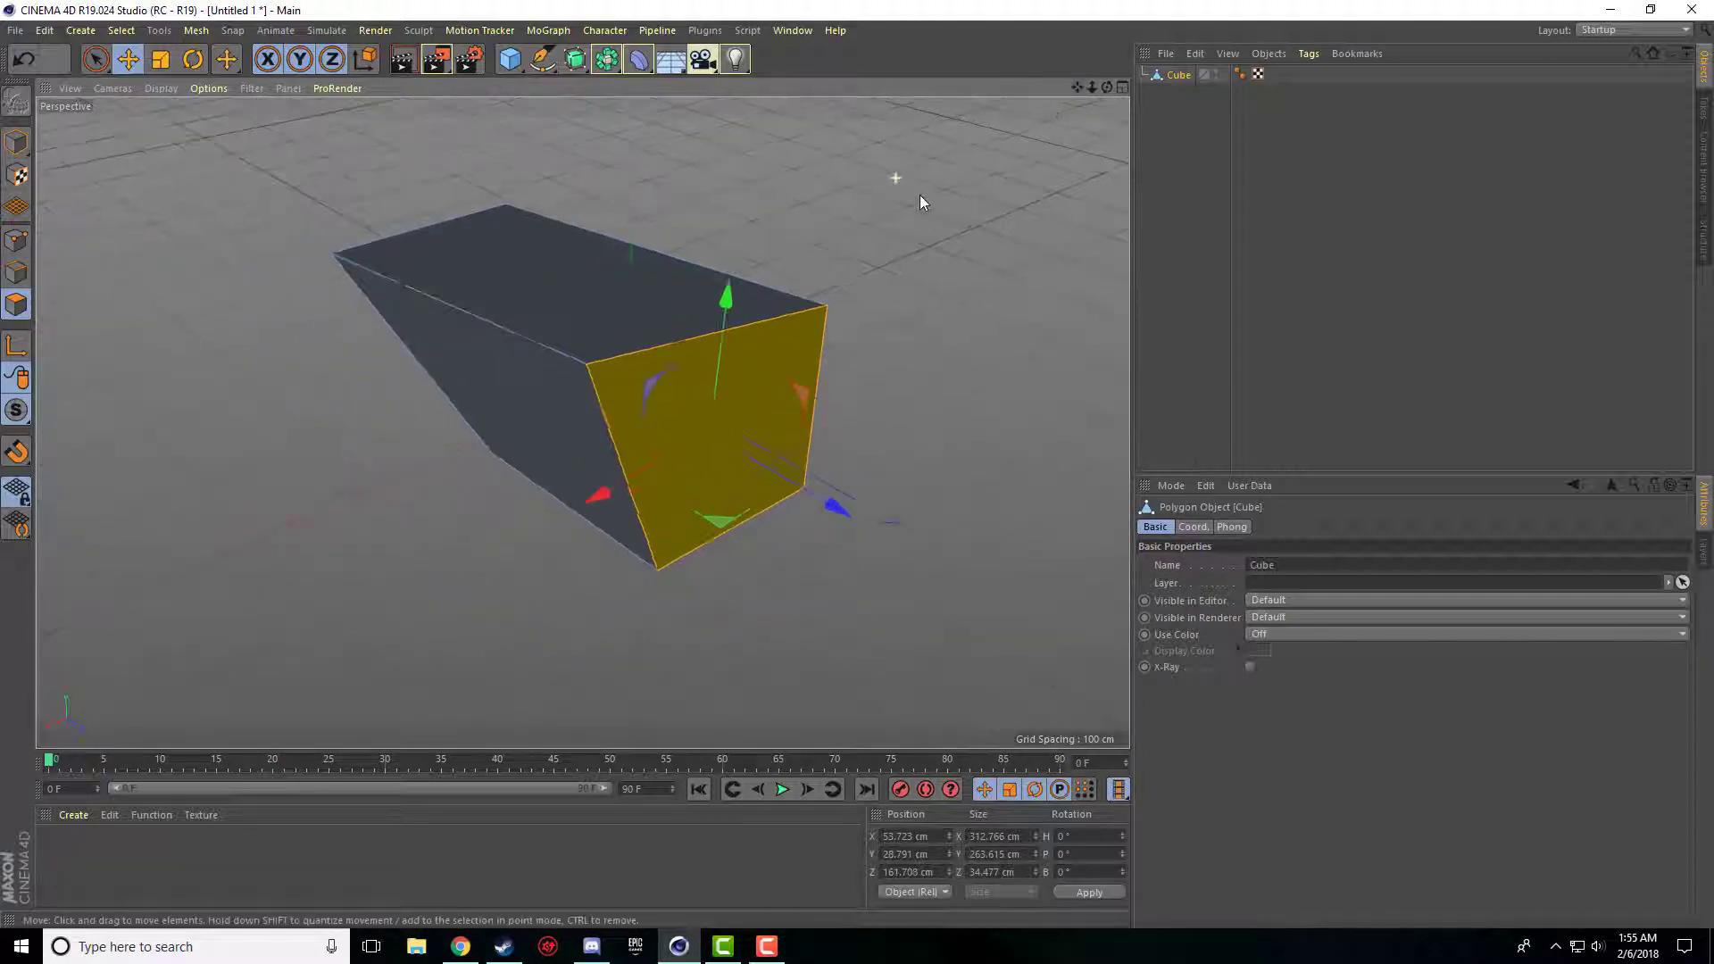
mouse_move(1107, 87)
left_mouse_down()
mouse_move(1009, 187)
mouse_move(1152, 134)
mouse_move(1072, 151)
mouse_move(1107, 87)
left_mouse_up()
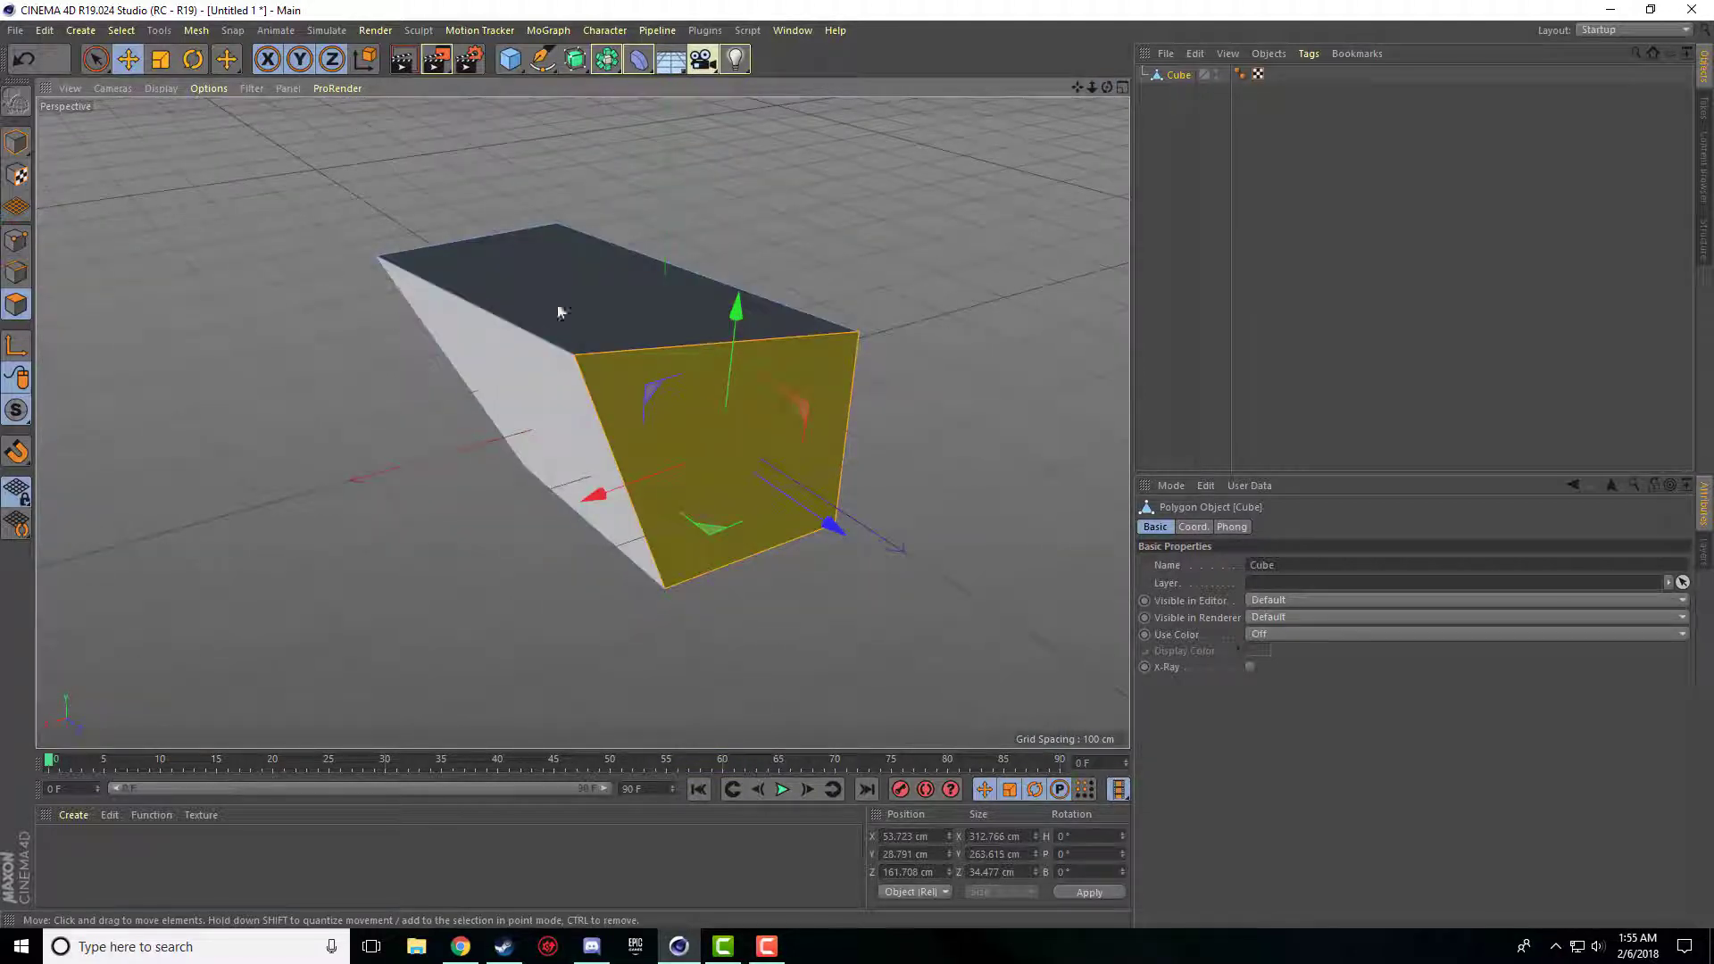
left_click(550, 350)
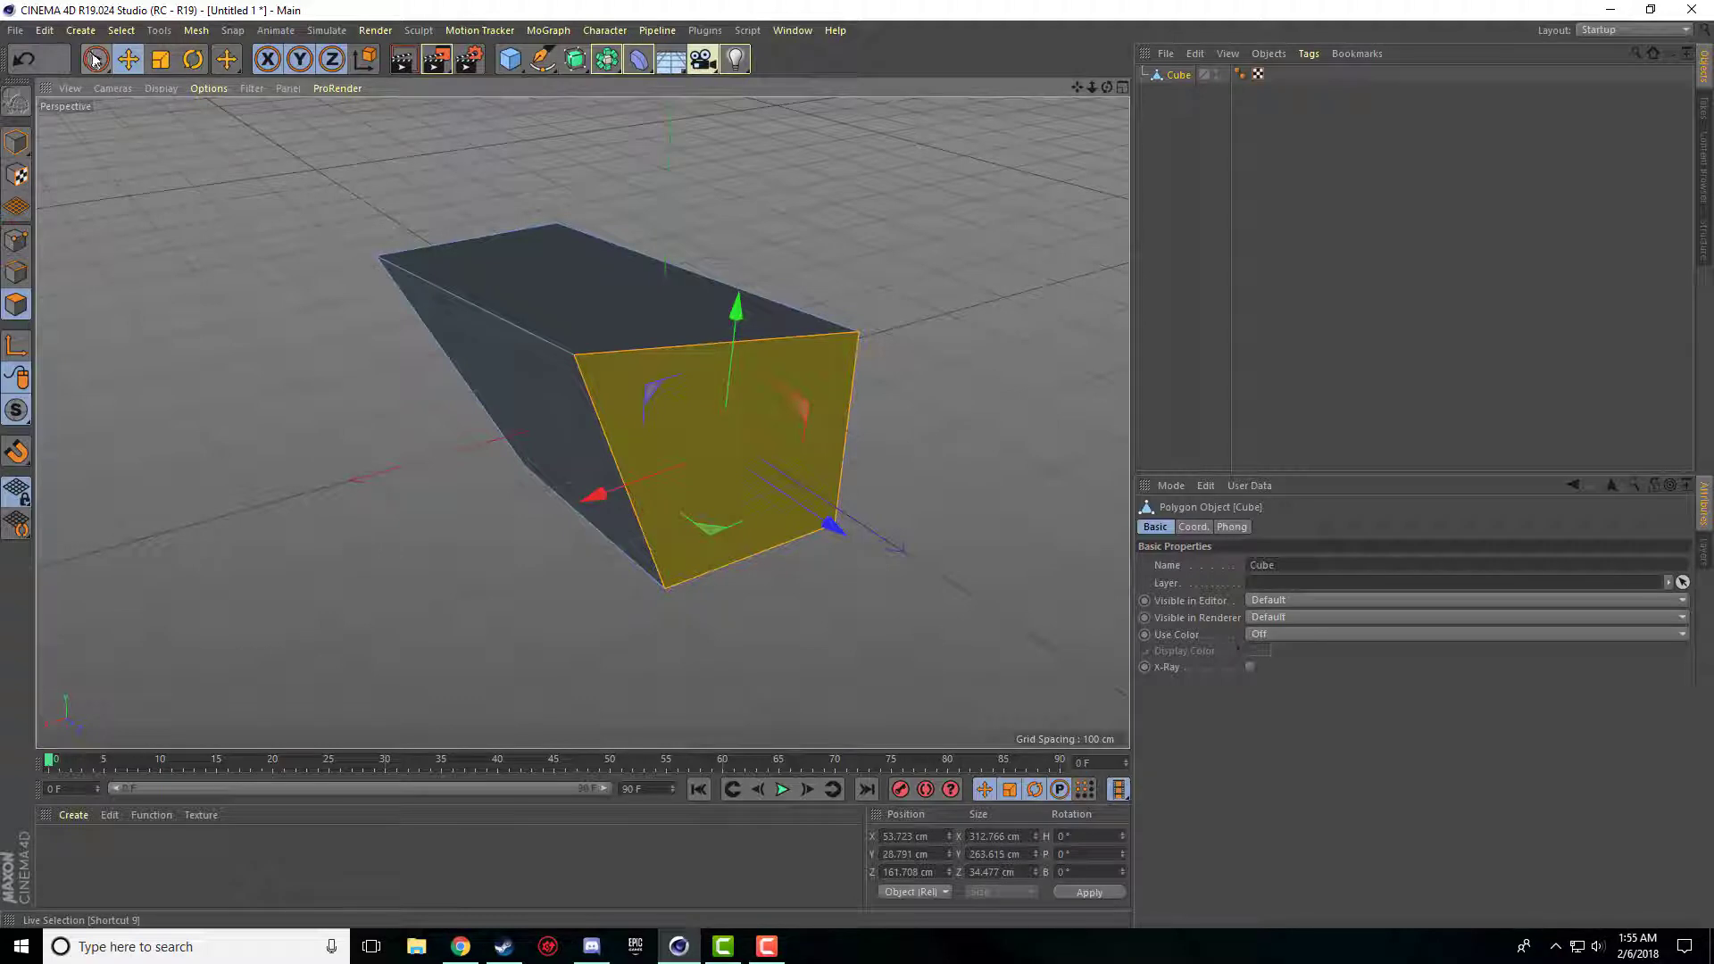
left_click(95, 60)
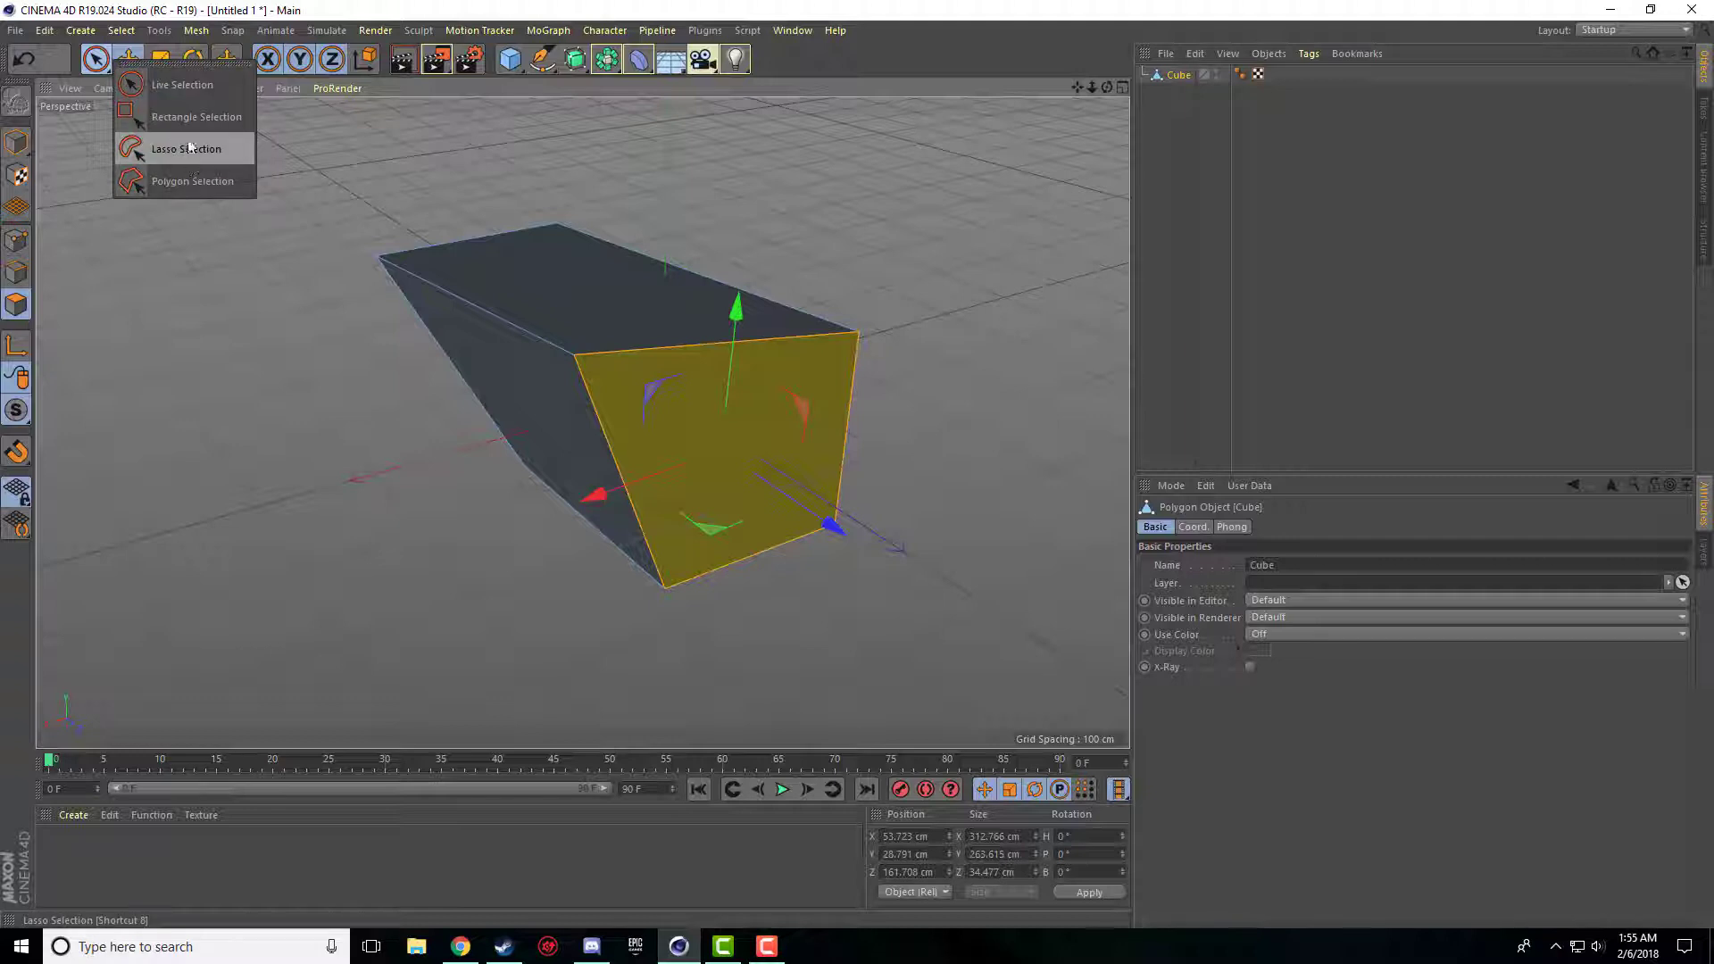
left_click(191, 84)
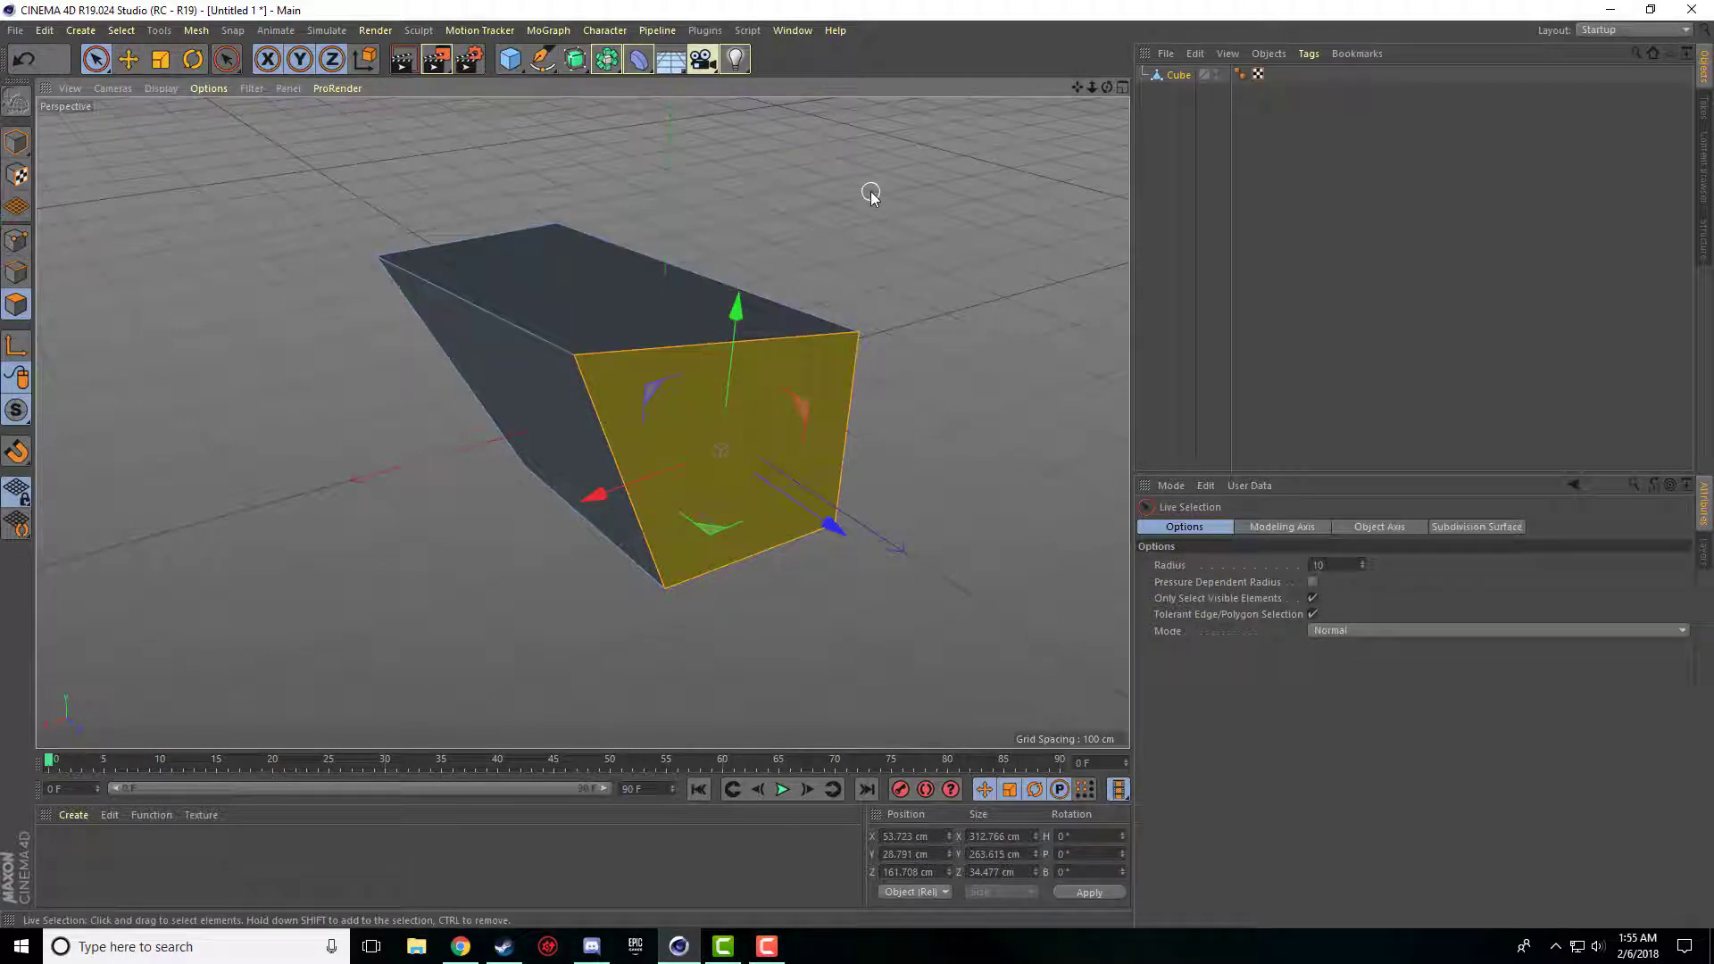
mouse_move(625, 304)
left_mouse_down()
mouse_move(535, 364)
mouse_move(539, 254)
mouse_move(544, 295)
left_mouse_up()
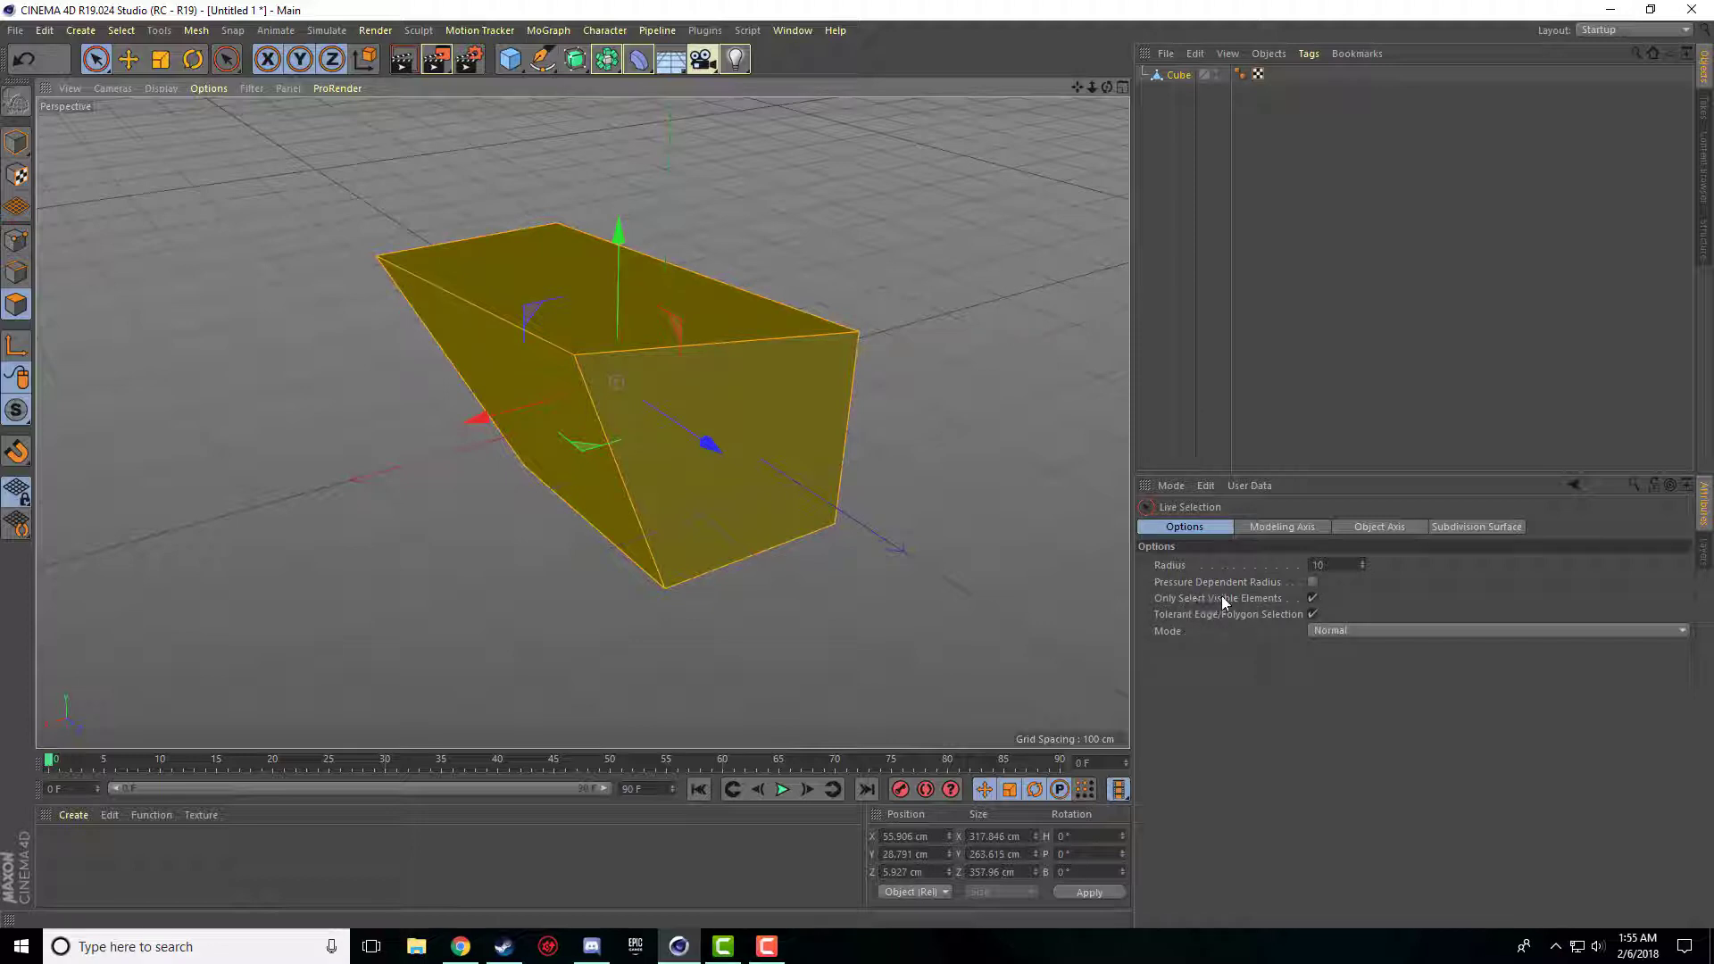
Disable Only Select Visible Elements, paint a selection across the shape's faces, and clear it.
left_click(1311, 597)
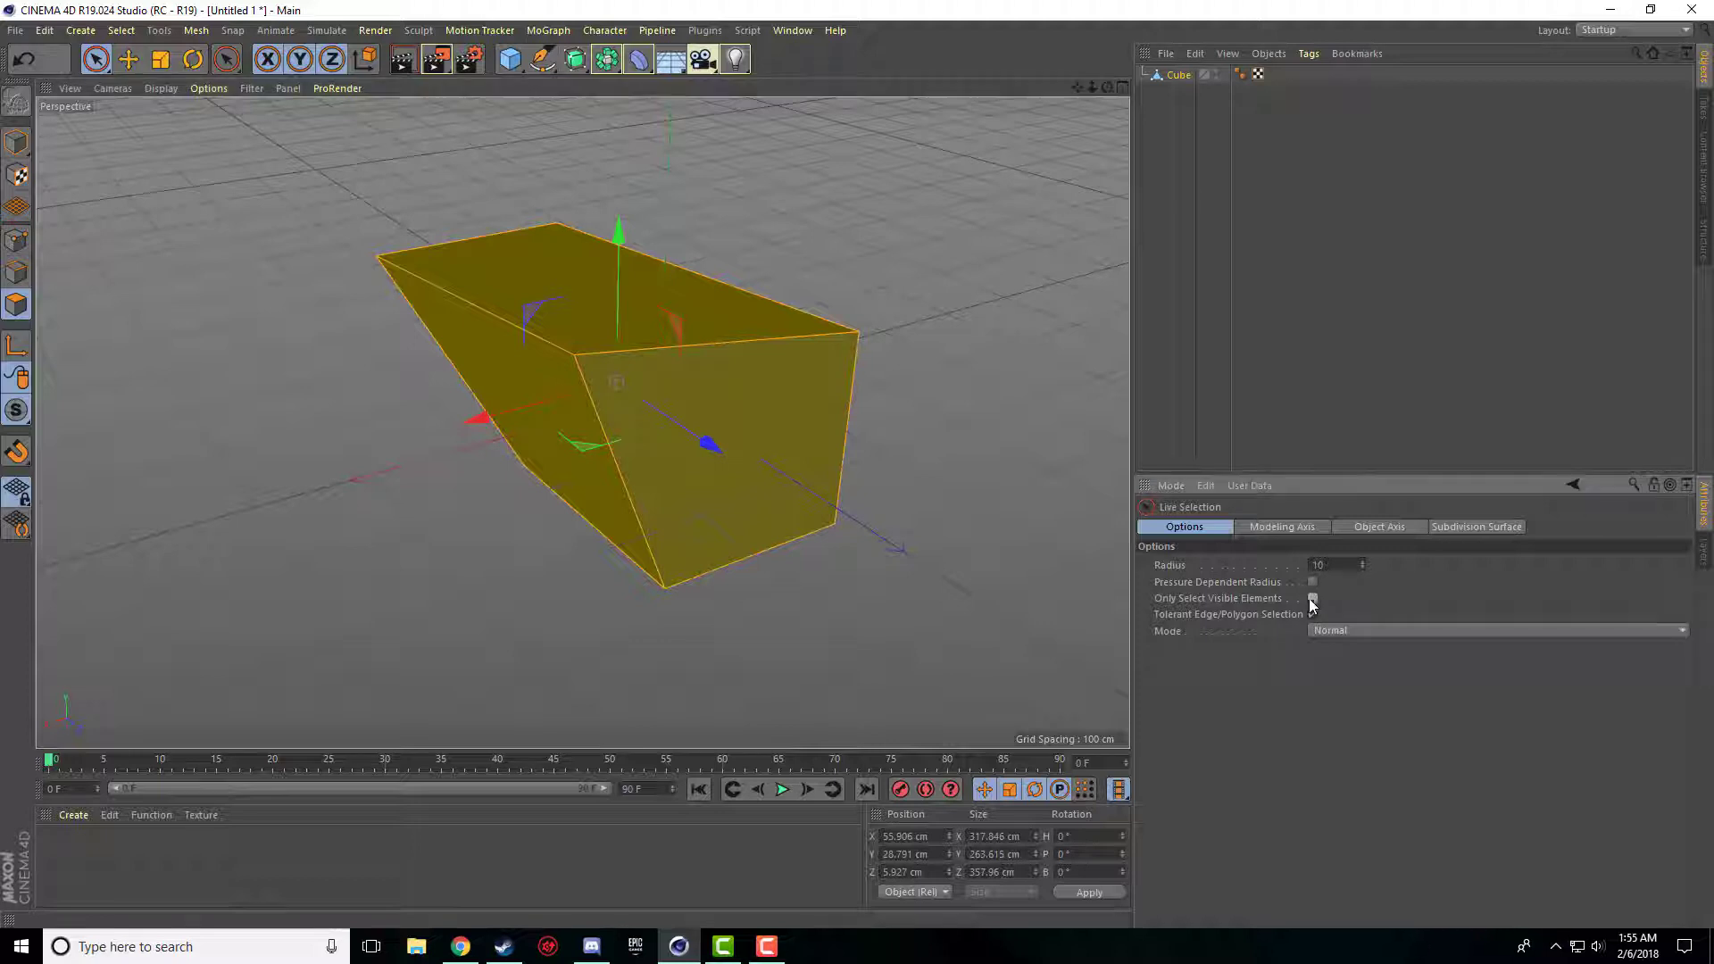
left_click(835, 582)
mouse_move(551, 277)
left_mouse_down()
mouse_move(611, 427)
mouse_move(731, 361)
left_mouse_up()
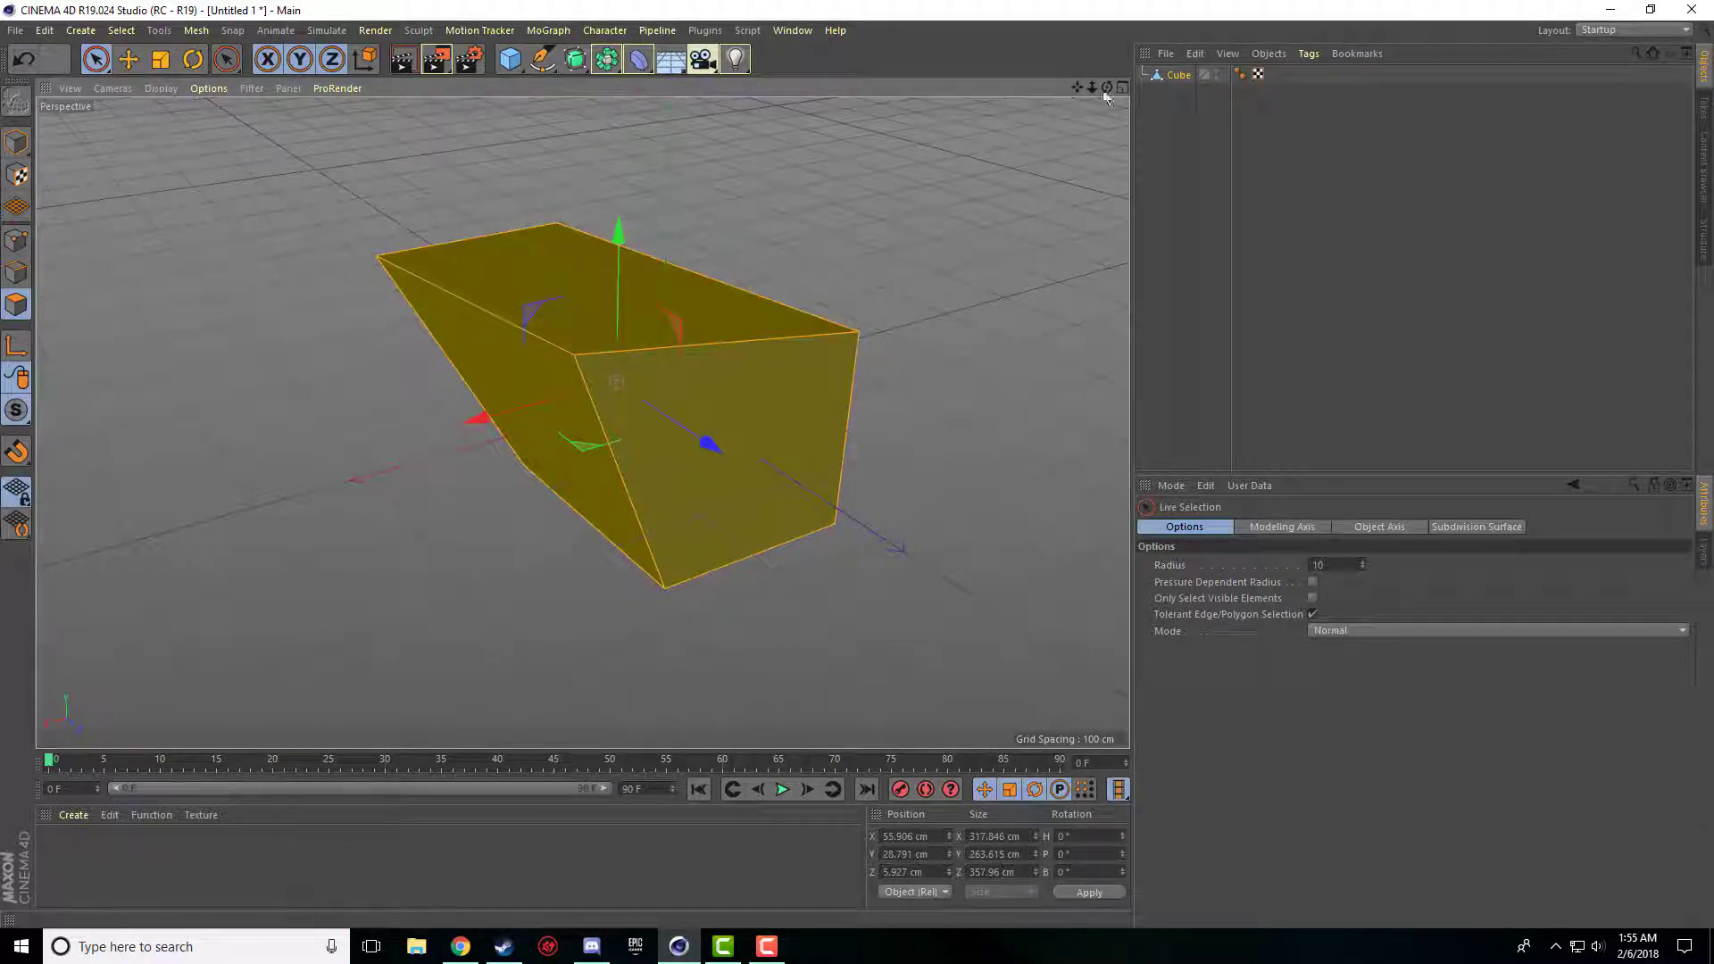
left_click_drag(1107, 87, 582, 420)
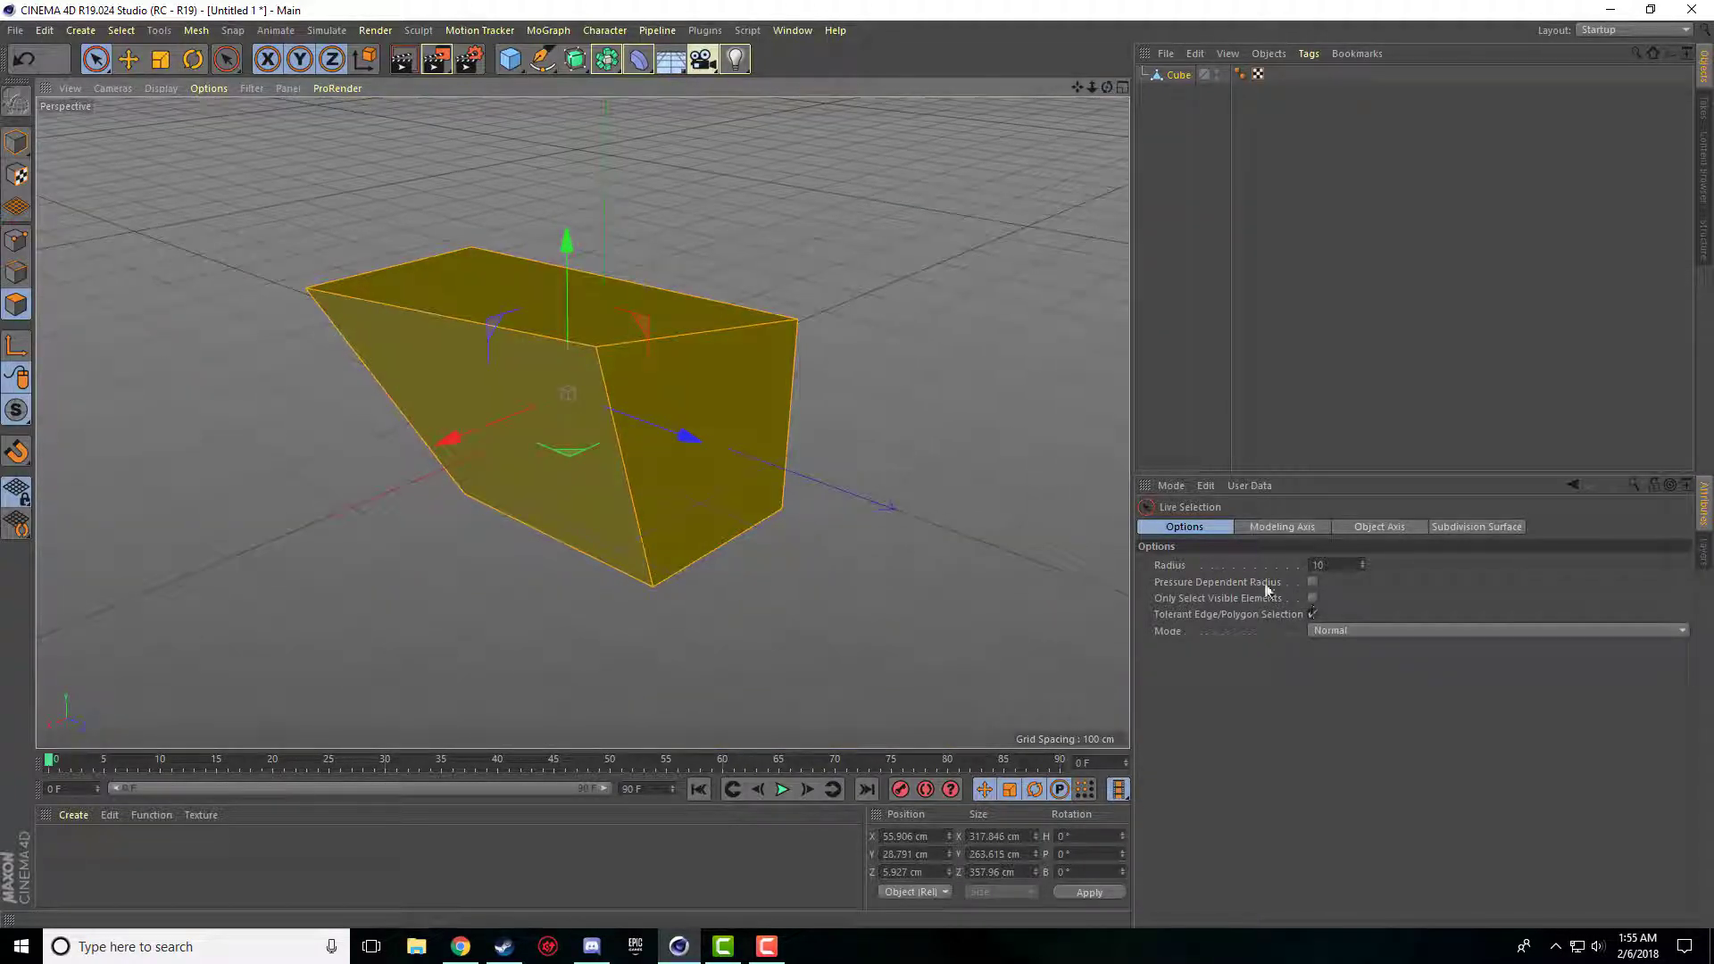
left_click(929, 608)
Enable Only Select Visible Elements, paint-select the end and long side faces, and clear the selection.
left_click(1312, 599)
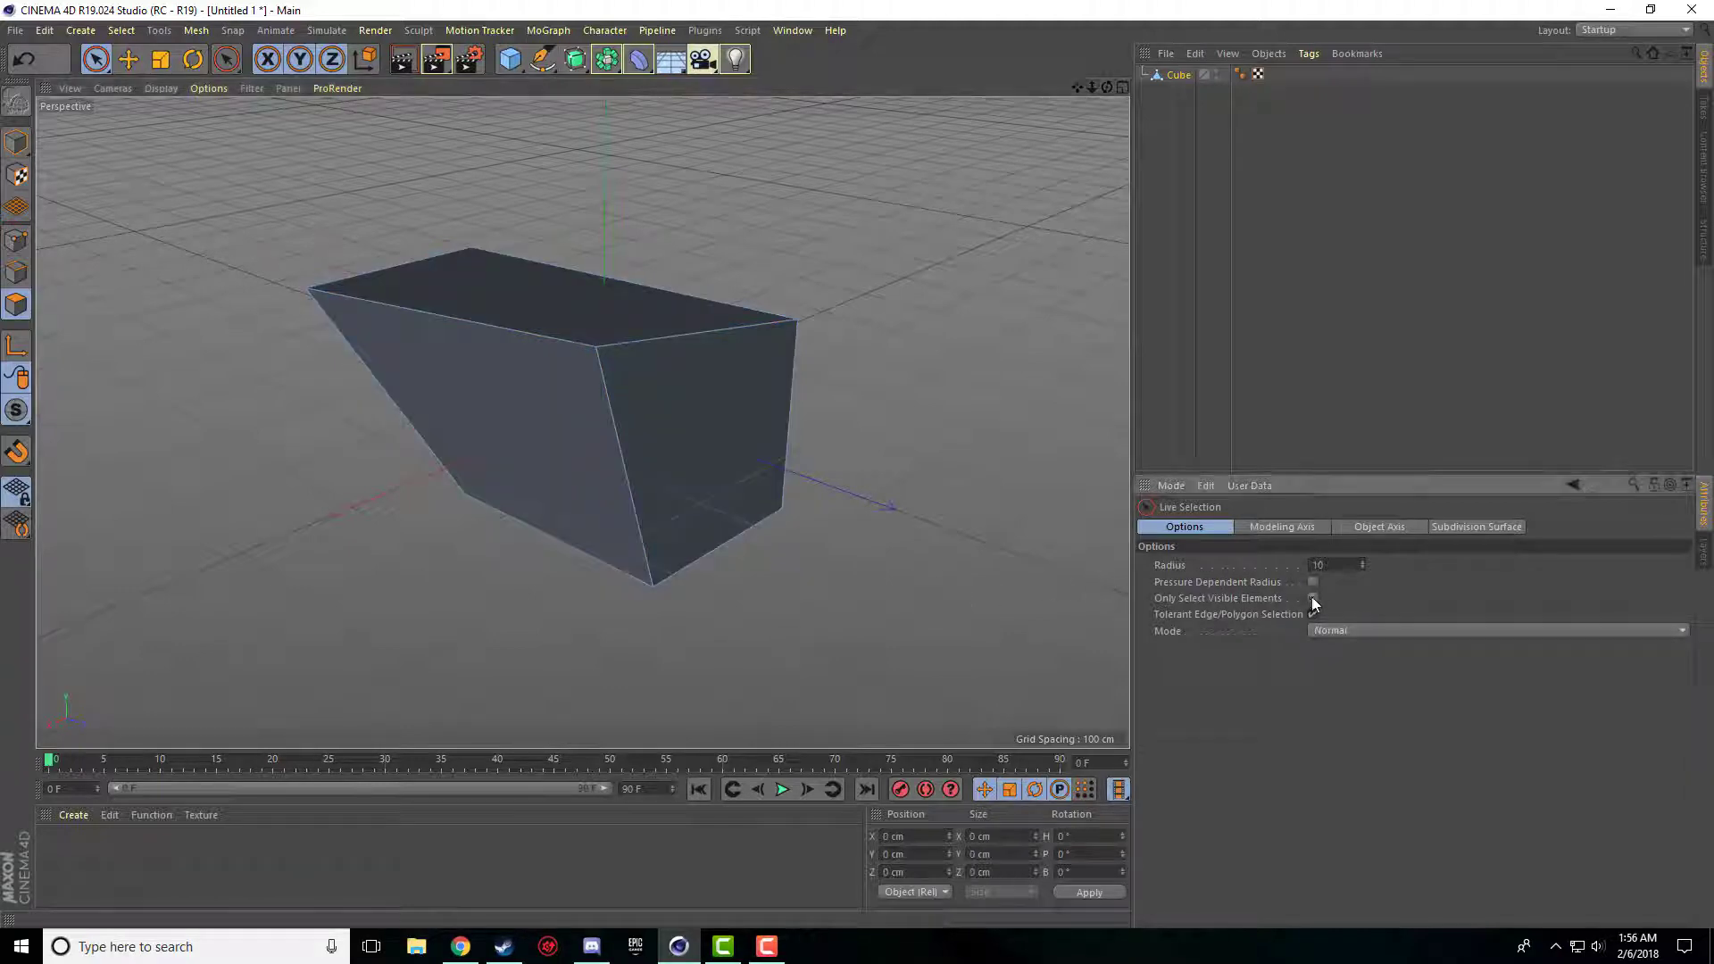
left_click_drag(750, 473, 572, 442)
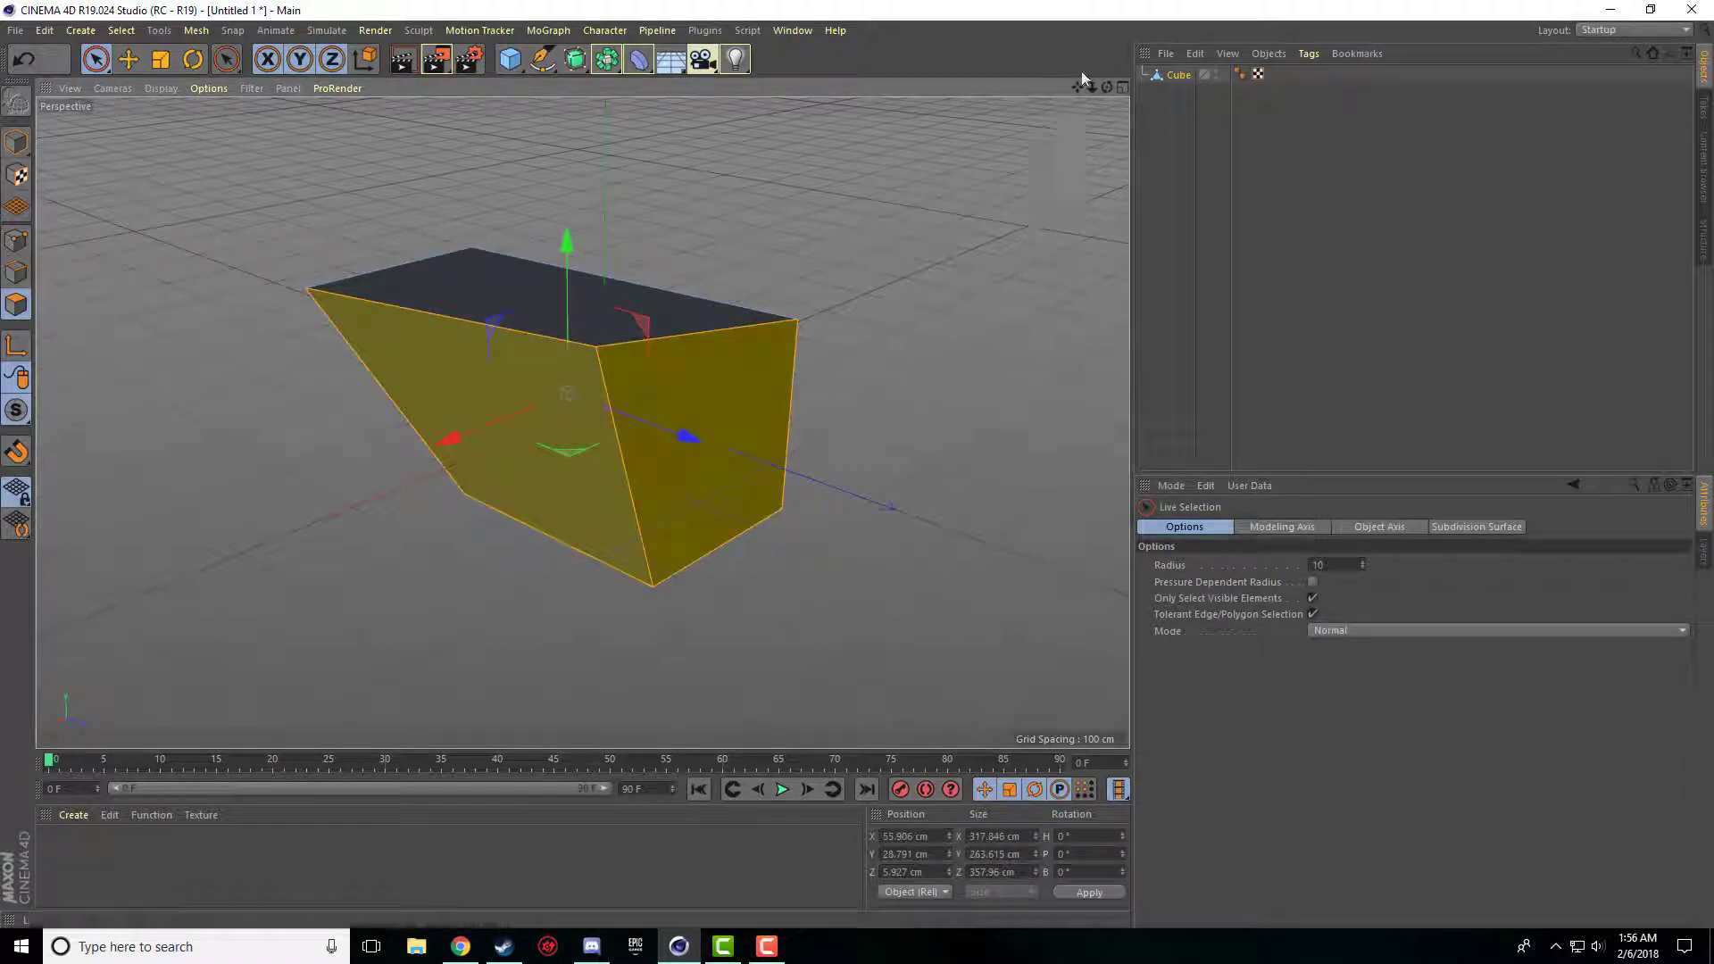
left_click_drag(1108, 87, 582, 423)
left_click(1102, 516)
Disable Only Select Visible Elements again and paint-select through the end and long side faces.
left_click(1311, 599)
left_click_drag(800, 433, 571, 420)
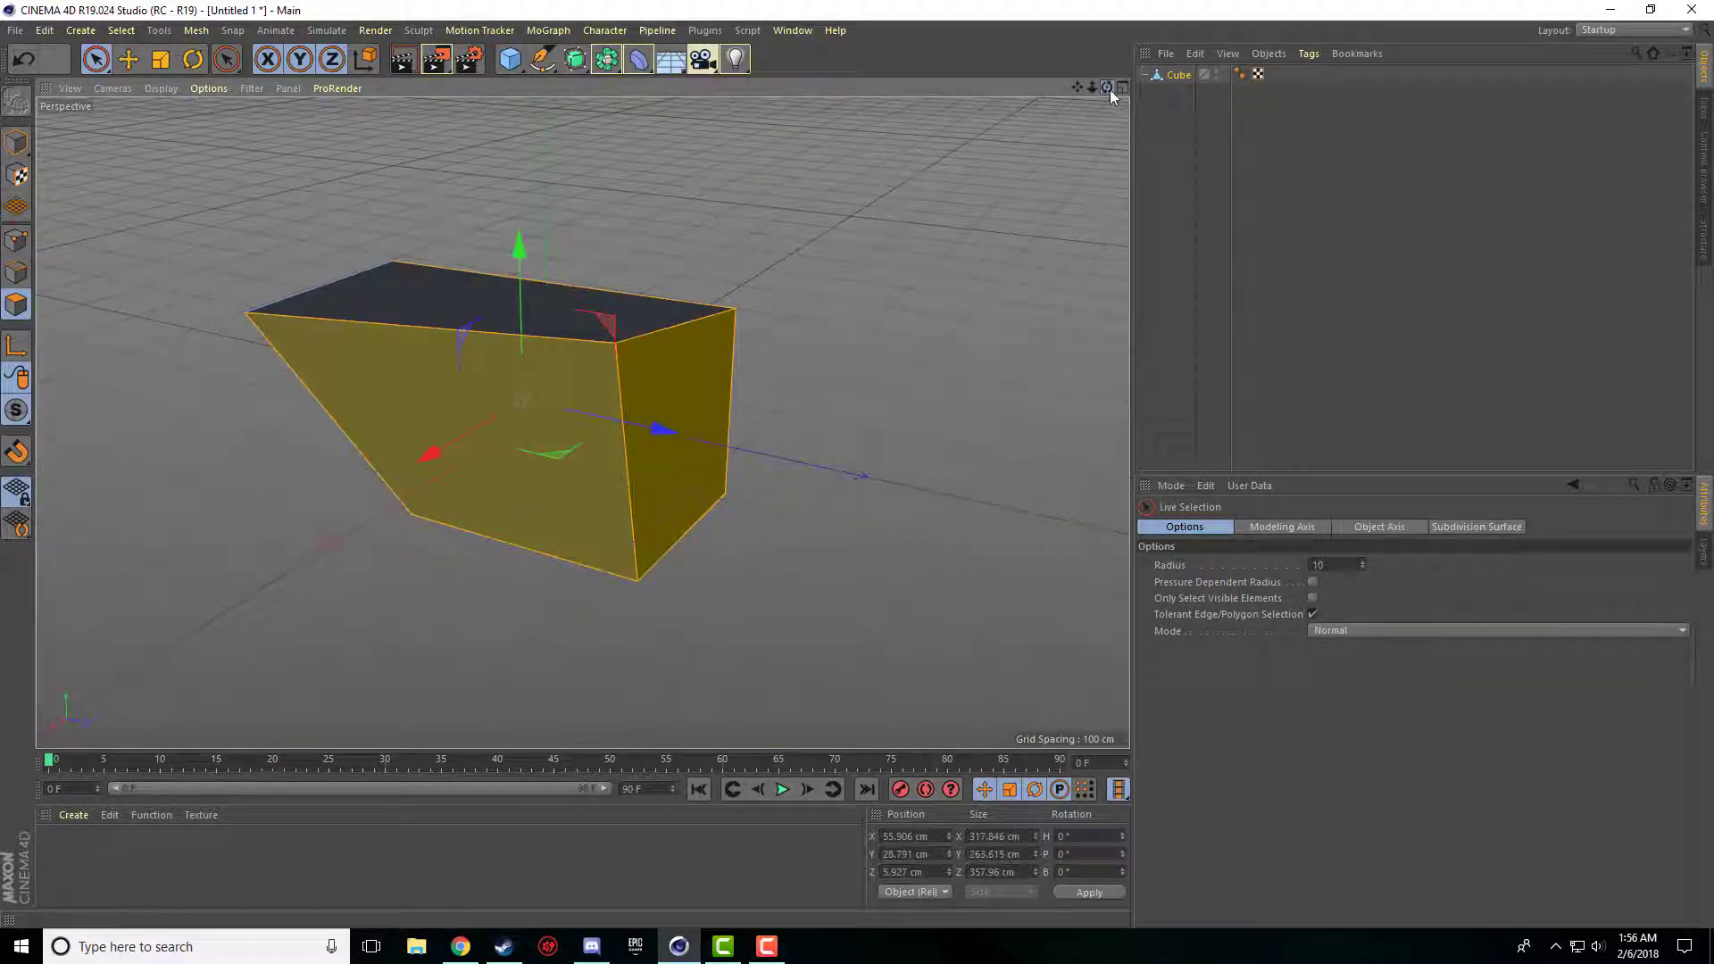
left_click_drag(1111, 89, 583, 422)
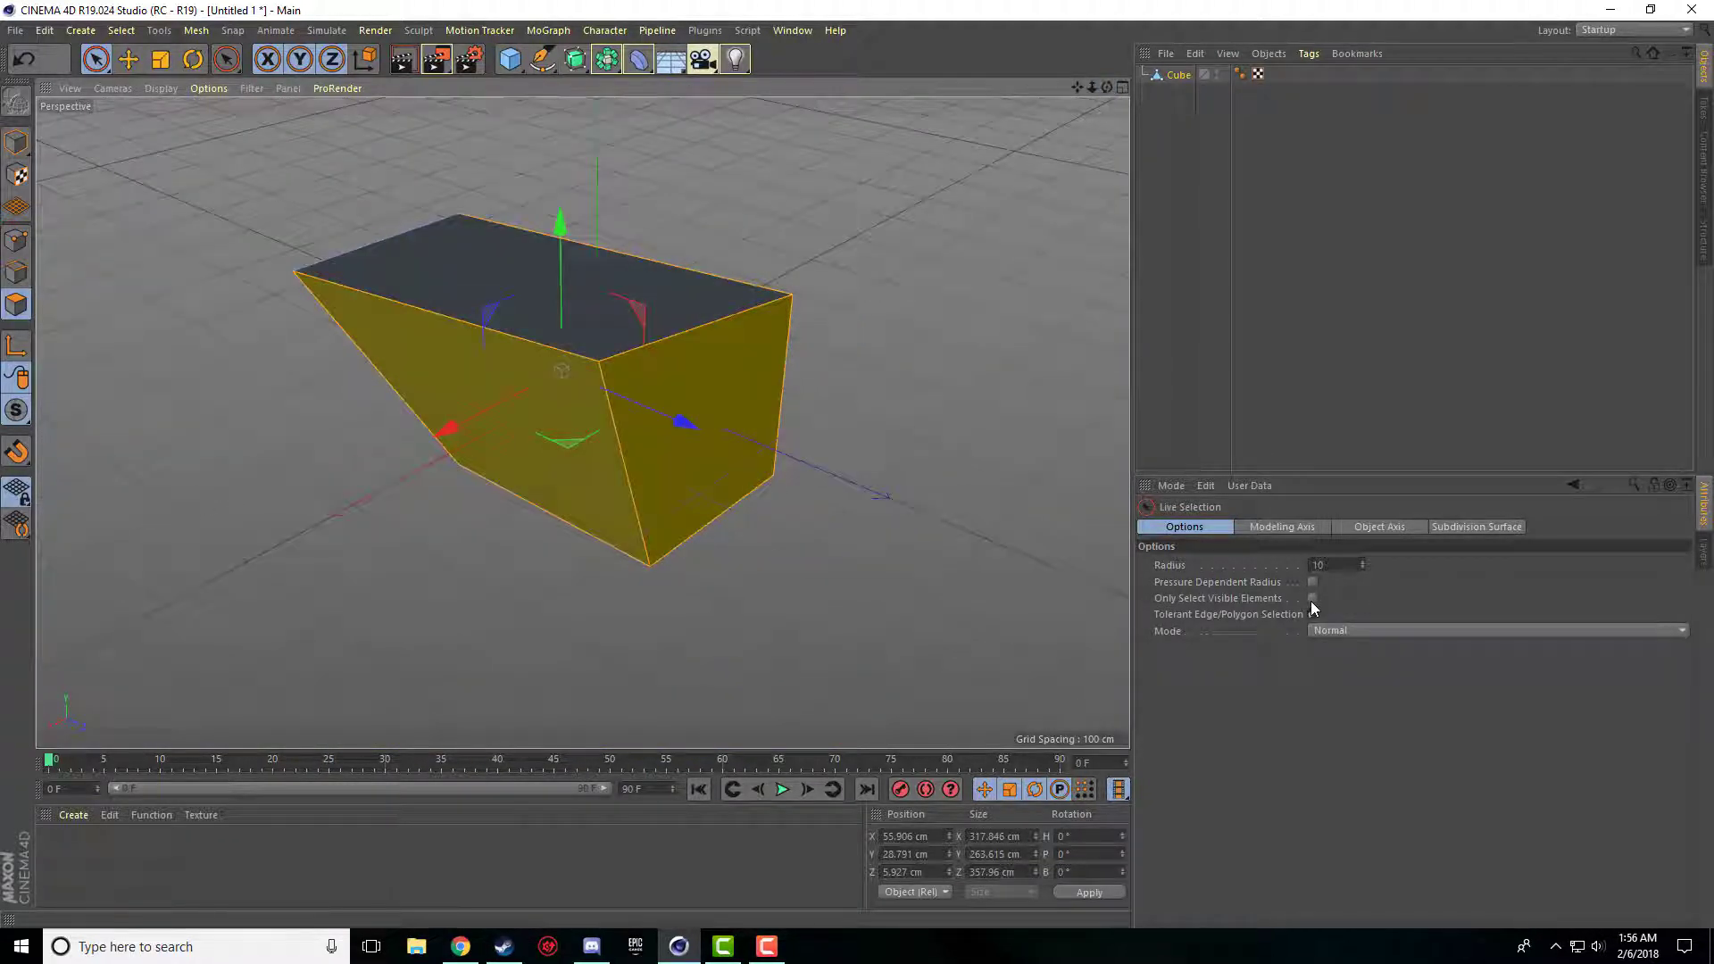
Re-enable Only Select Visible Elements, clear the selection, and paint-select the top, side and end faces.
left_click(1311, 600)
left_click(786, 527)
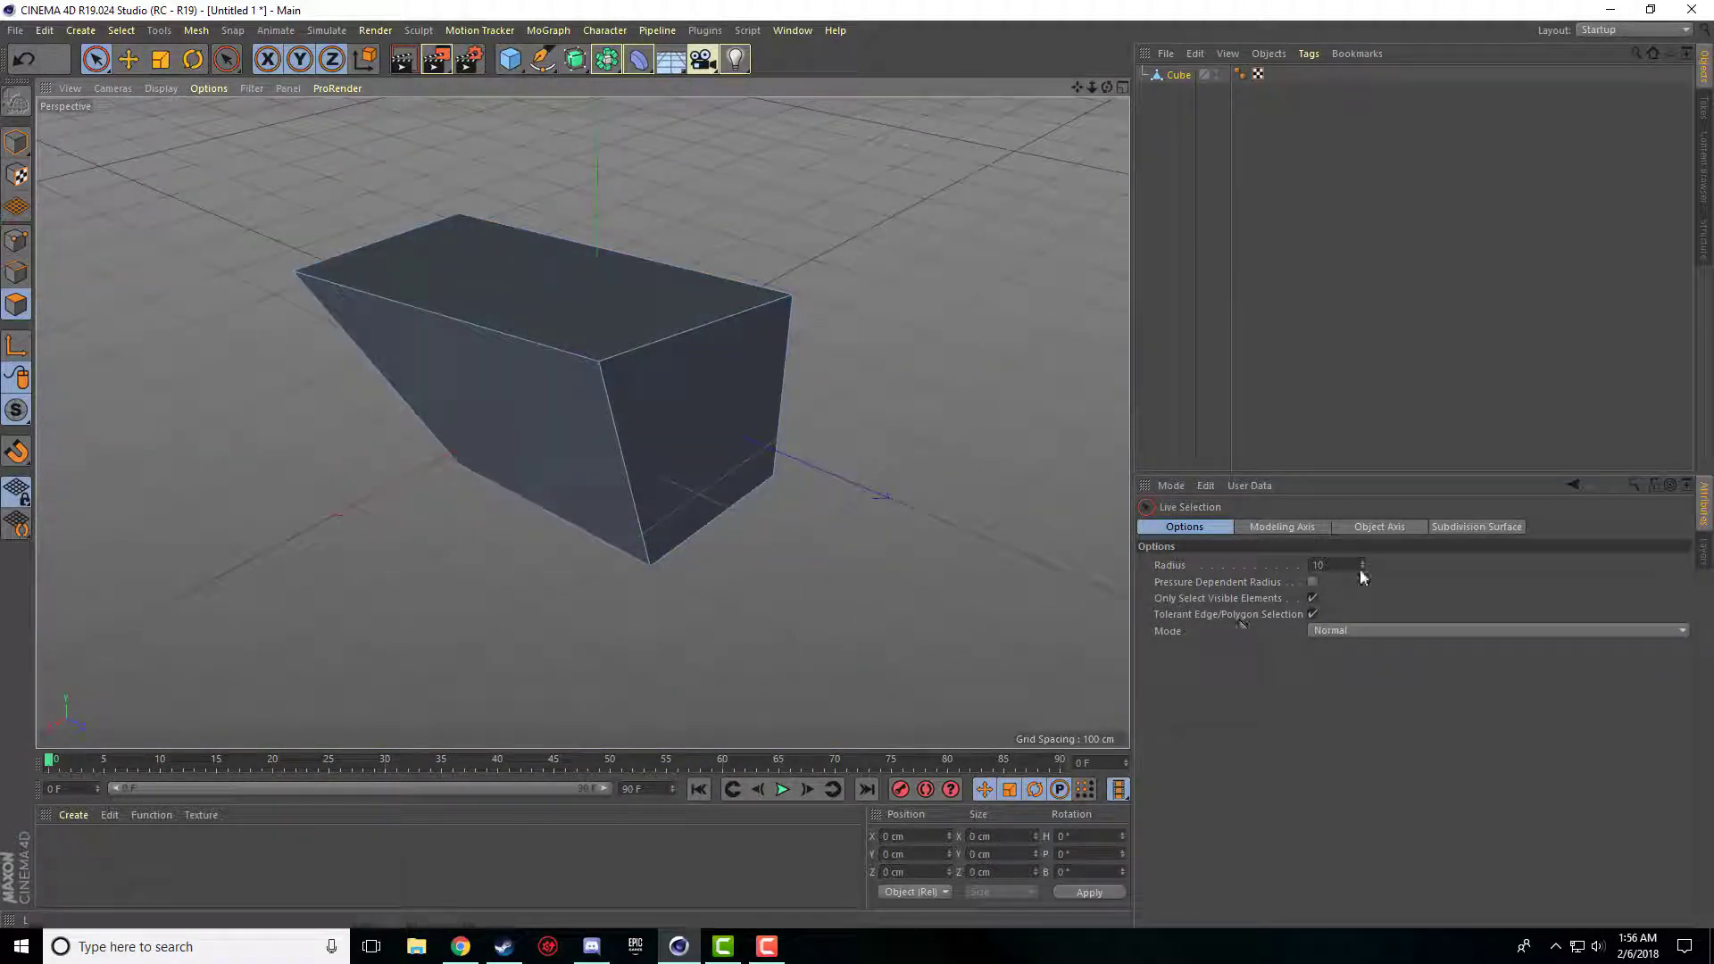
left_click(700, 378)
left_click_drag(1078, 87, 1110, 86)
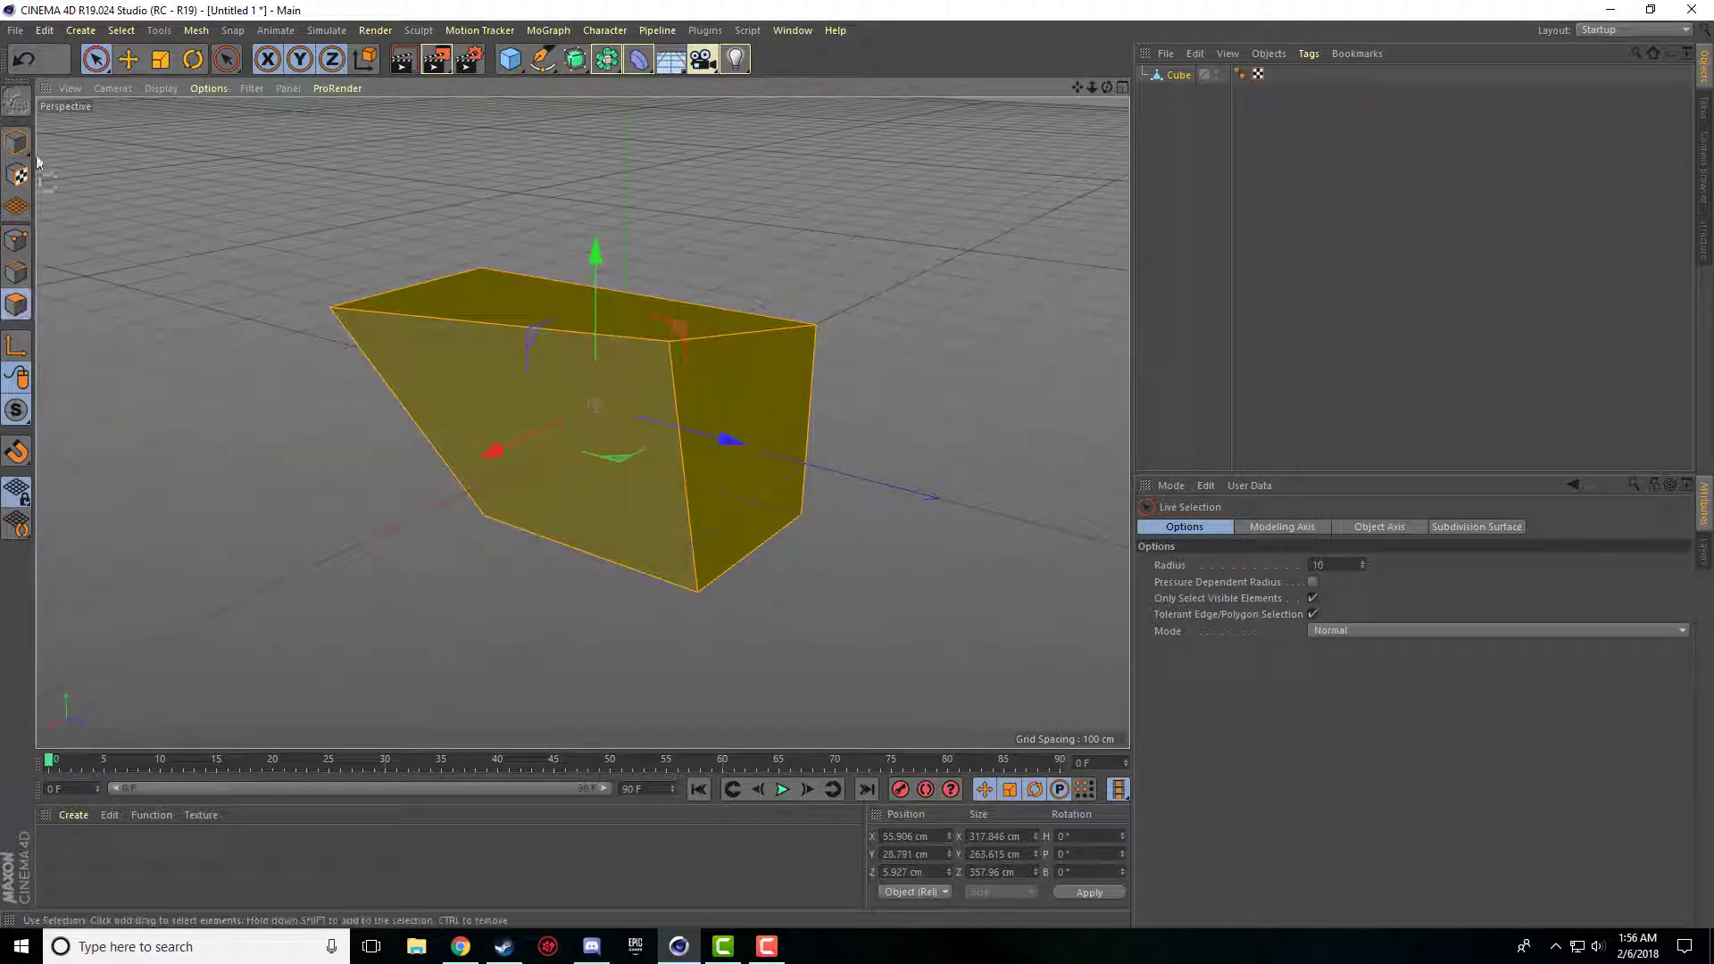
Switch to the Move tool, clear the face selection, and select only the top face.
left_click(127, 59)
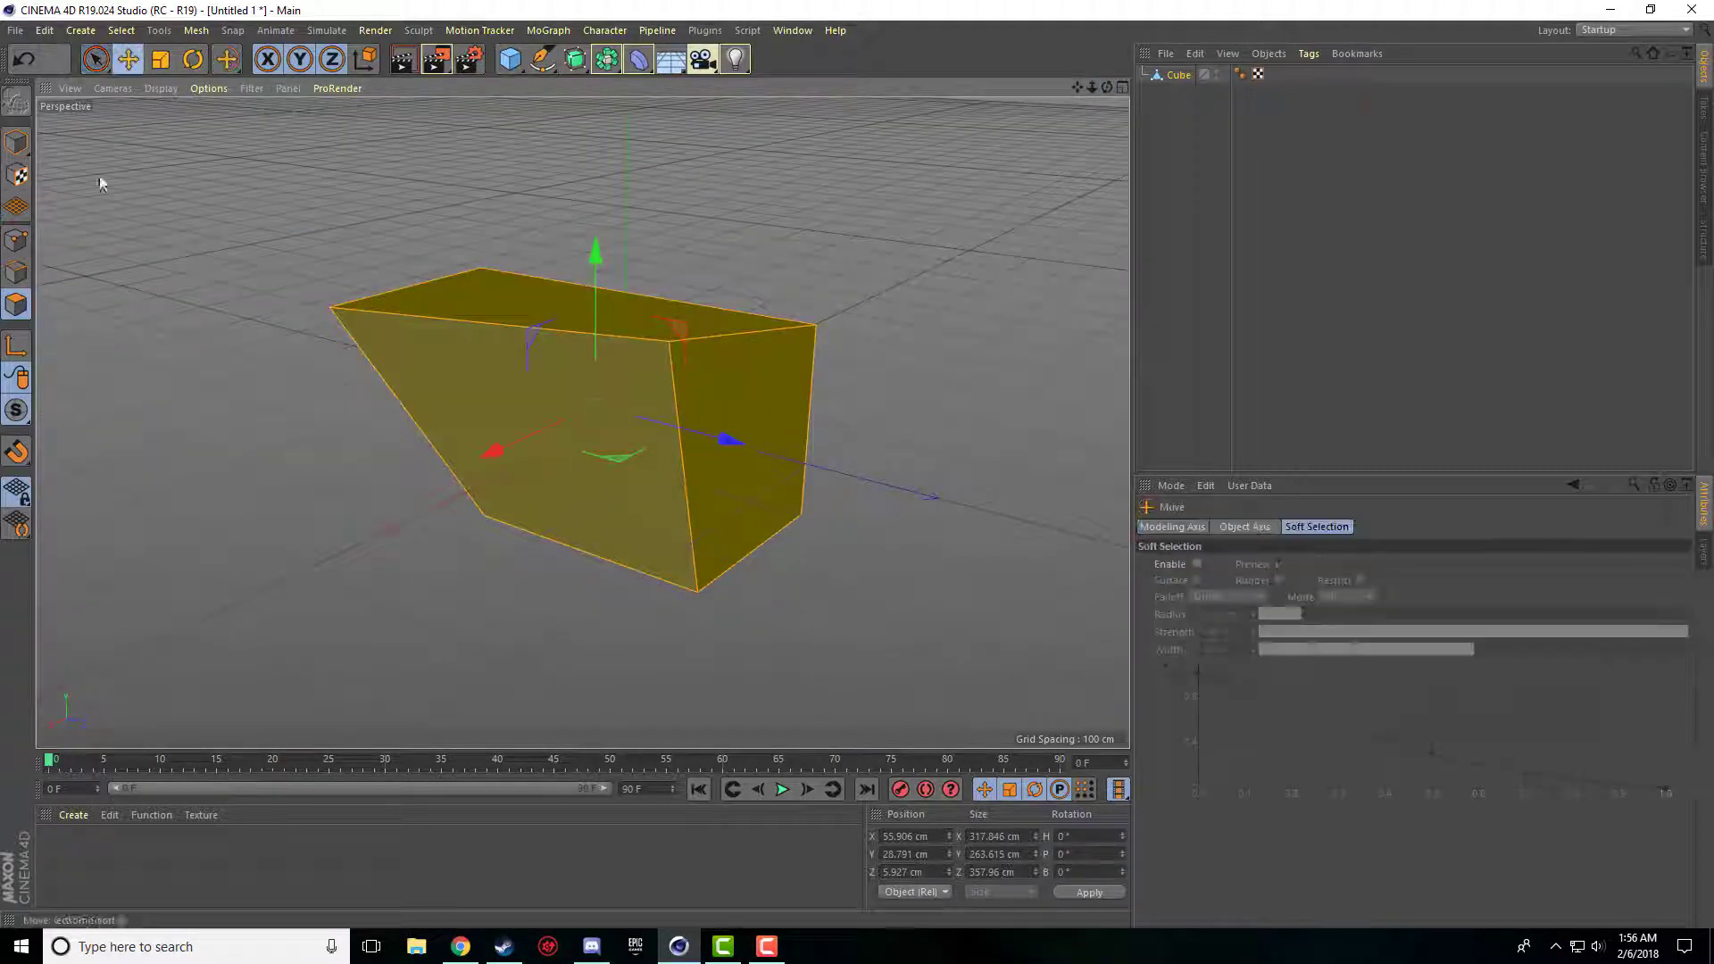
left_click(890, 284)
left_click(523, 391)
left_click(980, 394)
left_click(625, 304)
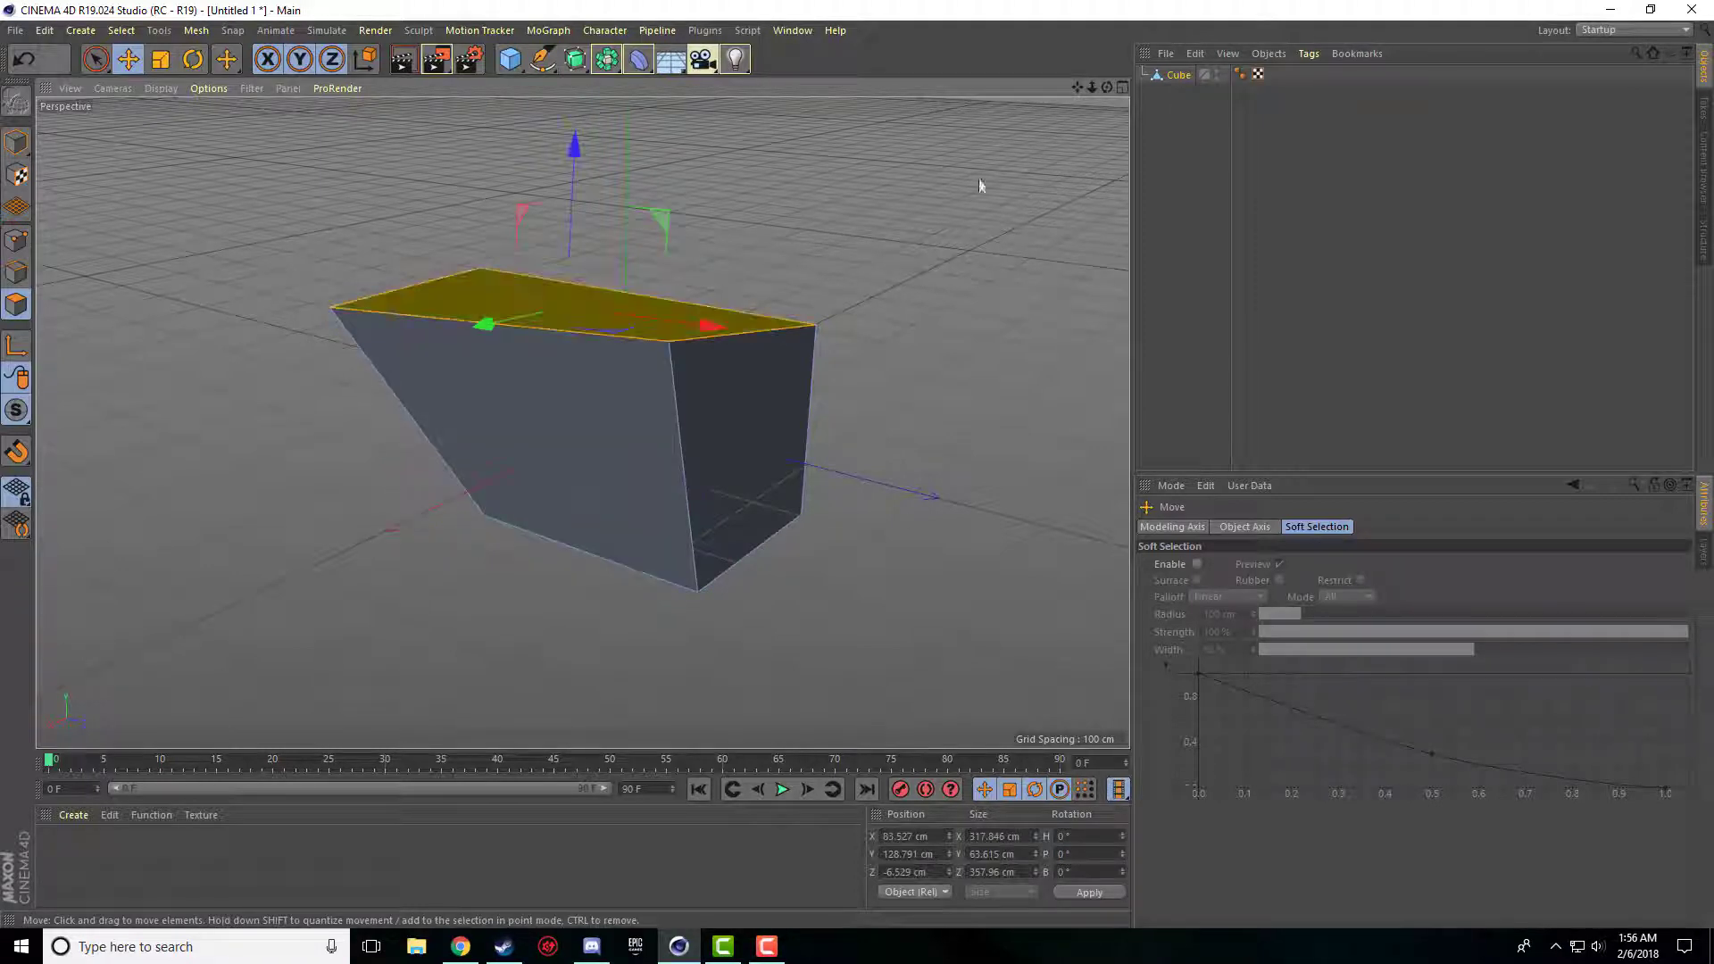
Alternate the selection between the end and top faces, clear it, and reselect the top face.
left_click_drag(1107, 86, 1104, 92)
left_click_drag(583, 422, 582, 423)
left_click_drag(1076, 86, 1027, 189)
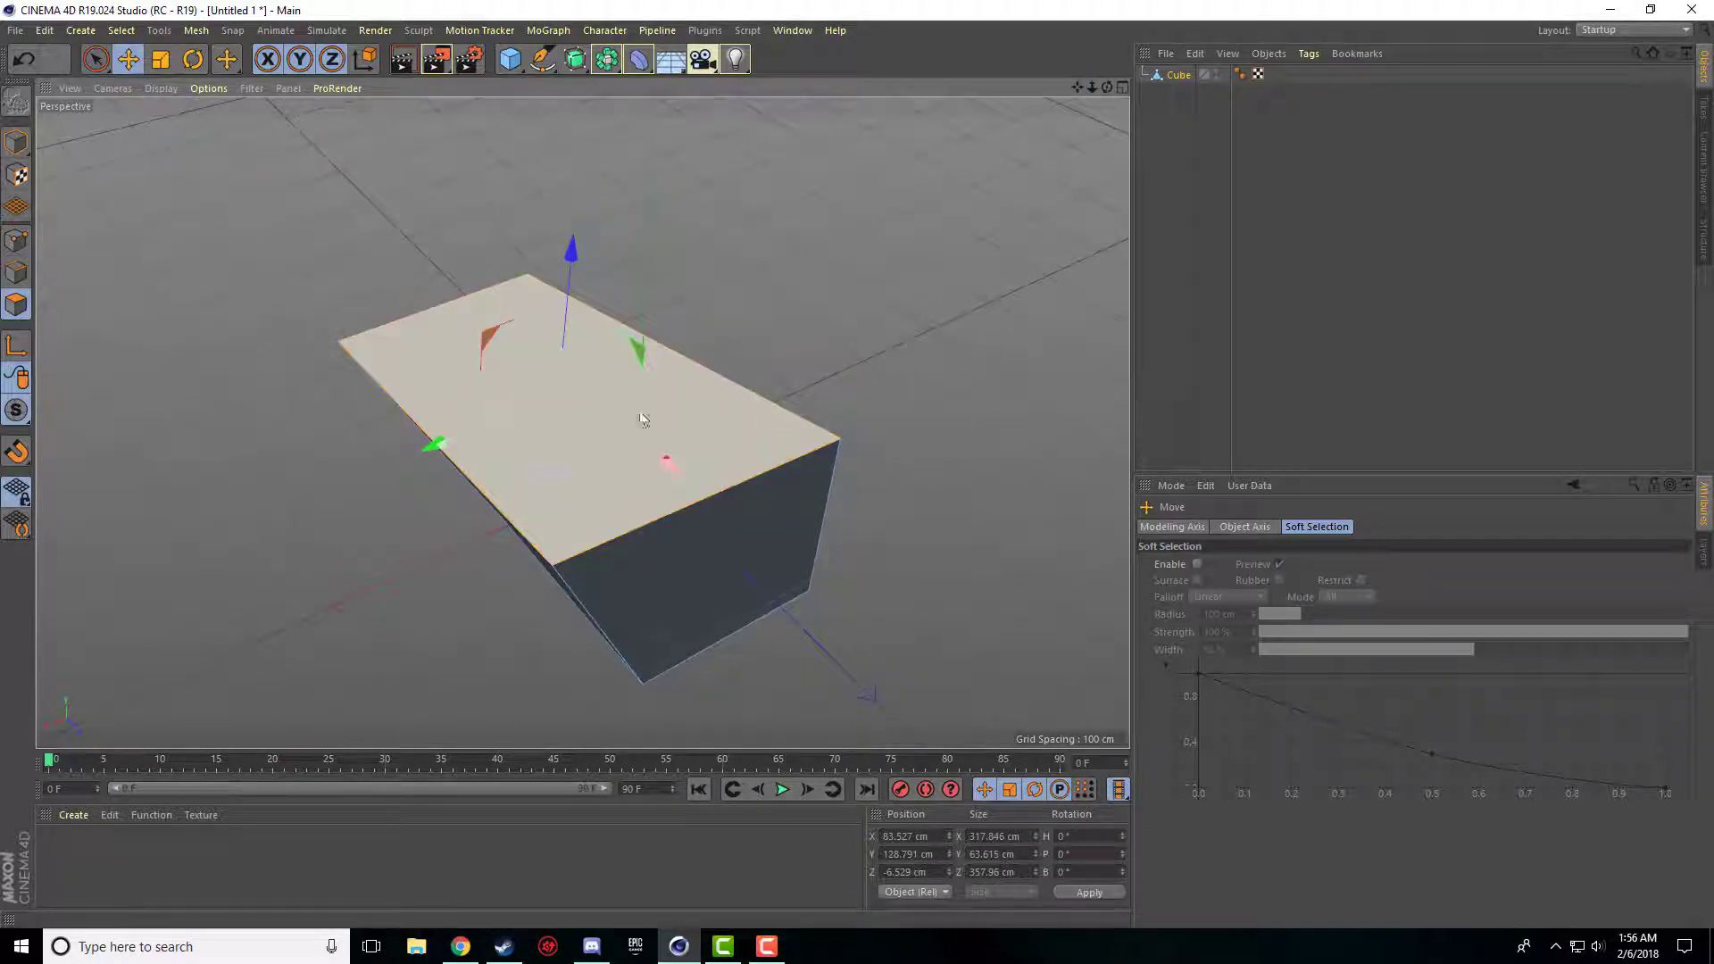
left_click(571, 339)
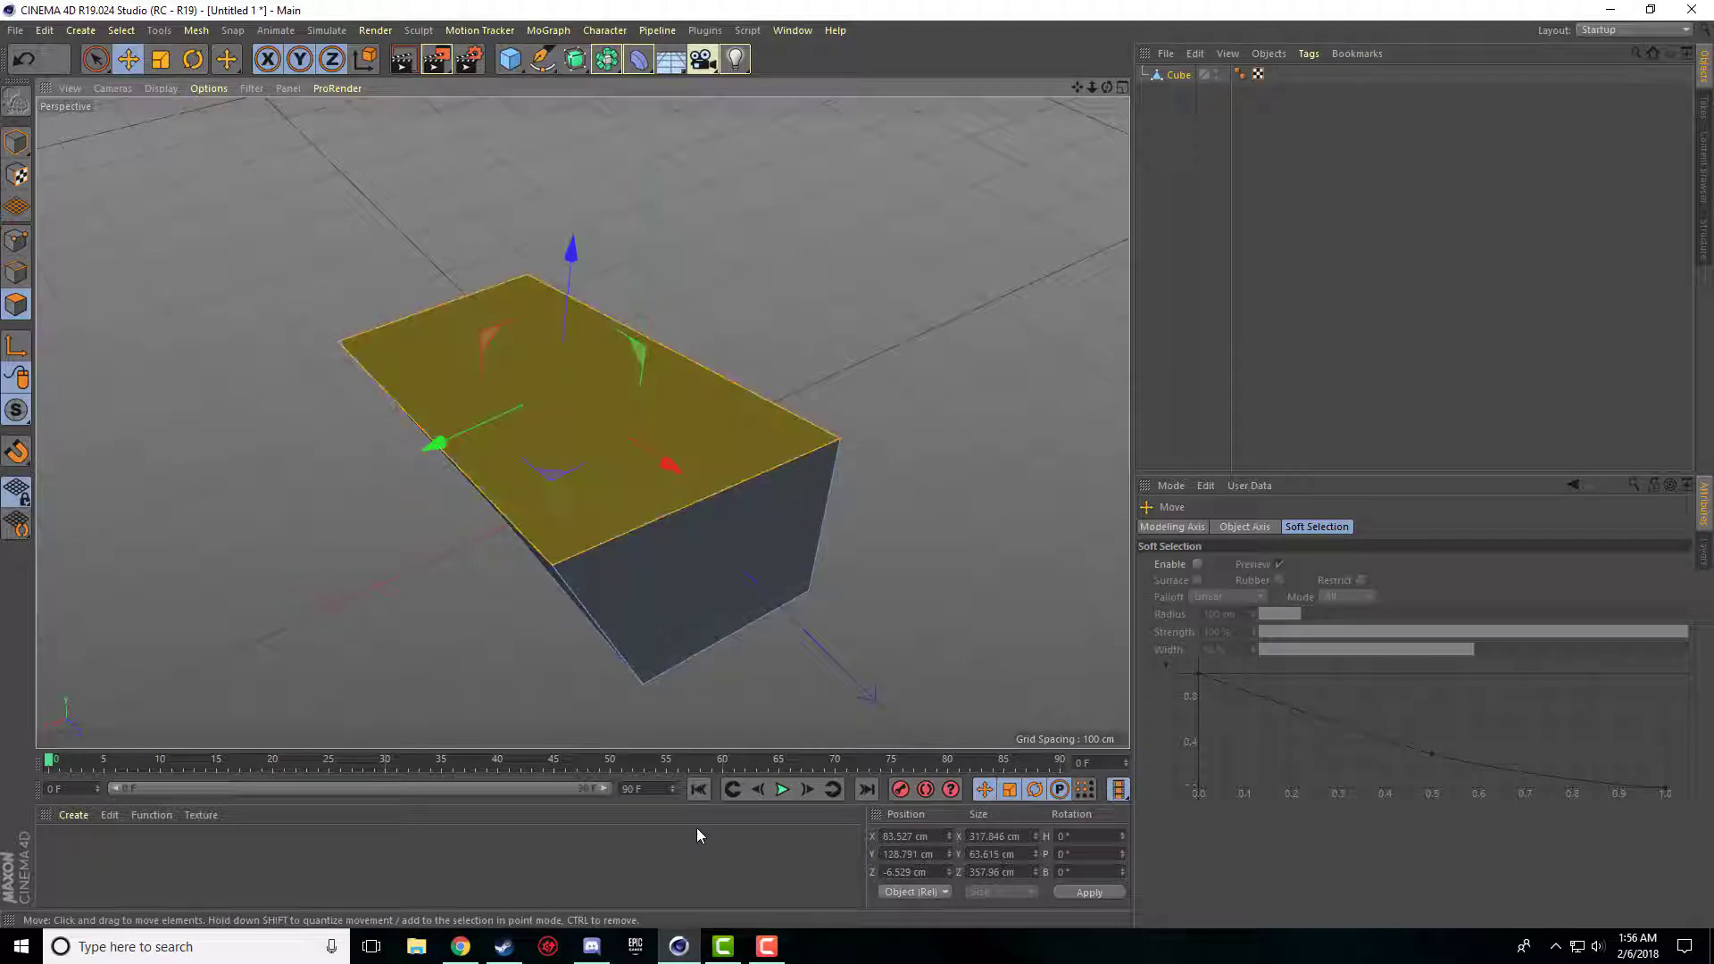
left_click(586, 591)
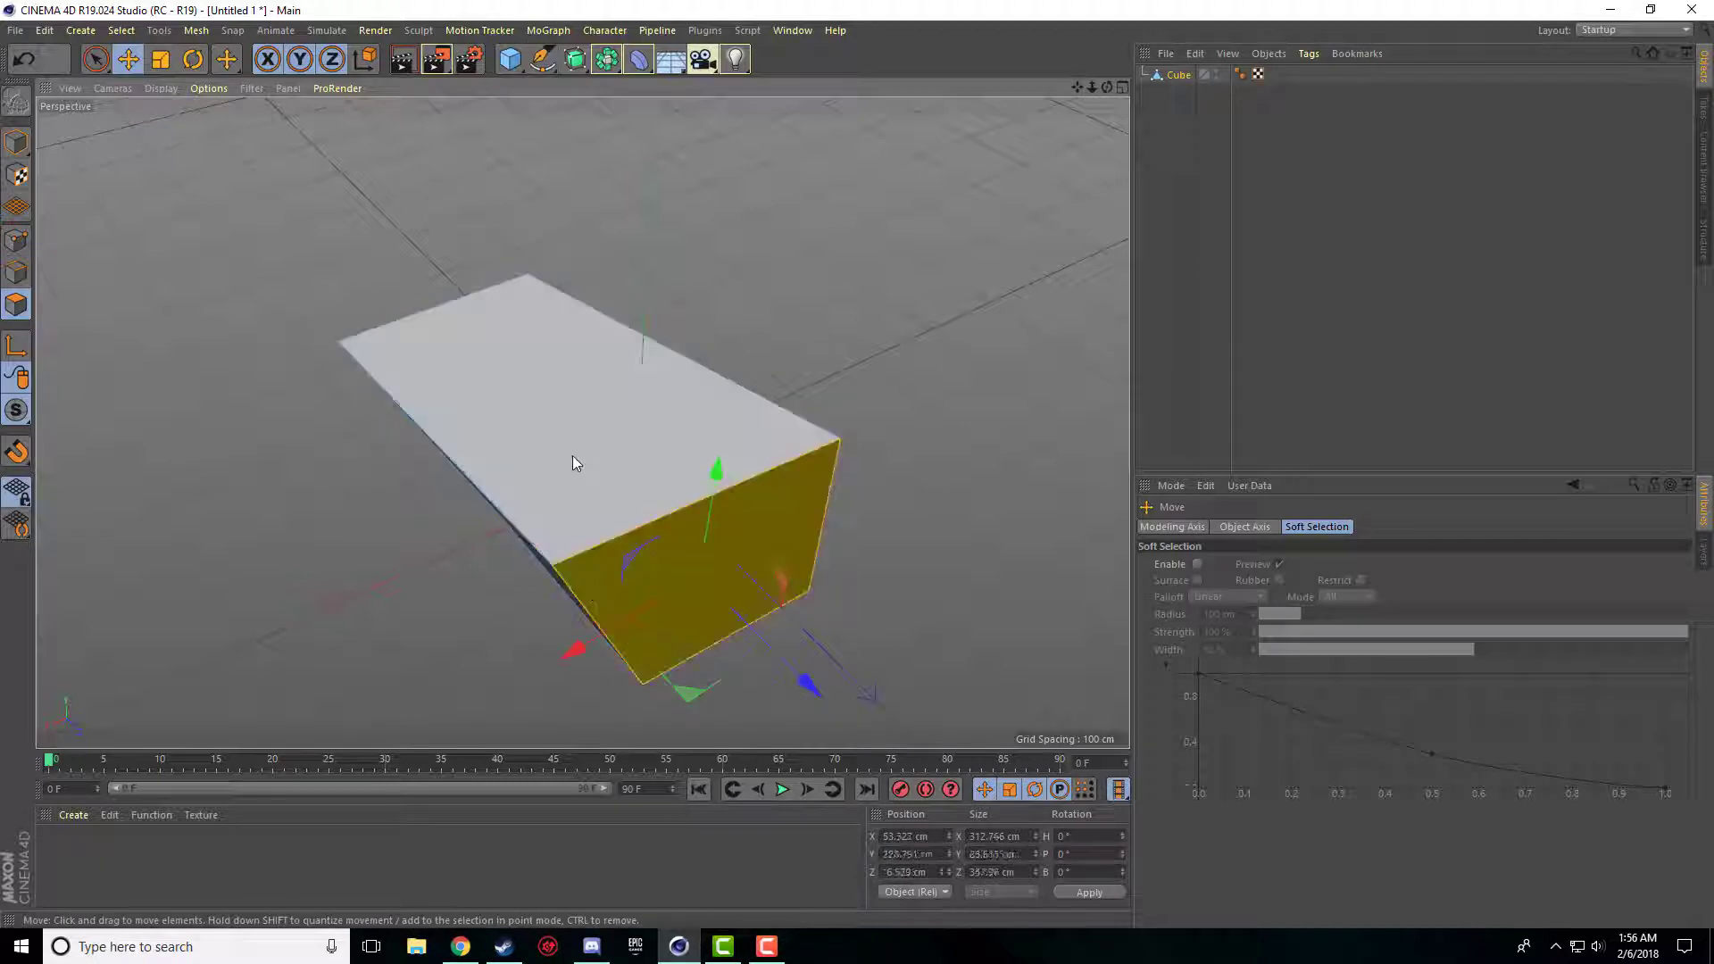
left_click(581, 485)
left_click_drag(1107, 87, 1129, 28)
left_click(939, 459)
left_click(718, 433)
Bevel the top face several times in succession, first with an offset of about 25 cm and finally about 10 cm.
right_click(848, 367)
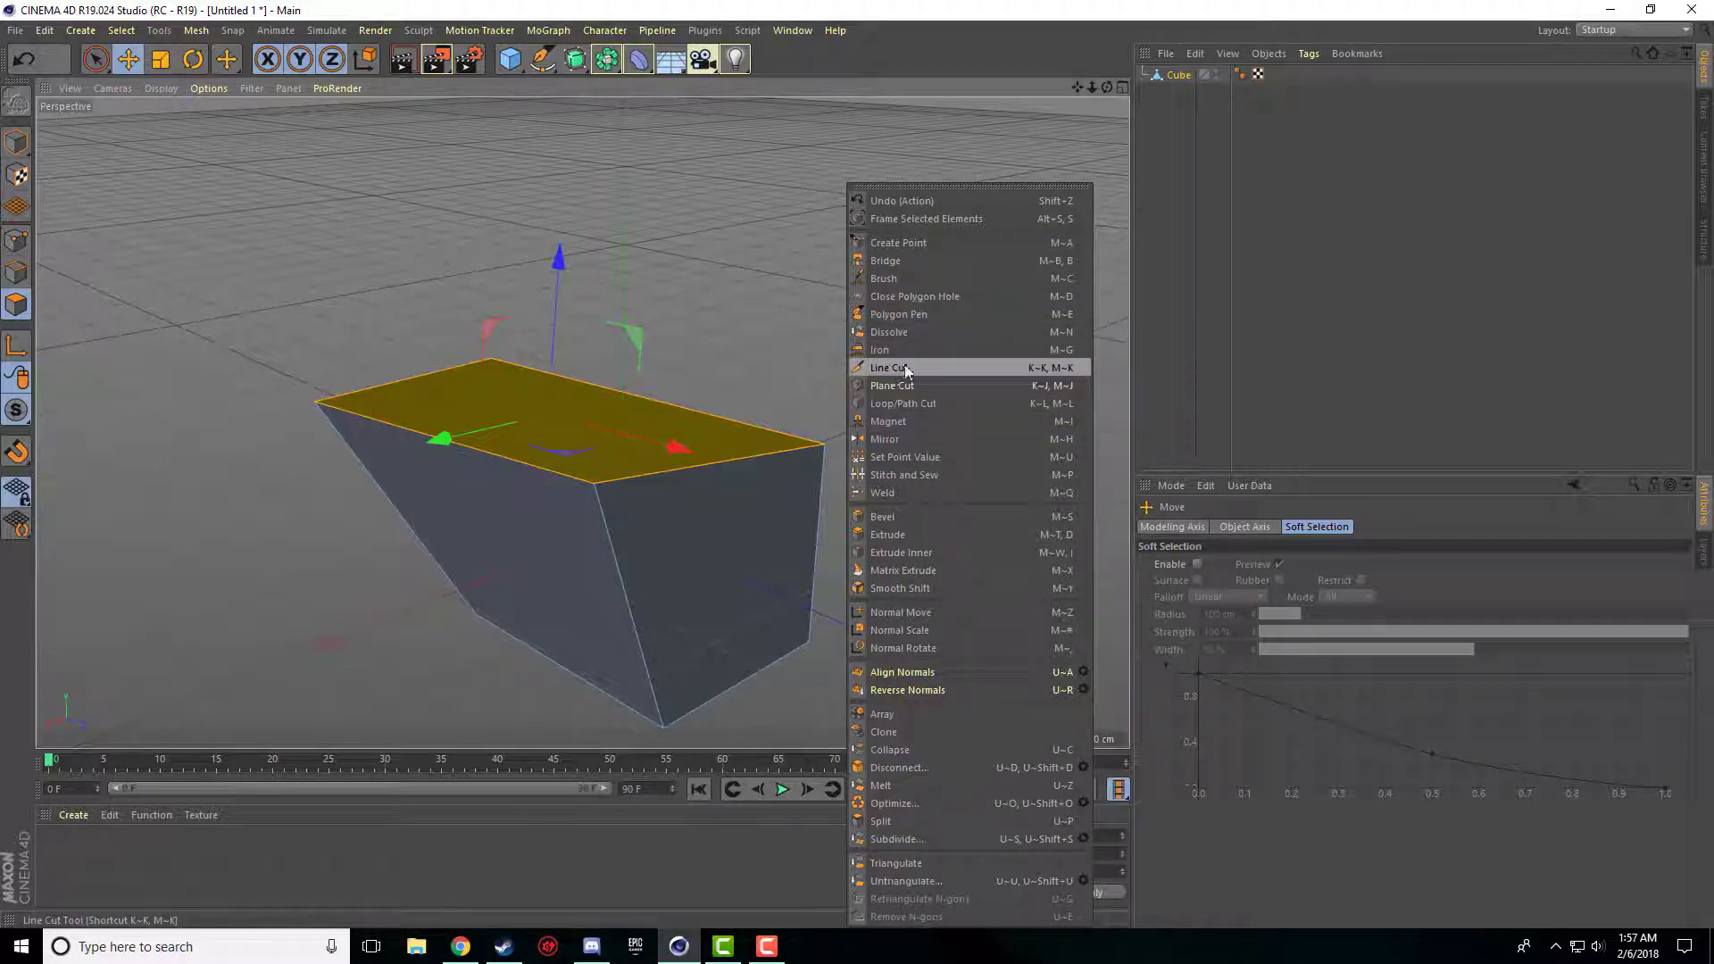
left_click(703, 292)
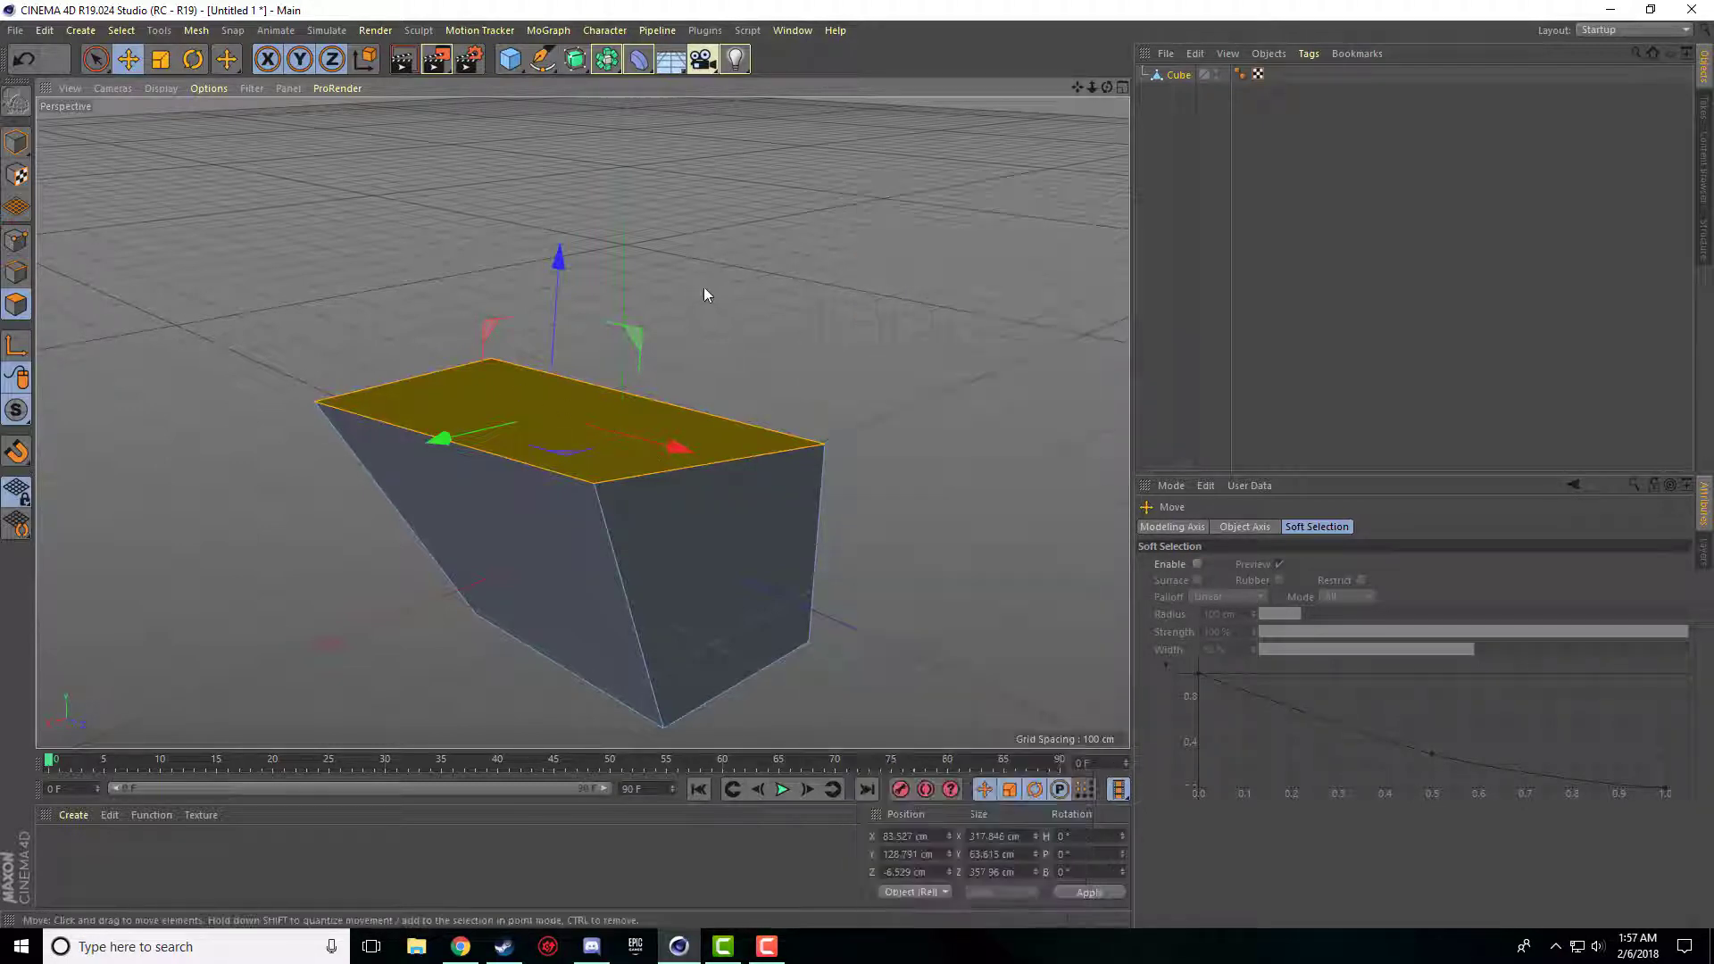
right_click(767, 348)
left_click(829, 516)
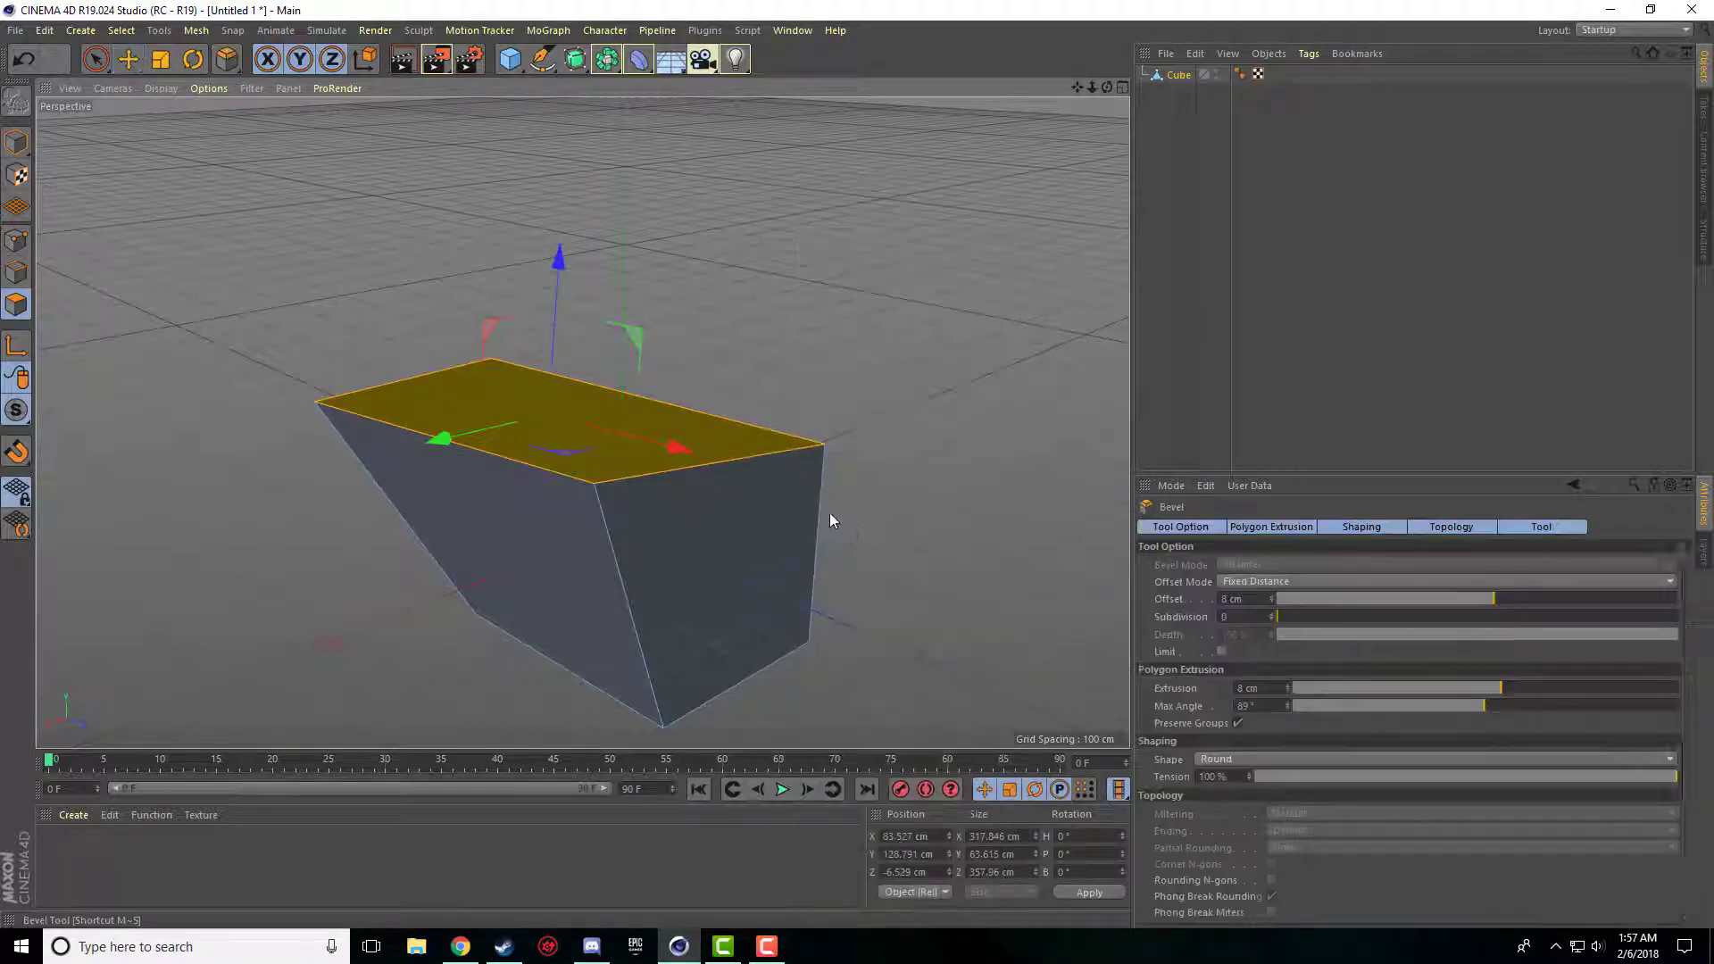
scroll(846, 460, "up", 3)
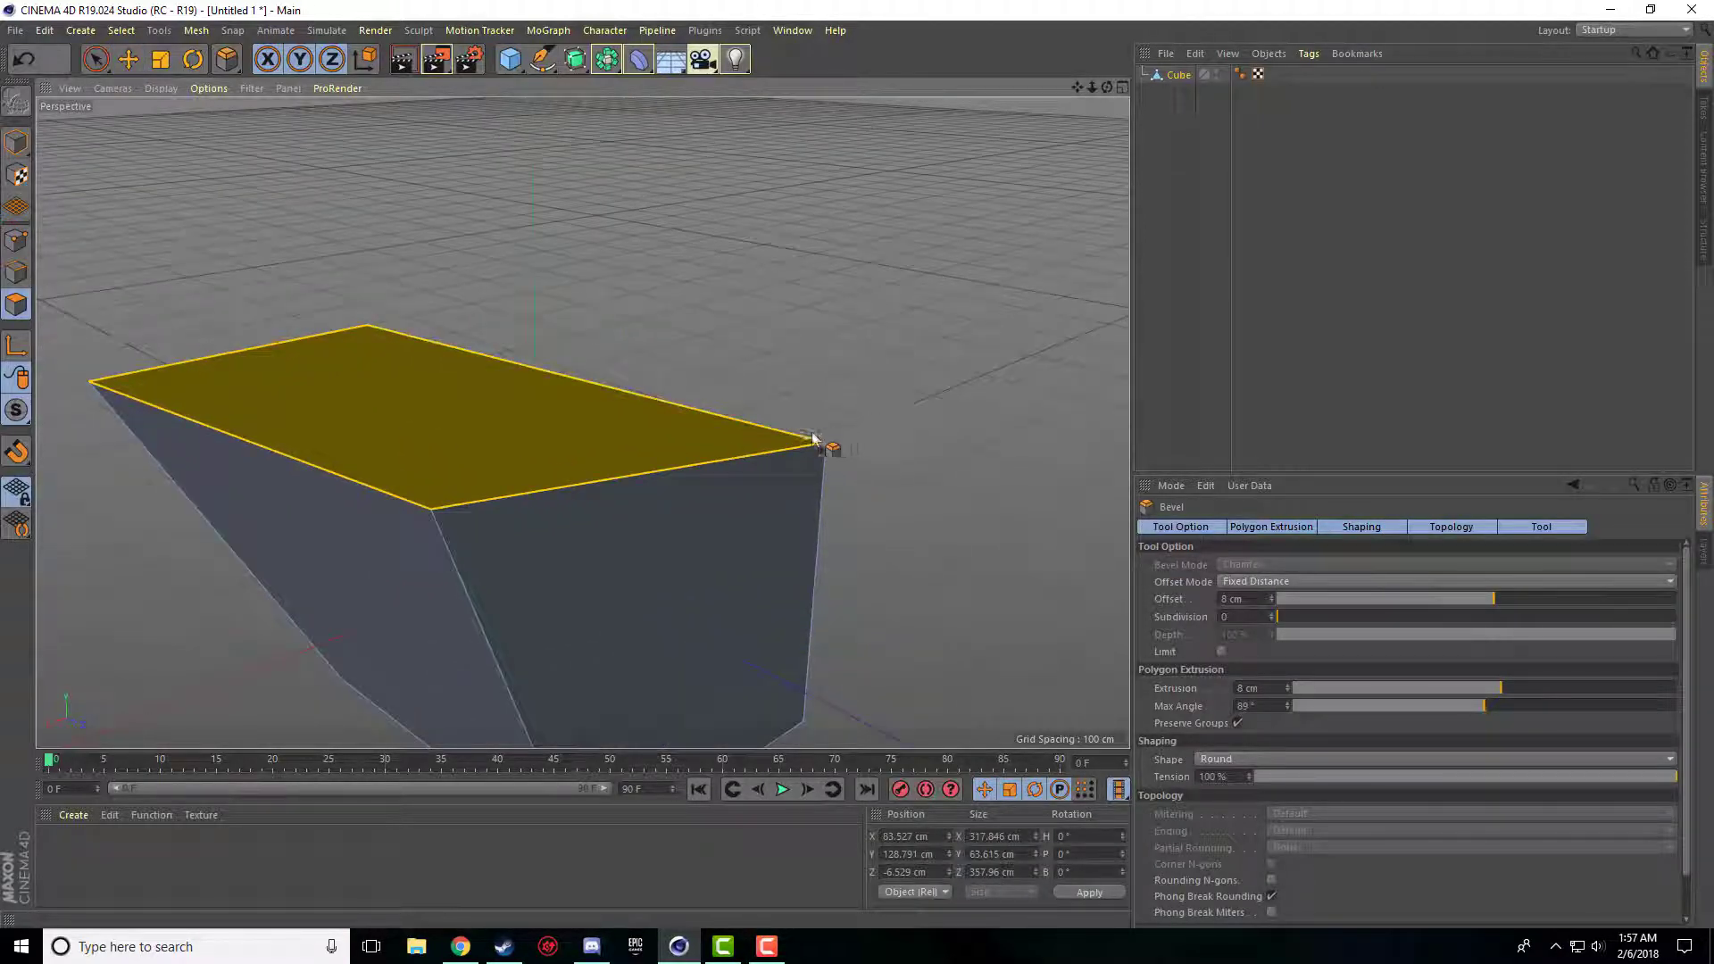
right_click(812, 438)
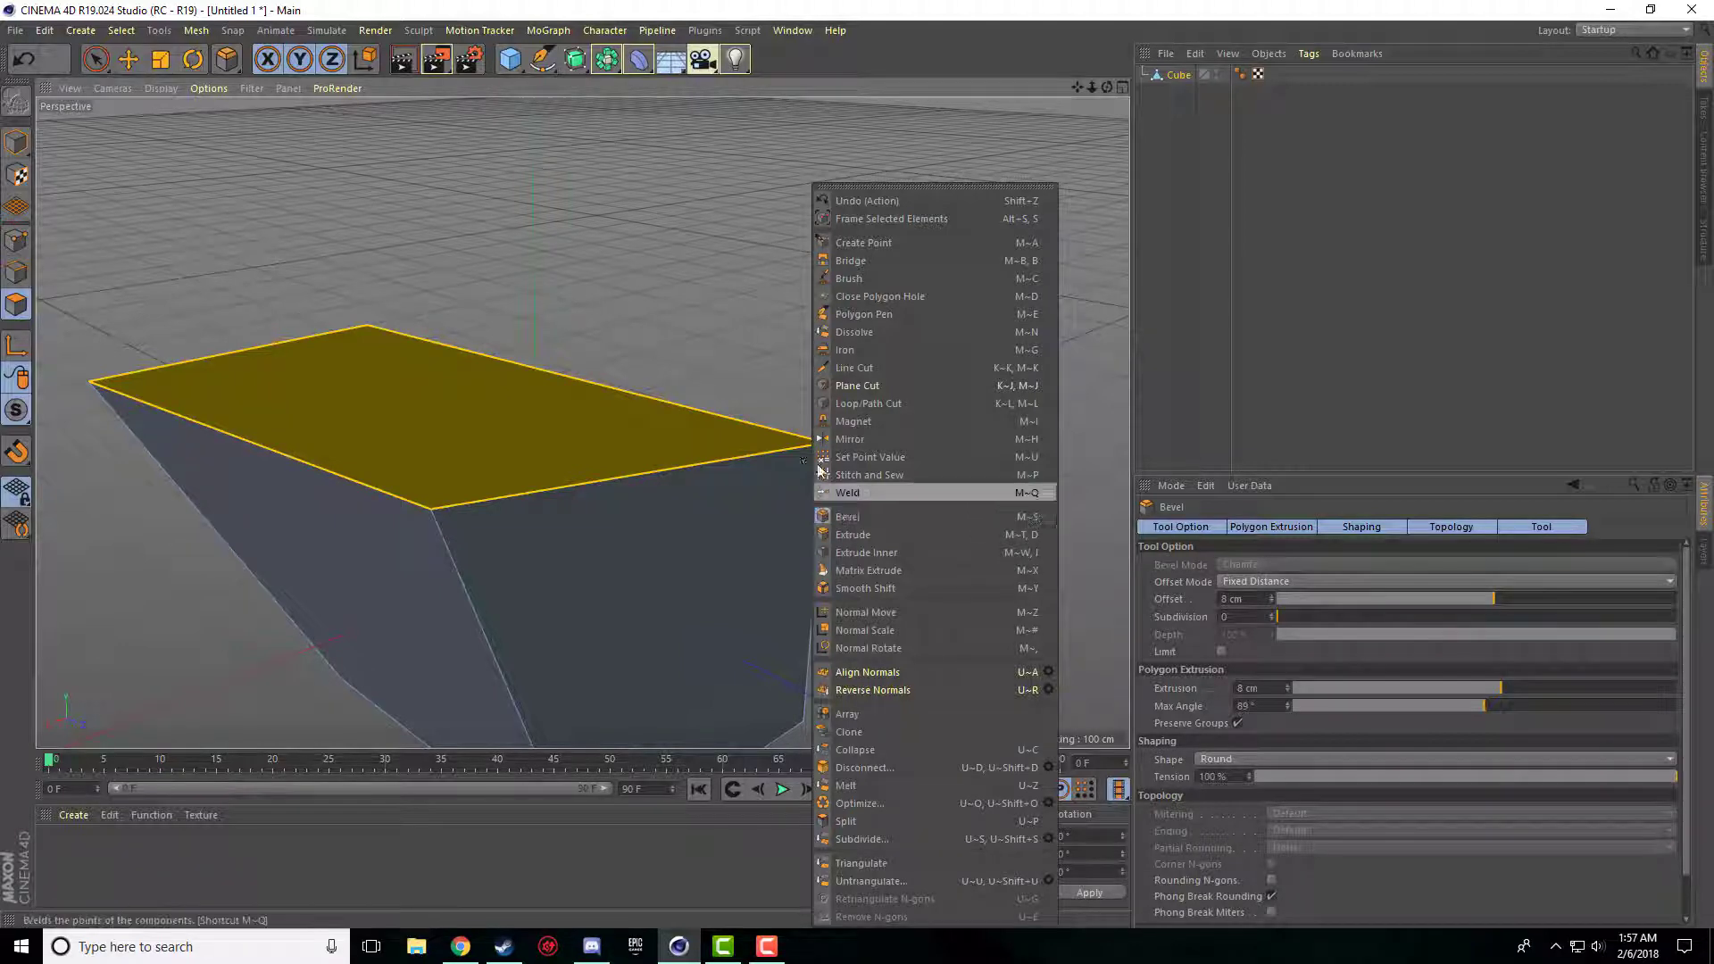
left_click(728, 298)
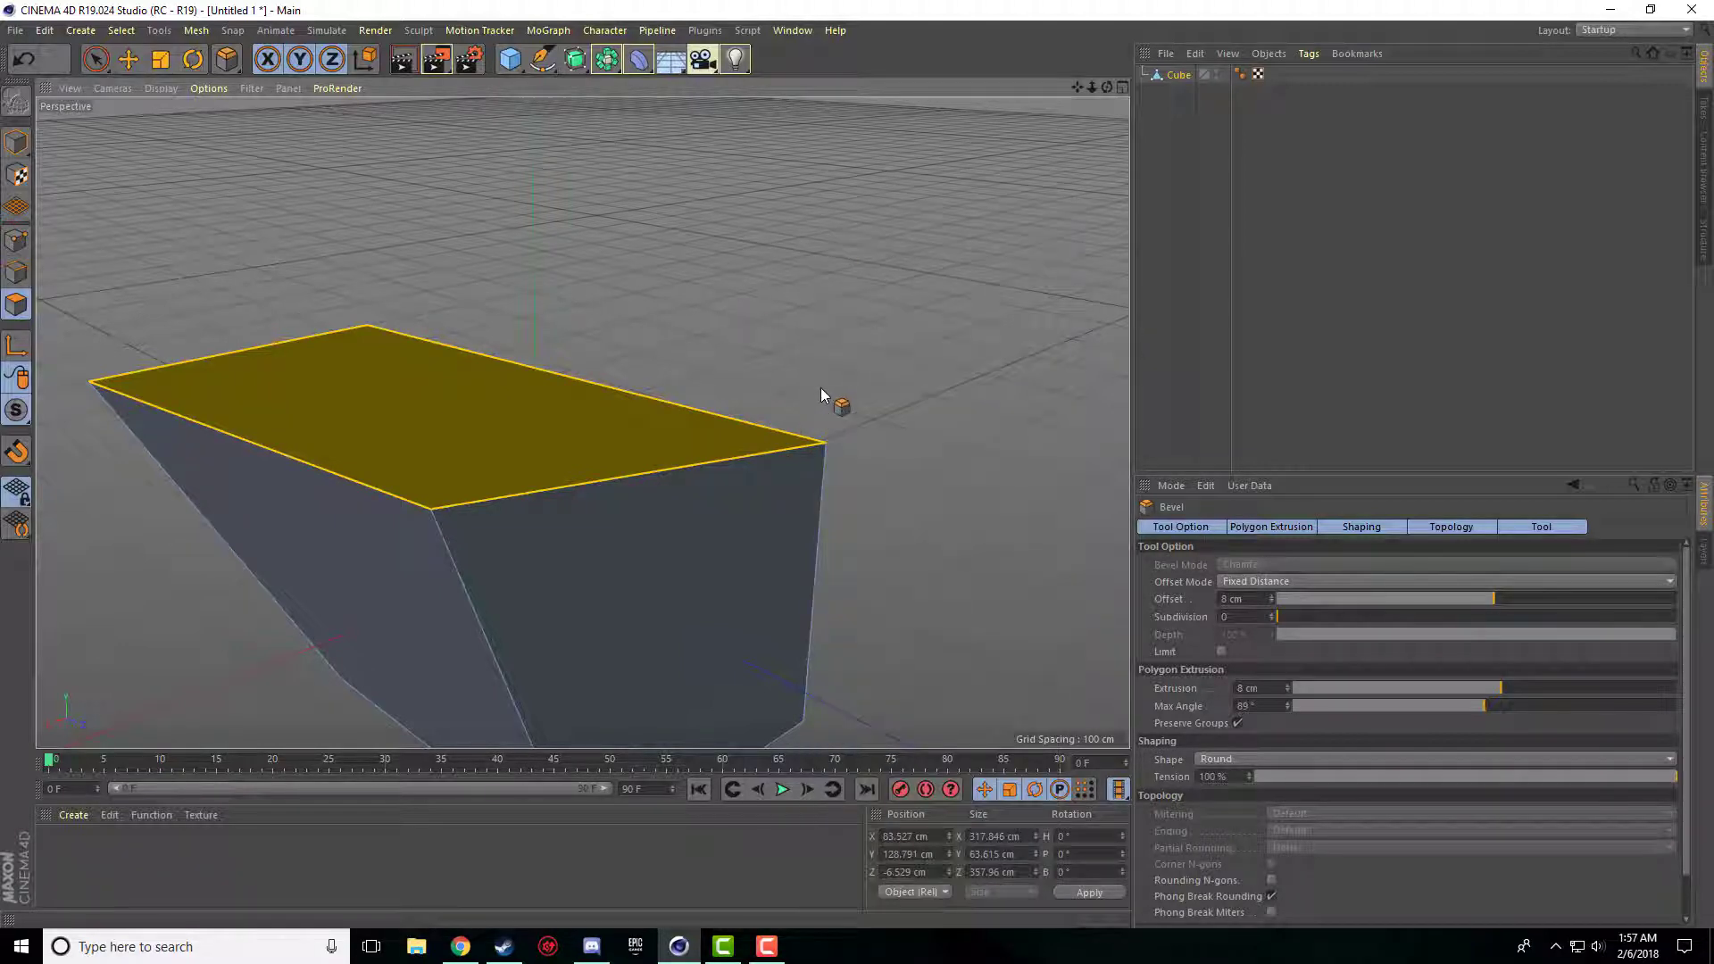
left_click_drag(802, 350, 1026, 350)
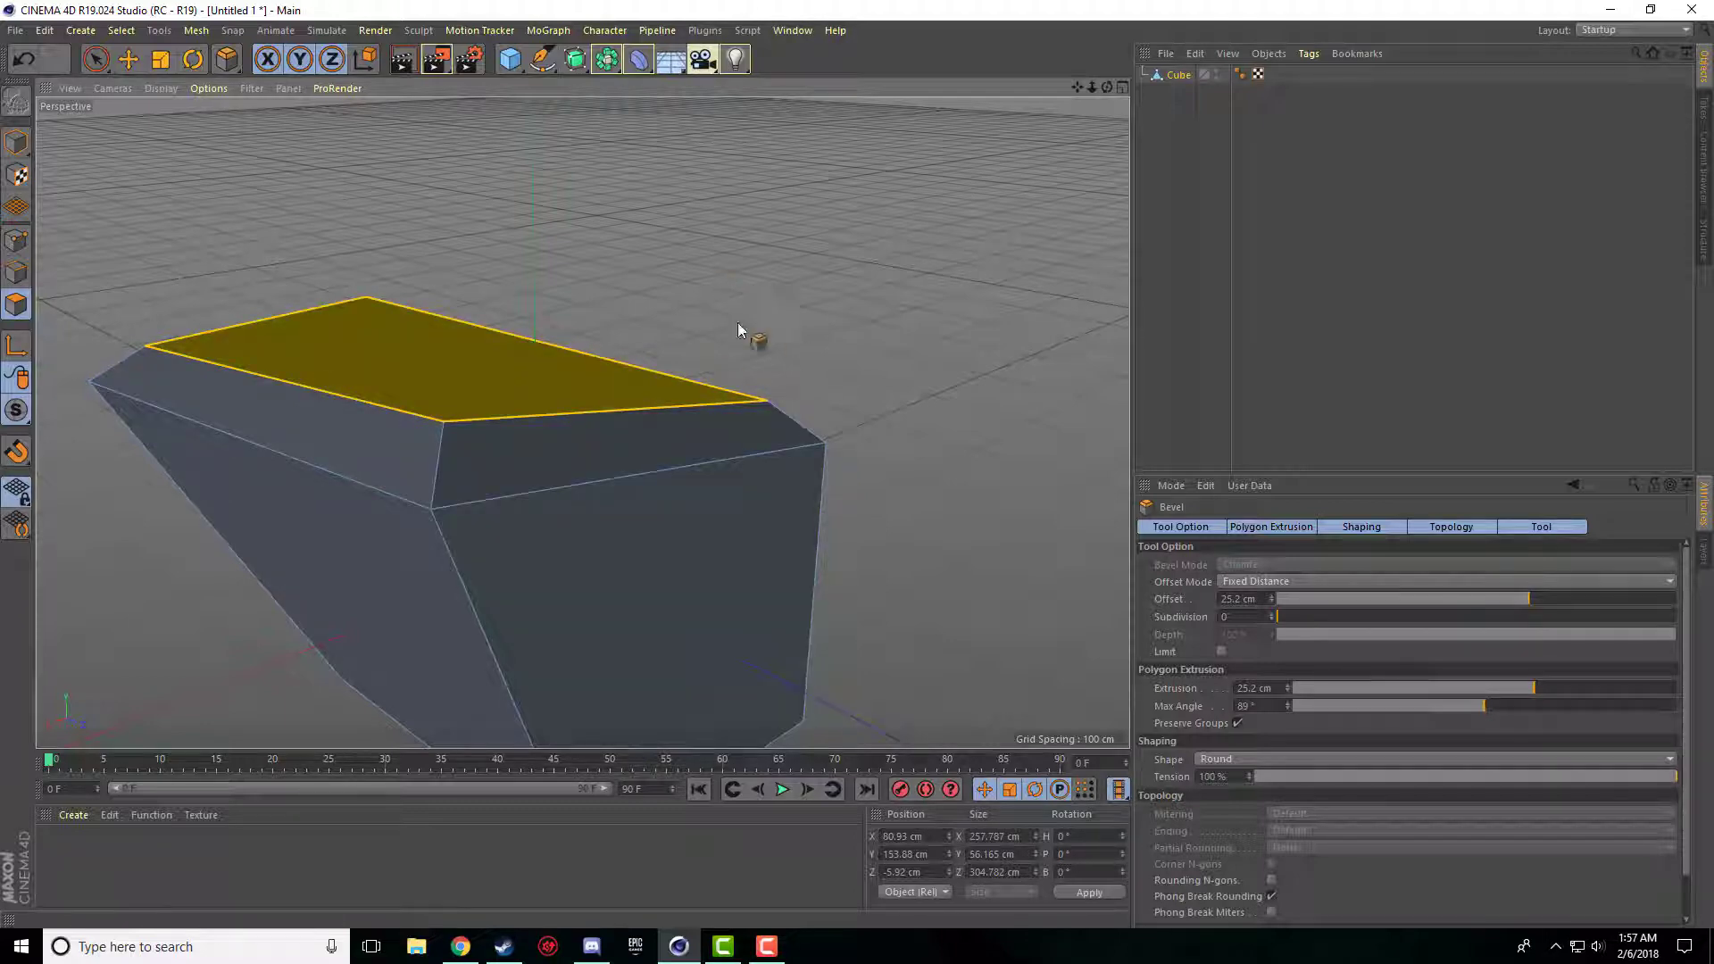
left_click_drag(749, 305, 790, 296)
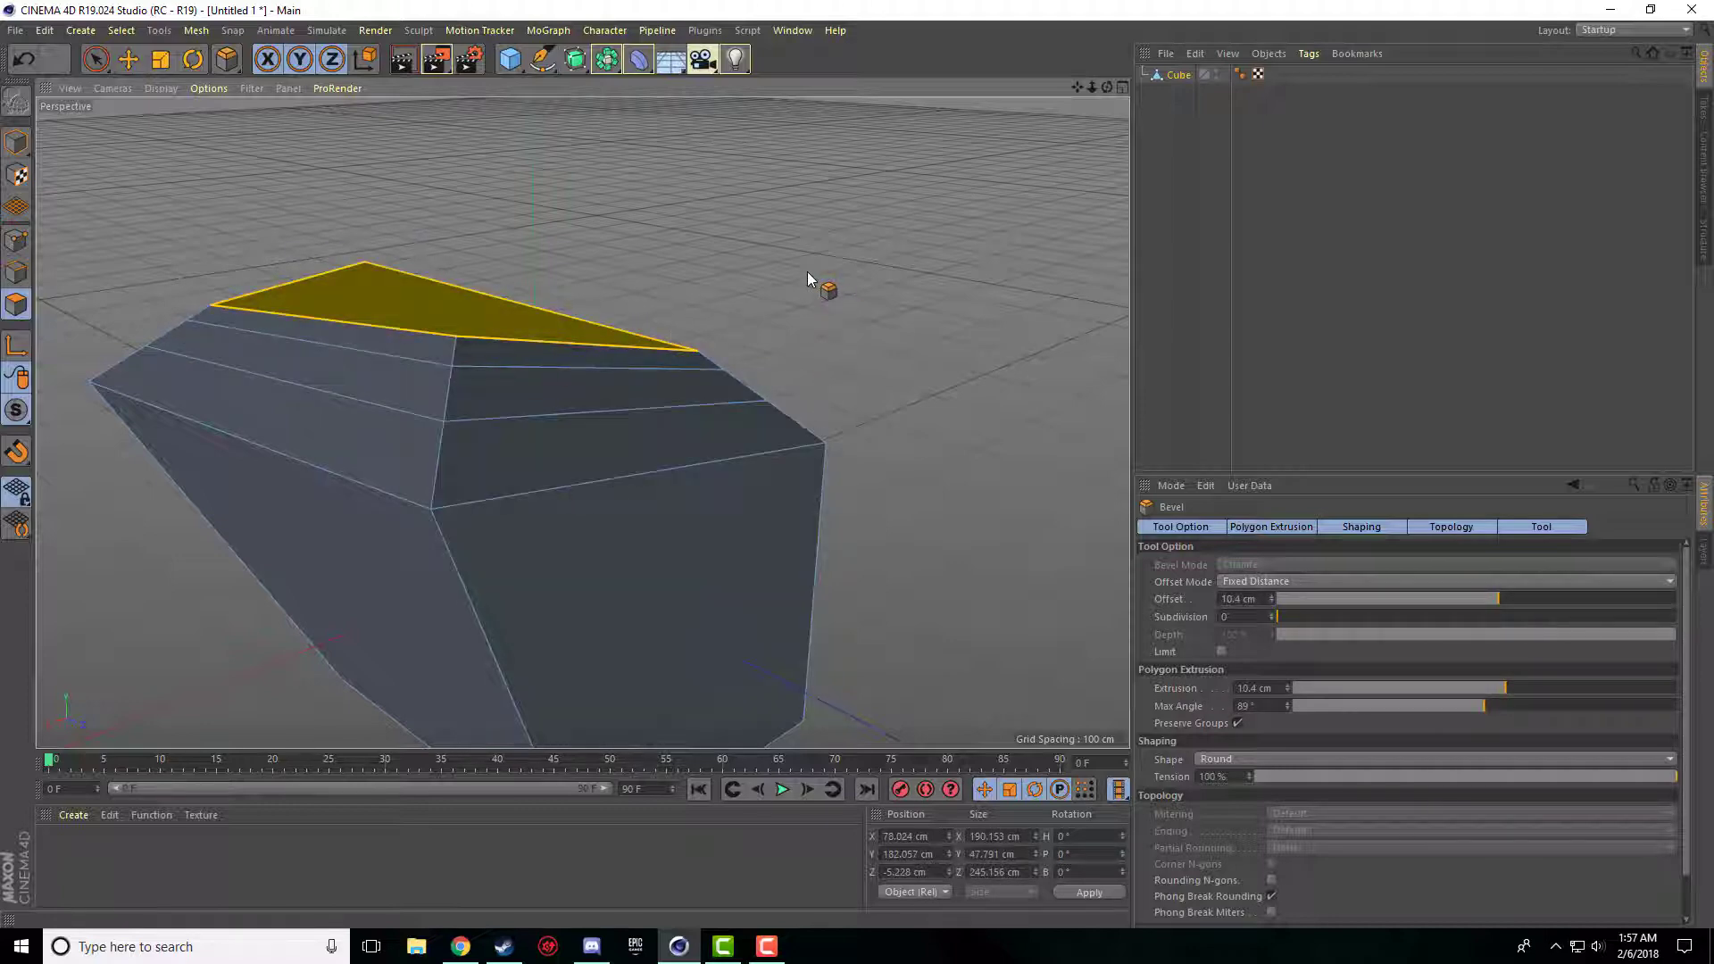
Extrude the beveled top face upward with an offset of about 89 cm.
right_click(801, 271)
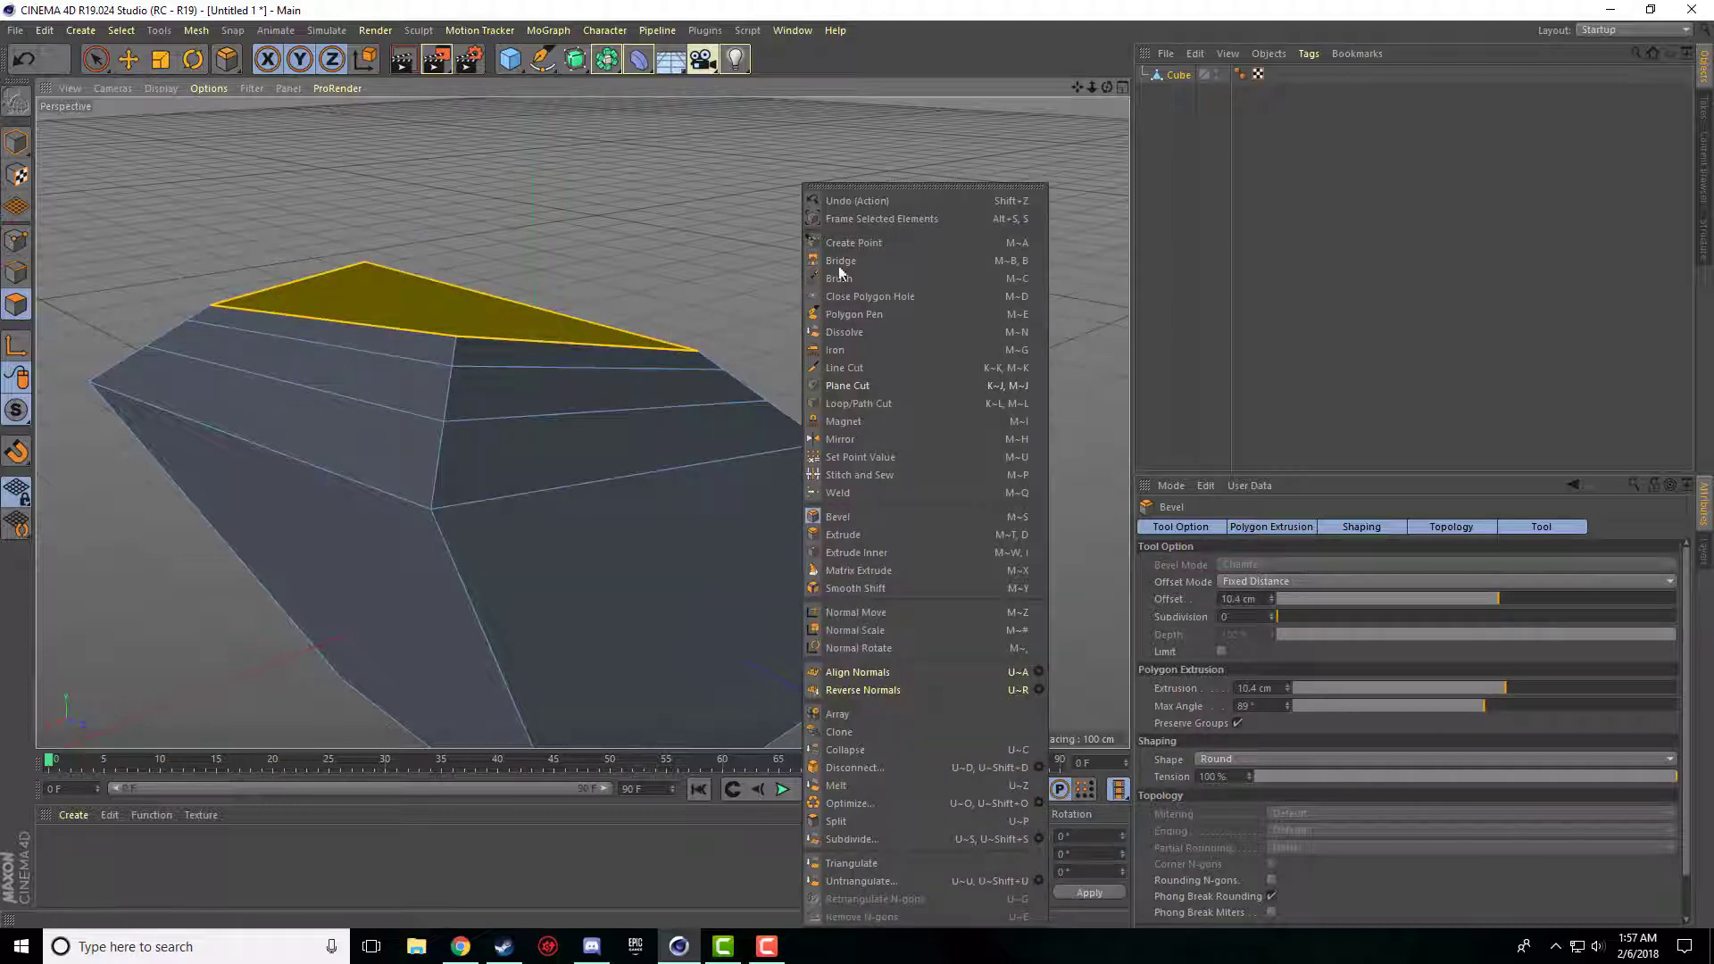
left_click(871, 536)
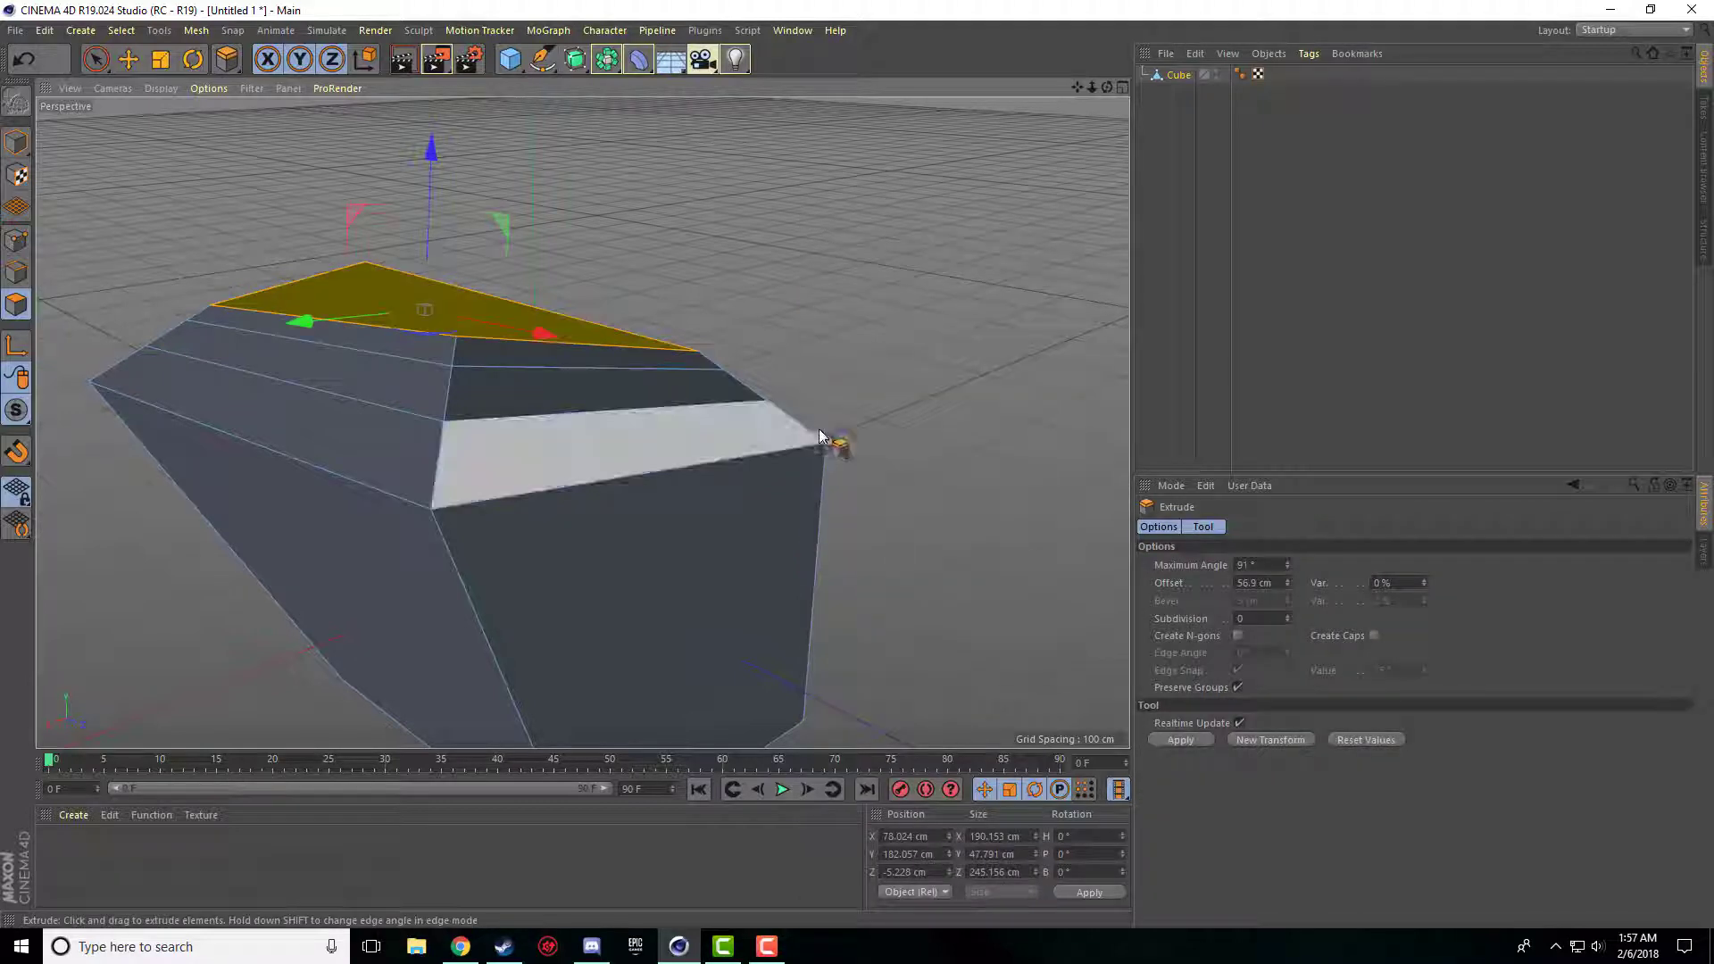
left_click_drag(1078, 86, 1250, 80)
left_click_drag(582, 422, 770, 422)
left_click_drag(1076, 88, 920, 212)
Select the large end face below the bevels and inset it with Extrude Inner by about 40 cm.
right_click(864, 229)
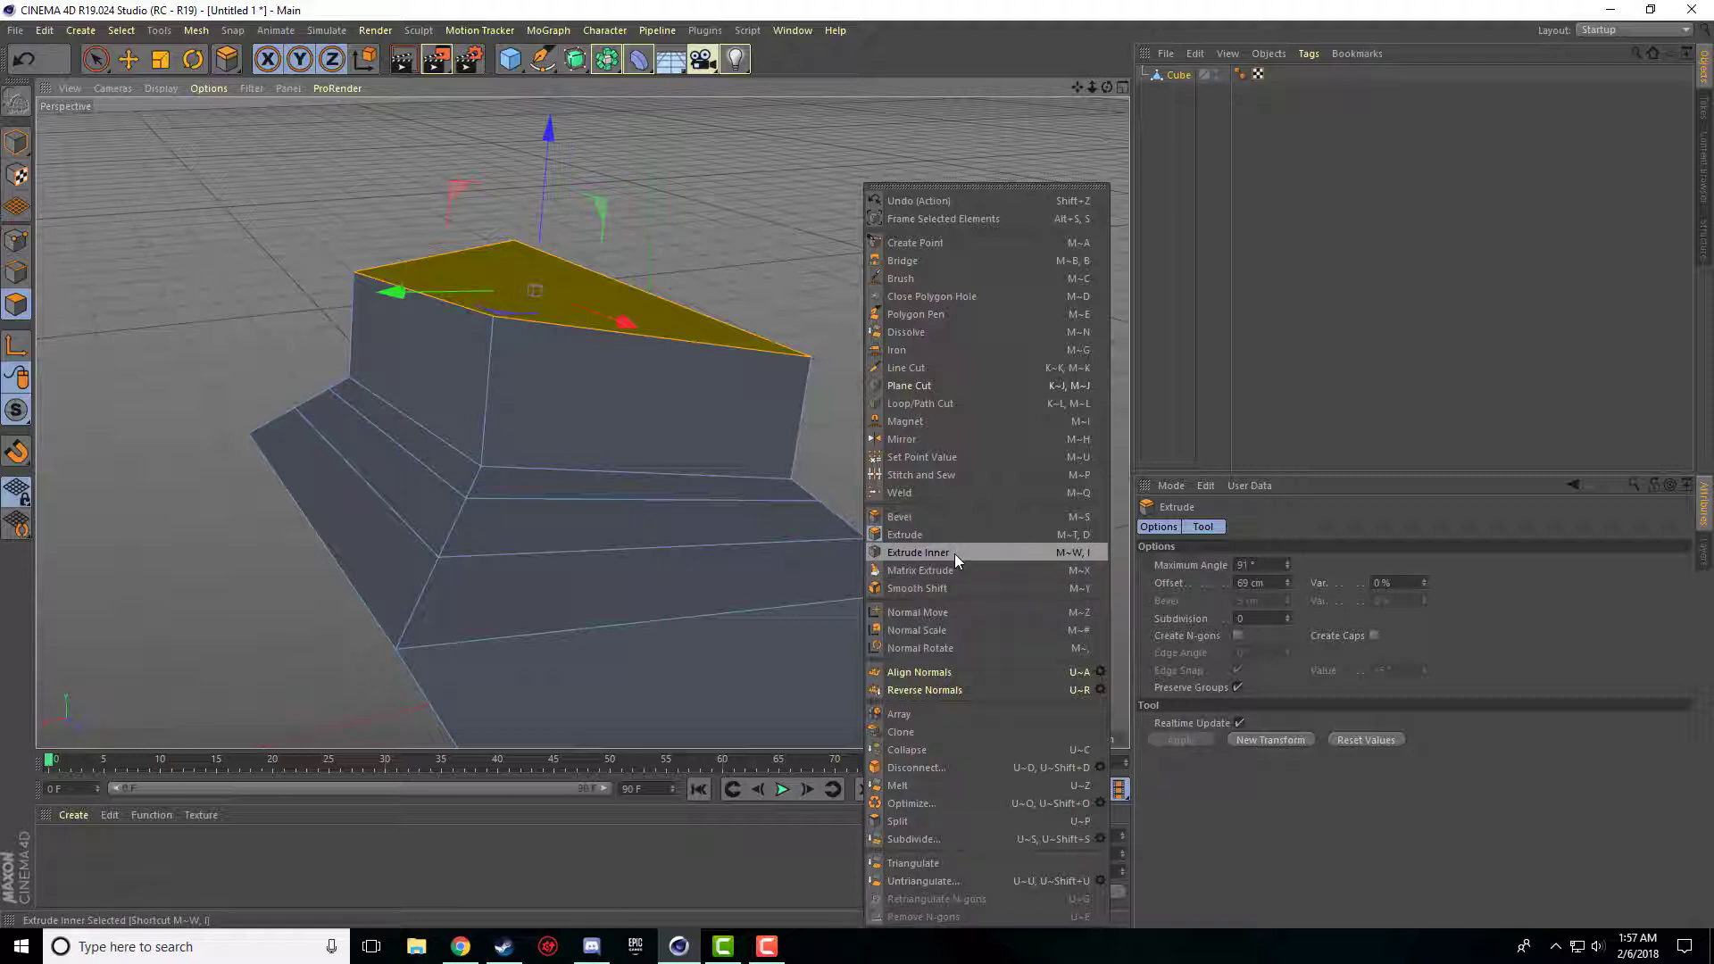
left_click(955, 554)
left_click_drag(1078, 87, 591, 511)
left_click(593, 508)
left_click_drag(1076, 92, 1075, 157)
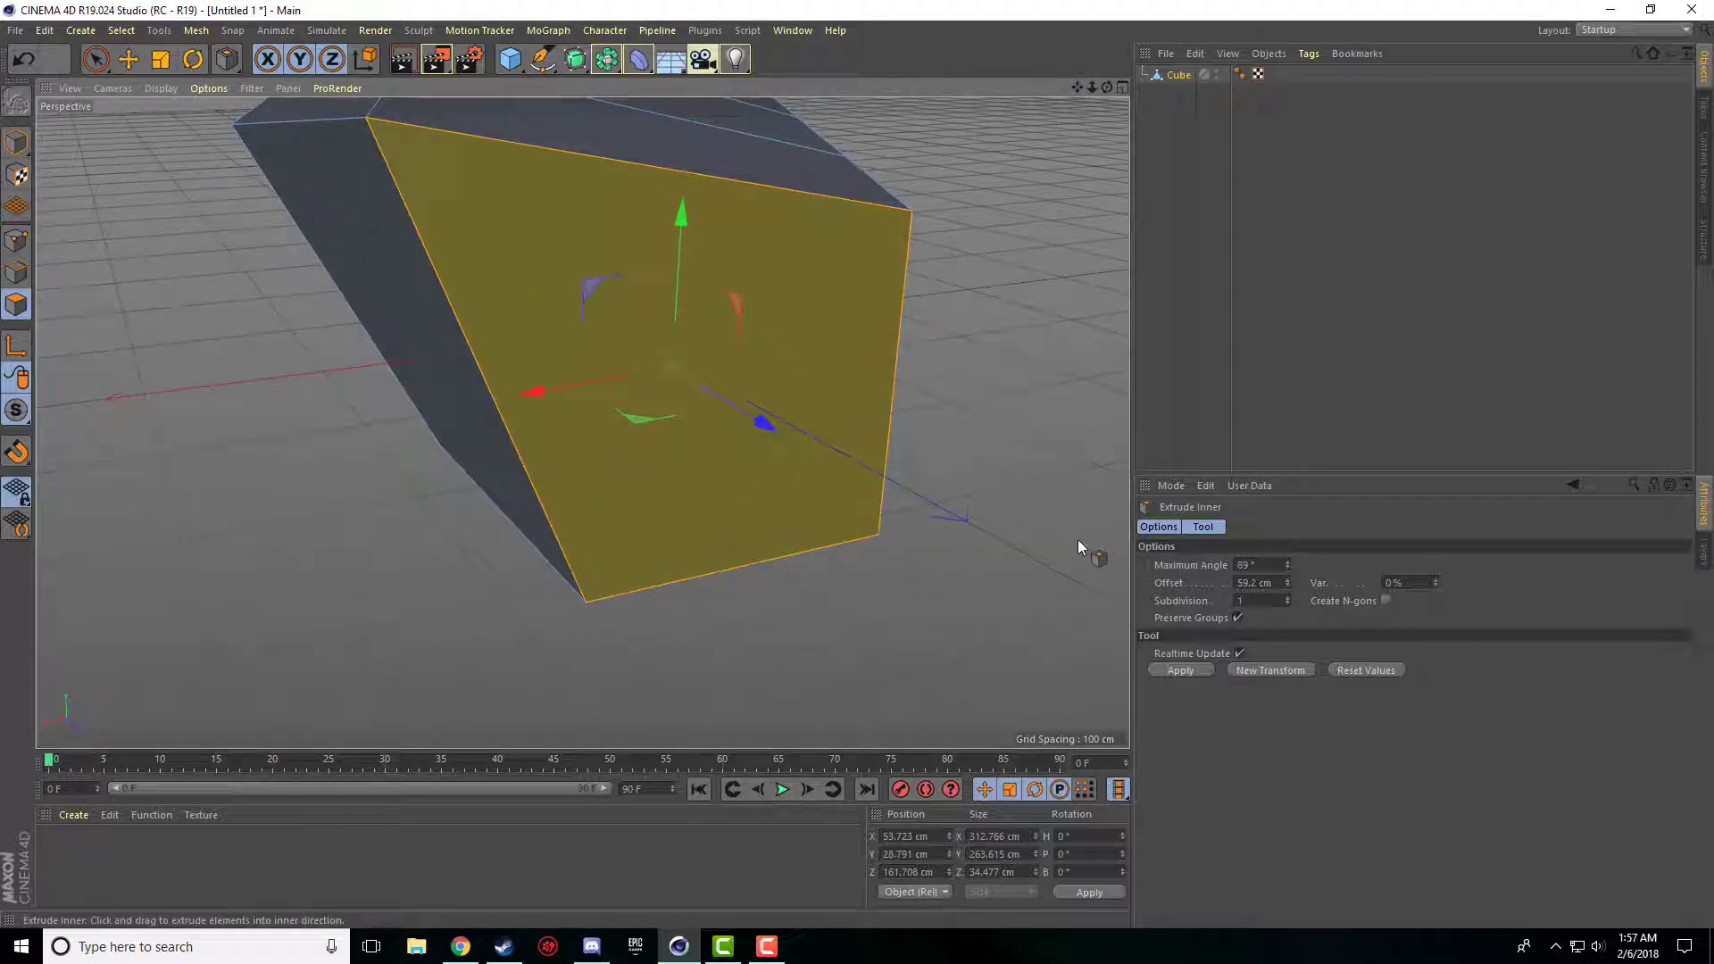
left_click(1079, 547)
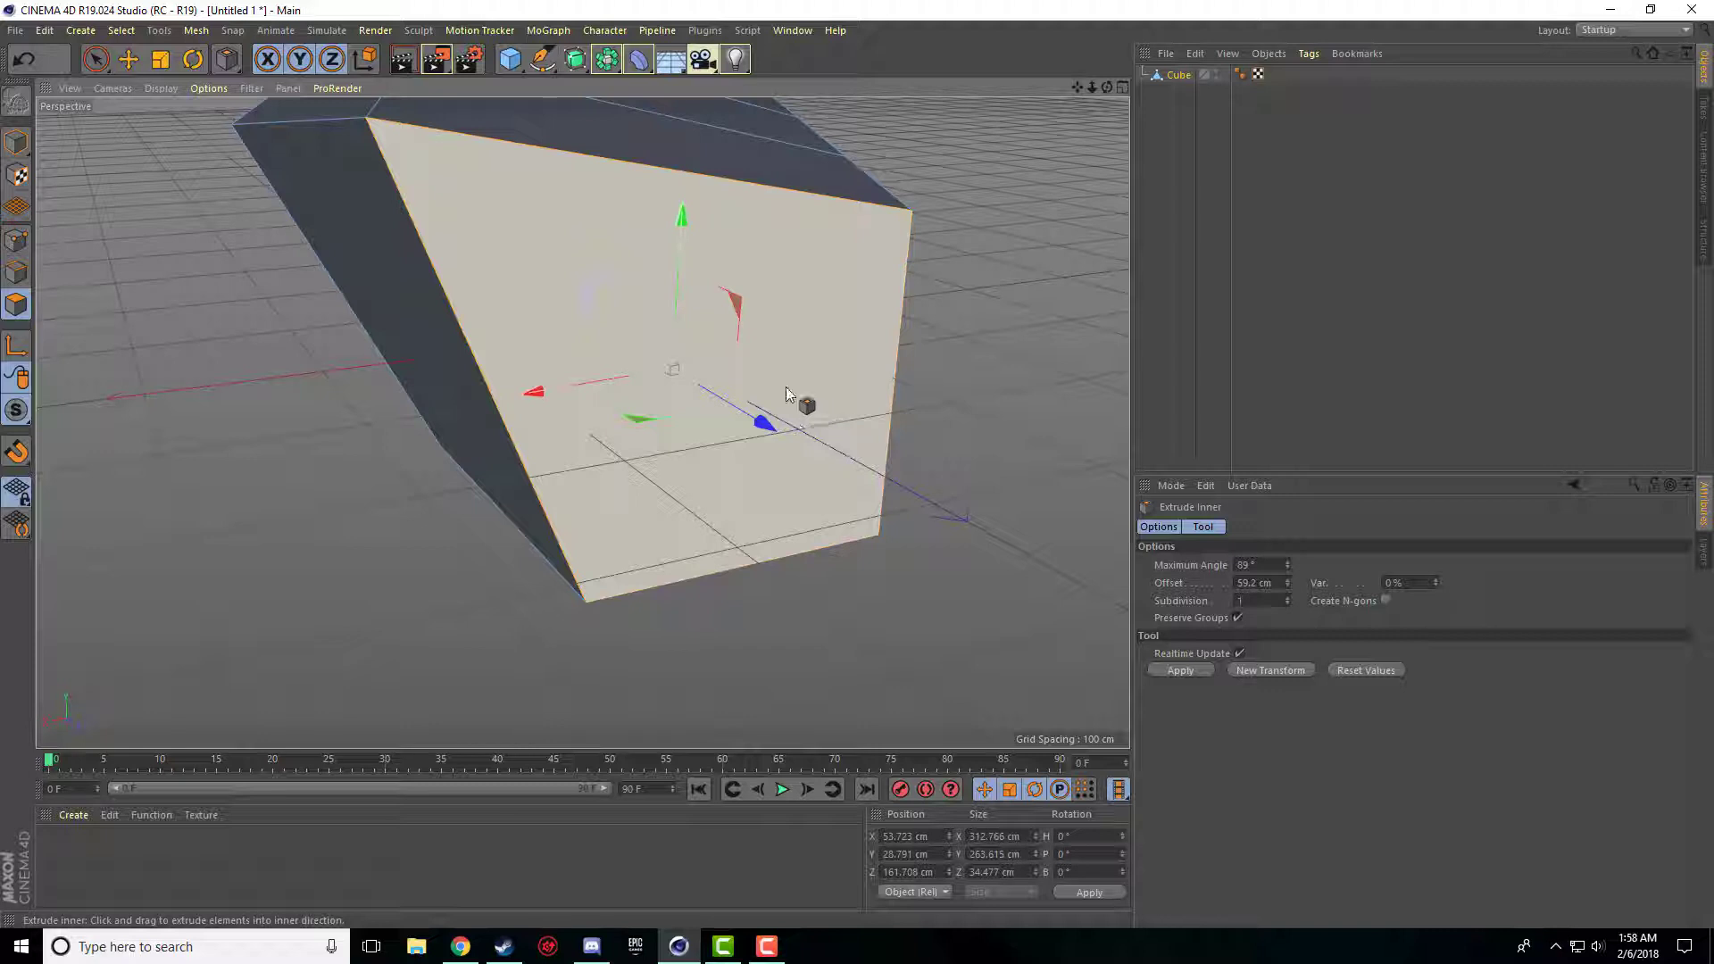
left_click(803, 365)
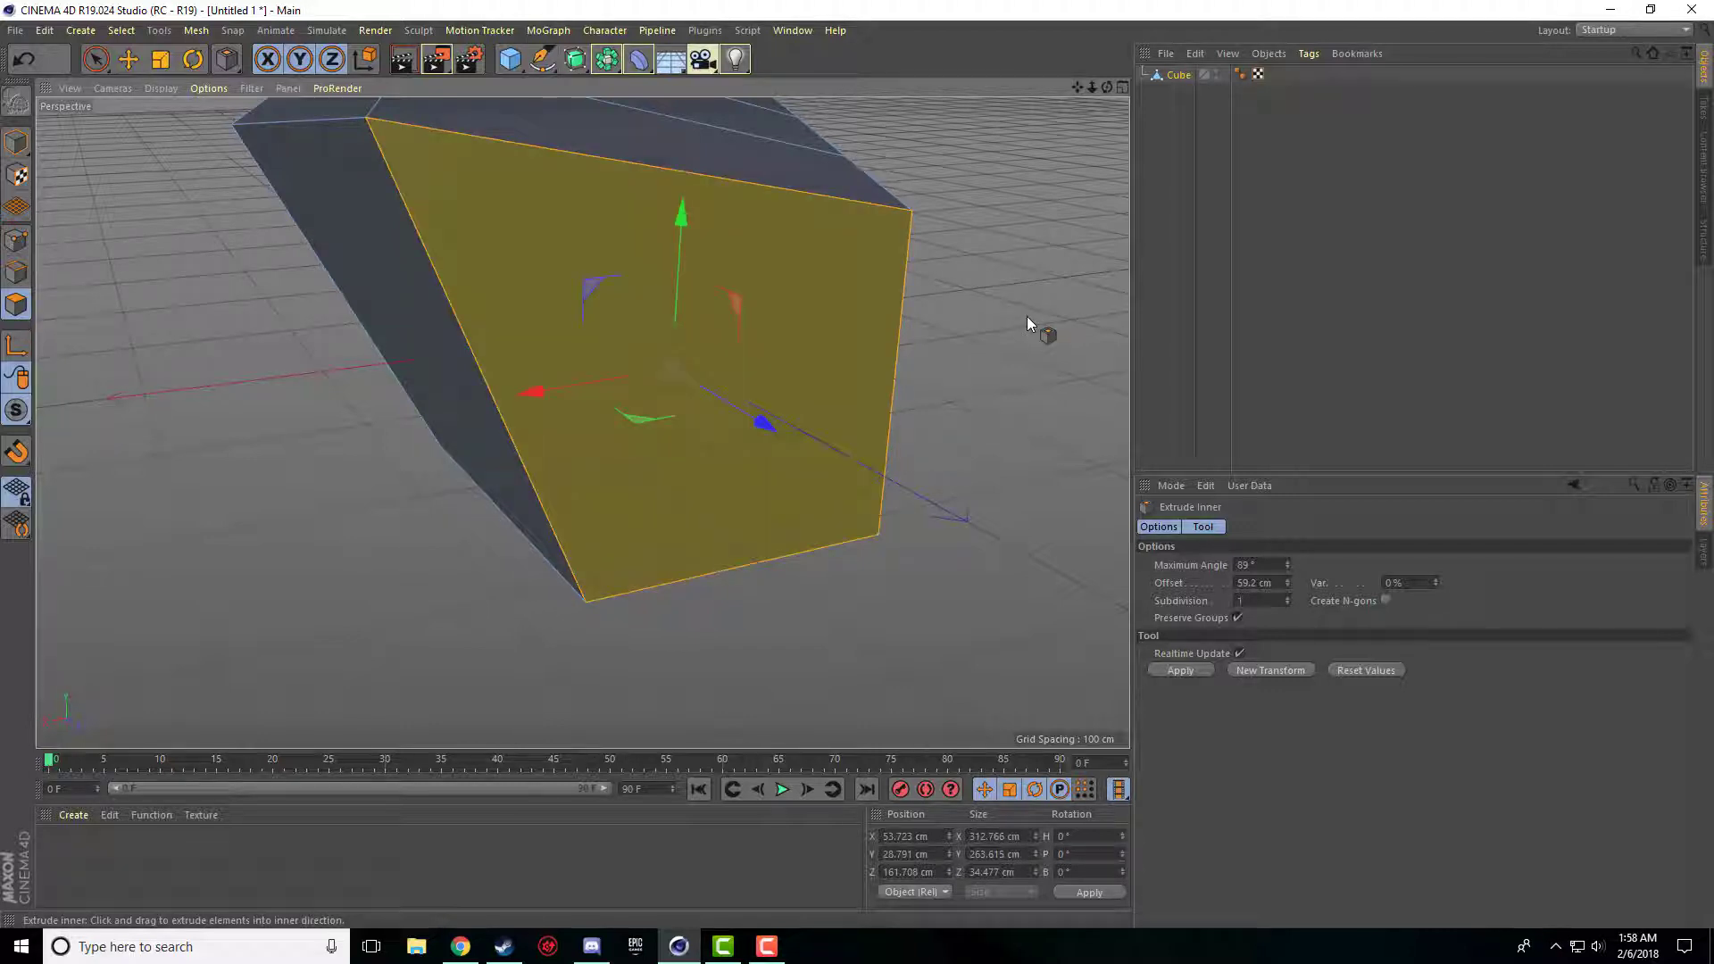
left_click_drag(1052, 291, 1121, 294)
Matrix Extrude the inset end face into a curved horn with 8 steps, about 55 cm Z move, 80 % scale and 10° rotation.
left_click_drag(1107, 88, 1000, 25)
scroll(939, 211, "down", 3)
right_click(926, 253)
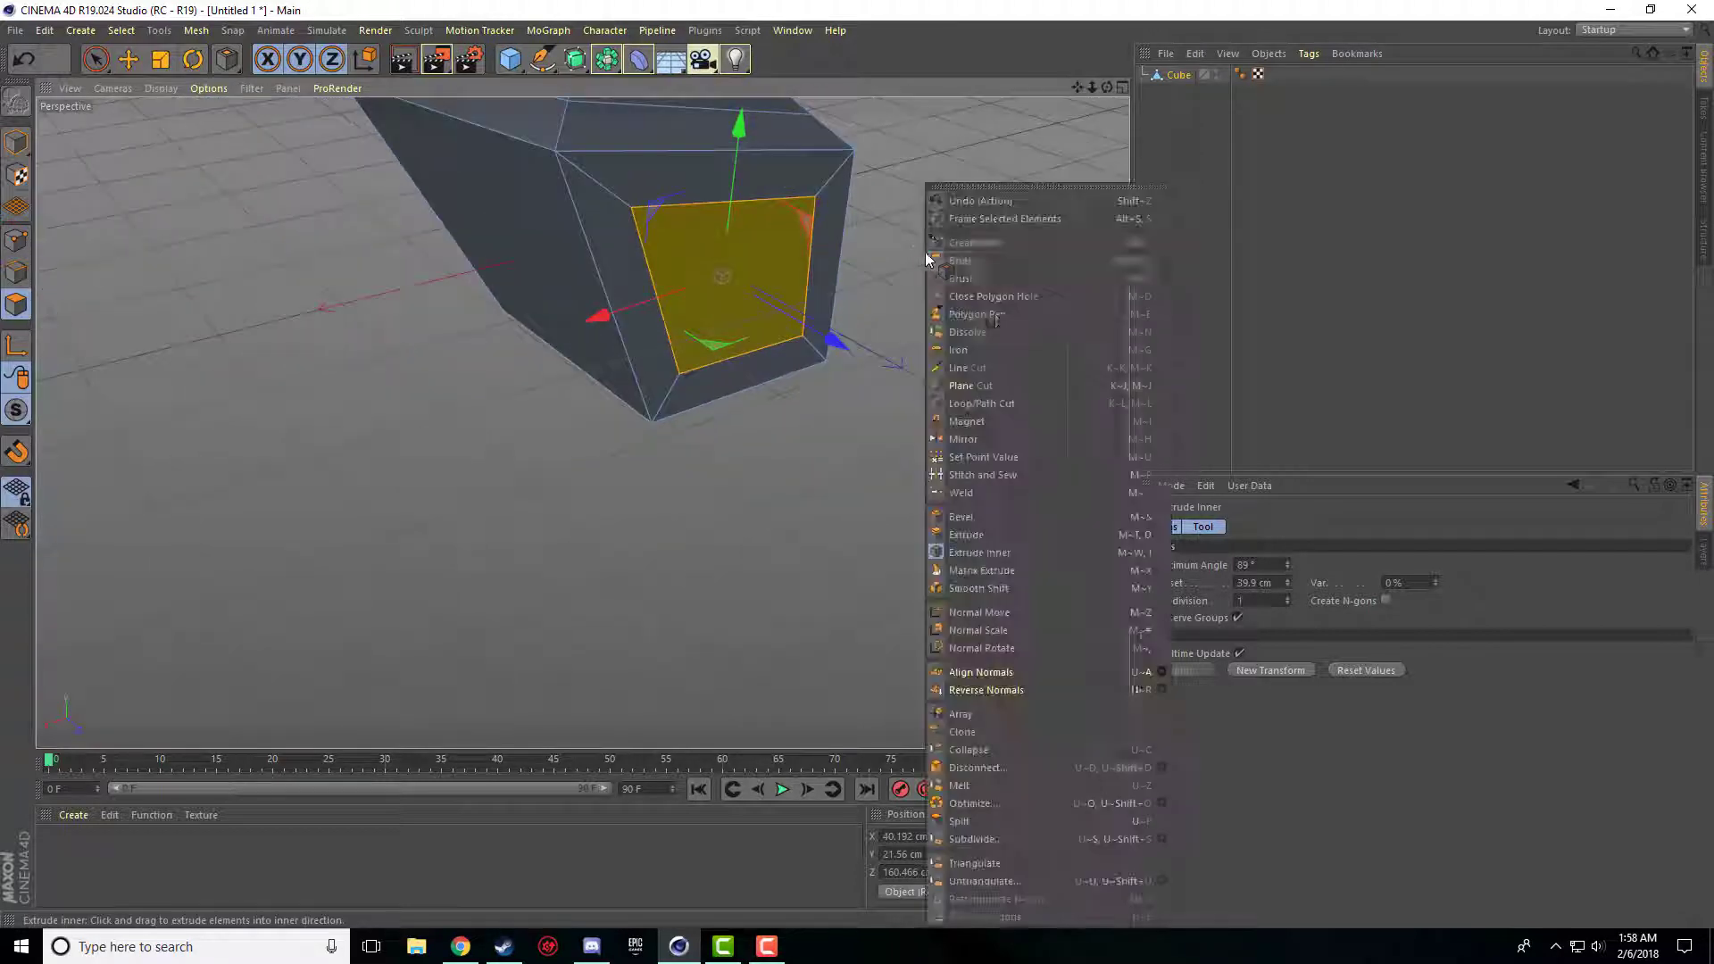
left_click(977, 570)
left_click_drag(1079, 87, 1007, 87)
scroll(848, 298, "down", 3)
left_click_drag(892, 299, 835, 298)
left_click_drag(907, 509, 896, 352)
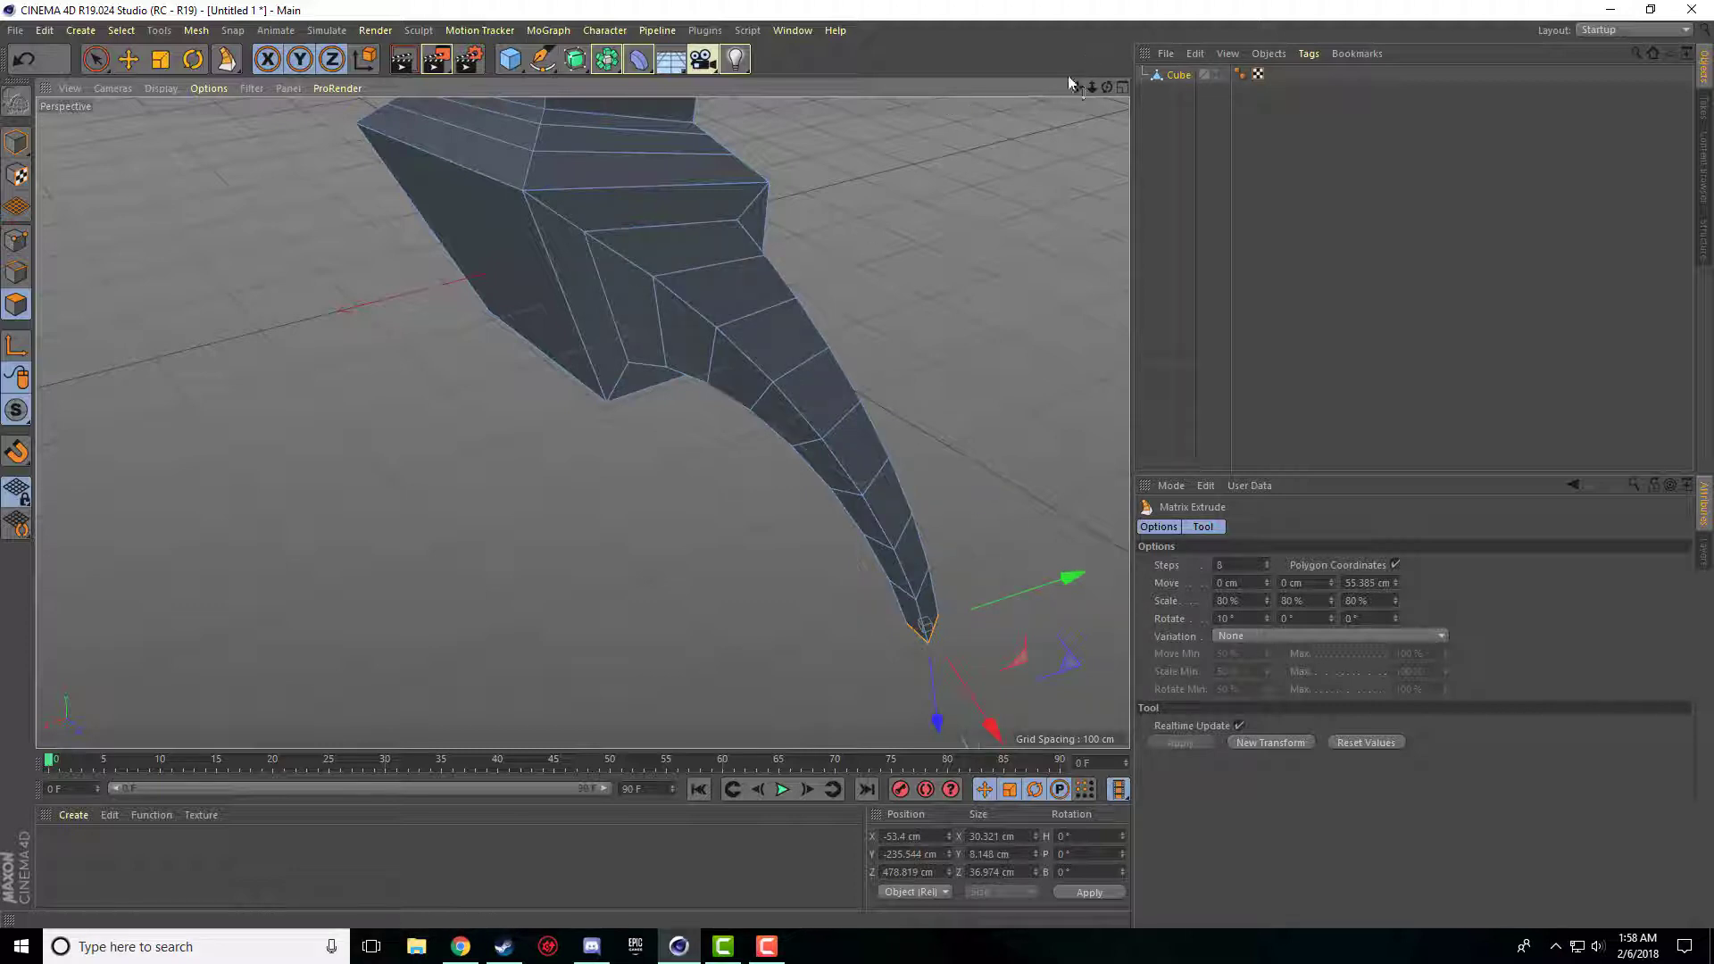
Select the end face opposite the horn and split it diagonally between two opposite corners with Line Cut.
left_click_drag(1079, 87, 1192, 174)
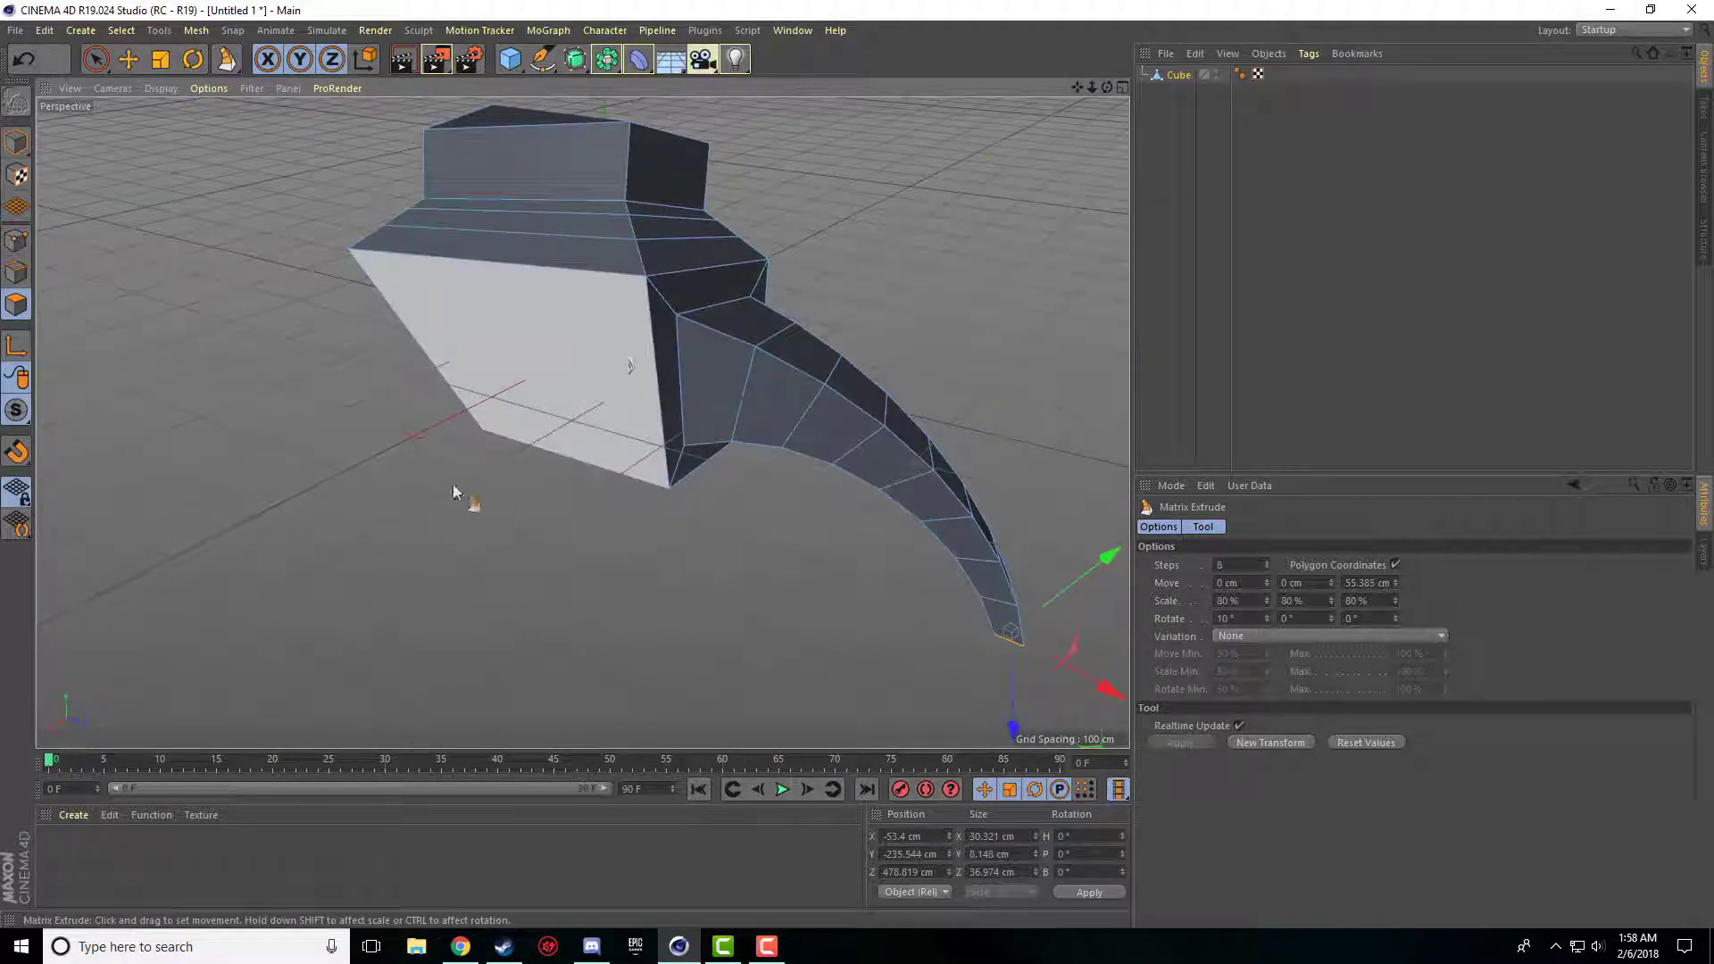
left_click_drag(1078, 87, 1188, 67)
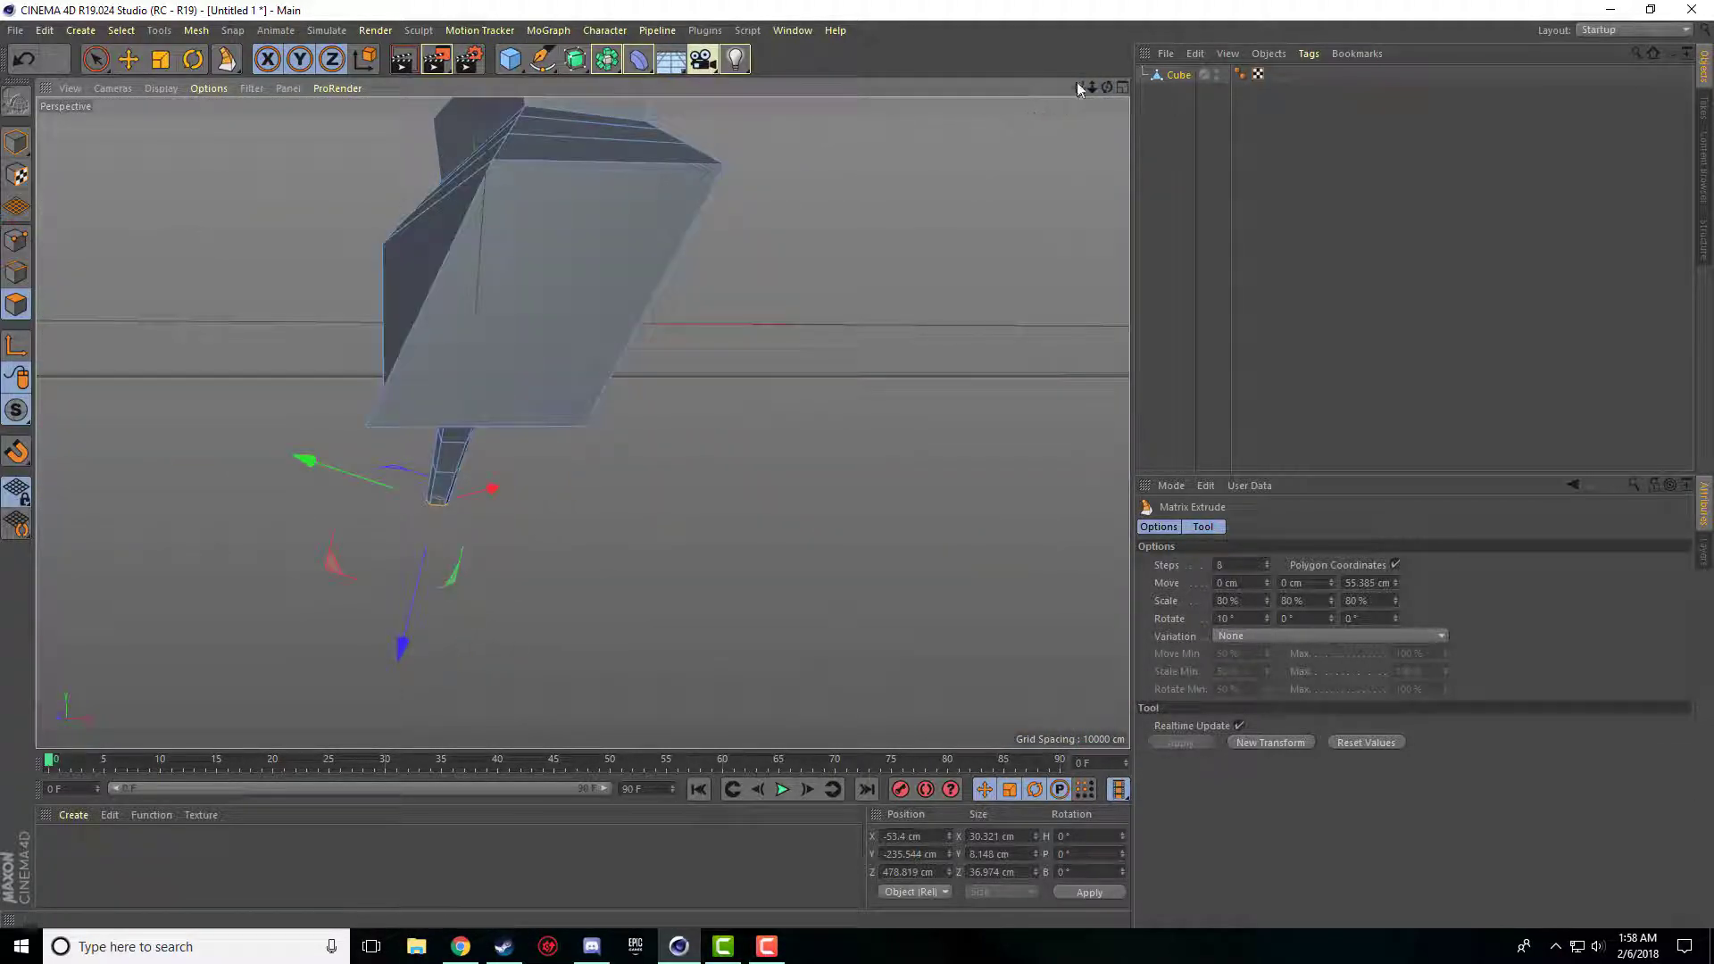
left_click_drag(1079, 85, 1119, 152)
scroll(688, 276, "up", 3)
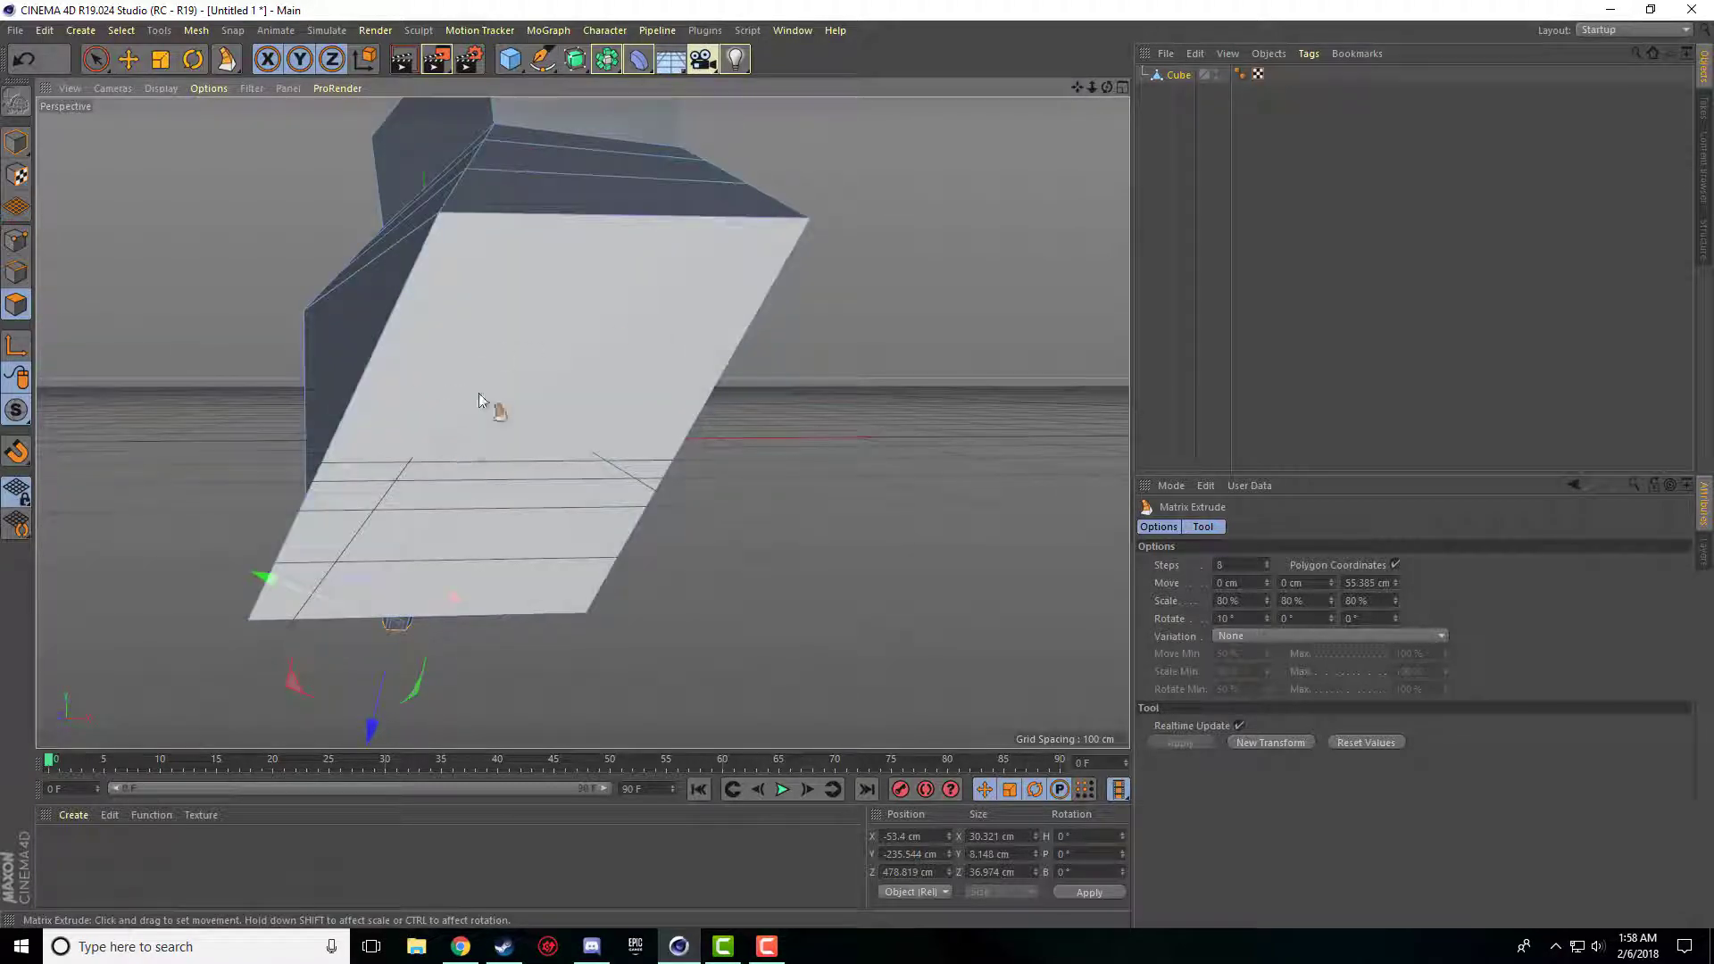
left_click(128, 58)
left_click(548, 387)
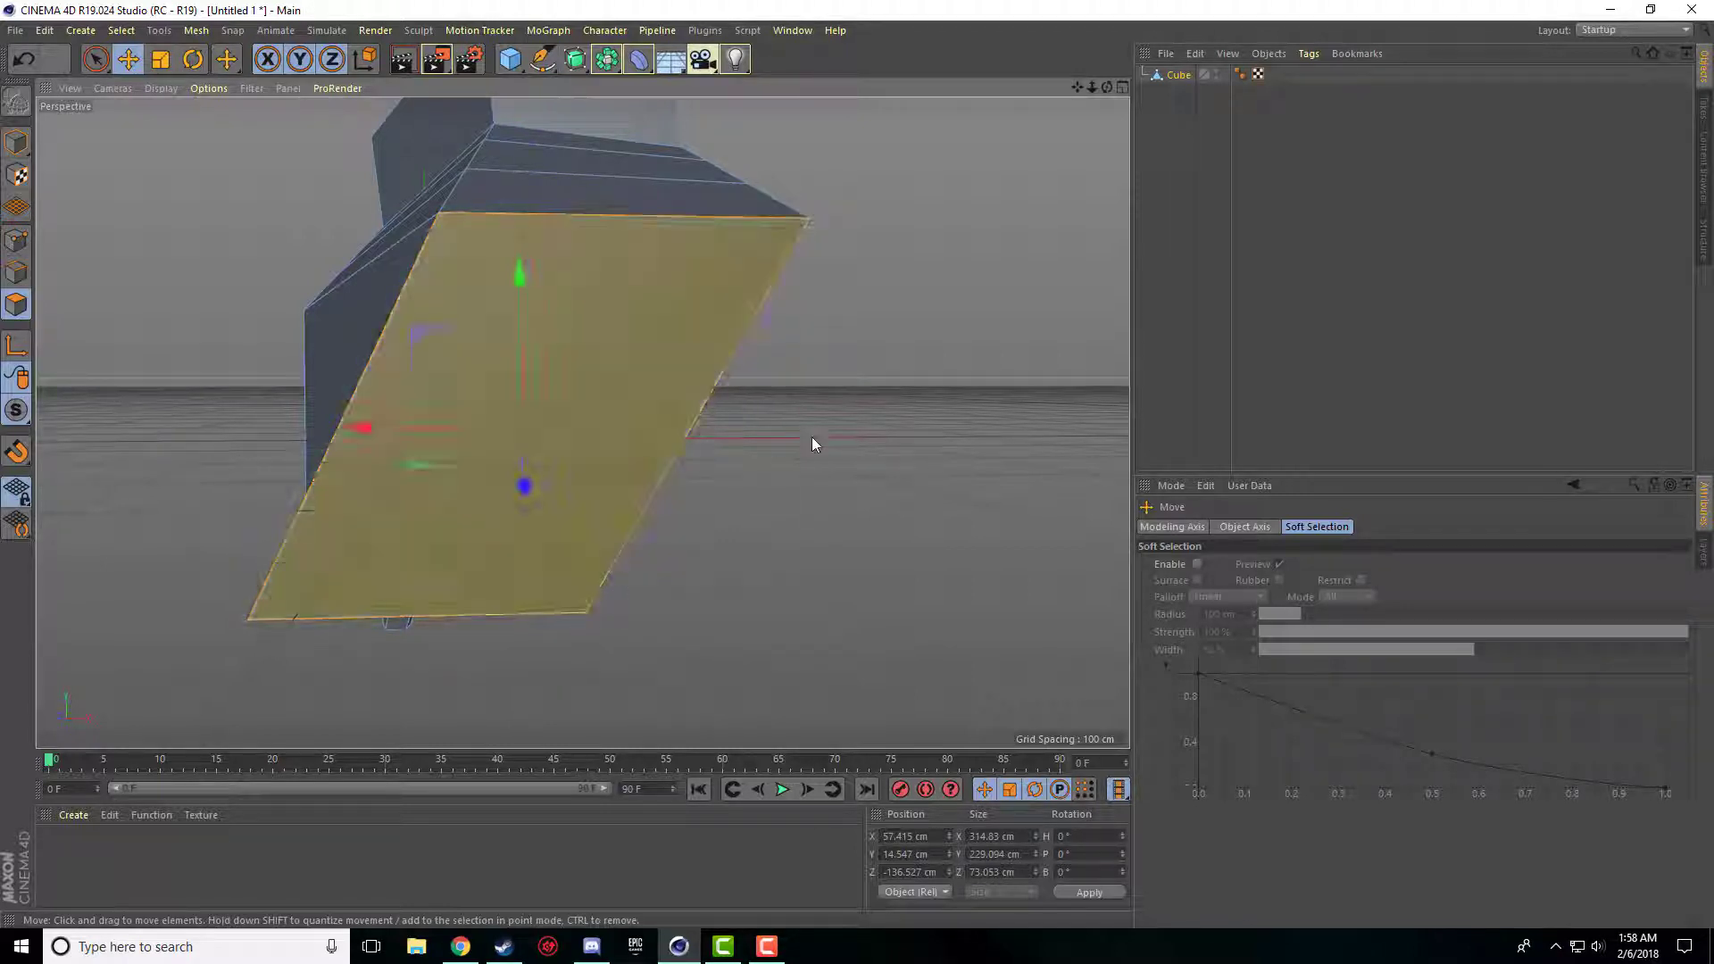
right_click(811, 437)
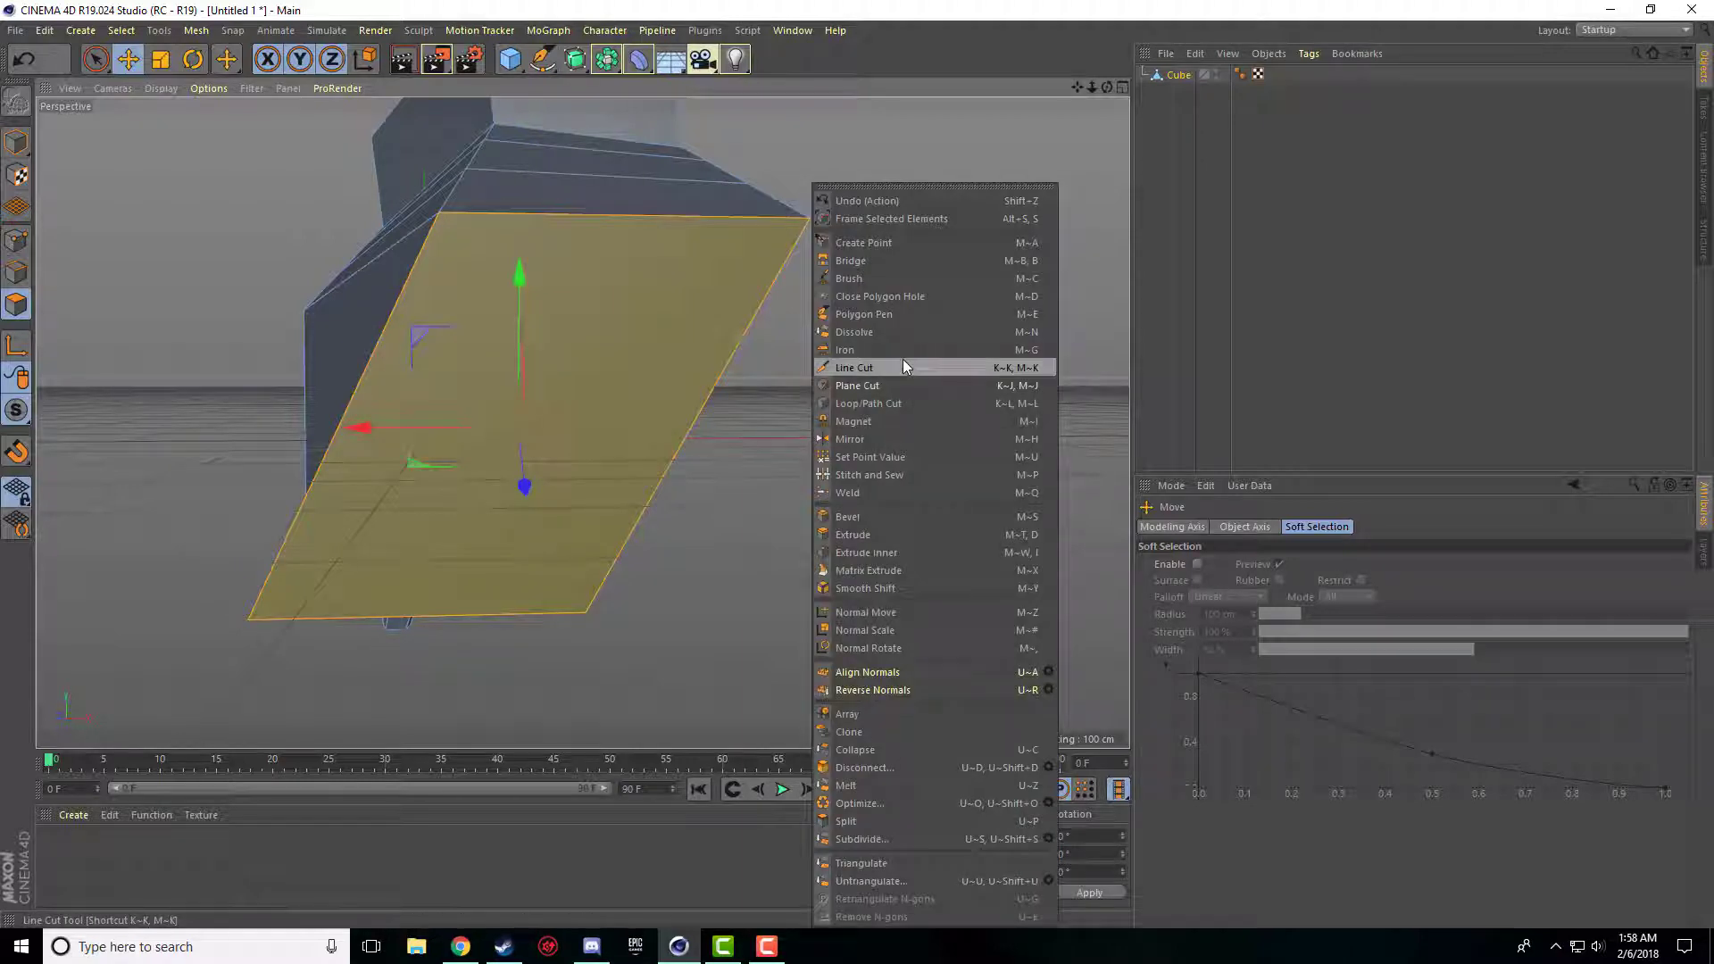
left_click(902, 367)
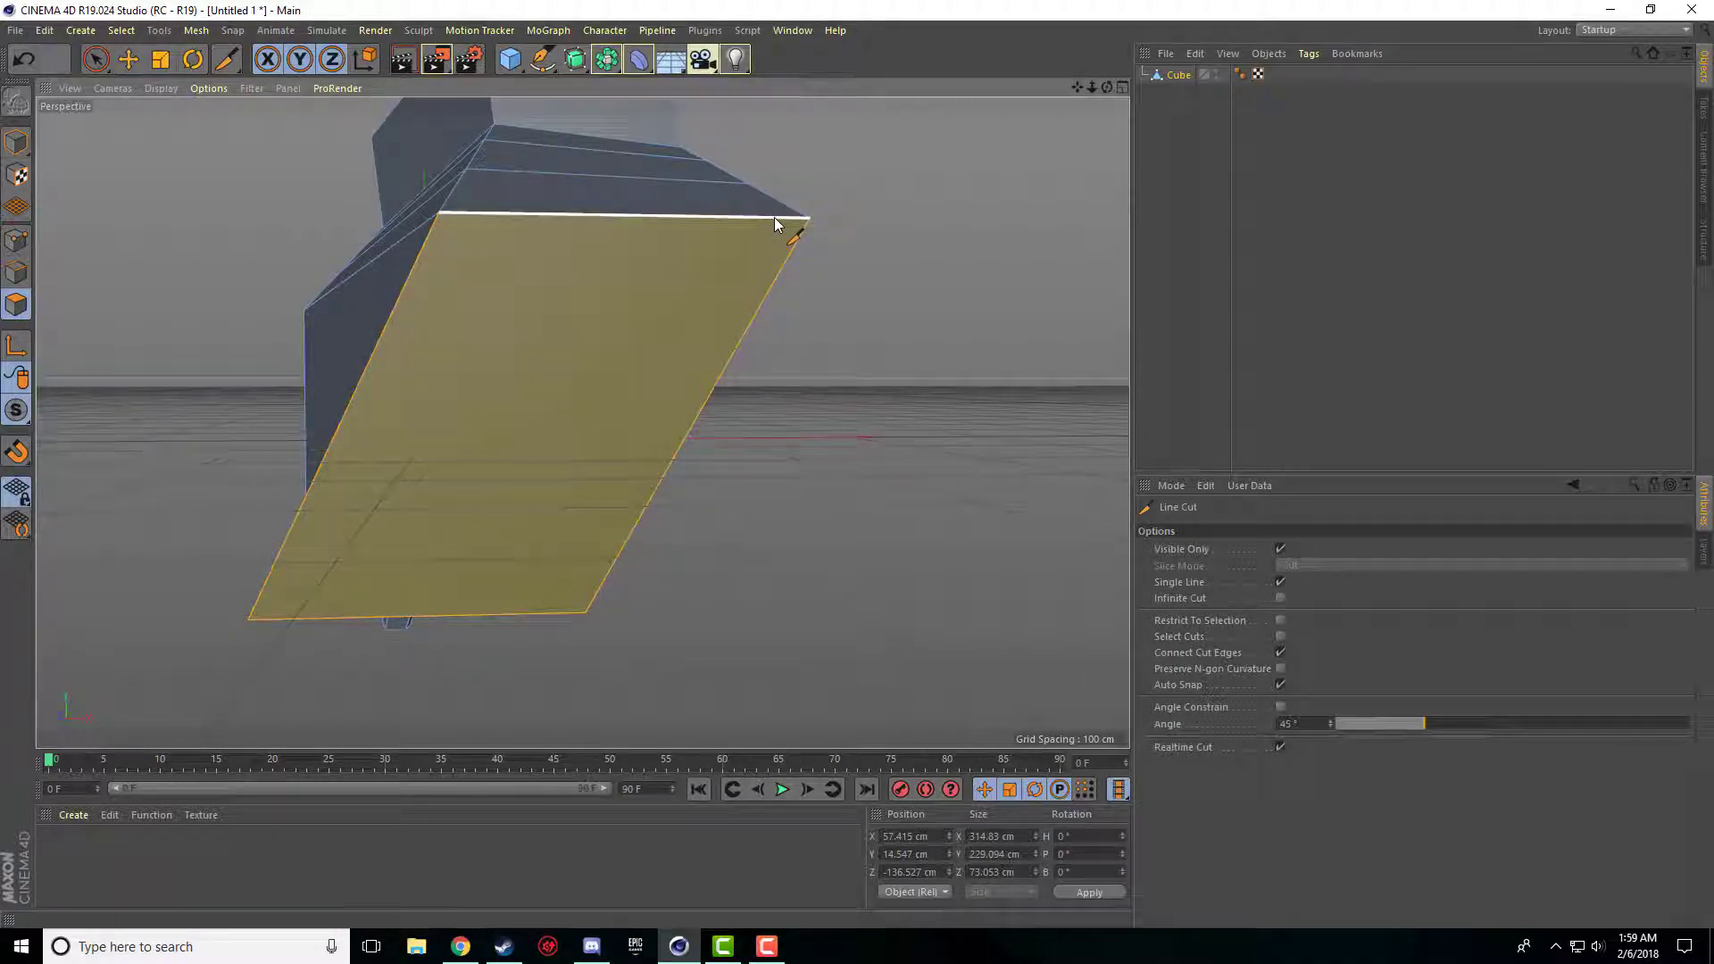
left_click(441, 214)
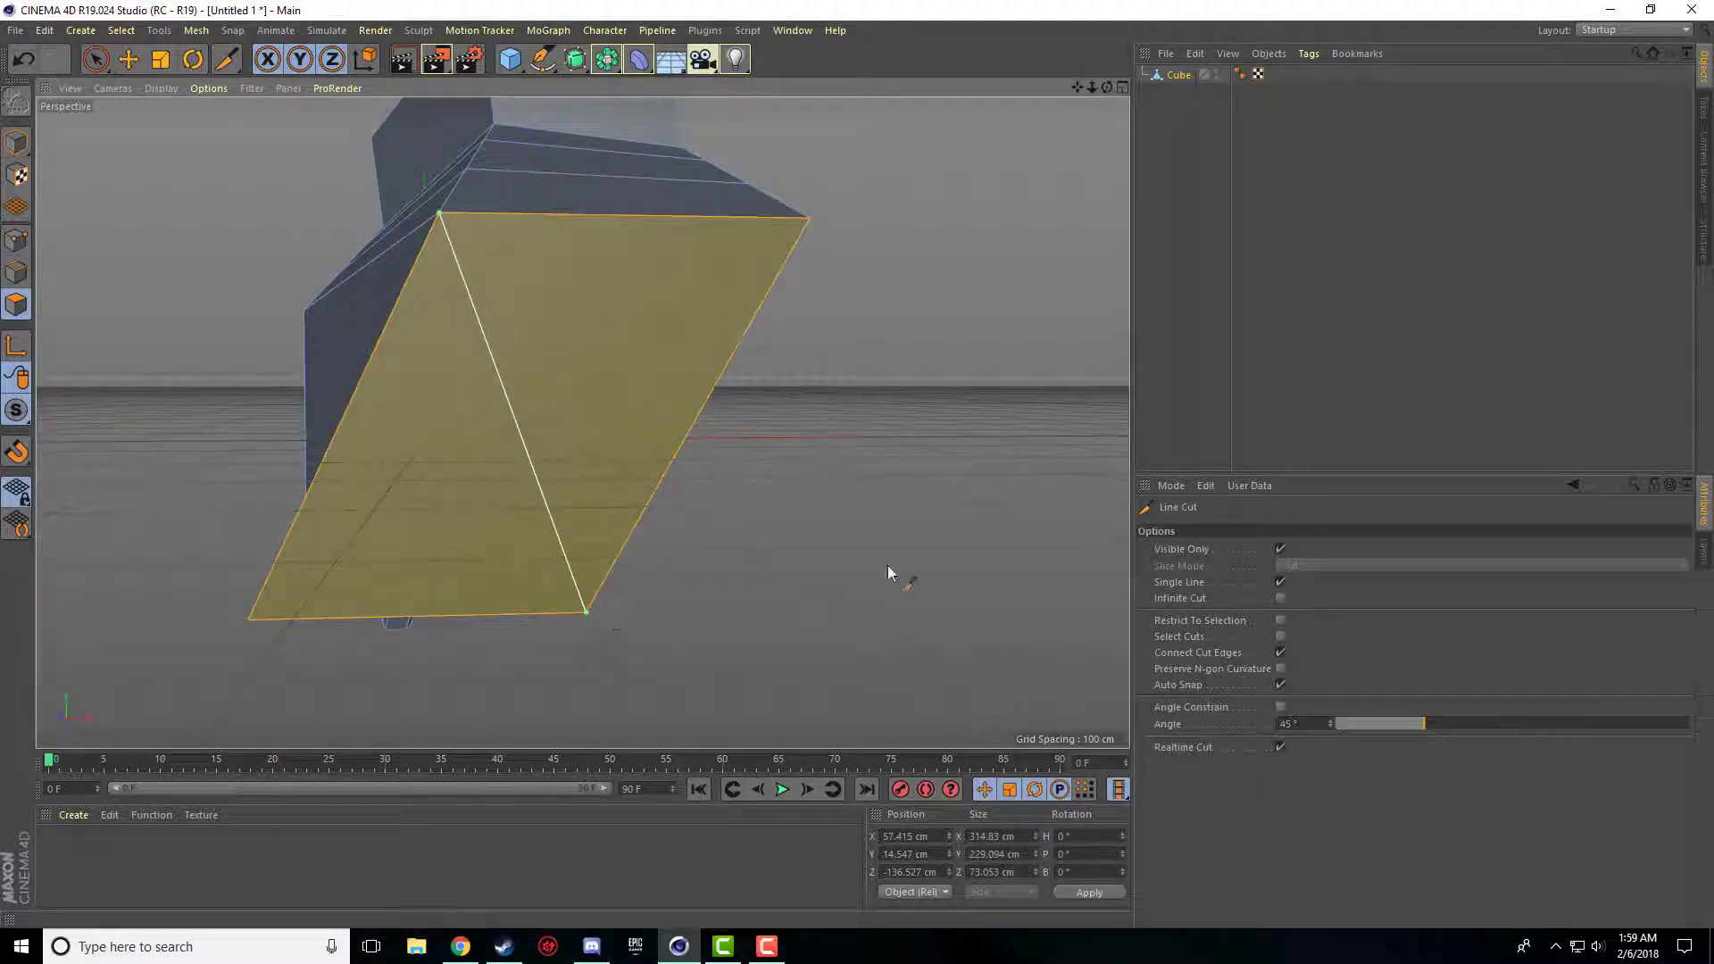
key("Escape")
Select the two triangular halves of the split end face in turn with the Move tool, ending on the lower triangle.
left_click(131, 59)
left_click(384, 437)
left_click(823, 689)
left_click(616, 465)
left_click(494, 603)
left_click(872, 697)
left_click(482, 411)
left_click(629, 531)
left_click(458, 516)
Cut across the selected triangle with Line Cut from the diagonal edge to its outer slanted edge.
right_click(458, 516)
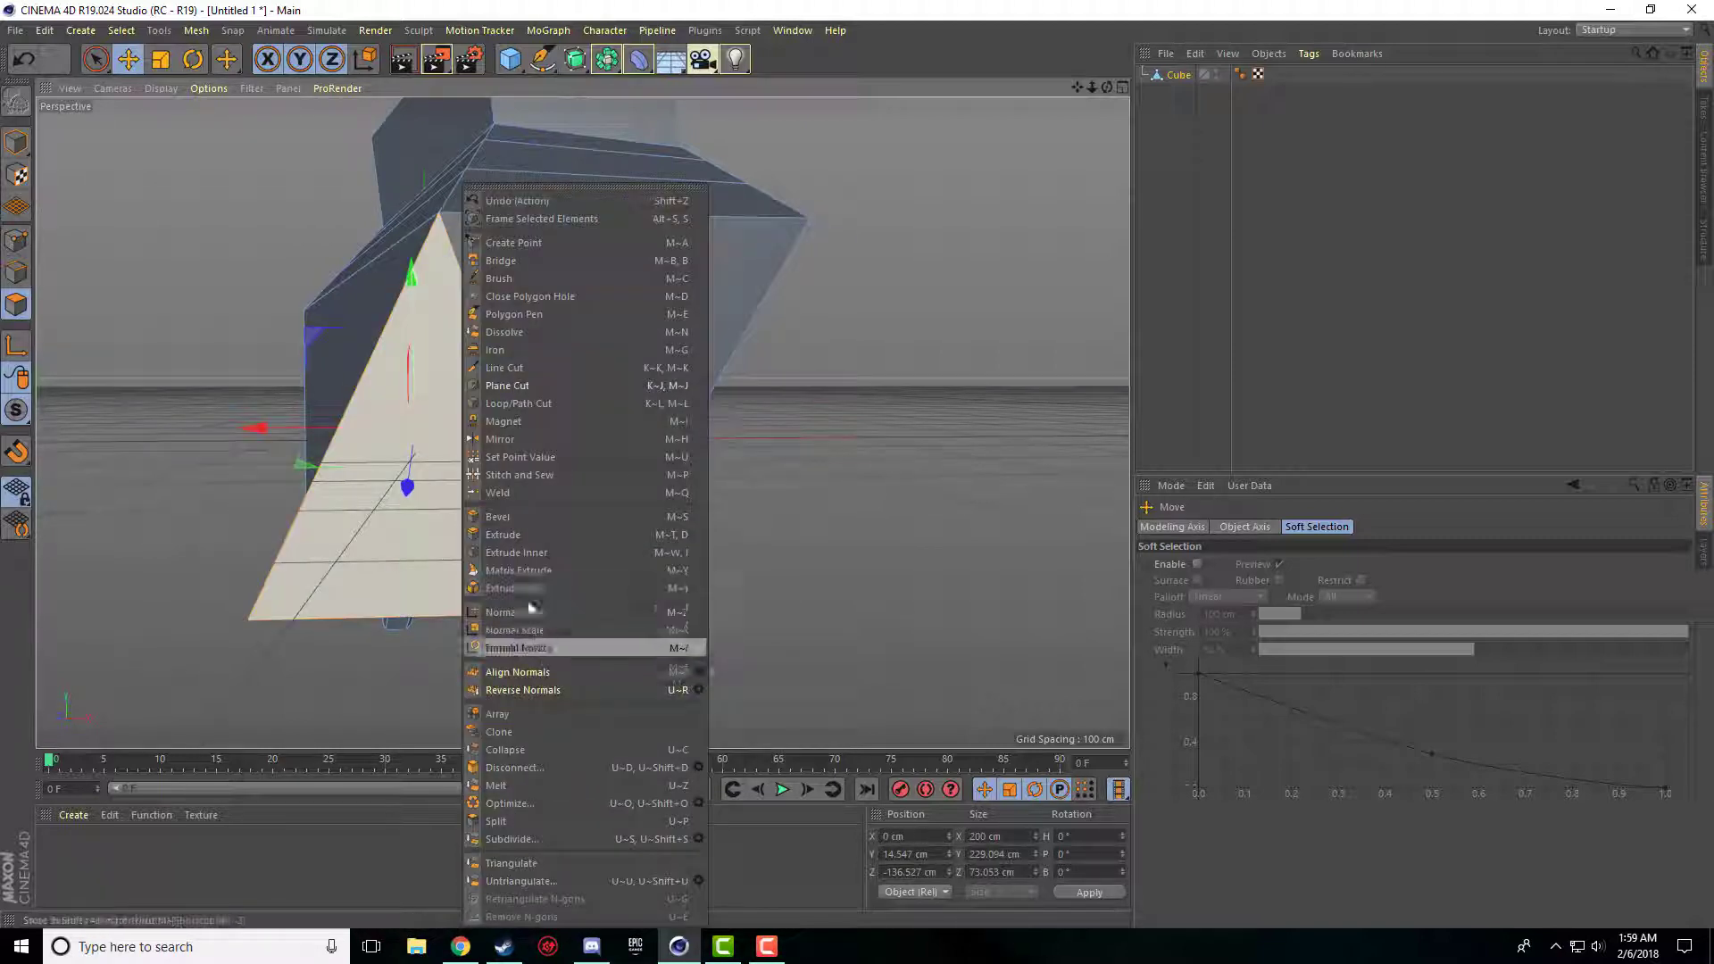
left_click(522, 369)
left_click(522, 440)
left_click(284, 546)
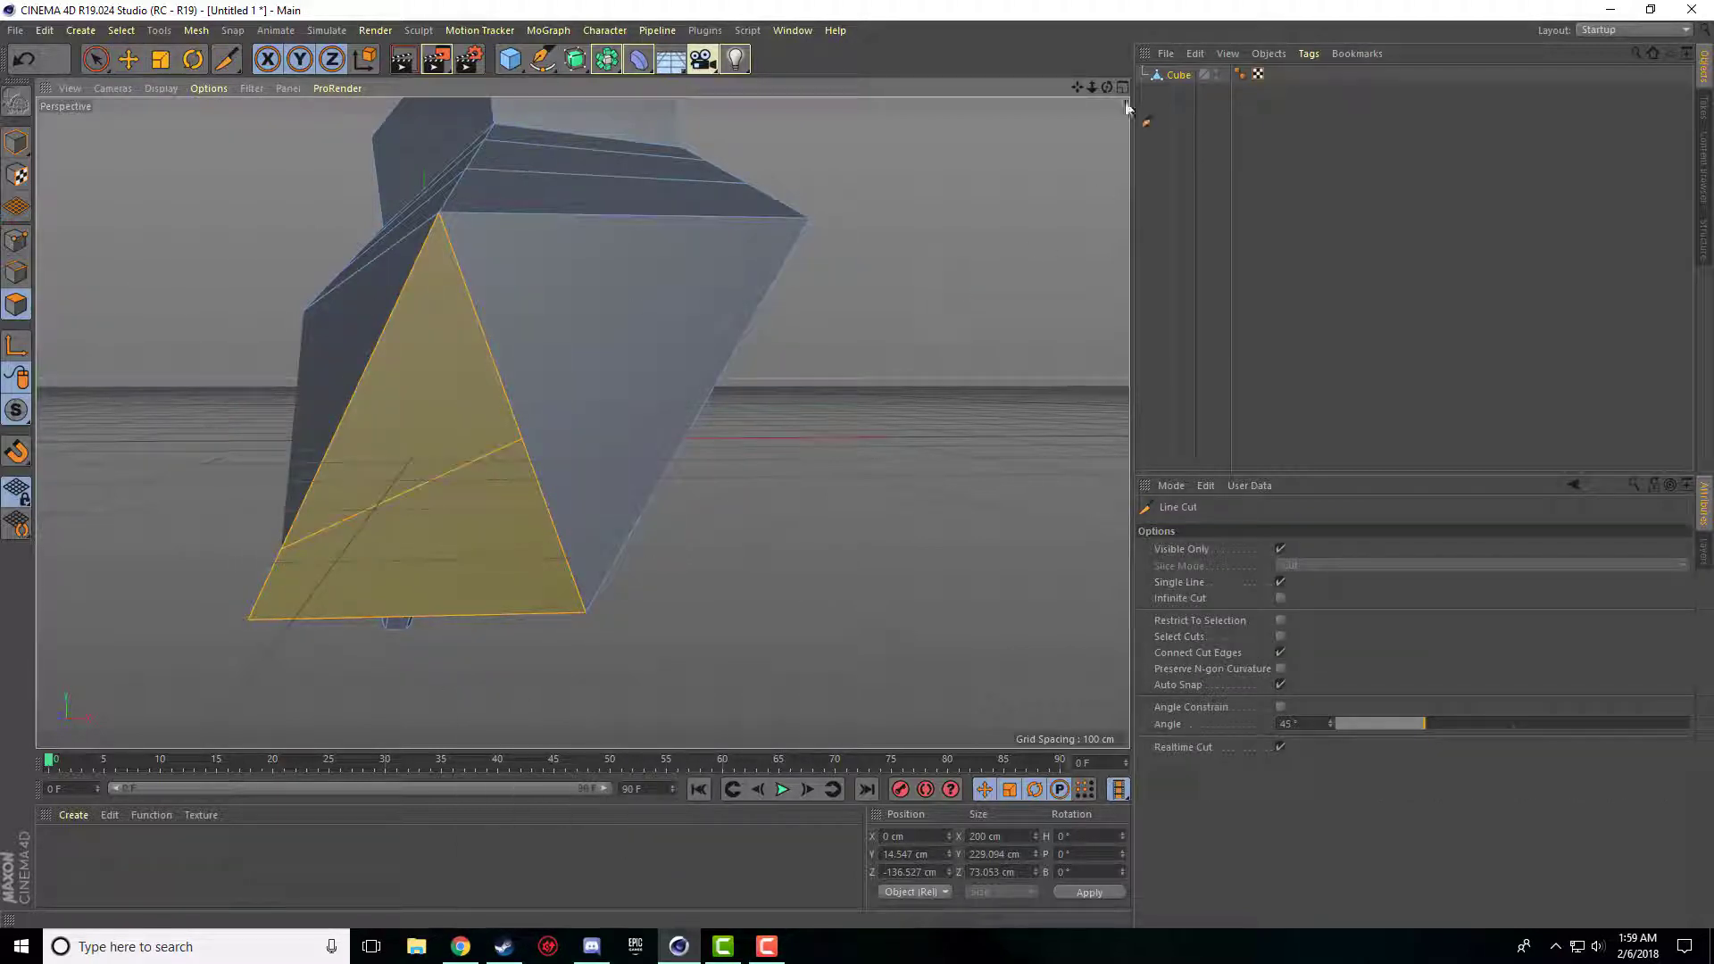
Switch to edge mode, move the upper segment of the end face's diagonal edge, and select the segments below it.
left_click_drag(1107, 87, 1059, 119)
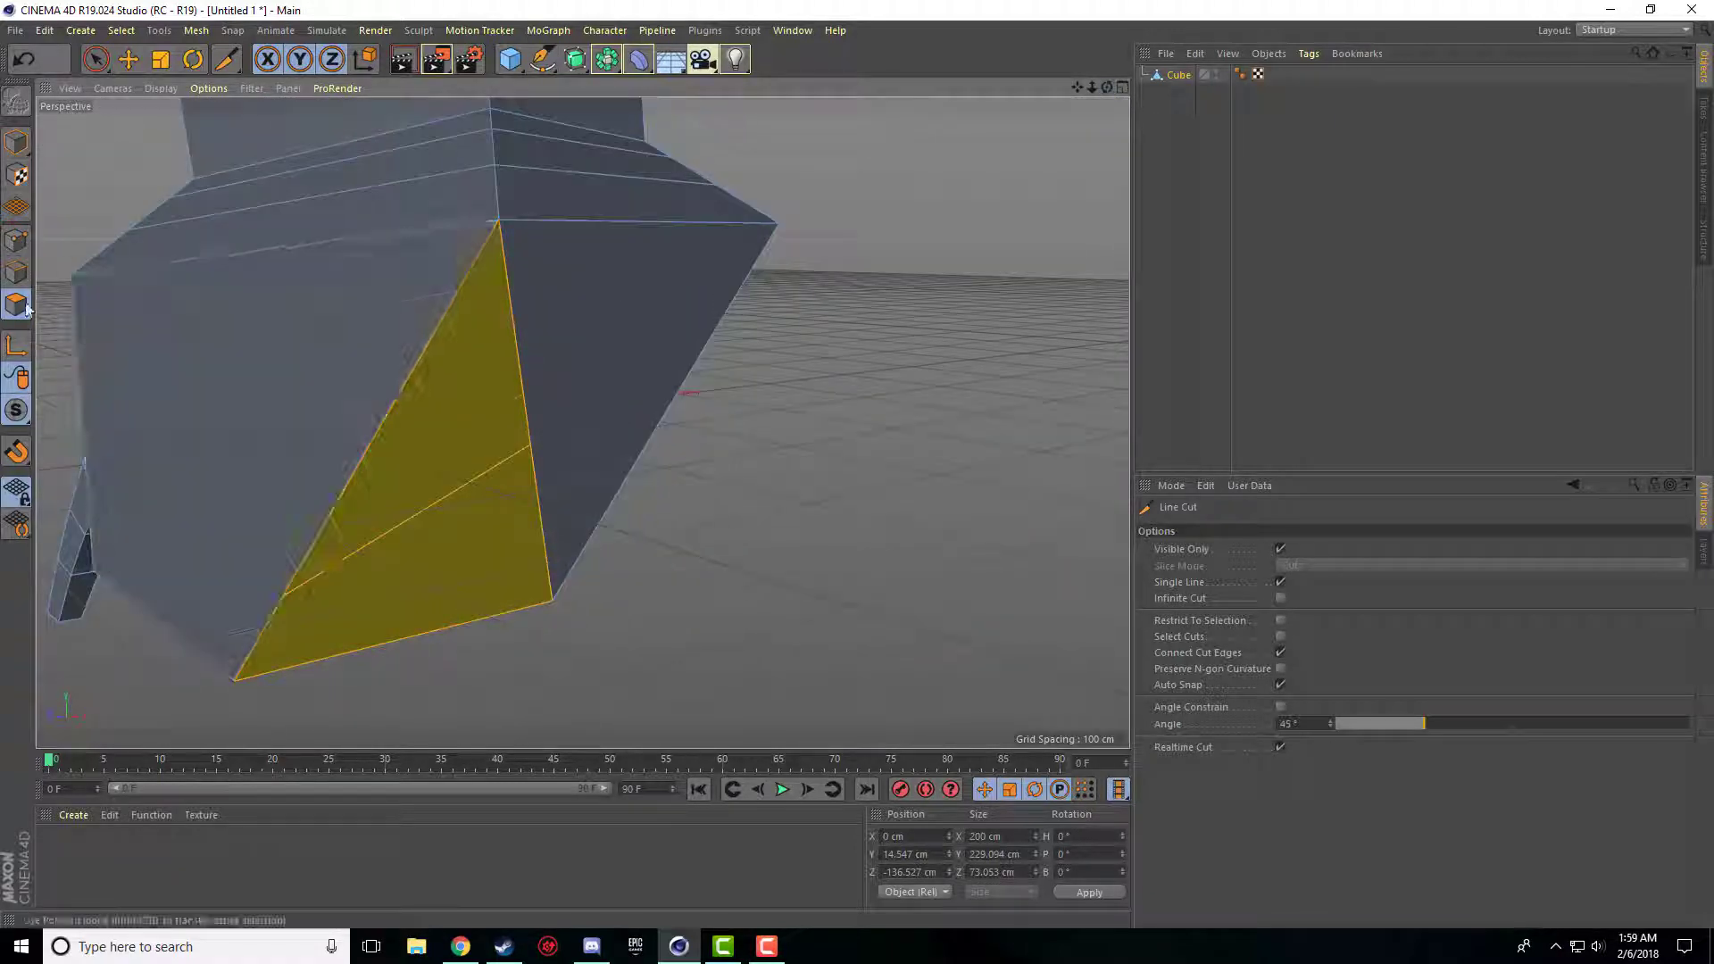
left_click(16, 272)
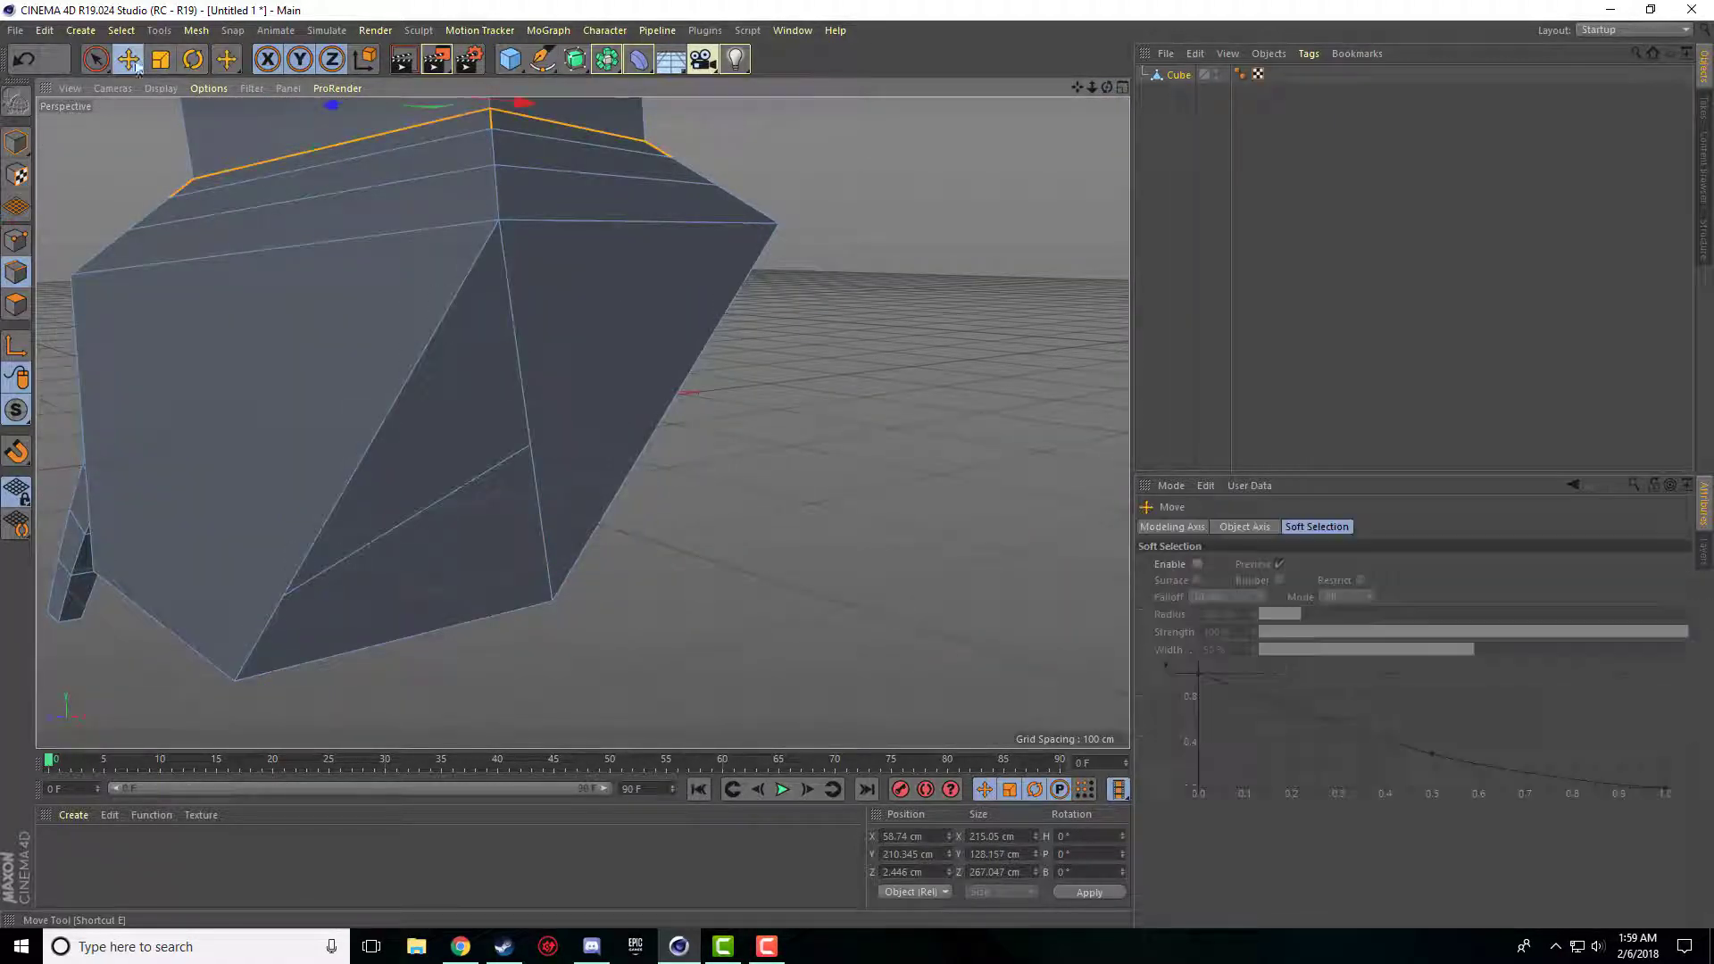
key("e")
left_click(518, 356)
left_click_drag(600, 400, 673, 446)
left_click(544, 522)
left_click(473, 645)
scroll(775, 382, "down", 6)
scroll(995, 203, "up", 2)
left_click_drag(1107, 87, 616, 170)
left_click_drag(582, 423, 956, 169, "alt")
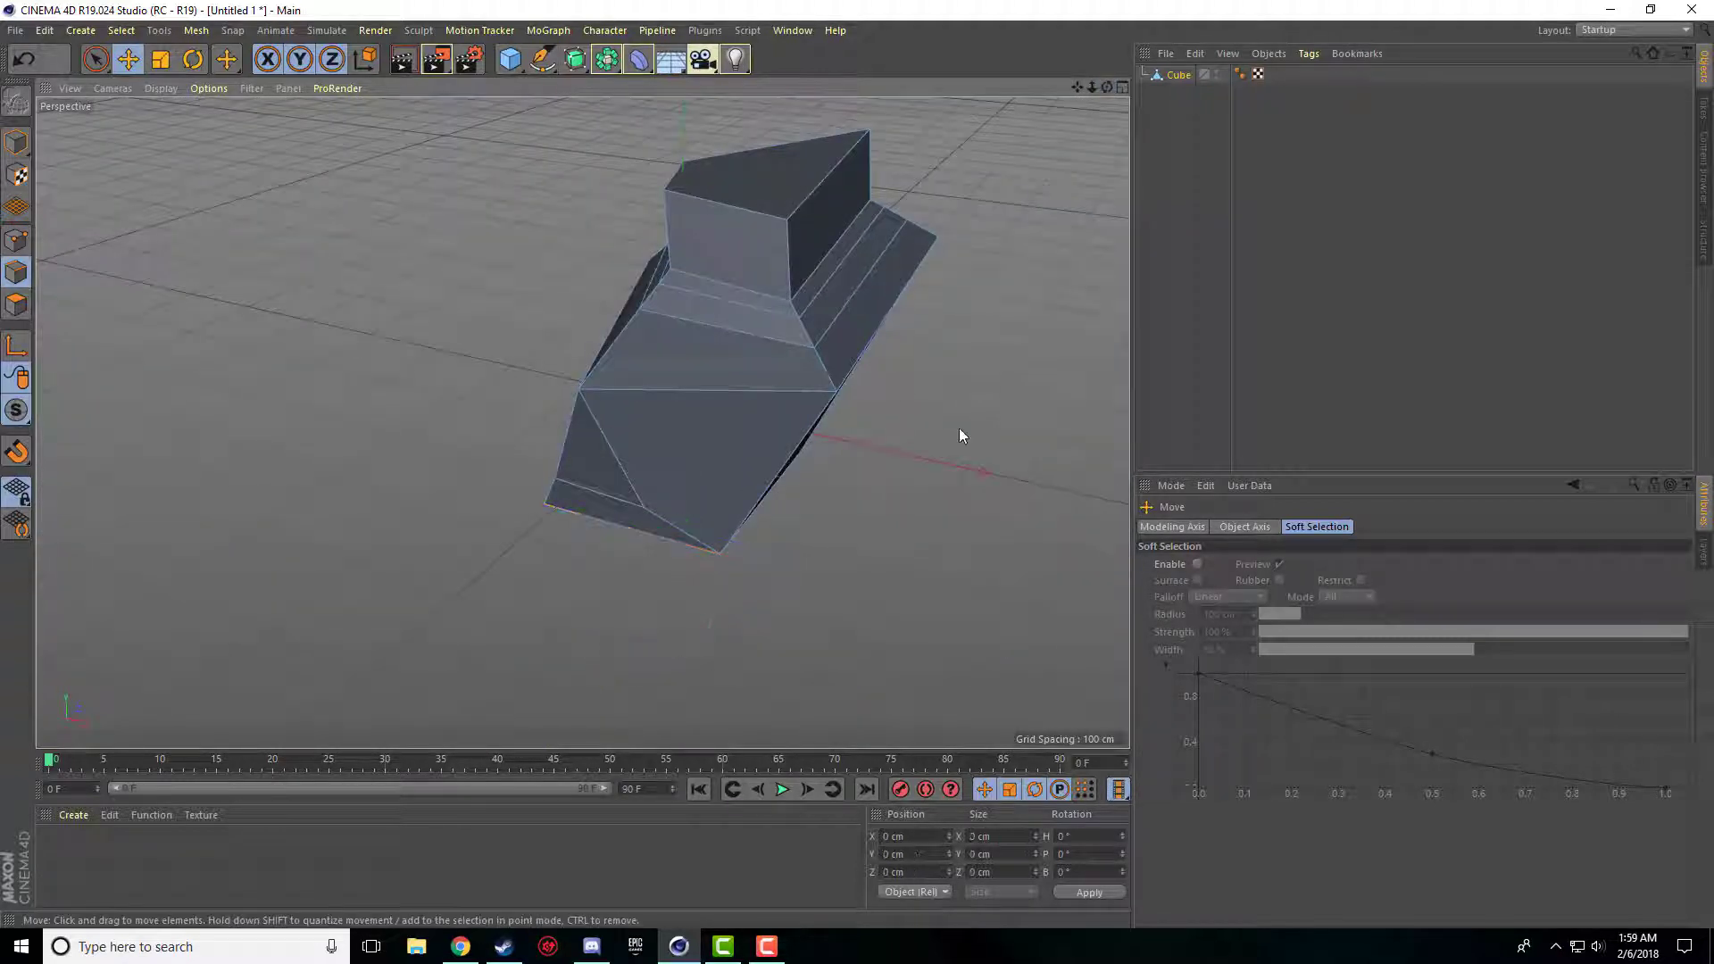
right_click(960, 429)
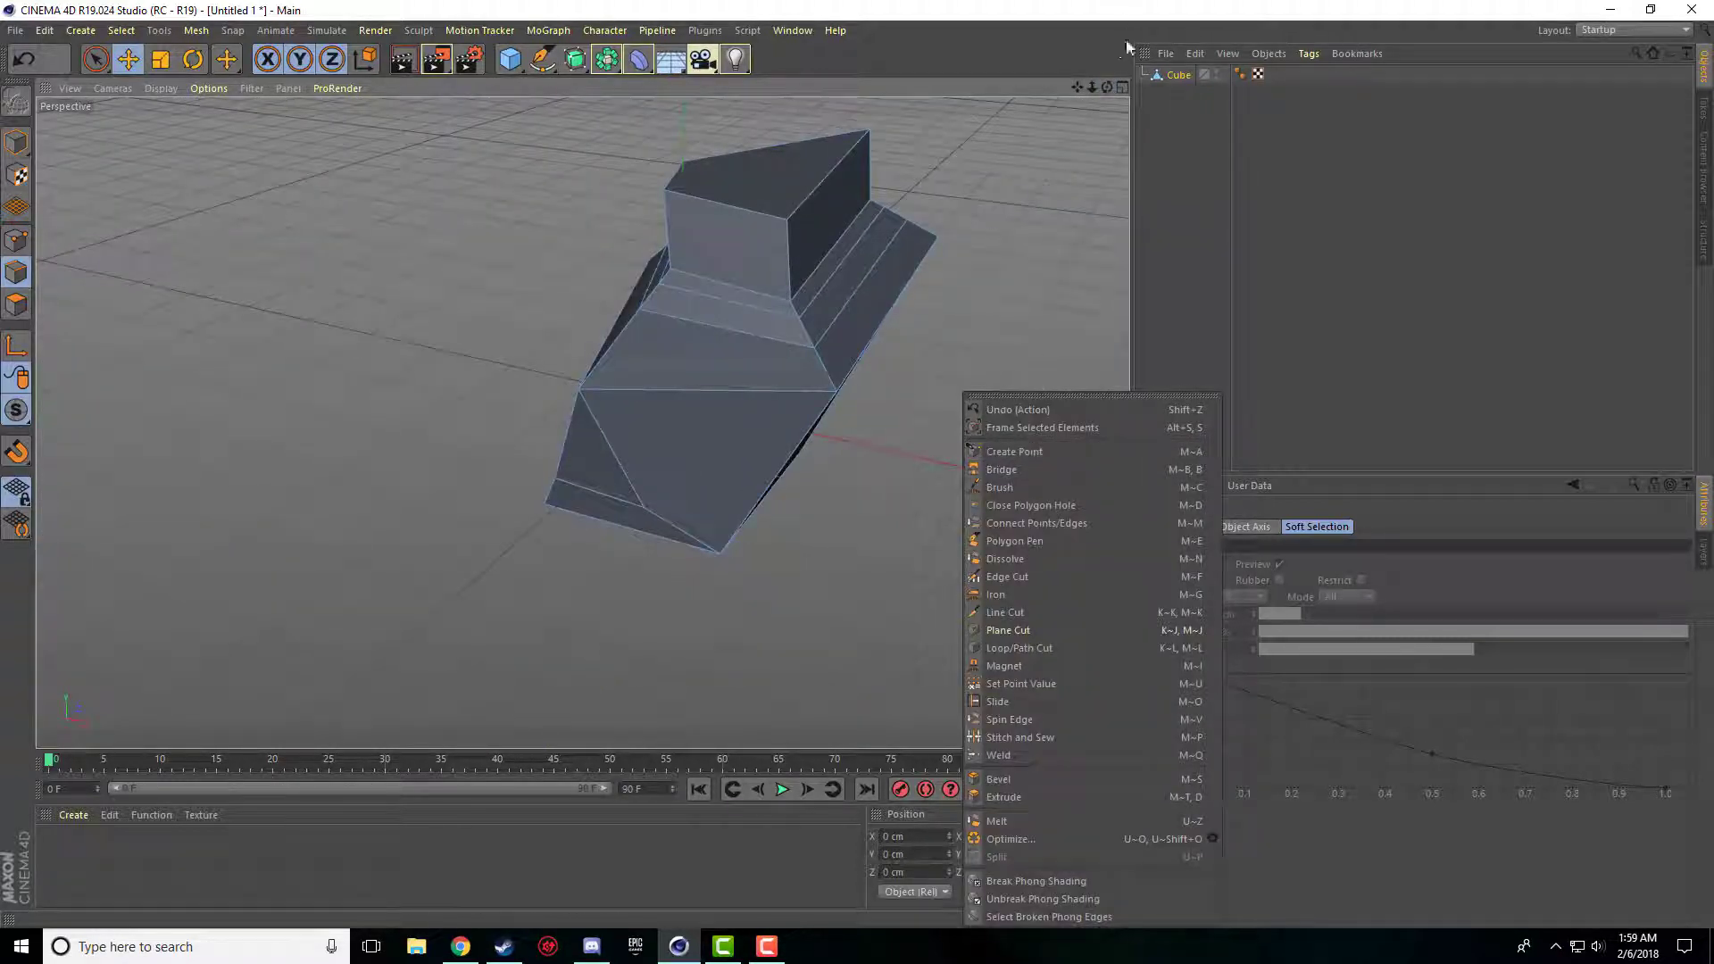
left_click(1074, 87)
In point mode, select the two points across one segment on the horn's side and weld them together at their midpoint.
left_click_drag(1077, 86, 582, 421)
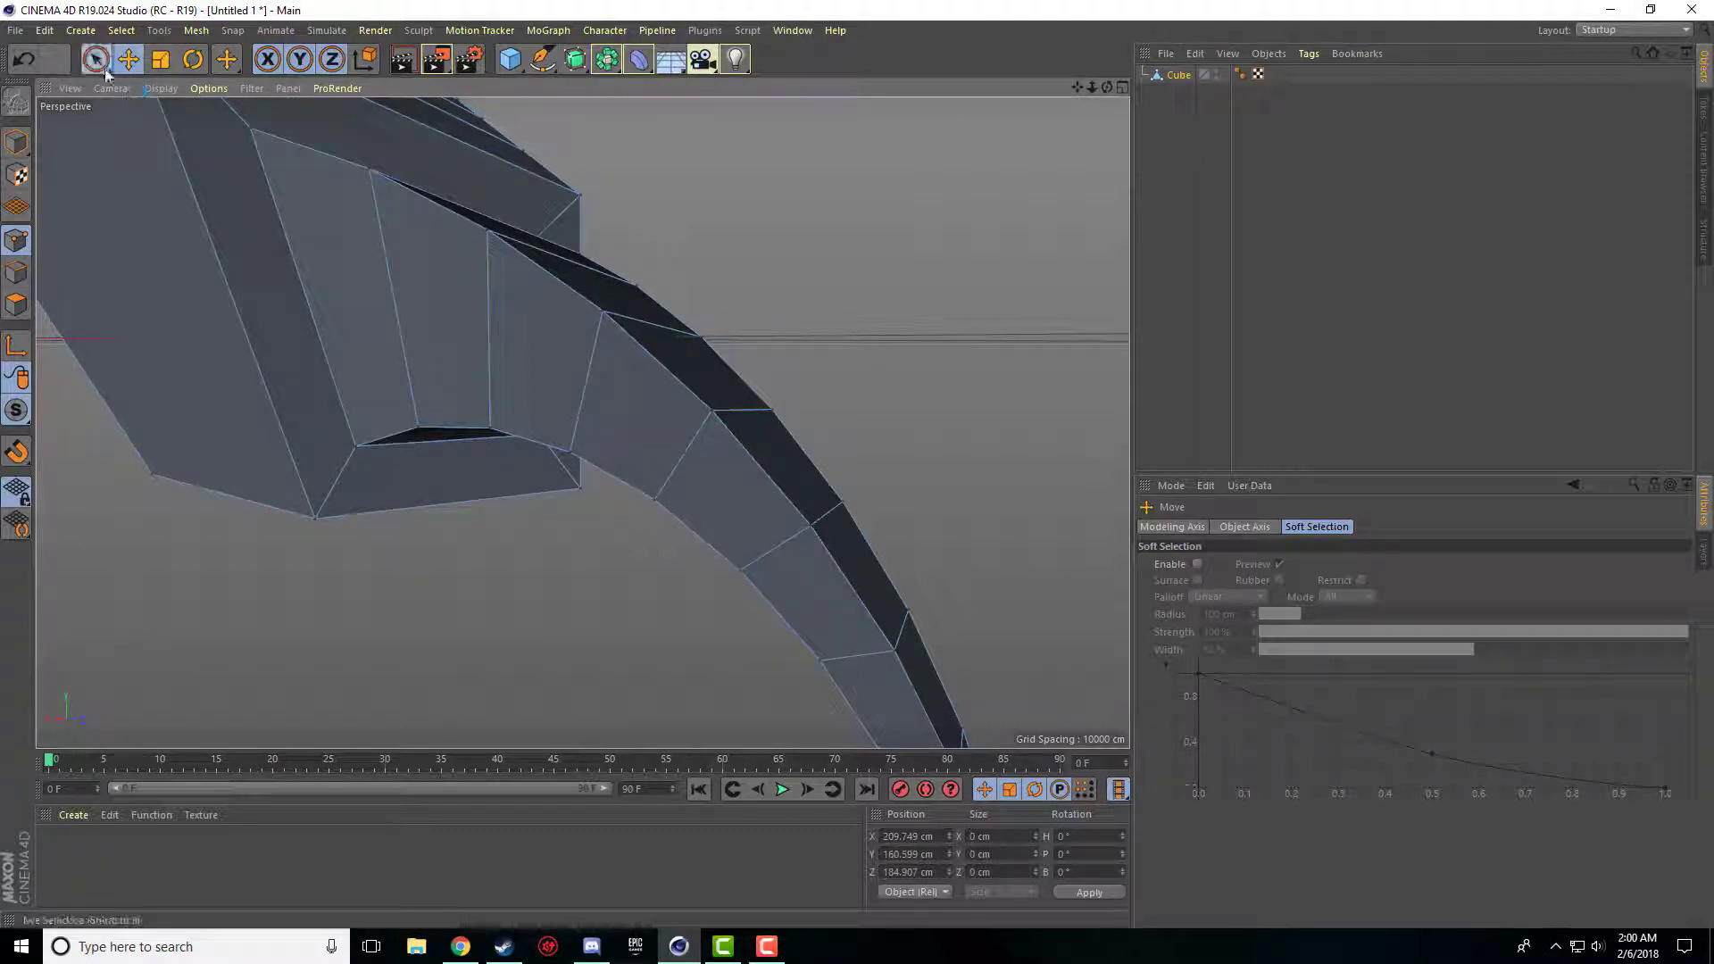
key("space")
left_click(603, 309)
left_click(574, 454, "shift")
right_click(605, 559)
left_click(677, 750)
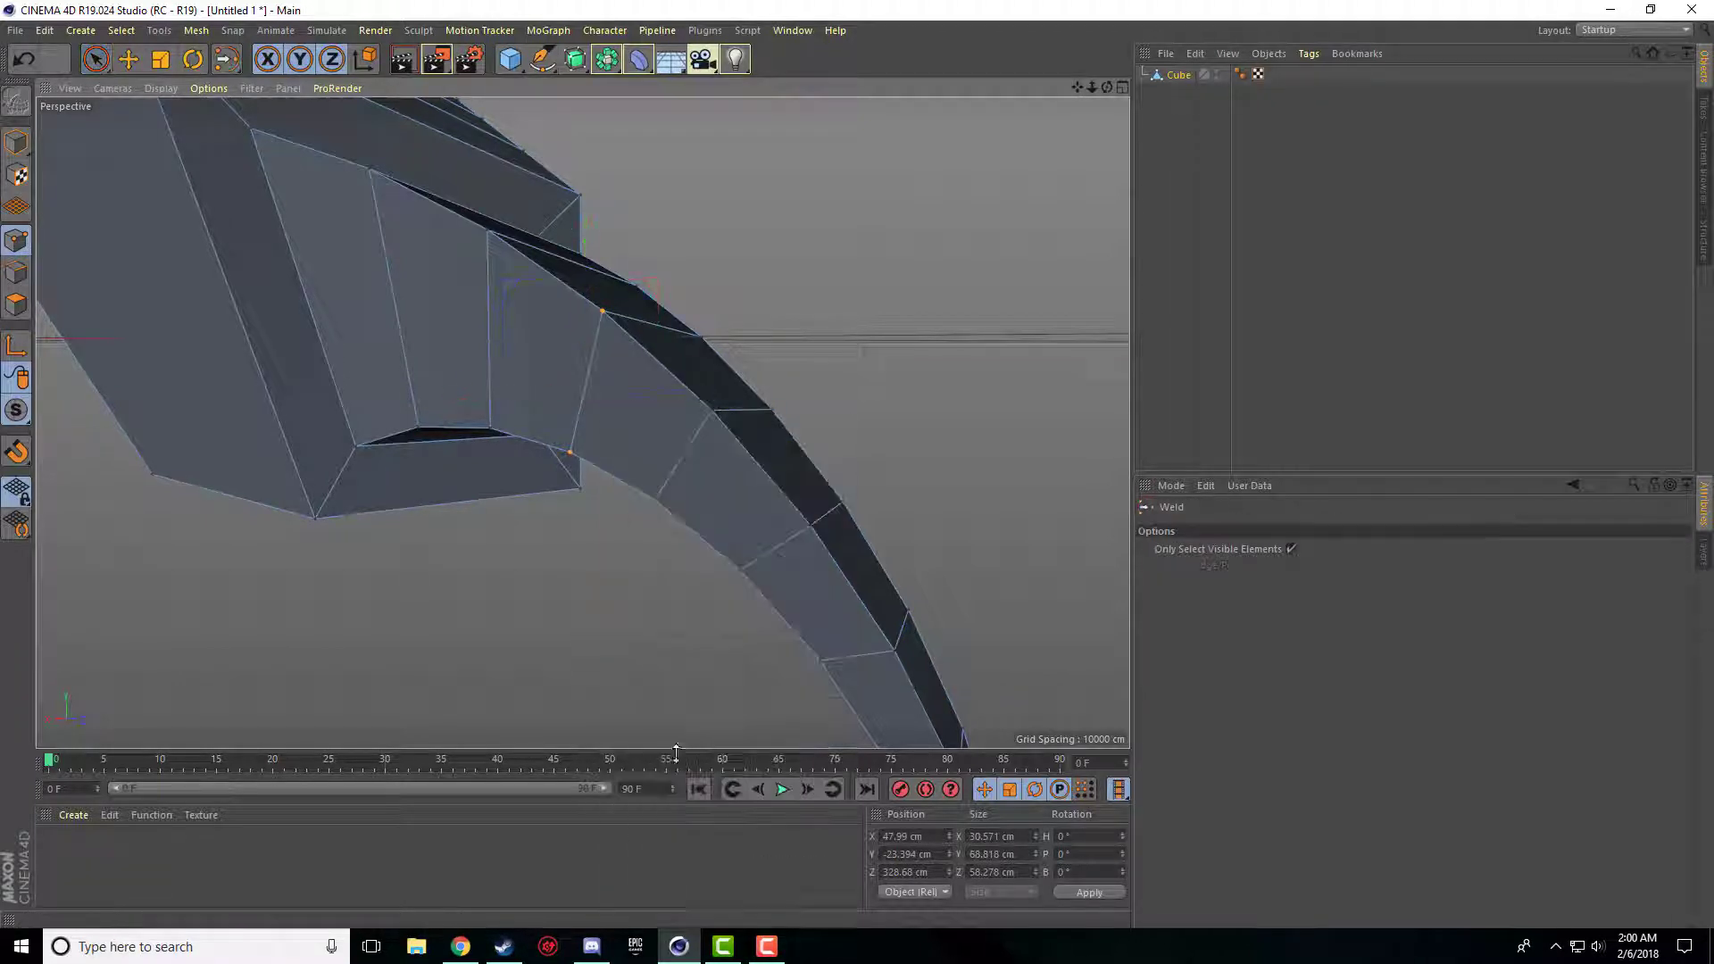
scroll(586, 439, "up", 3)
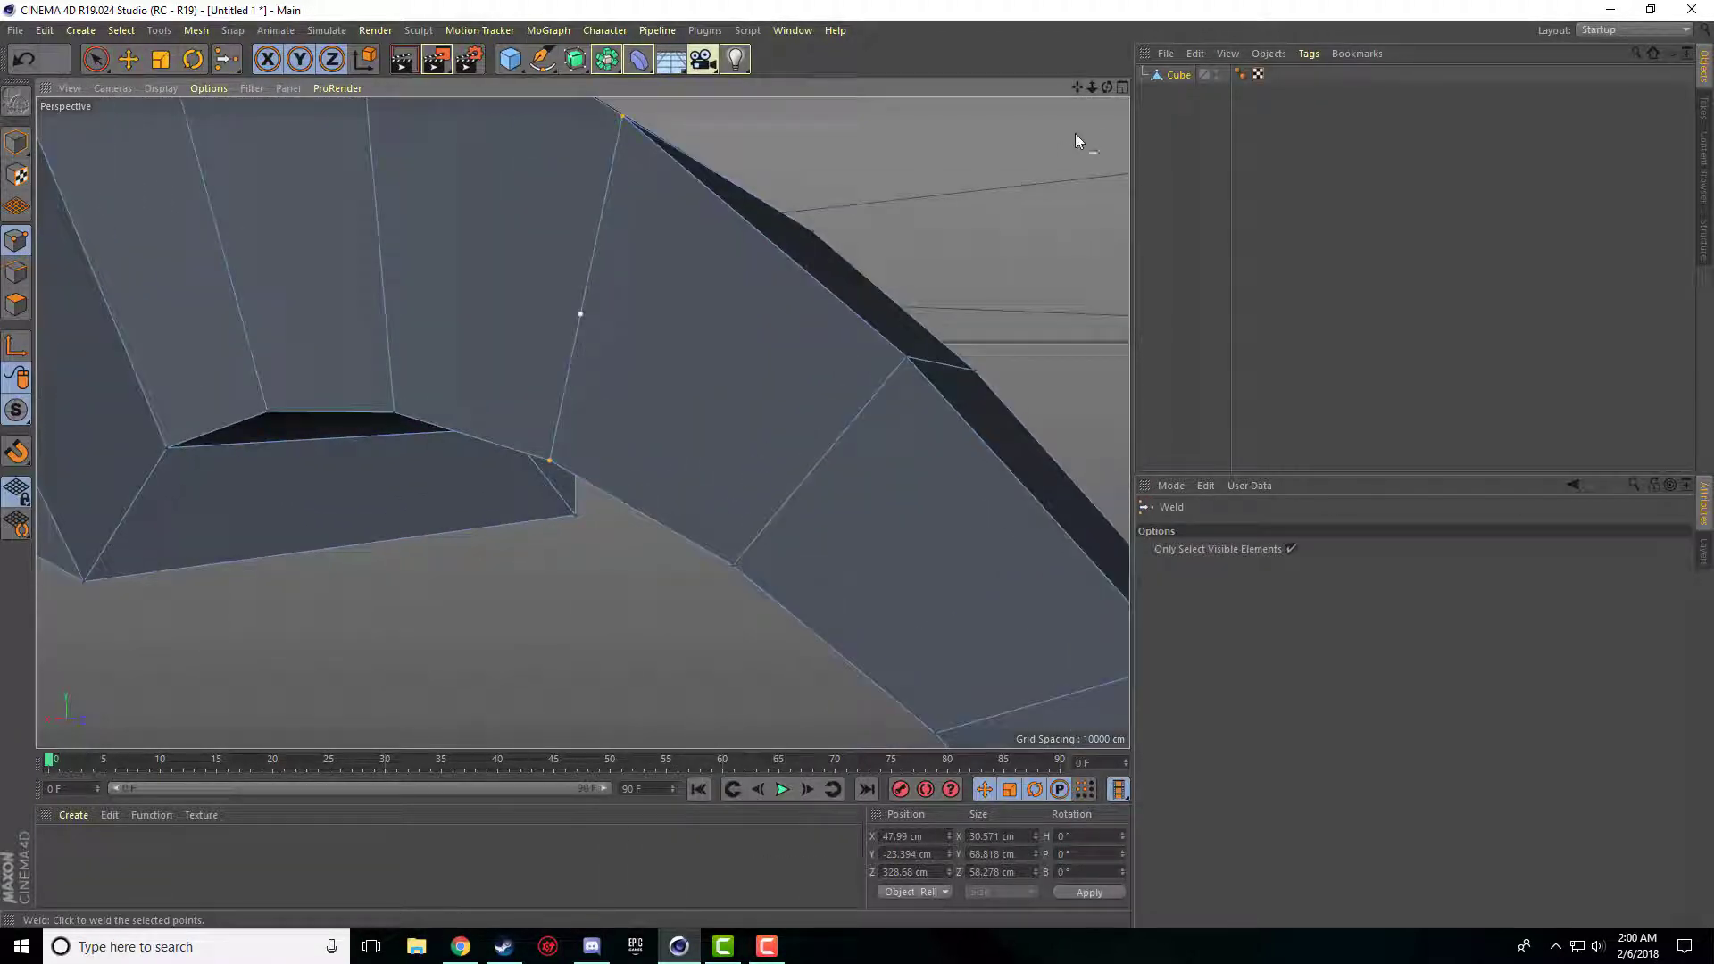
left_click_drag(1077, 86, 1077, 223)
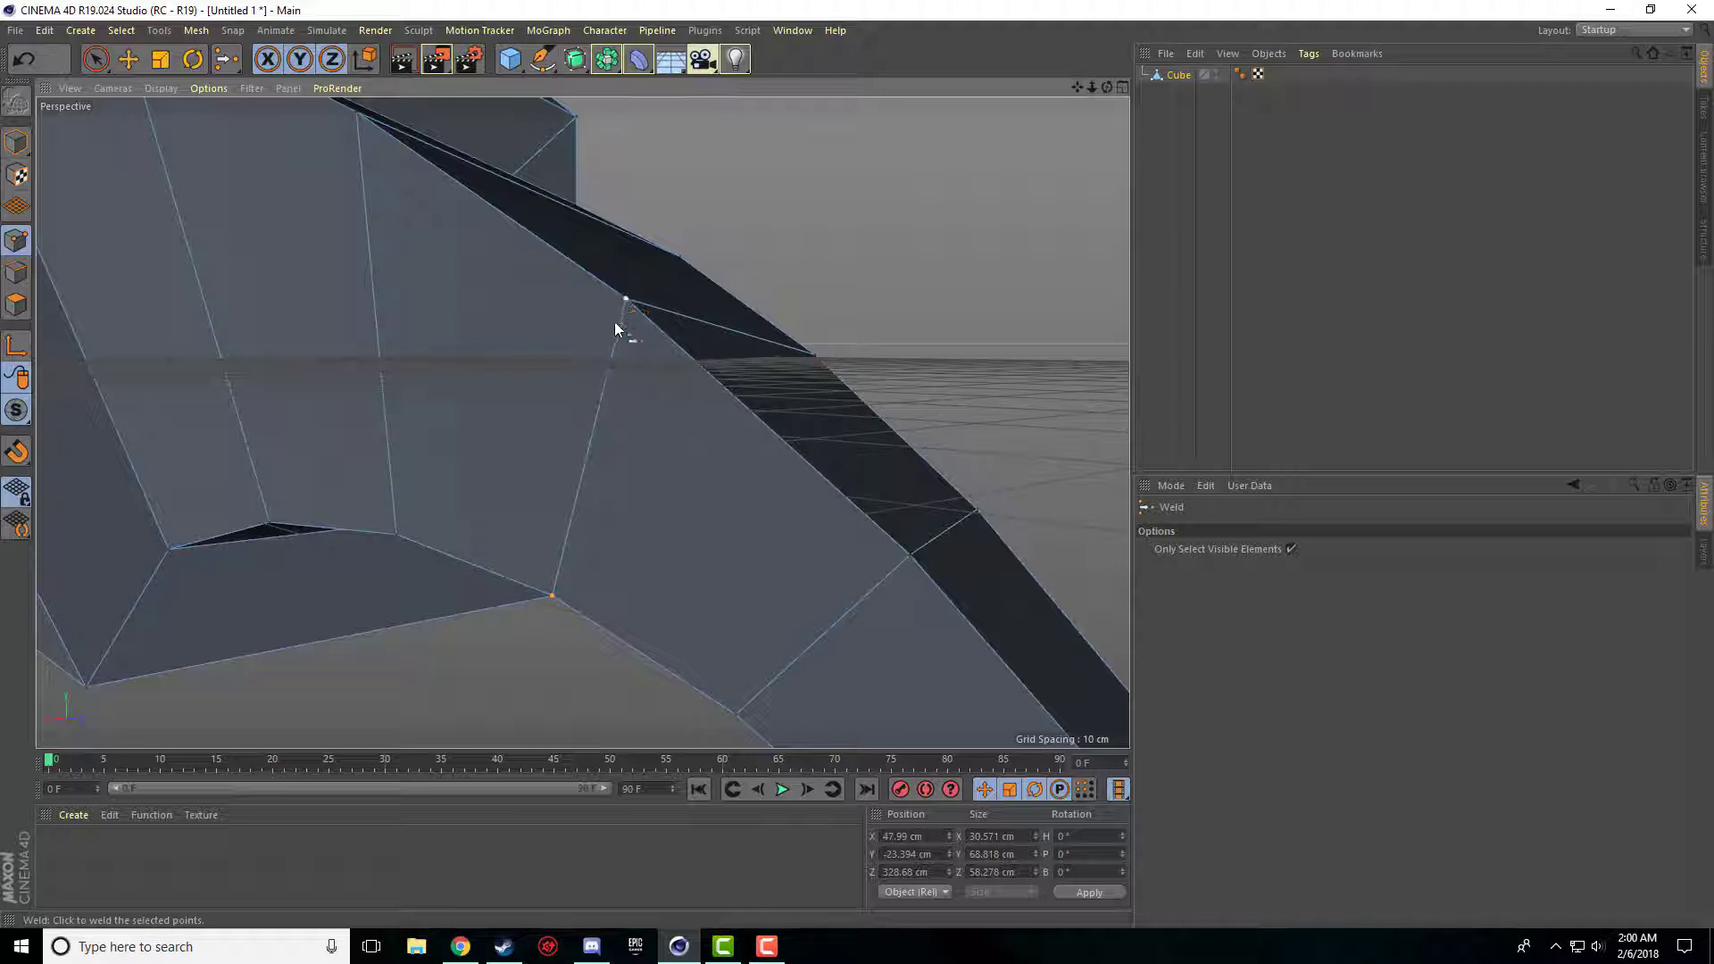
left_click(583, 471)
scroll(656, 463, "down", 2)
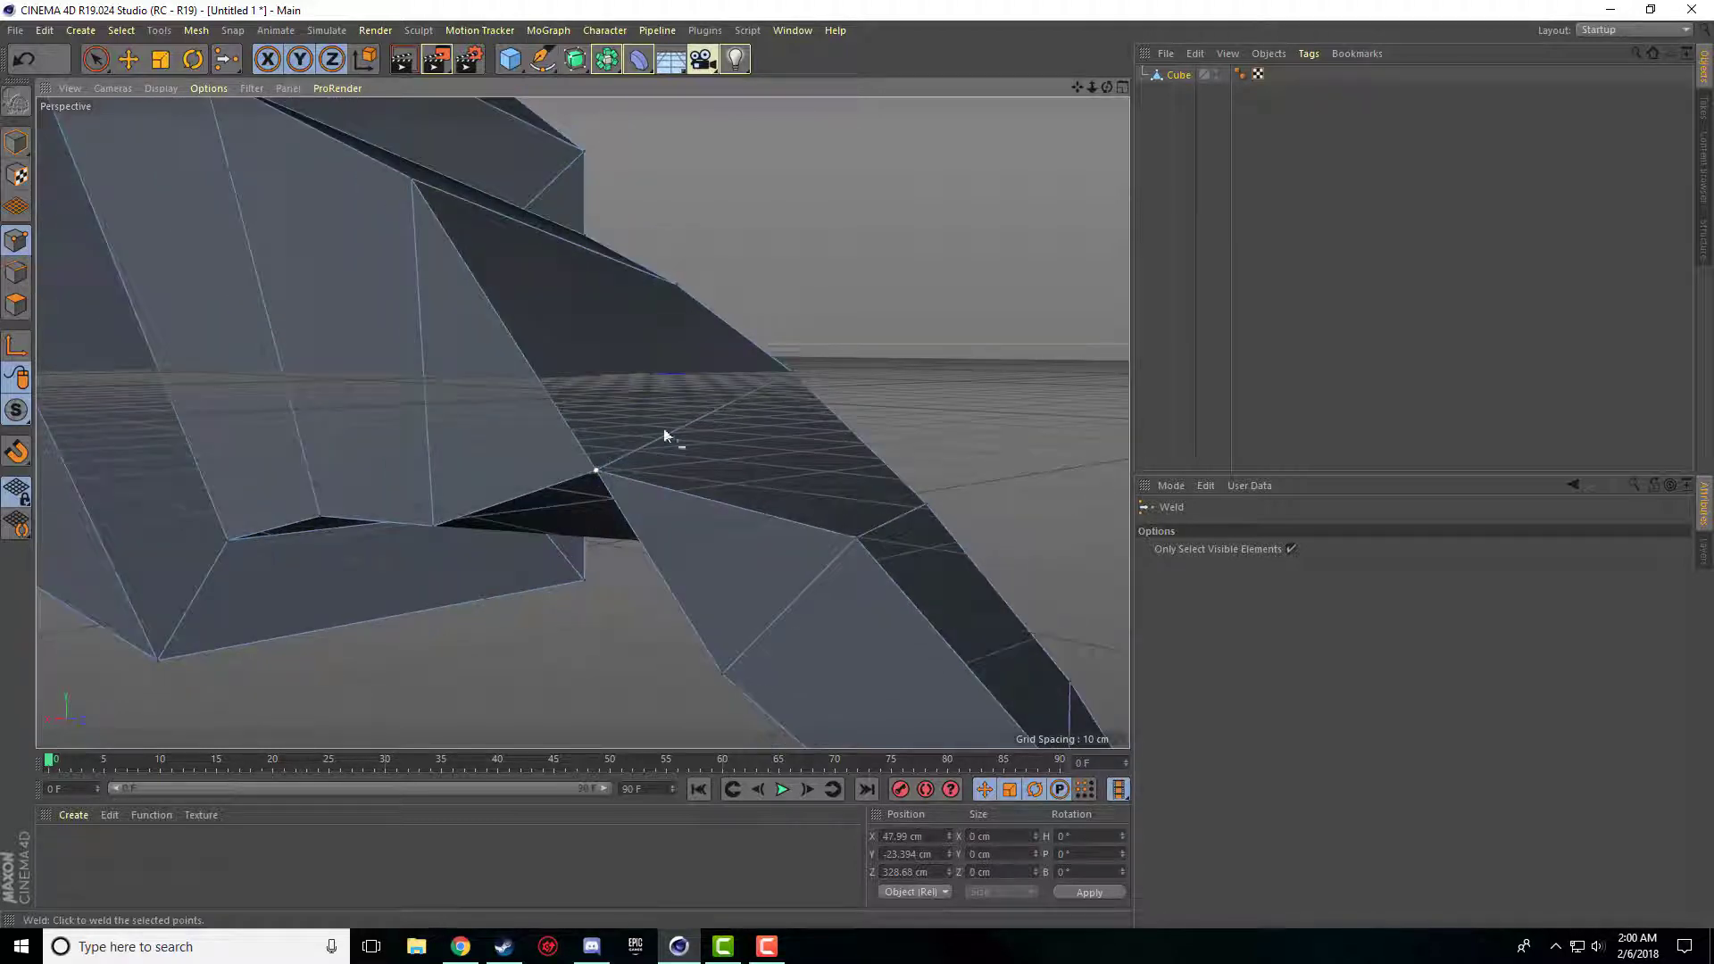
mouse_move(1107, 86)
left_mouse_down()
mouse_move(1062, 133)
mouse_move(1073, 87)
left_mouse_up()
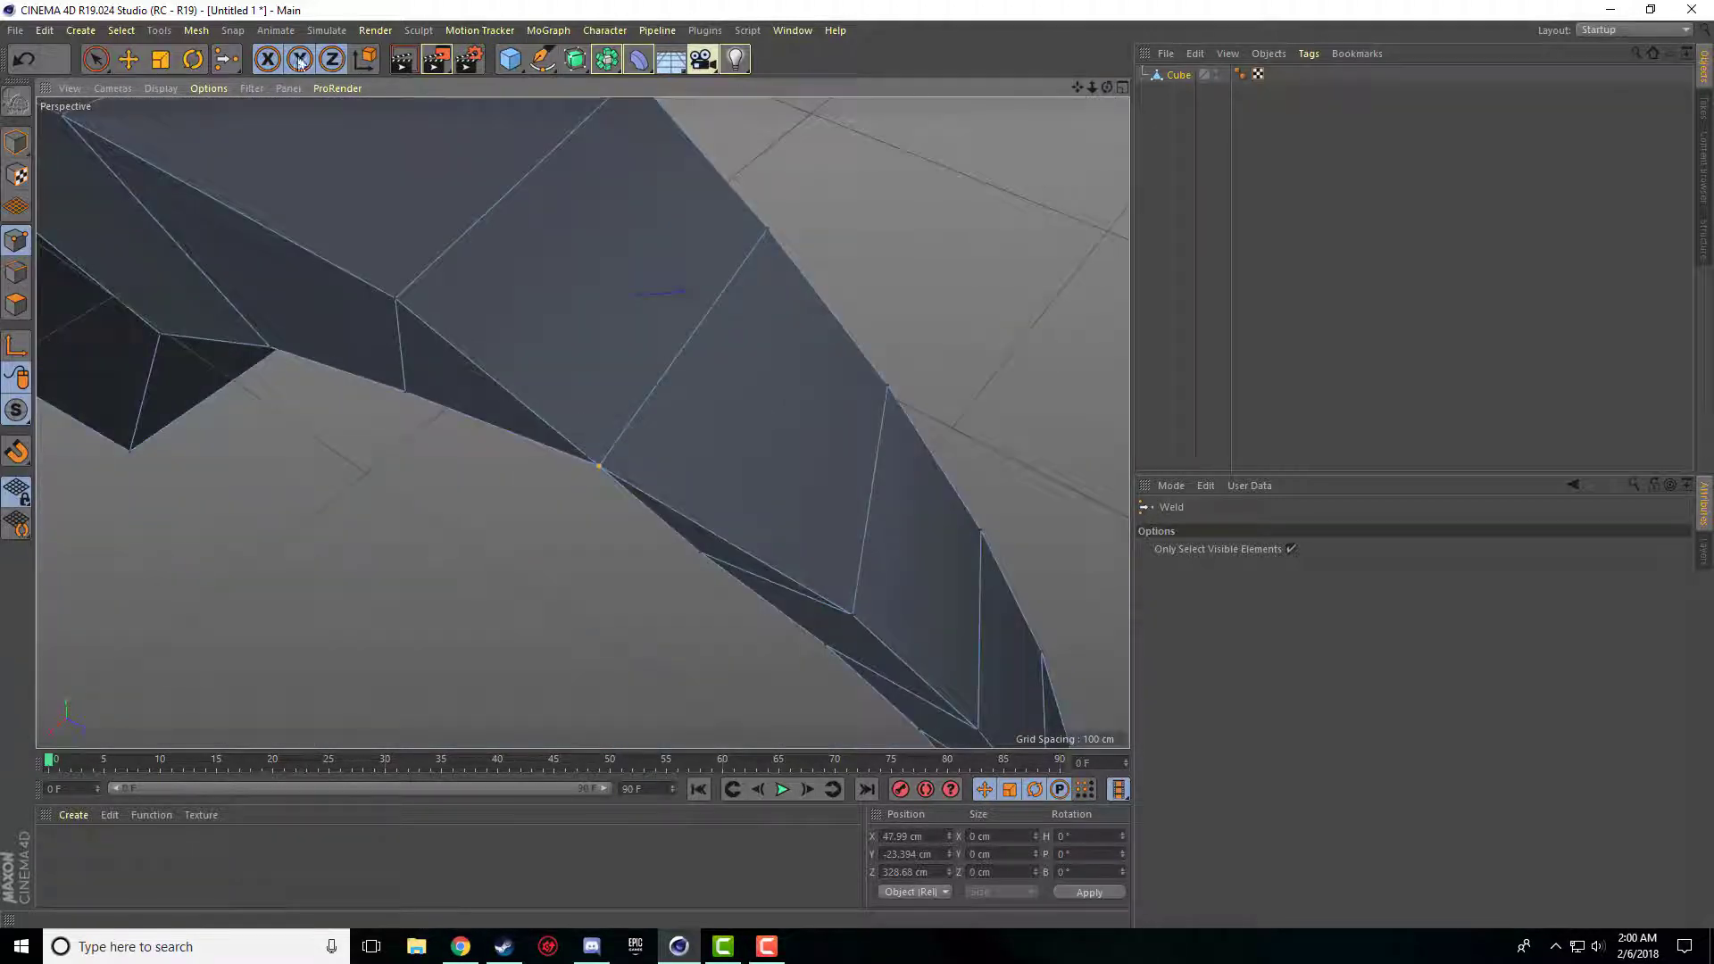
Raise the welded point to about Y 15 cm with the Move tool and shift it along its X and Z axes.
left_click(129, 58)
left_click_drag(609, 361, 649, 285)
left_click_drag(1107, 86, 1076, 103)
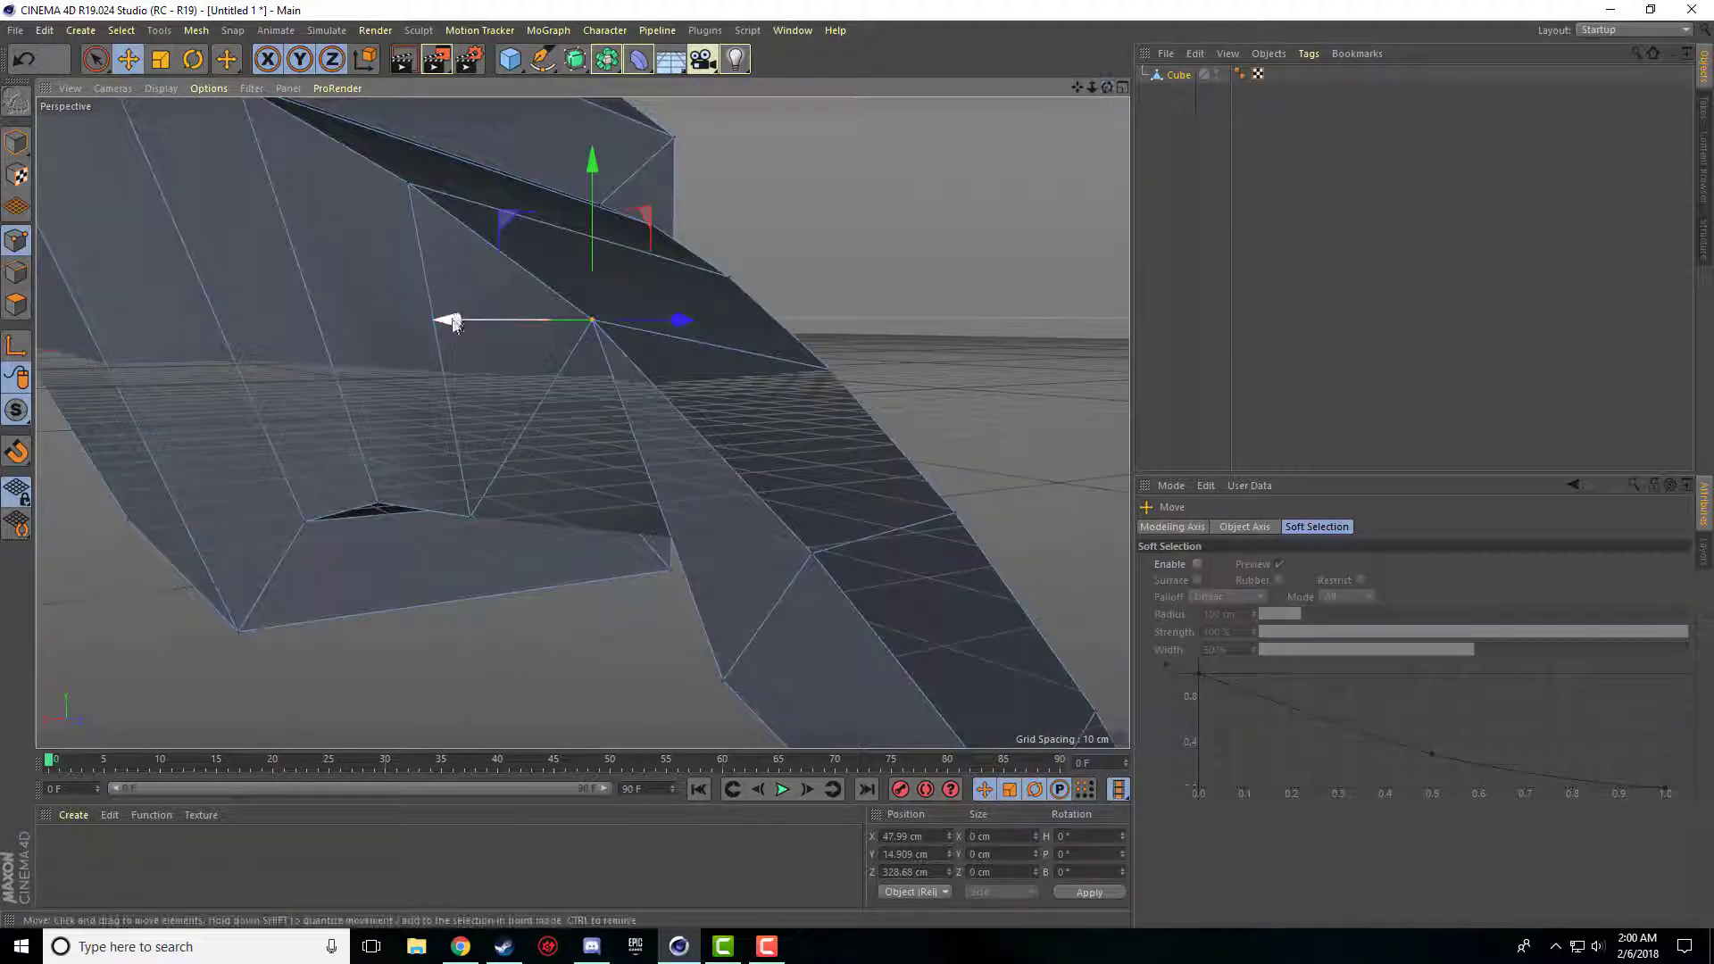
left_click_drag(452, 321, 343, 321)
left_click_drag(555, 324, 675, 323)
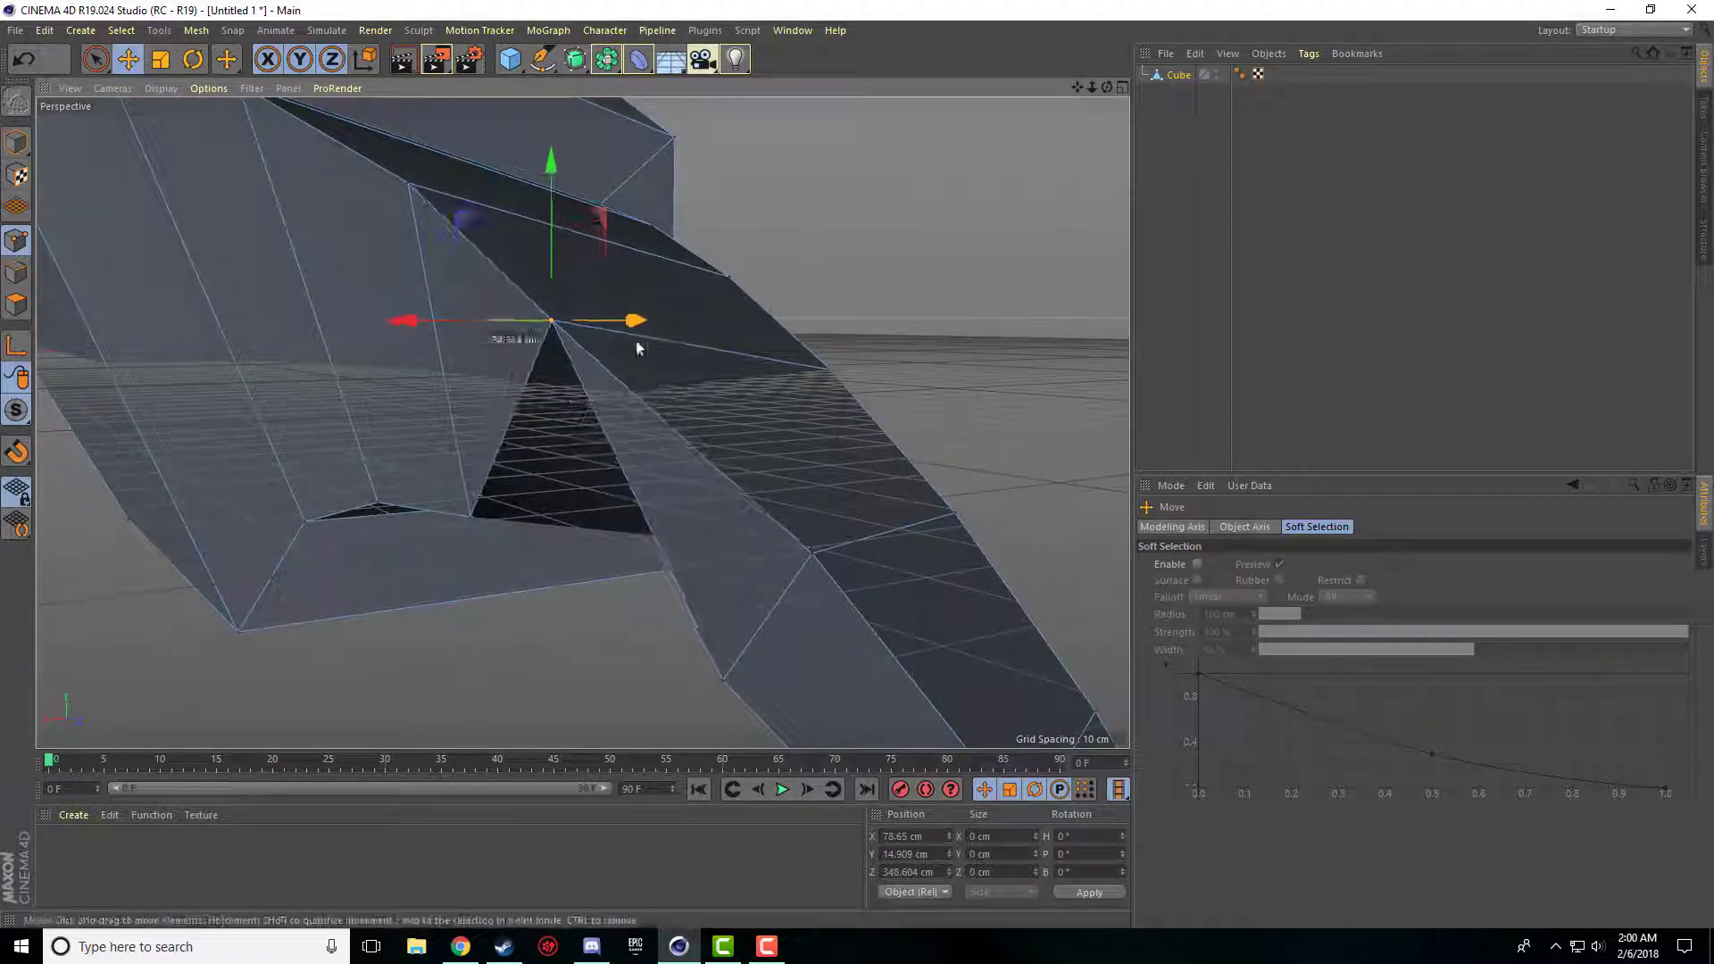
In polygon mode, select the large side face of the cube body and delete it.
left_click_drag(1108, 90, 487, 325)
left_click(27, 302)
left_click(621, 542)
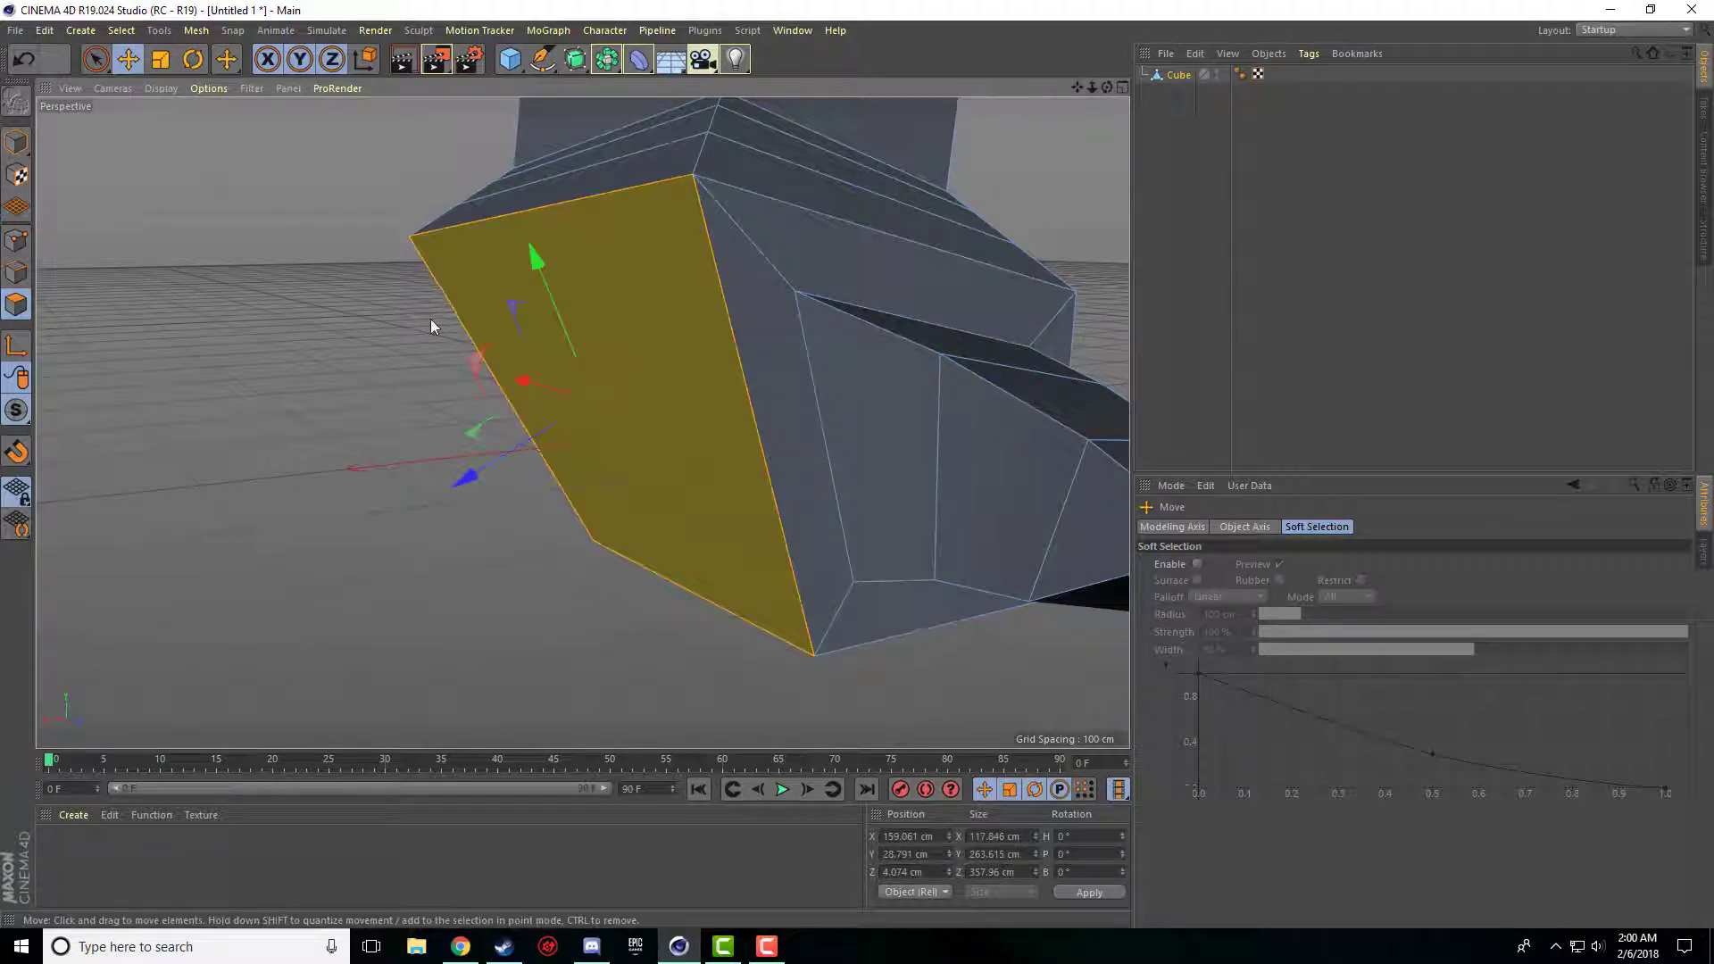
scroll(775, 391, "down", 3)
left_click_drag(901, 286, 1204, 278, "alt")
key("Delete")
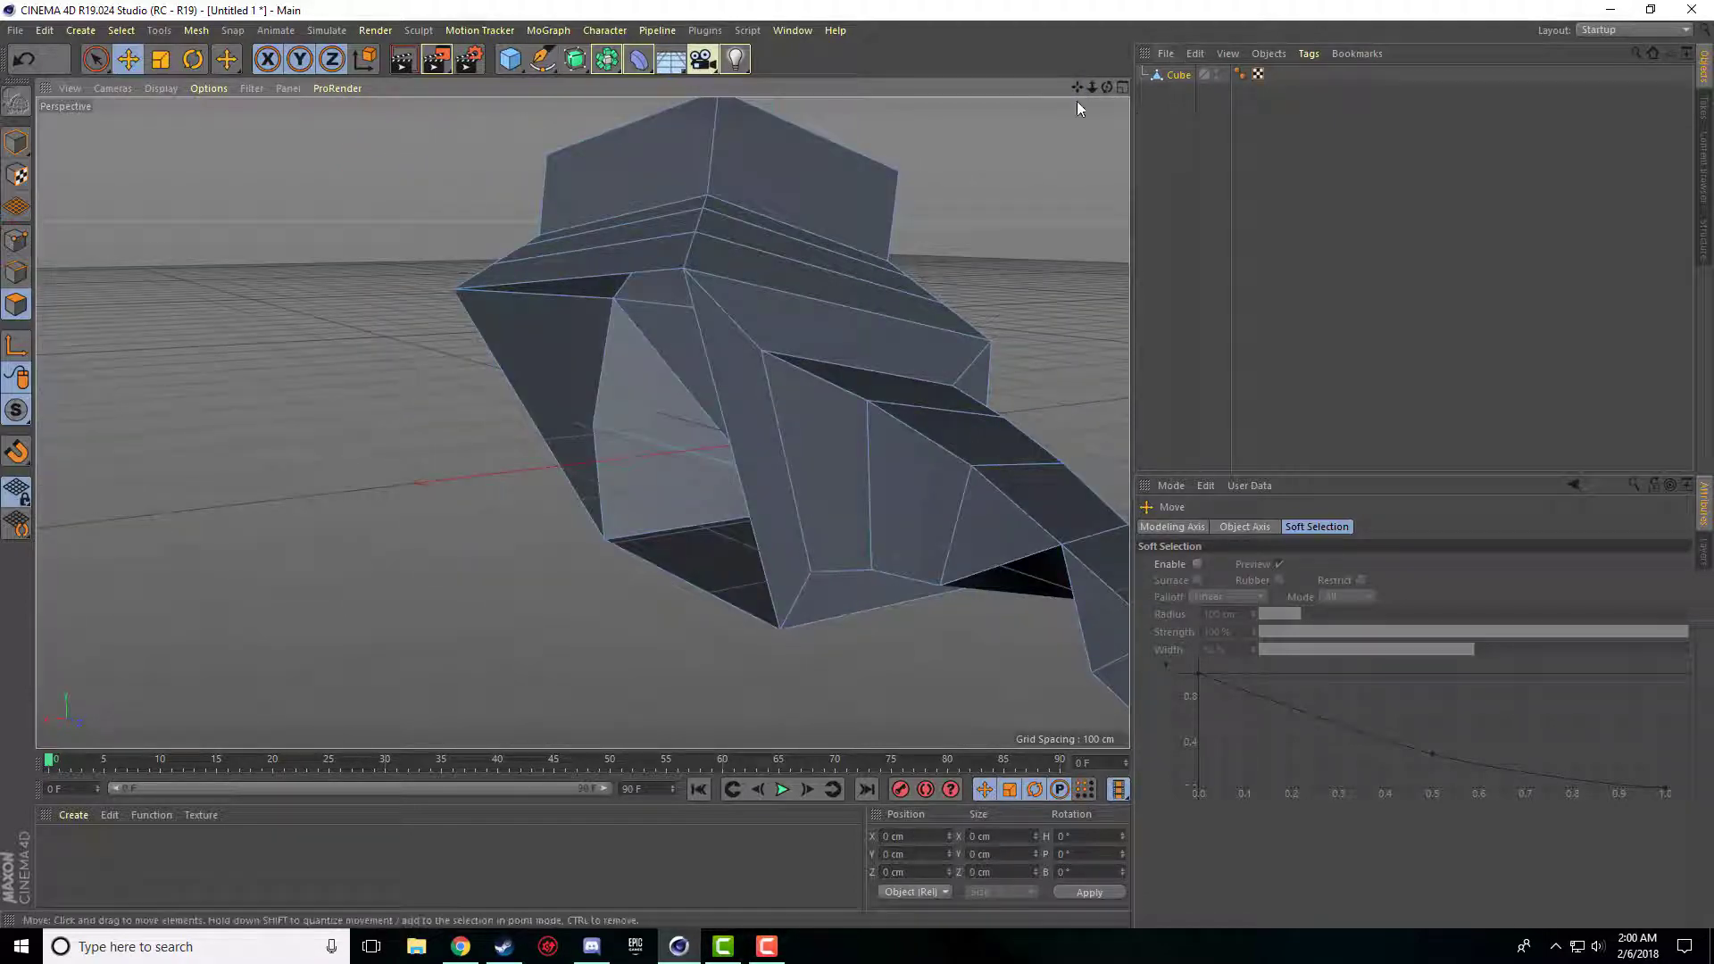
Fill the opening in the cube's side with Close Polygon Hole.
left_click_drag(1077, 86, 1140, 166)
left_click_drag(1107, 86, 1058, 196)
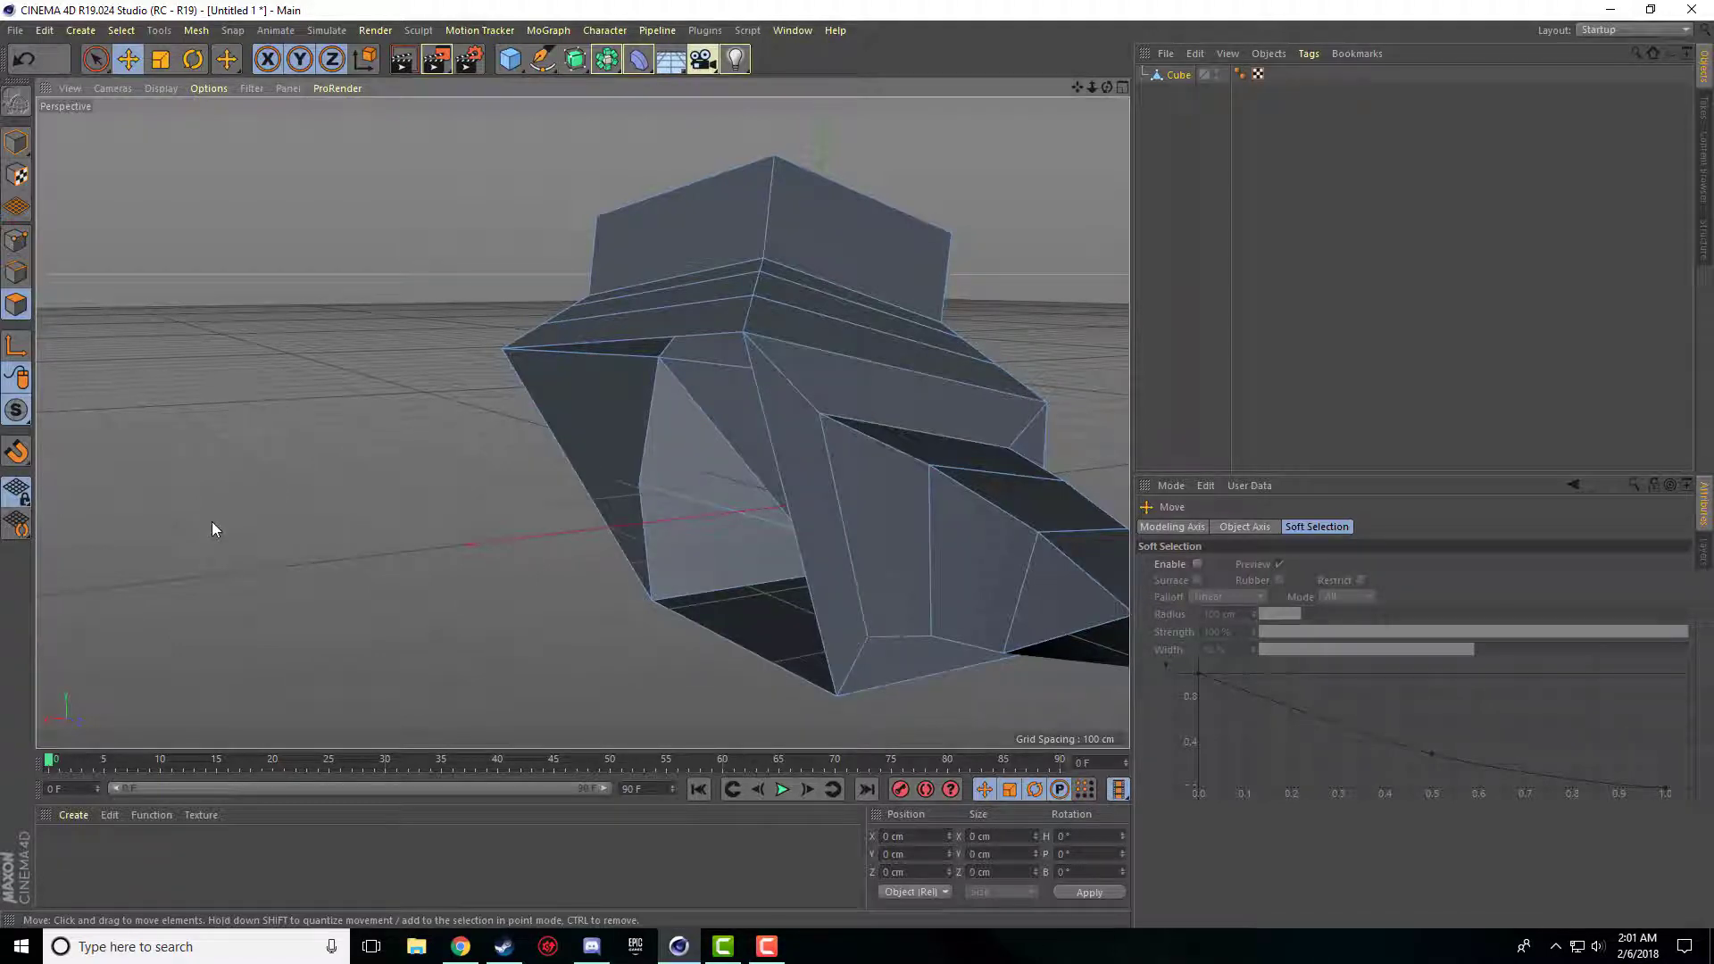
right_click(344, 448)
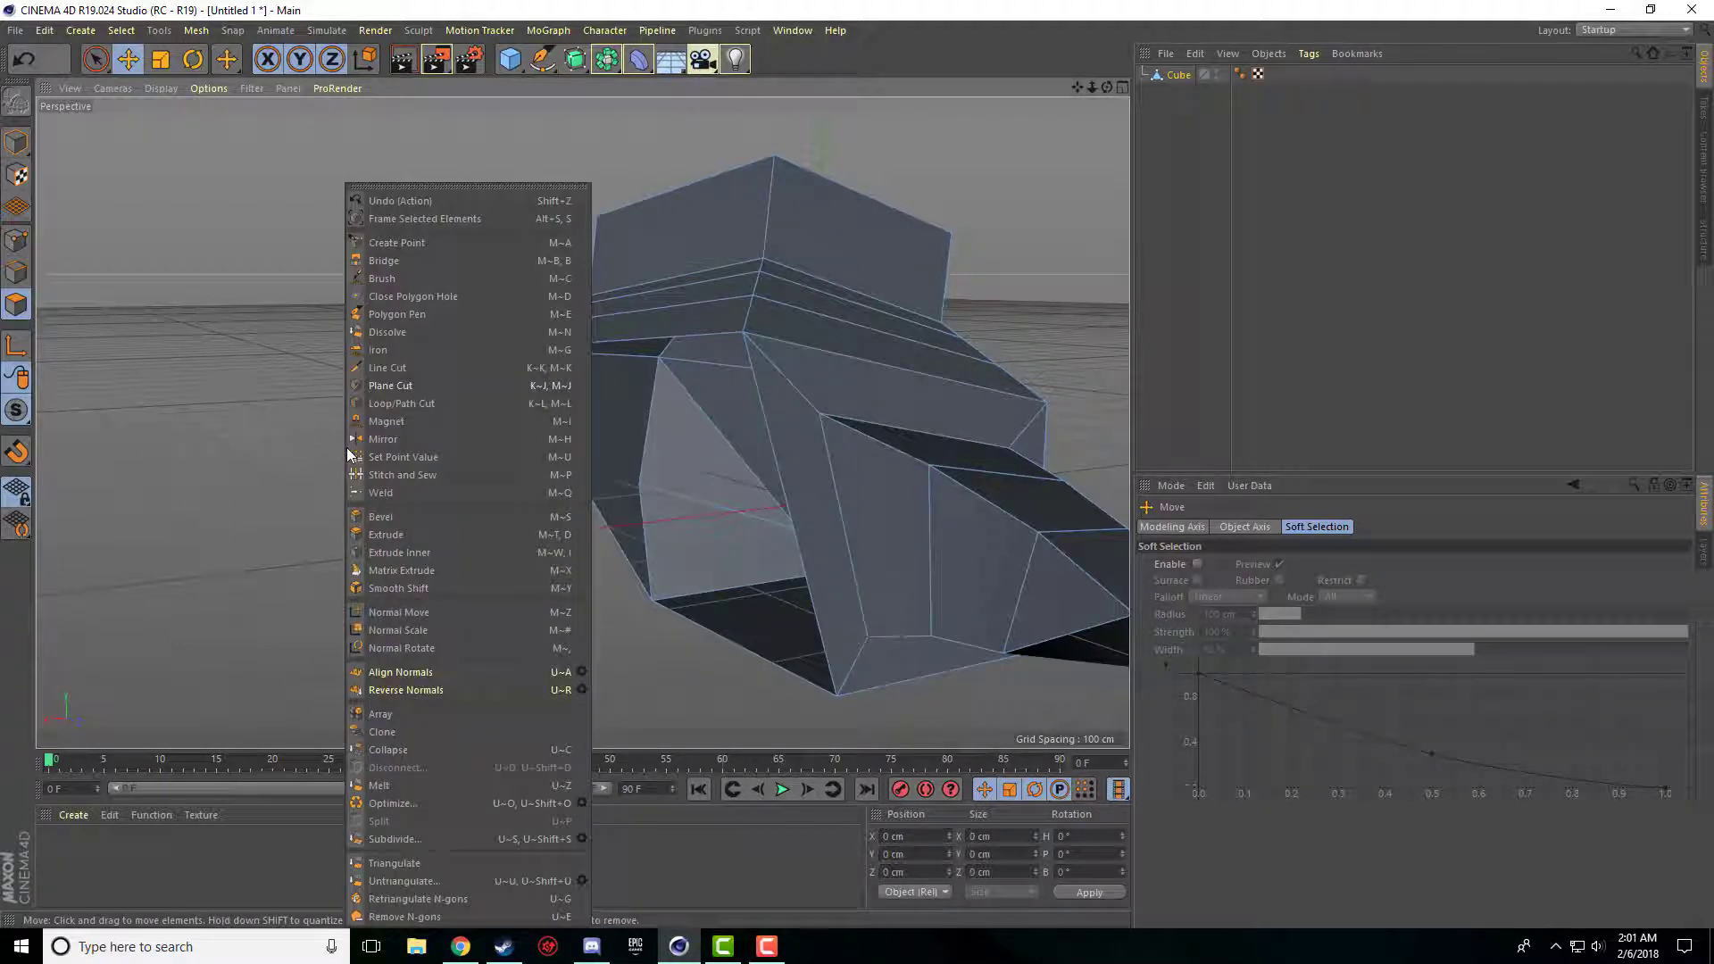
left_click(388, 298)
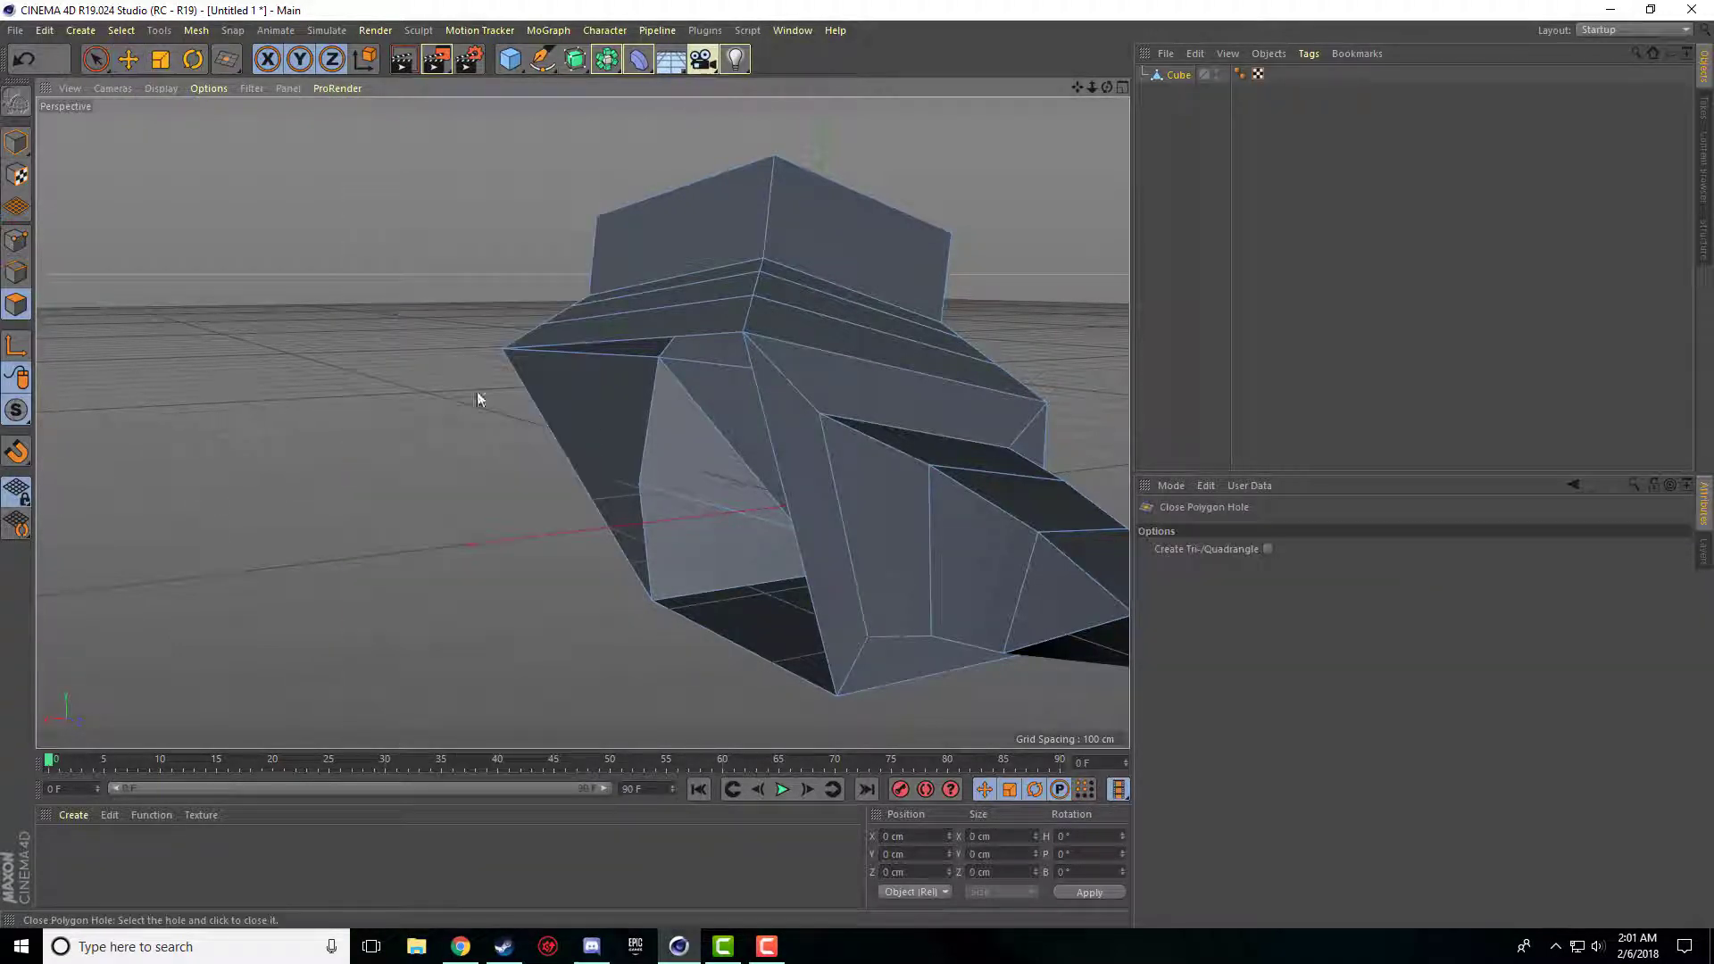
left_click(541, 415)
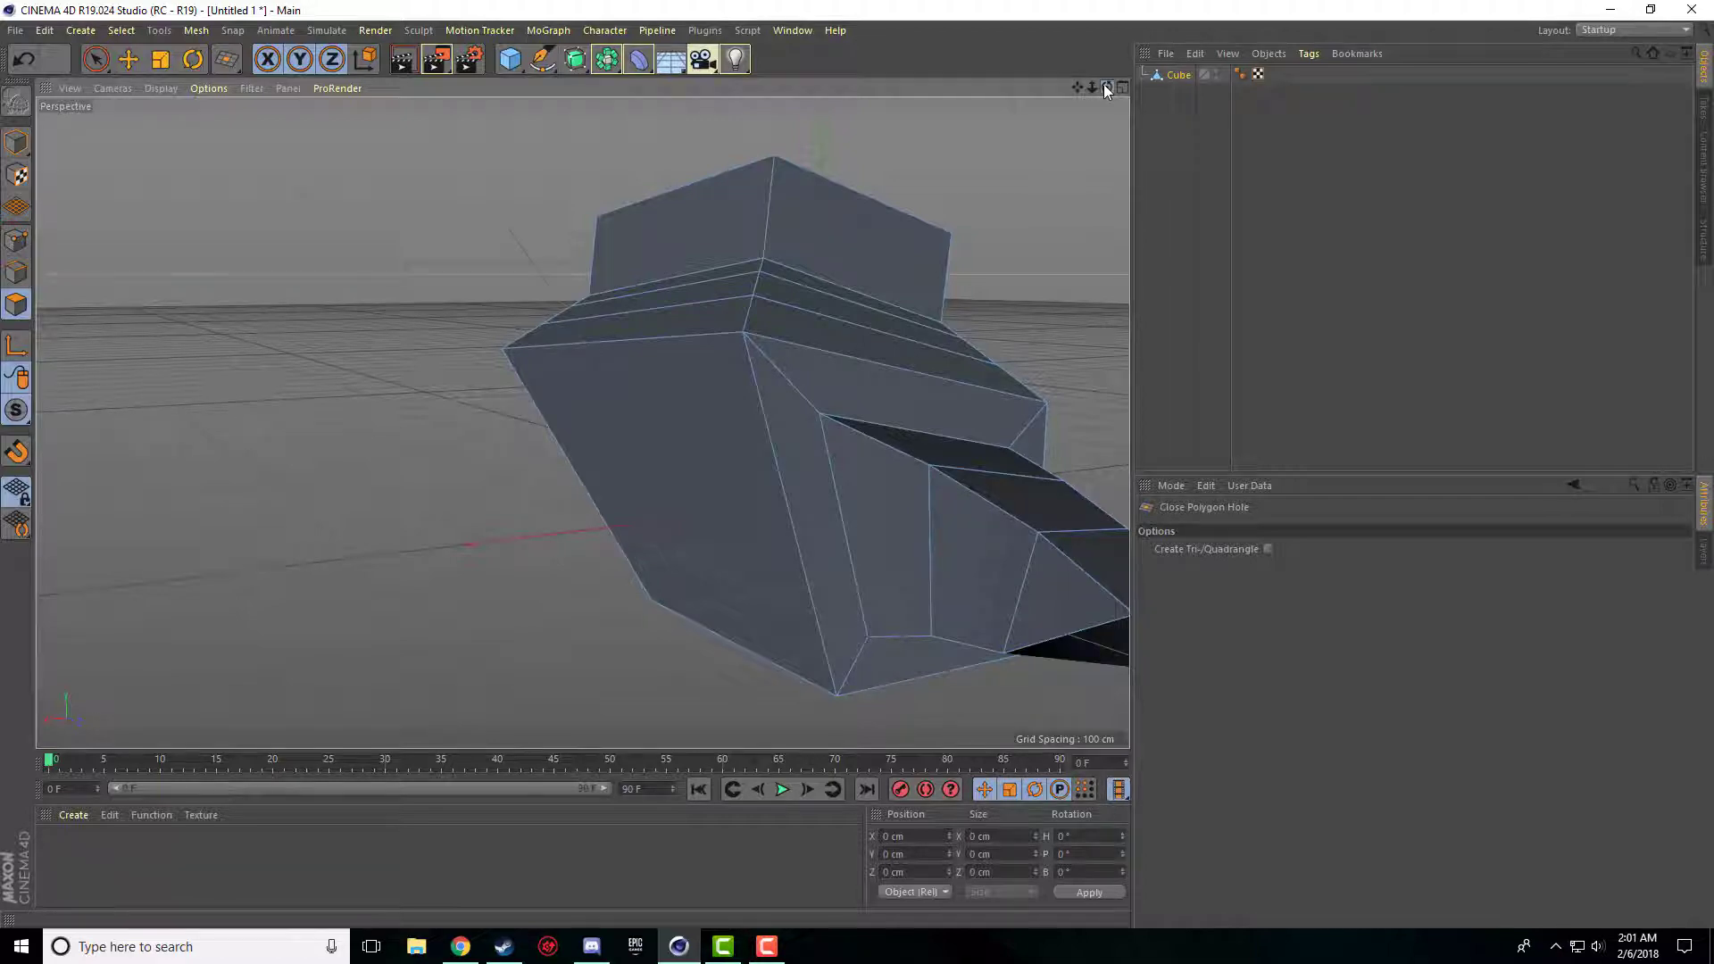
left_click_drag(1106, 87, 582, 422)
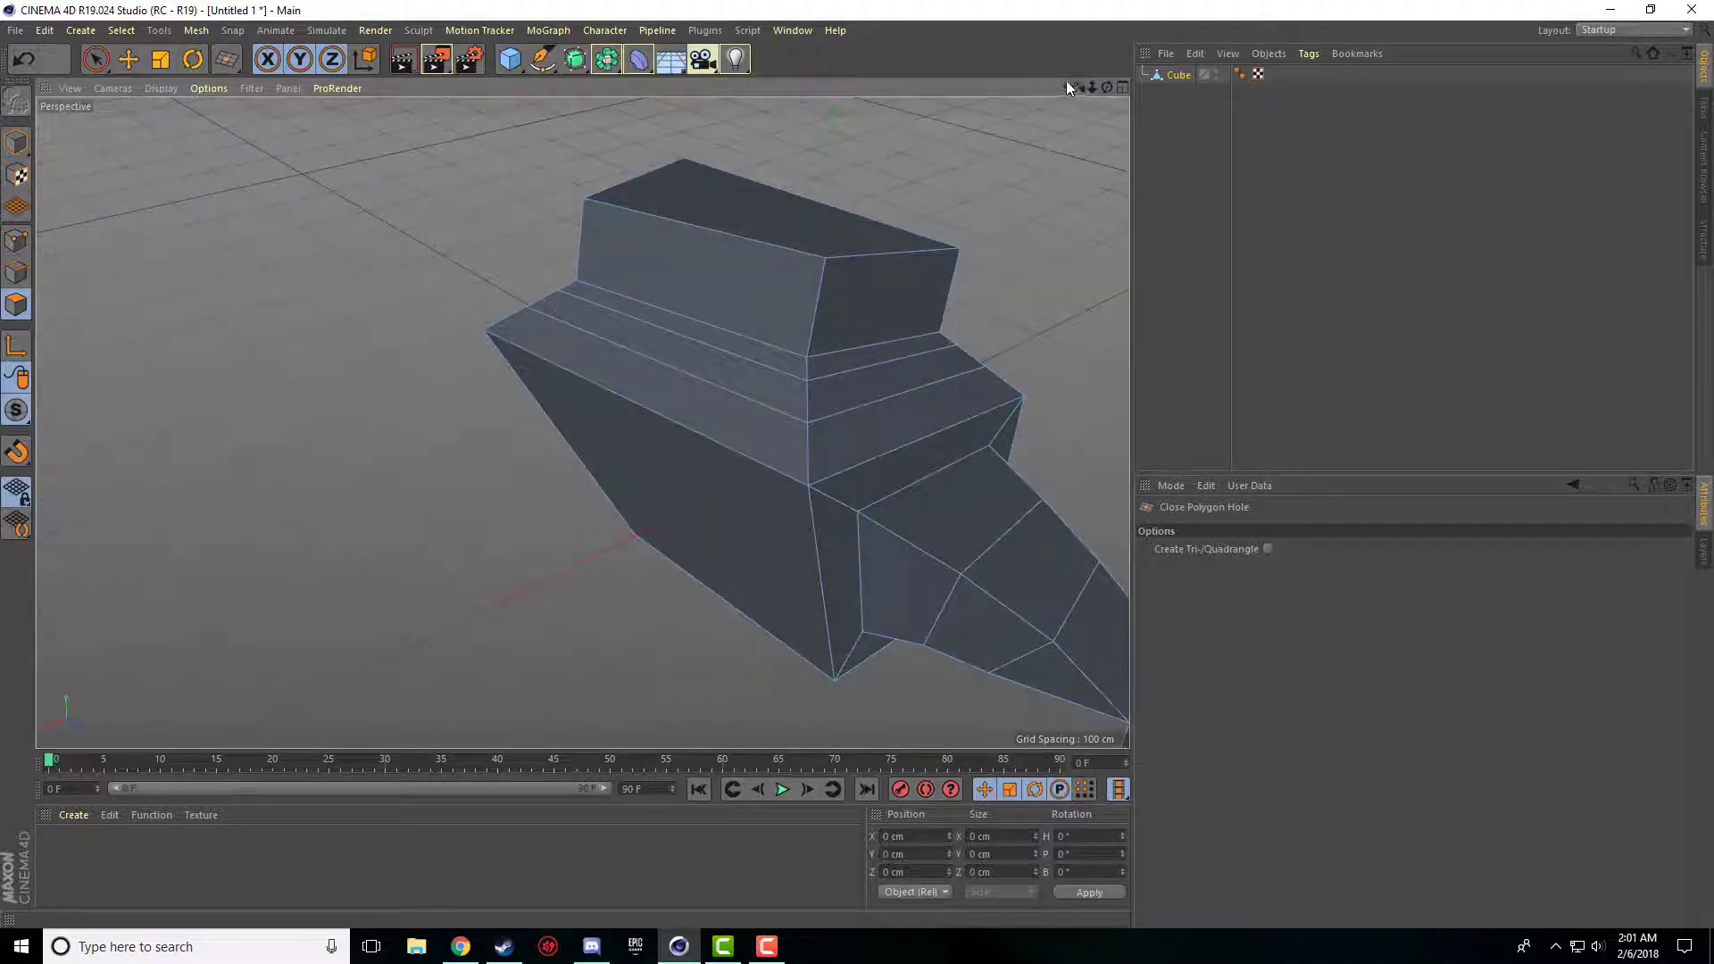
Use Create Point in edge mode to add a point about 60.2 % along the short edge joining the body's corner to the horn's base, and switch to point mode.
left_click_drag(1075, 86, 582, 423)
scroll(687, 230, "down", 2)
right_click(407, 254)
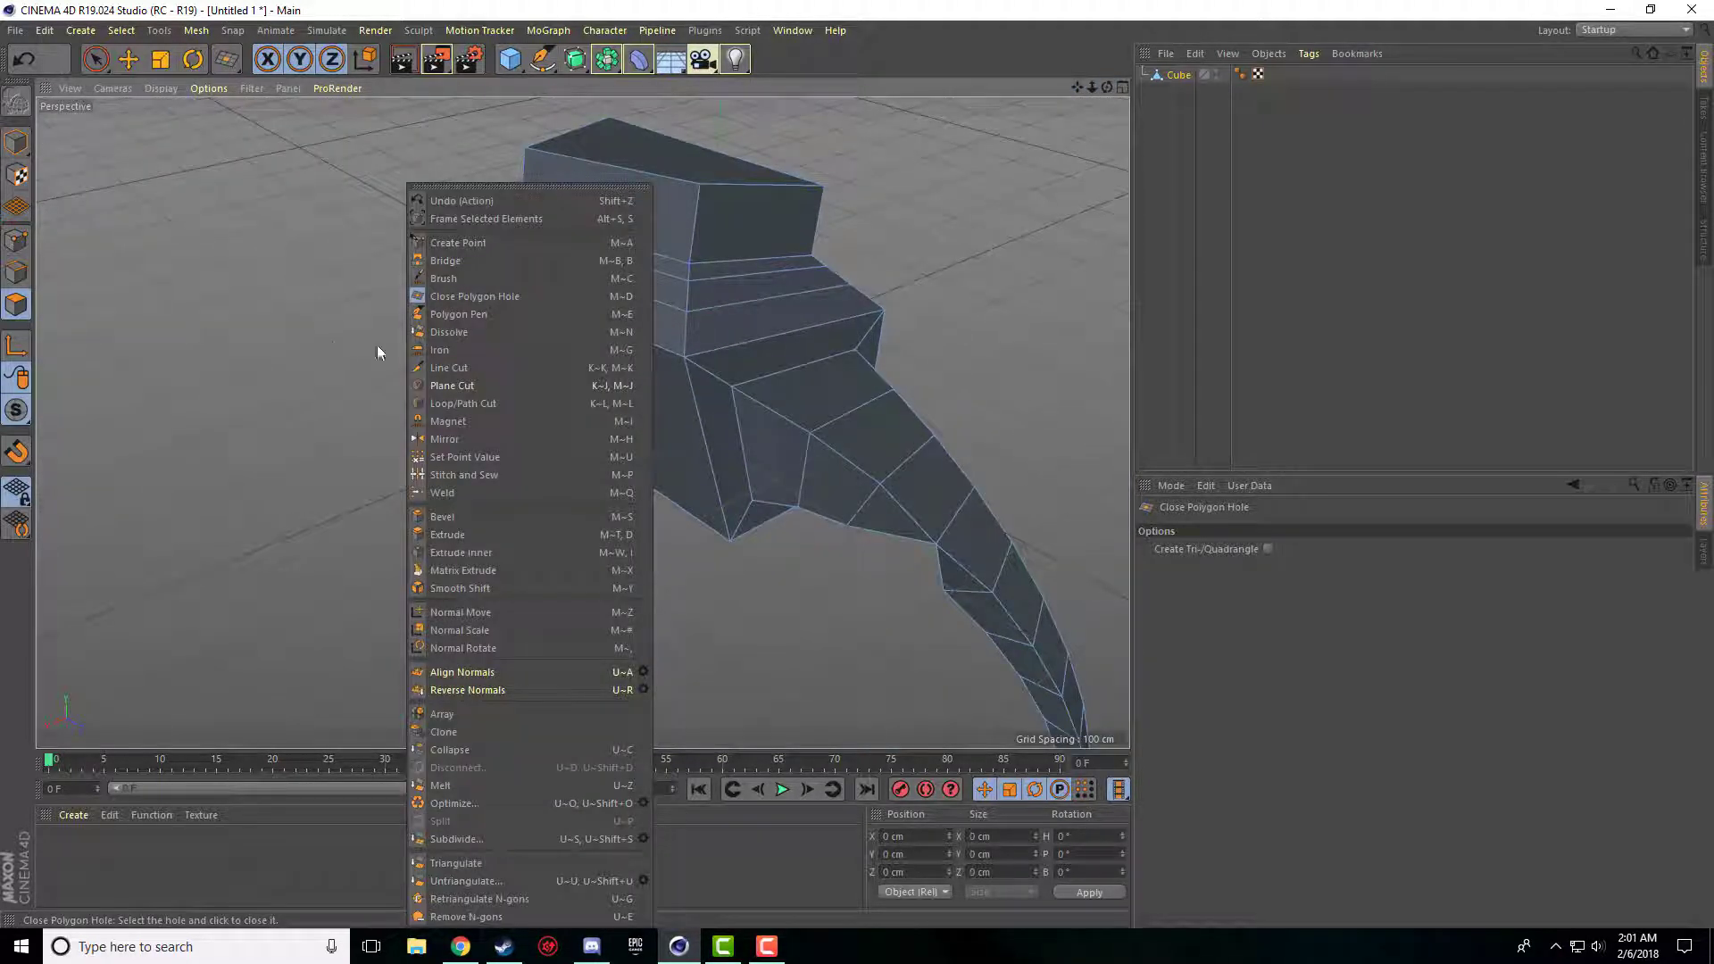
left_click(452, 245)
scroll(712, 420, "up", 6)
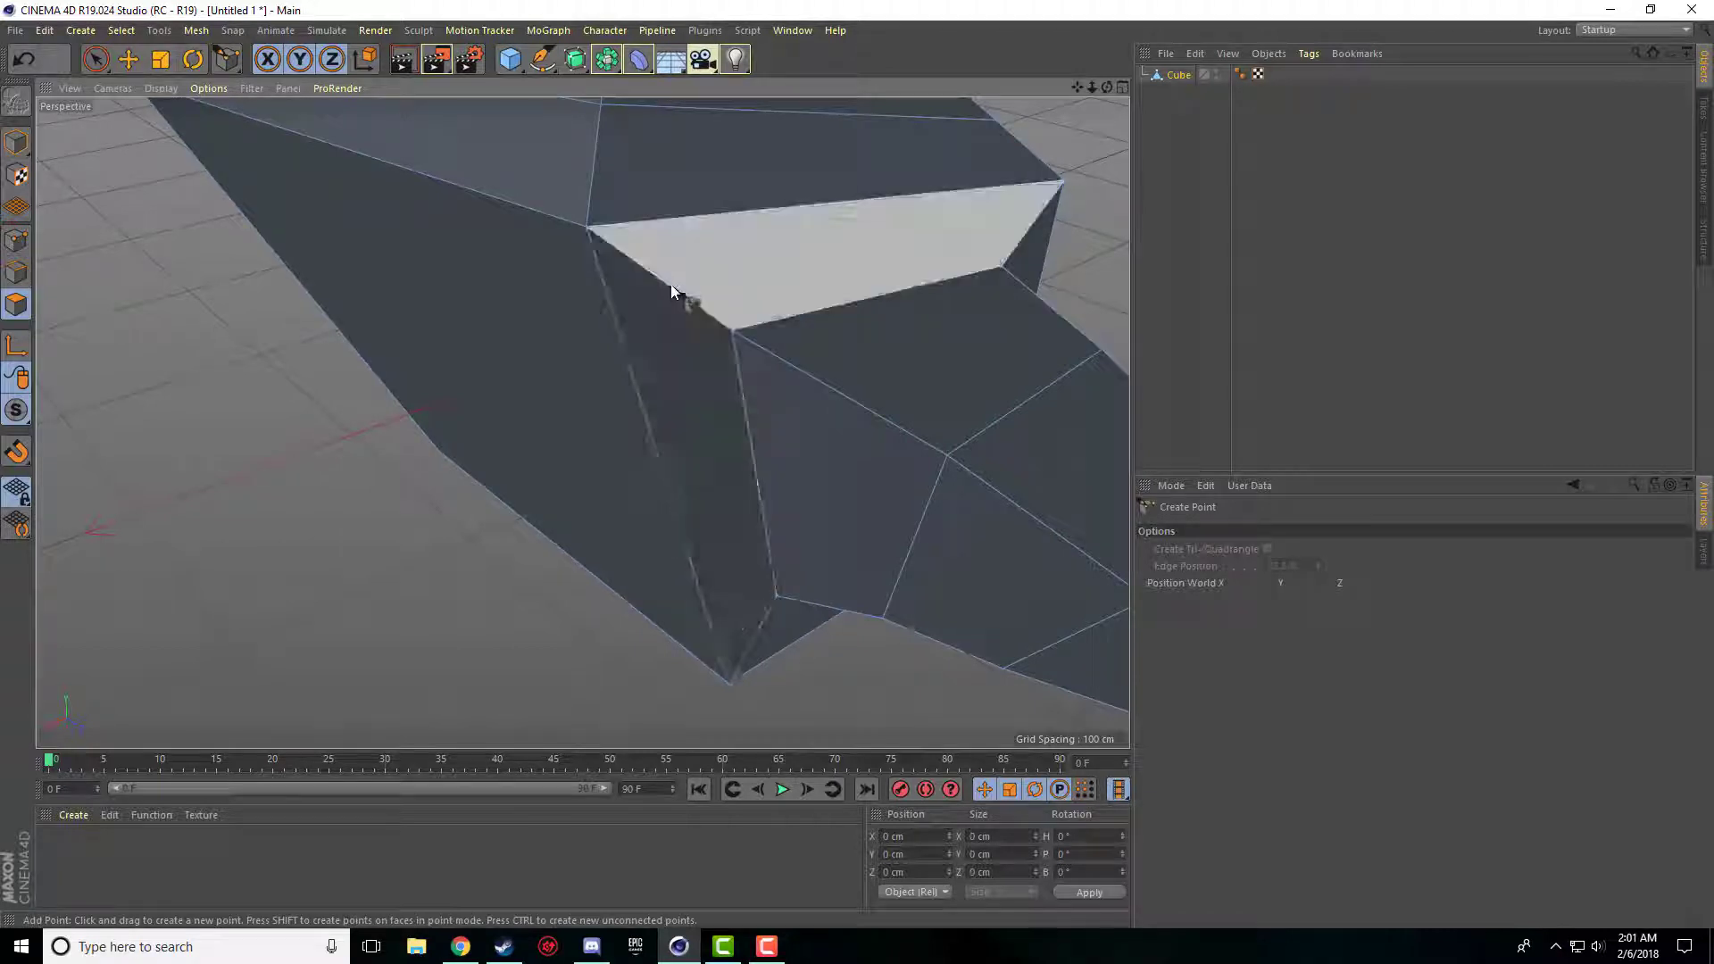
scroll(670, 291, "up", 8)
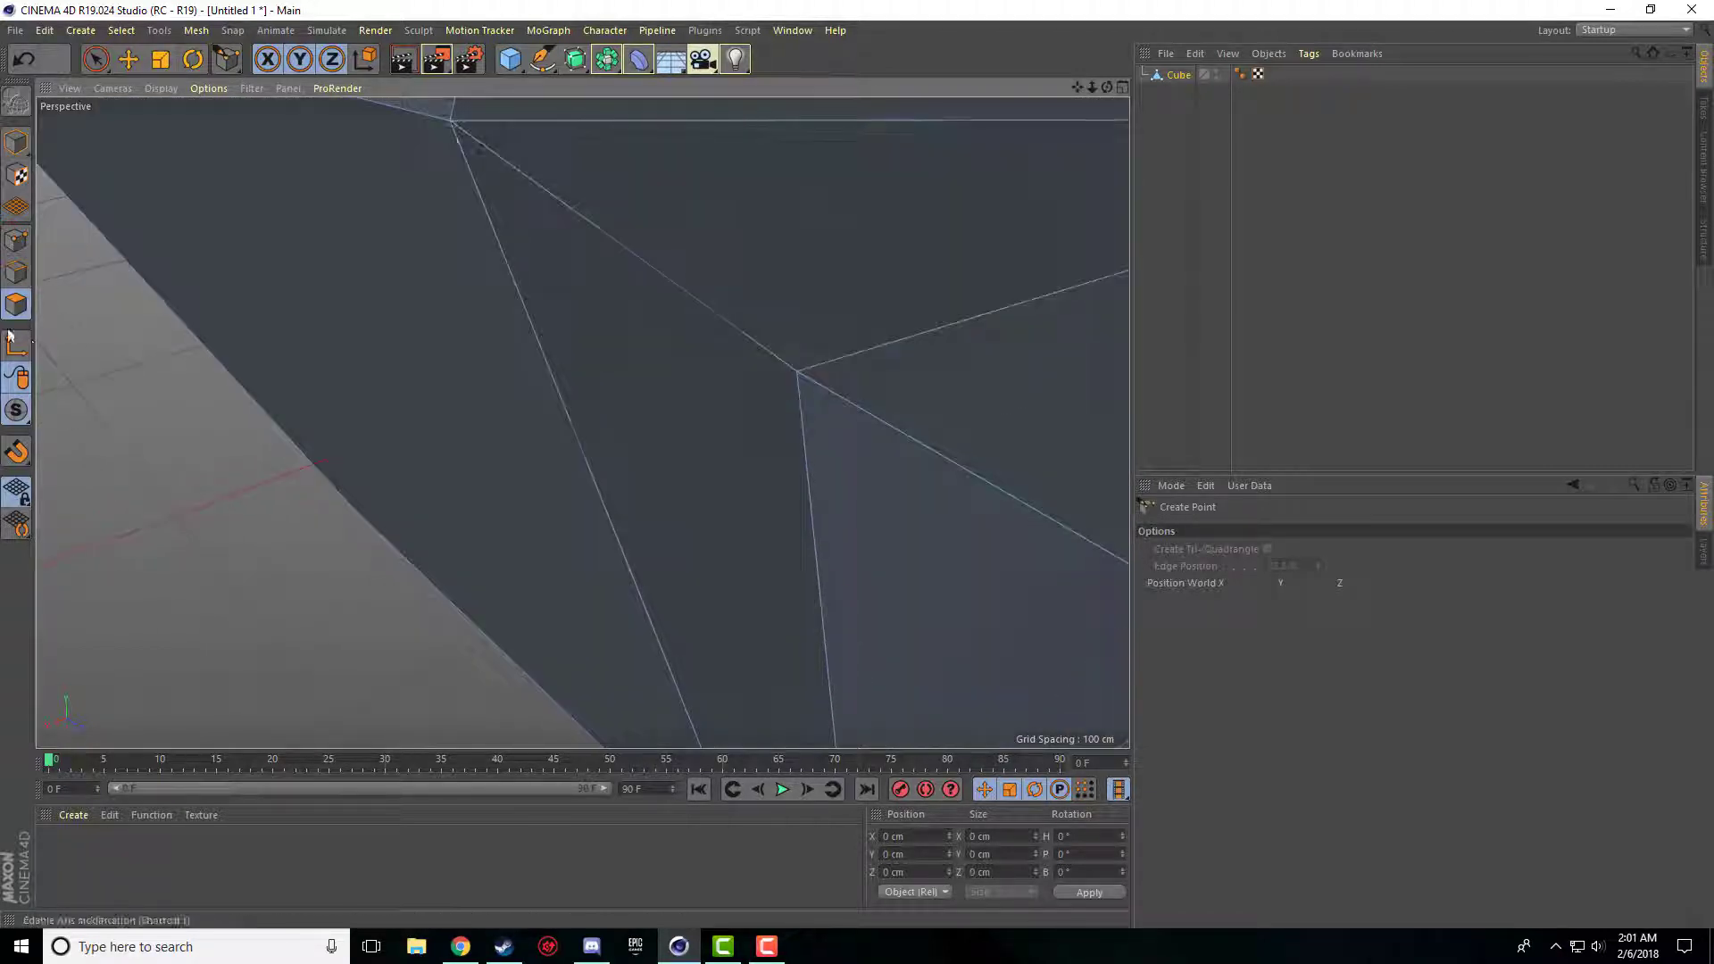
left_click(16, 273)
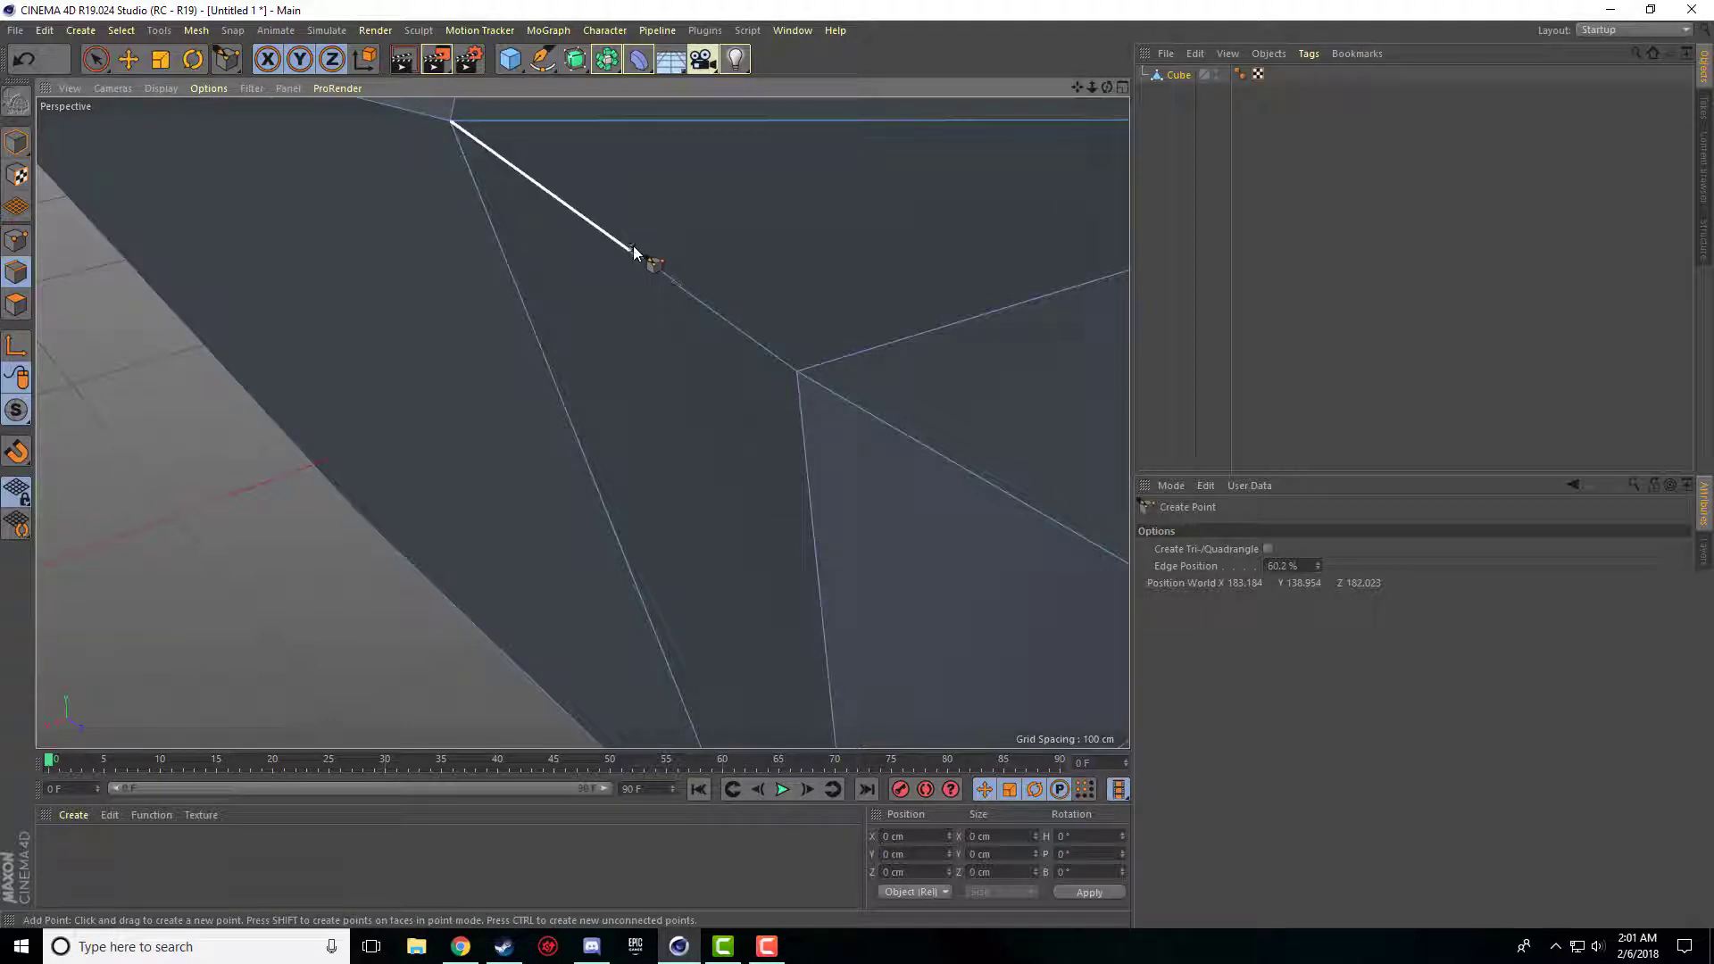
left_click(16, 240)
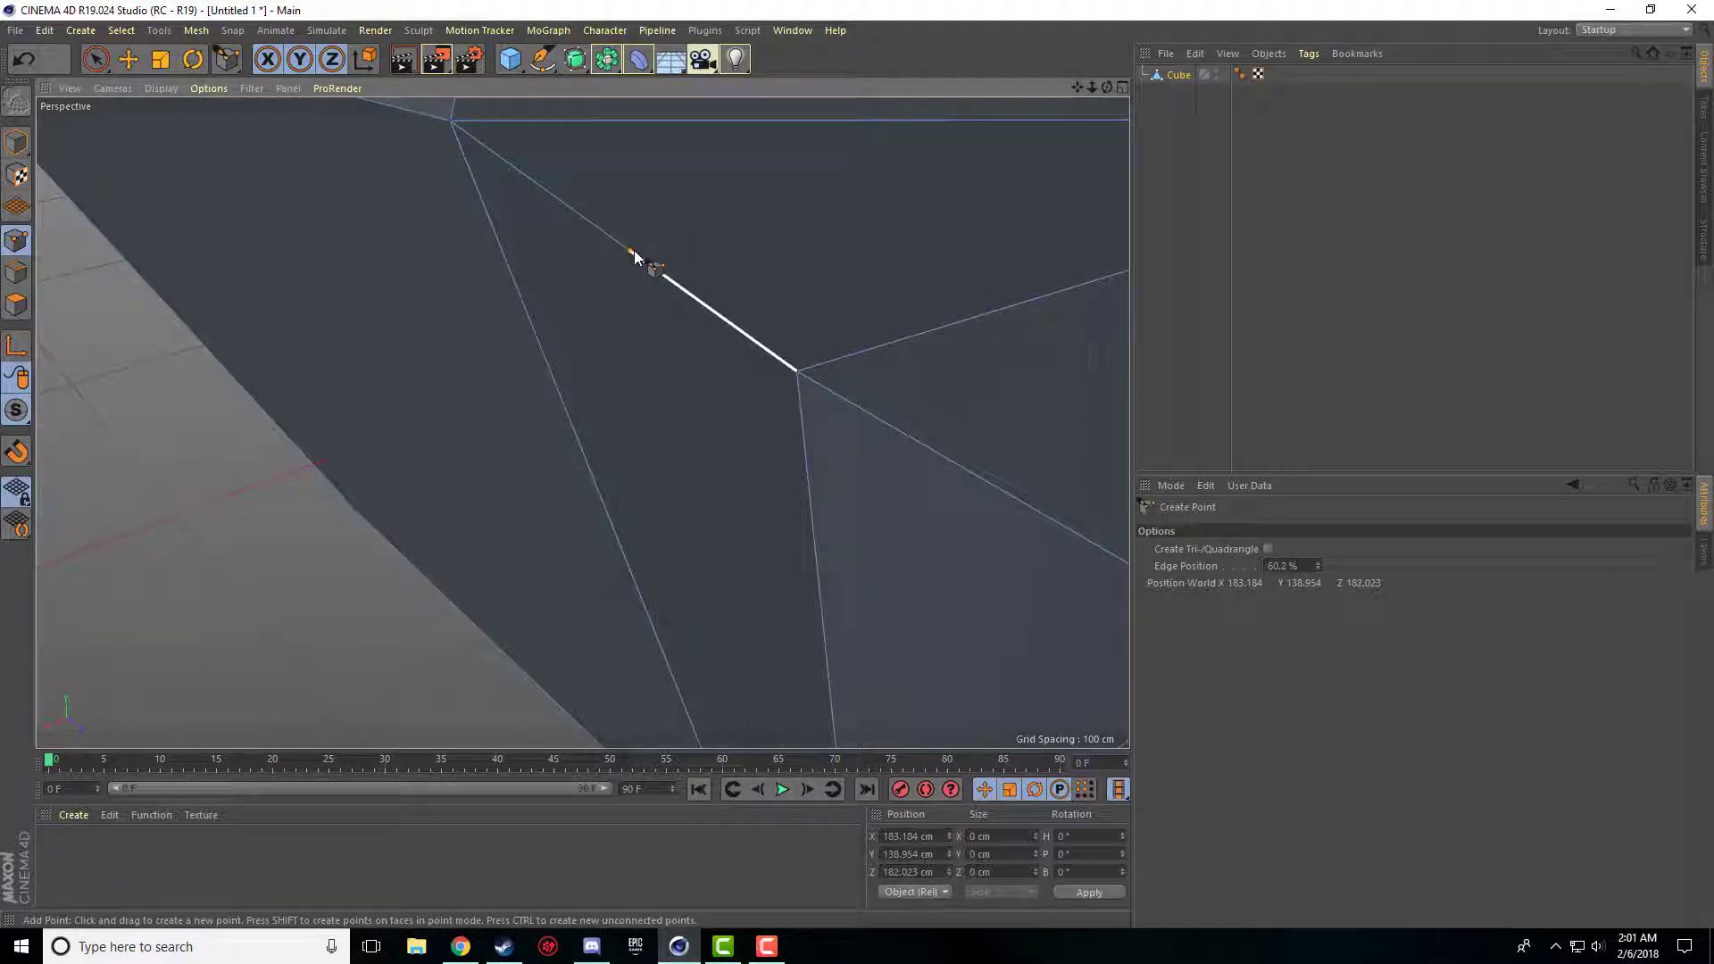
left_click(630, 251)
In polygon mode, add Create Point points inside the horn's first top face, the cube's large side face and one of its resulting triangles.
left_click(17, 305)
scroll(189, 350, "down", 3)
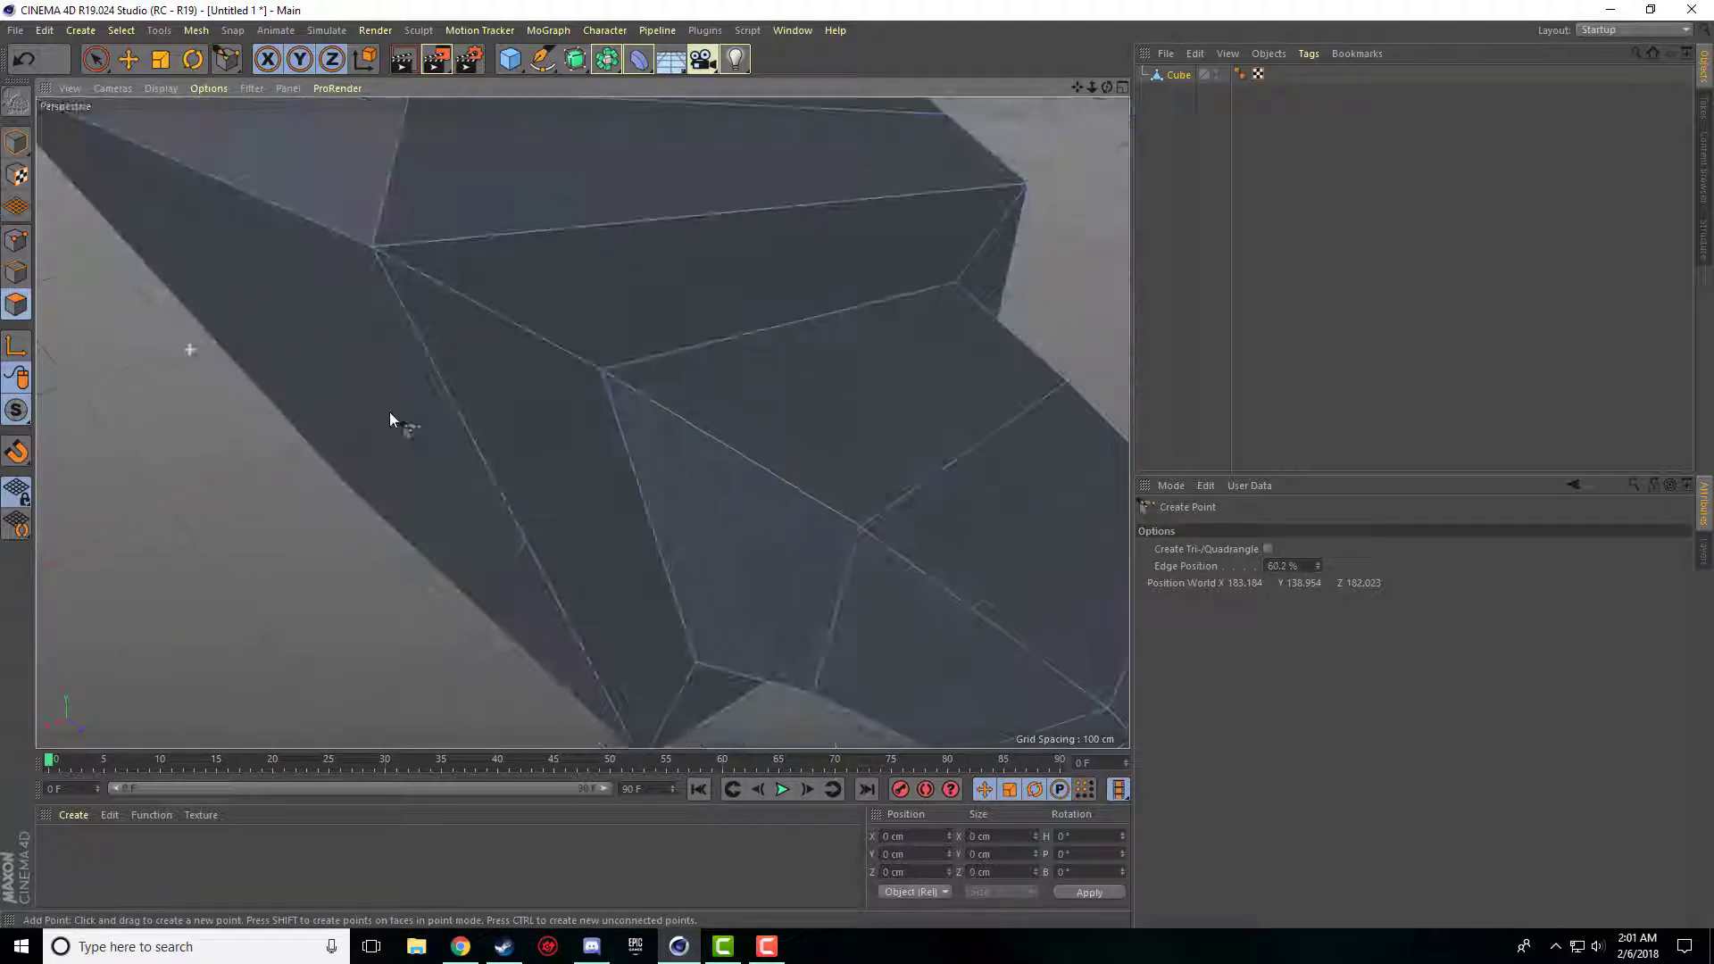
scroll(536, 364, "down", 3)
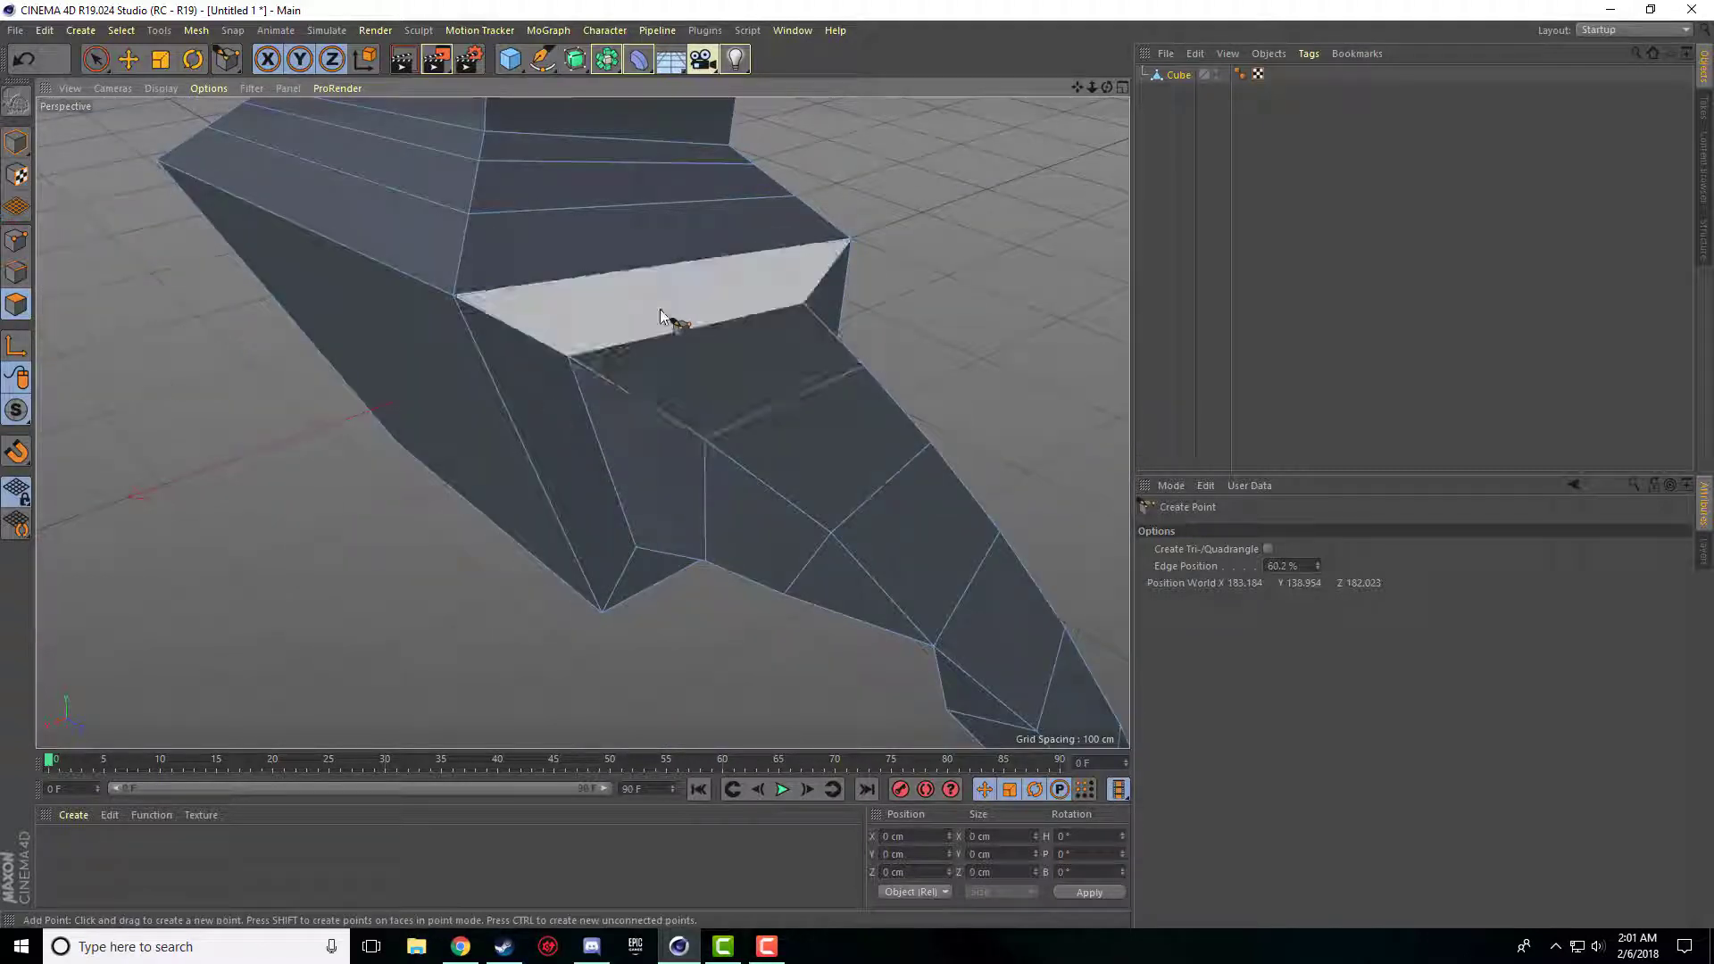
left_click(743, 366)
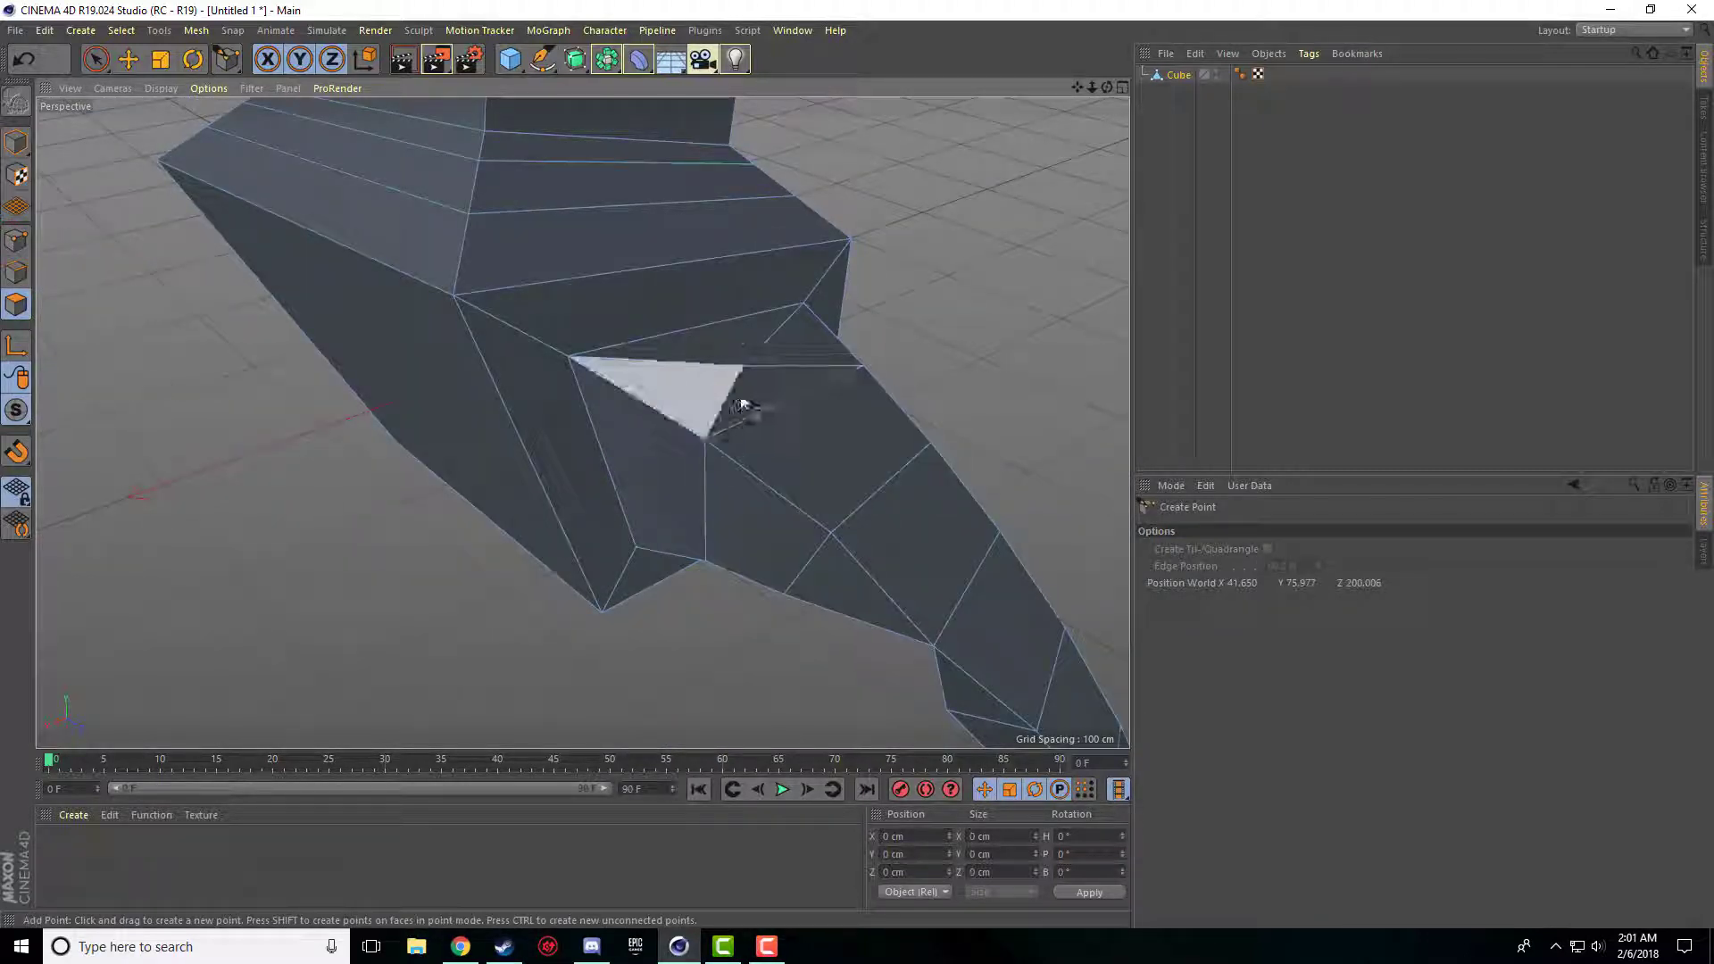
left_click(401, 374)
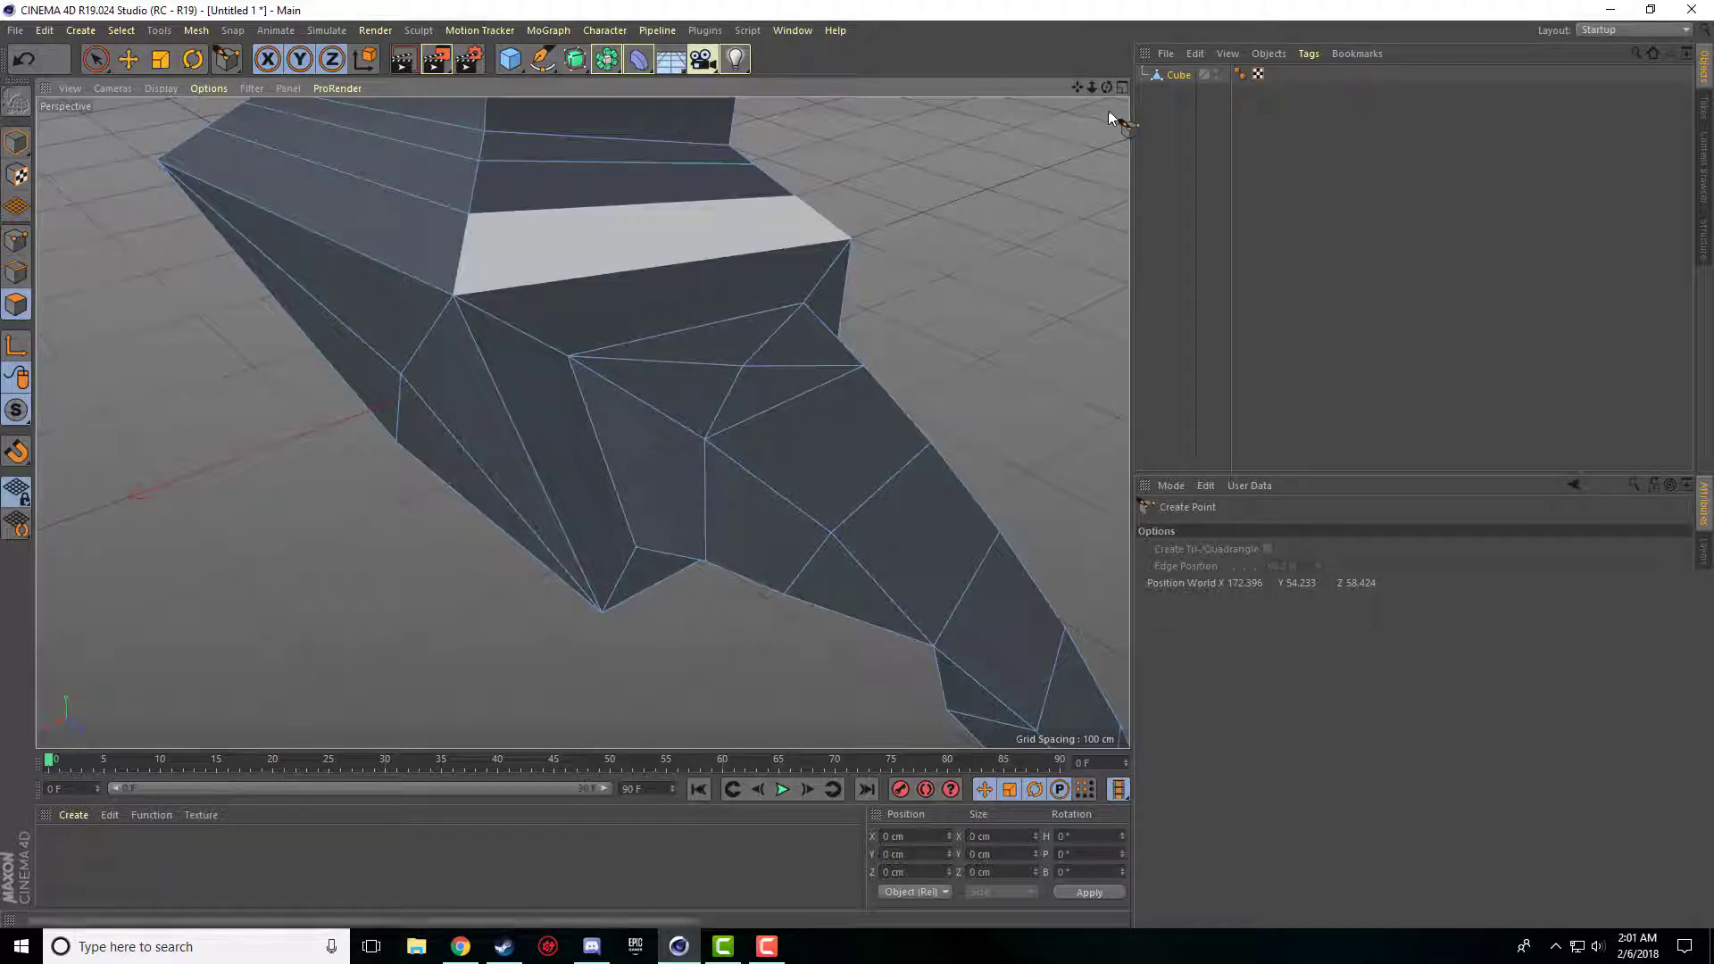
scroll(582, 423, "up", 10)
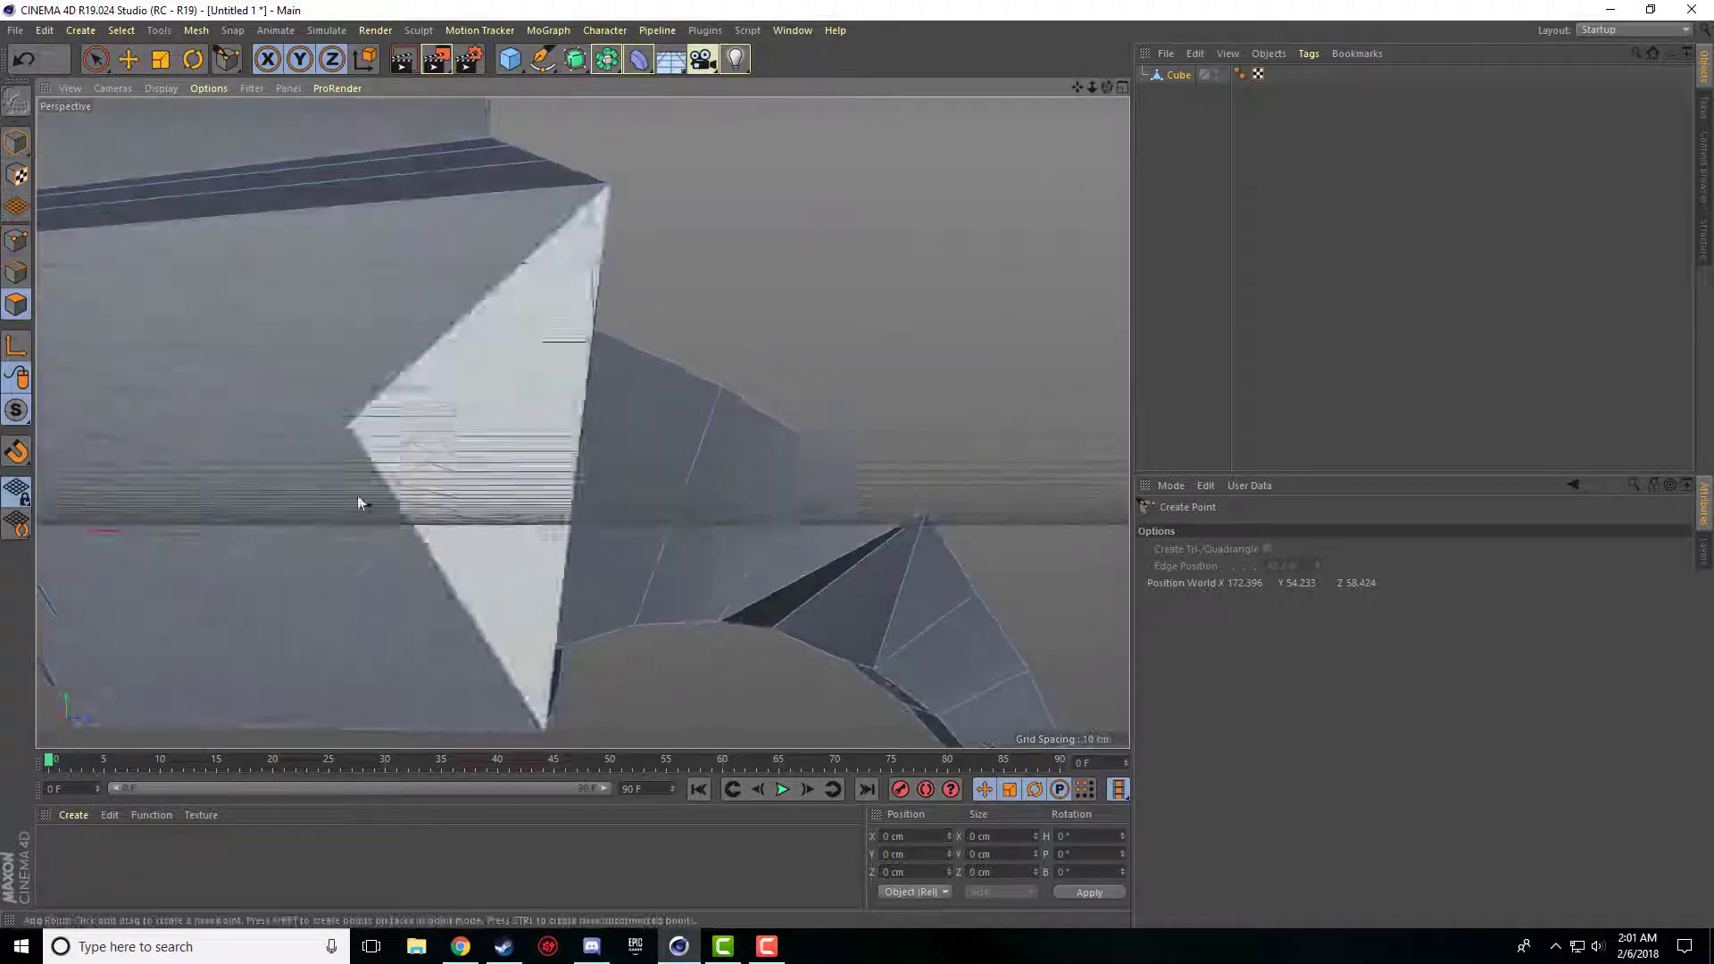
left_click(479, 405)
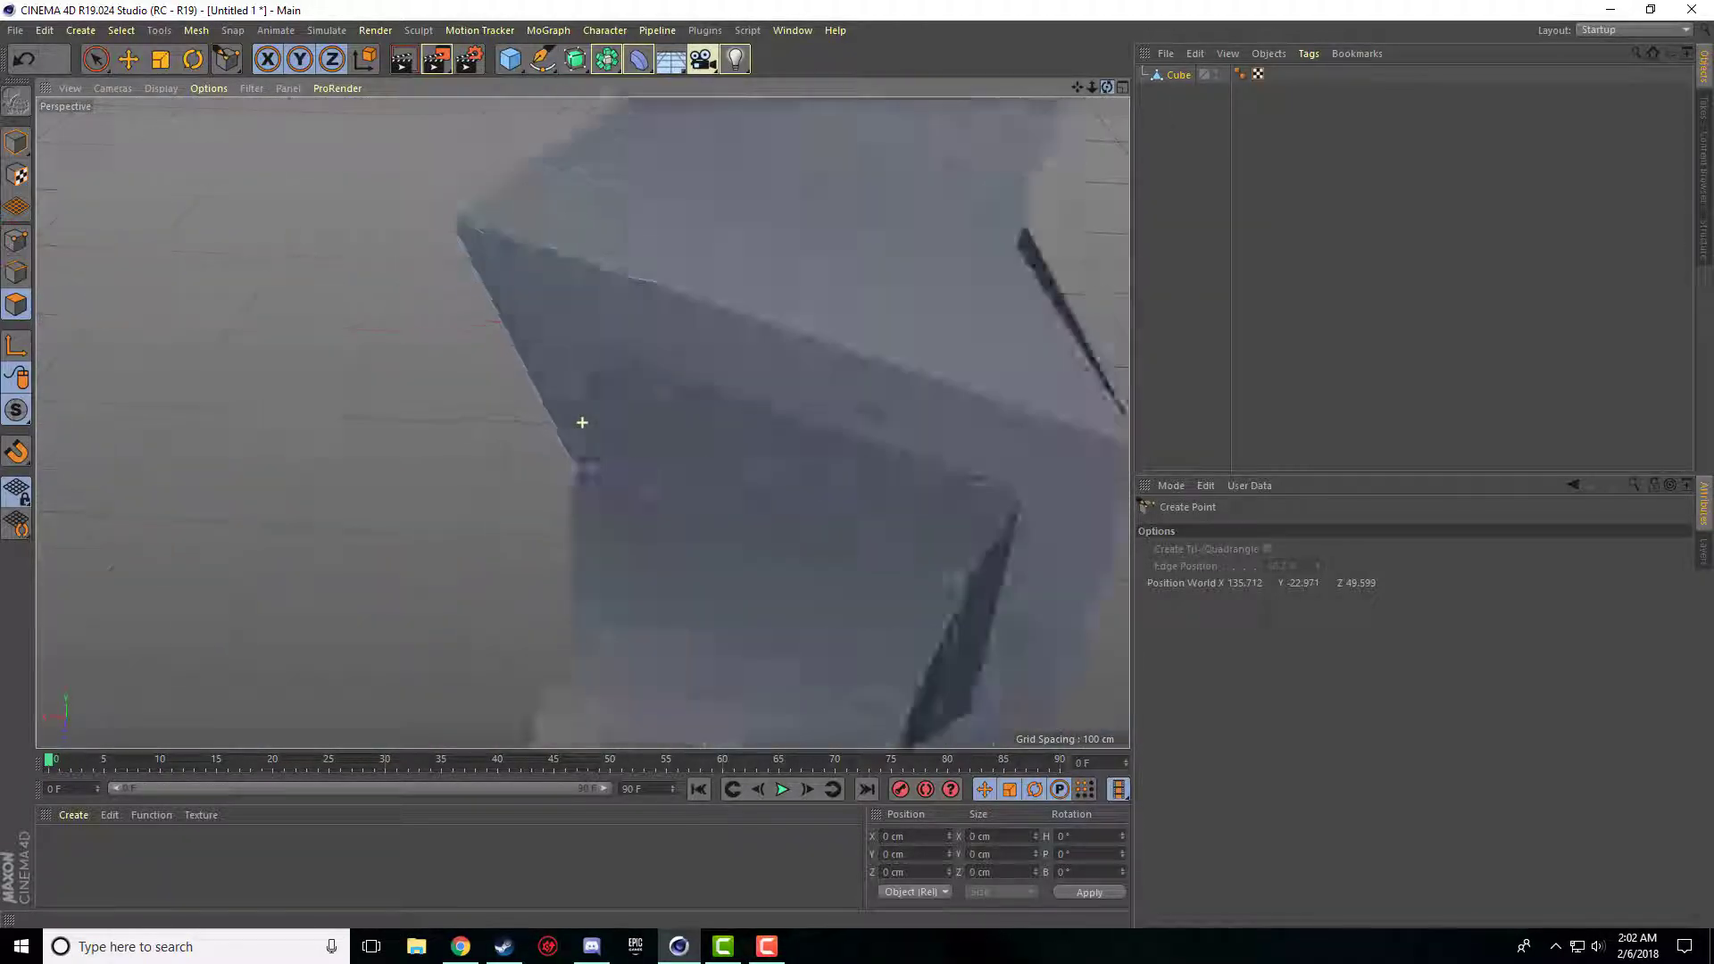
Delete the whole cube object from the scene.
scroll(966, 206, "down", 4)
scroll(1010, 153, "up", 1)
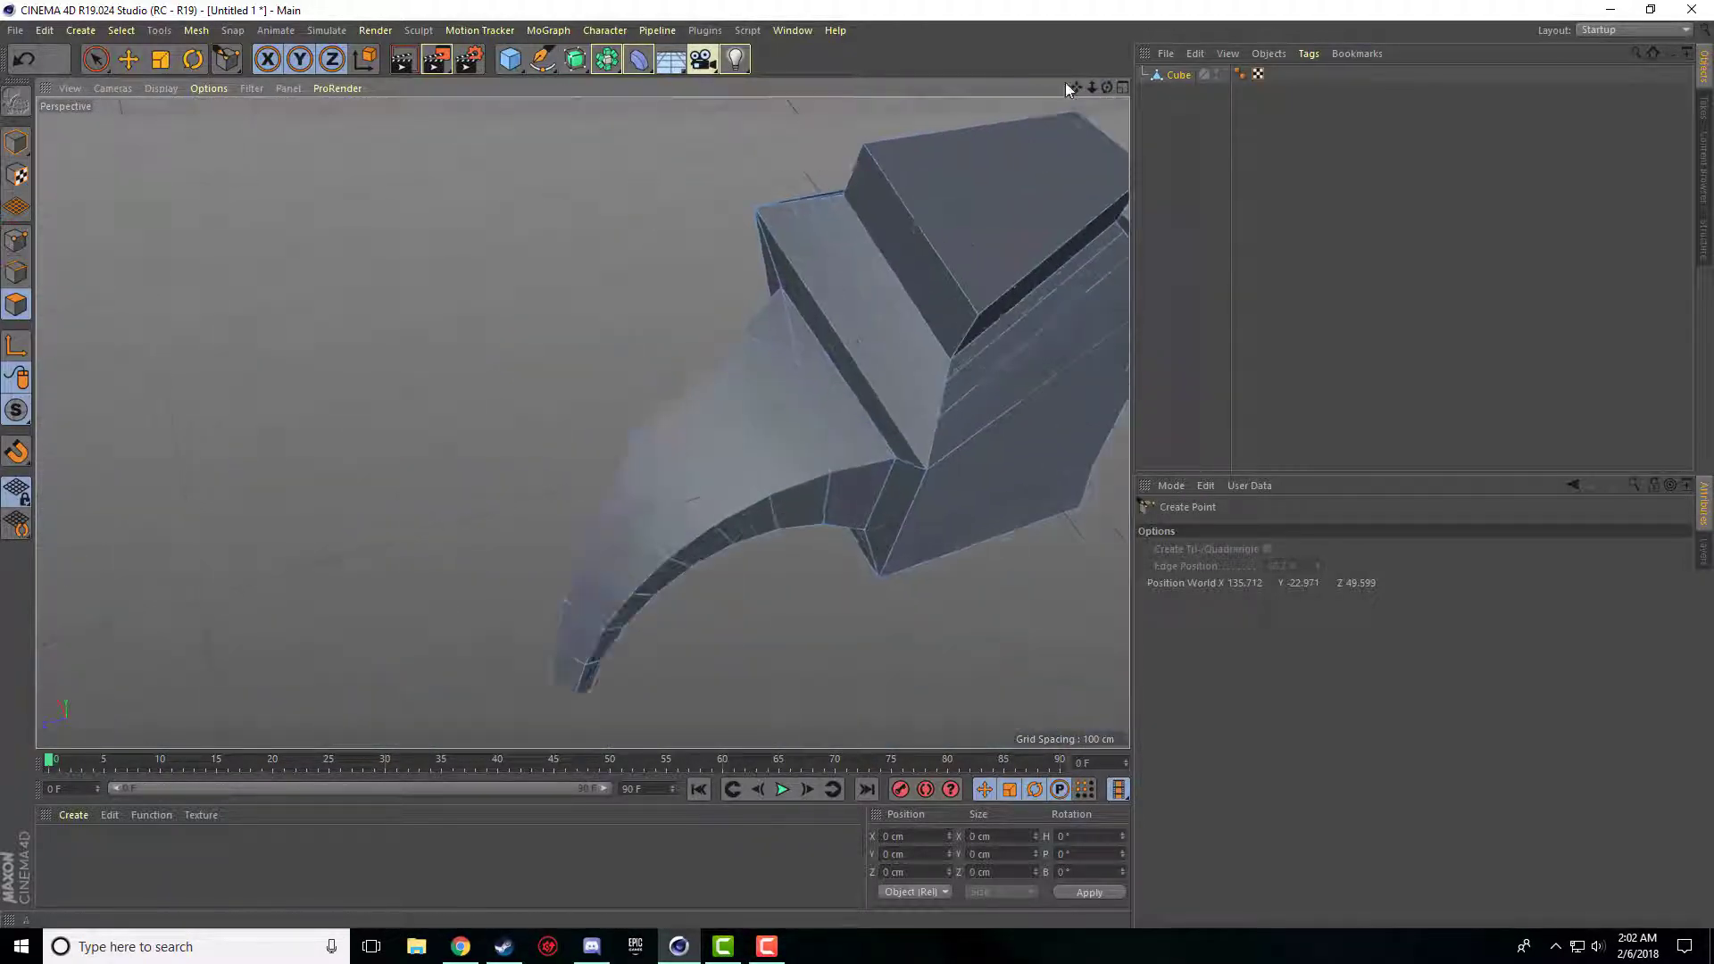
left_click_drag(1077, 86, 1092, 146)
left_click_drag(1106, 87, 1031, 156)
scroll(996, 265, "down", 4)
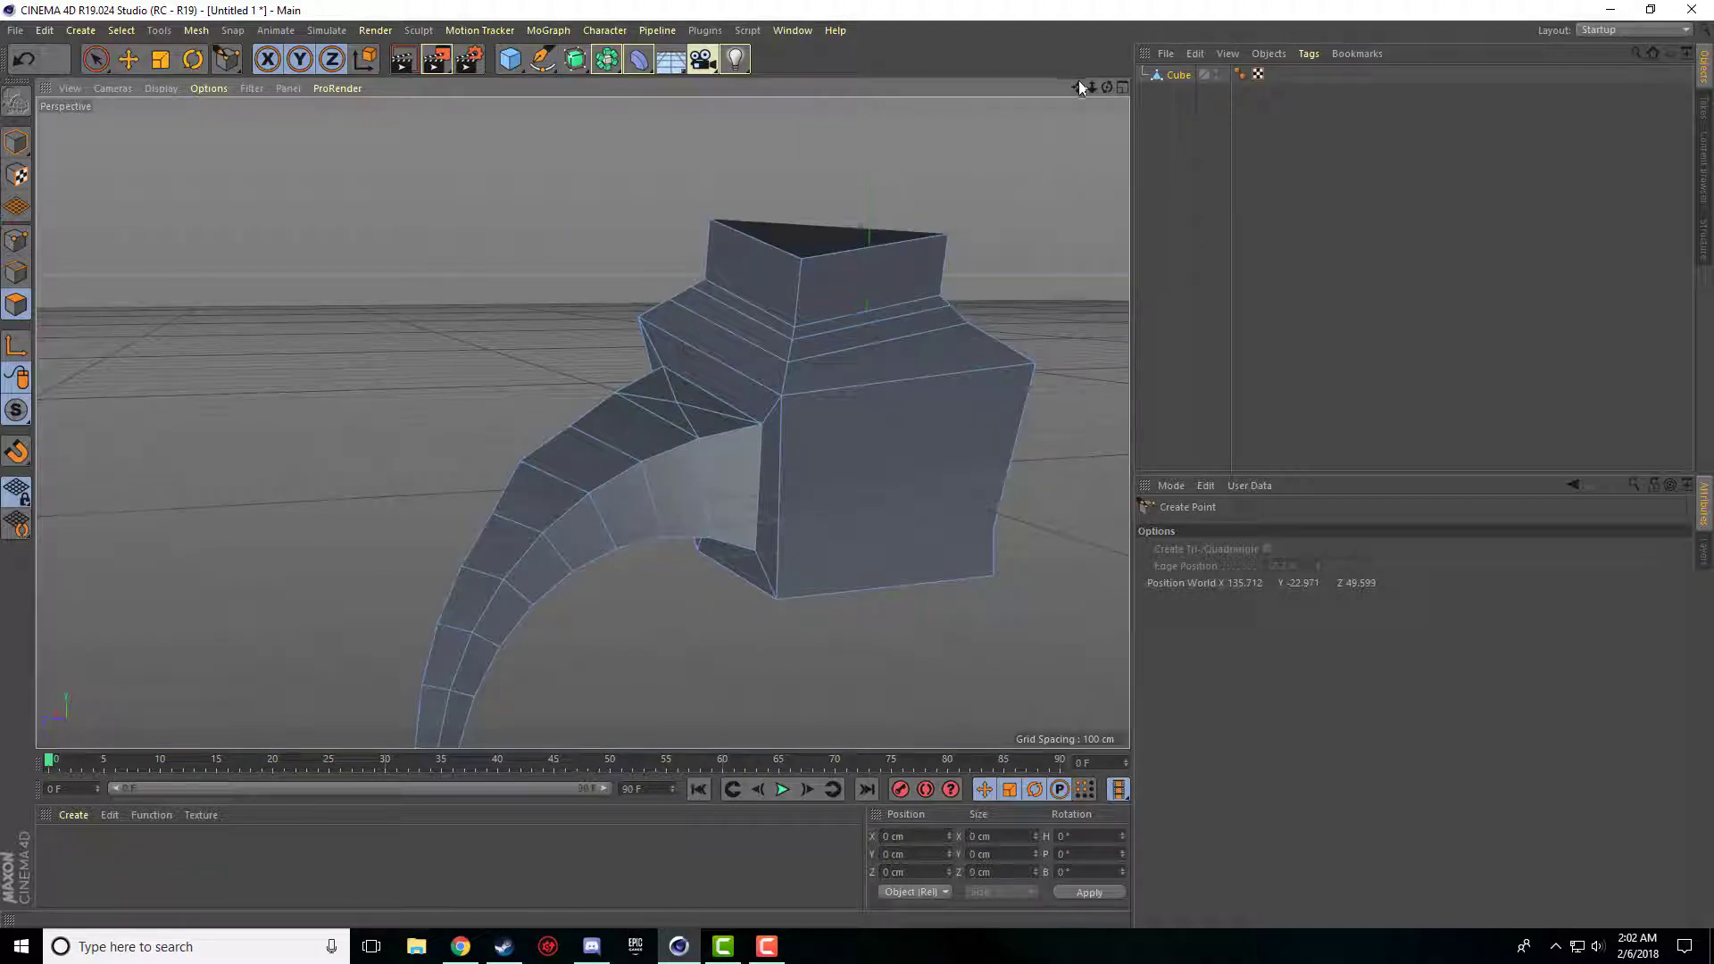
left_click_drag(1078, 87, 1002, 132)
left_click(1161, 75)
key("Delete")
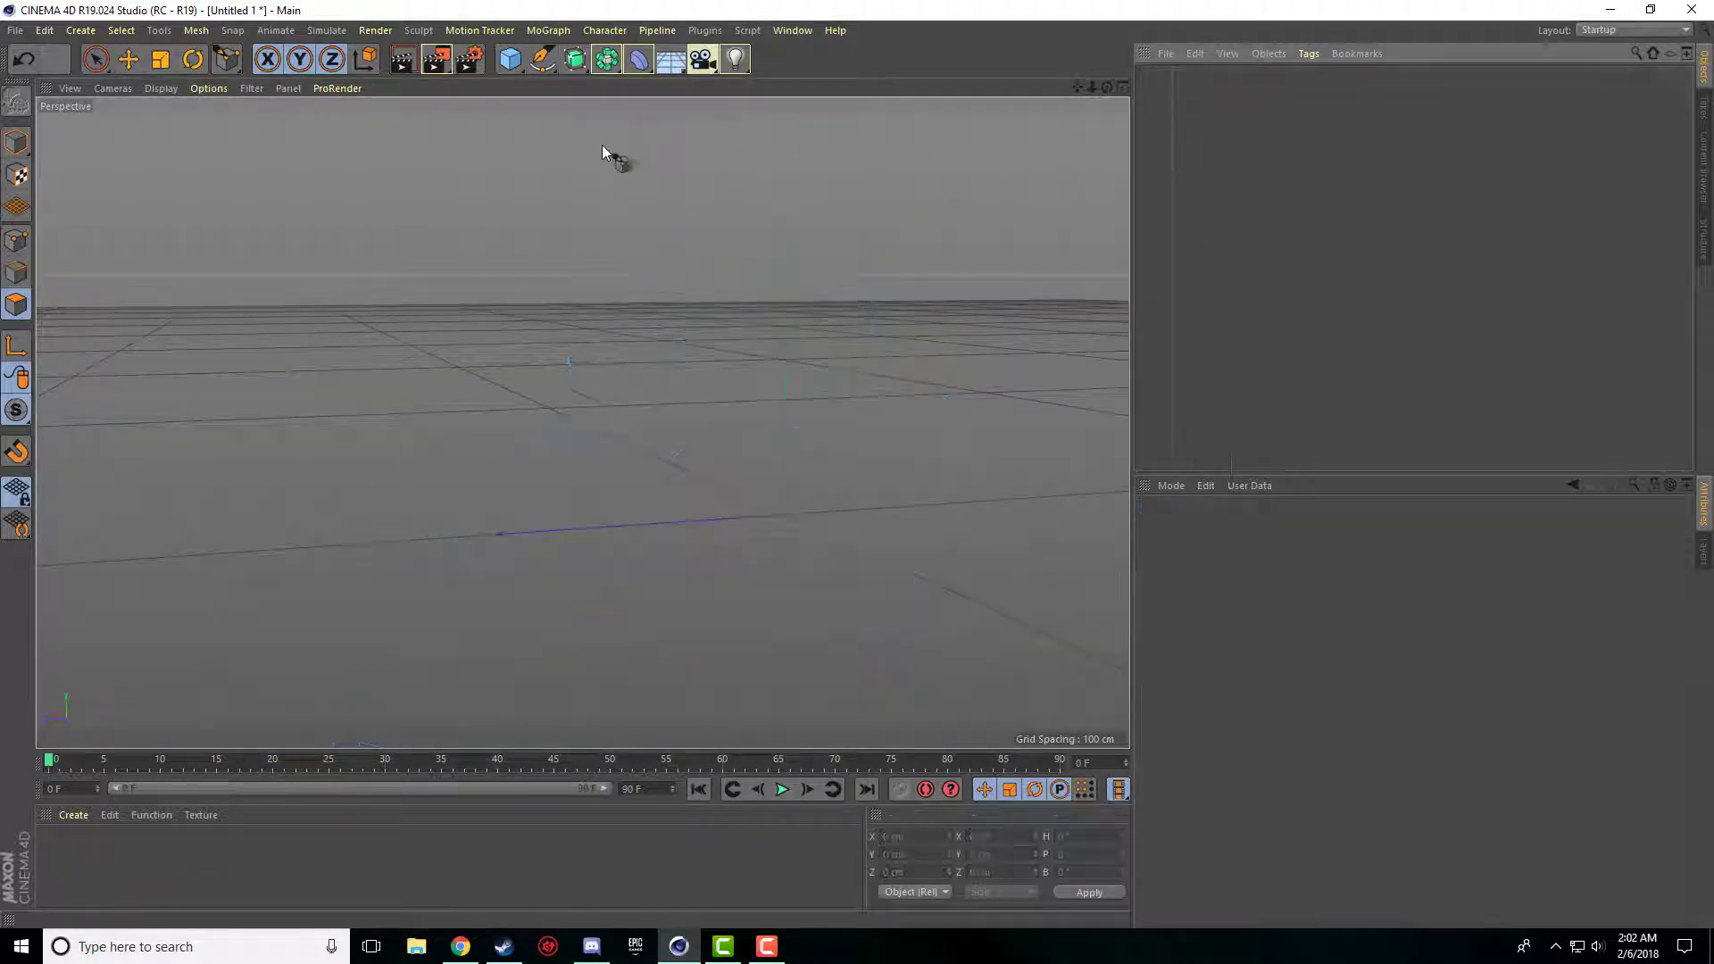
Add a plane primitive and set its width segments and height segments to 1.
left_click(510, 59)
left_click(688, 123)
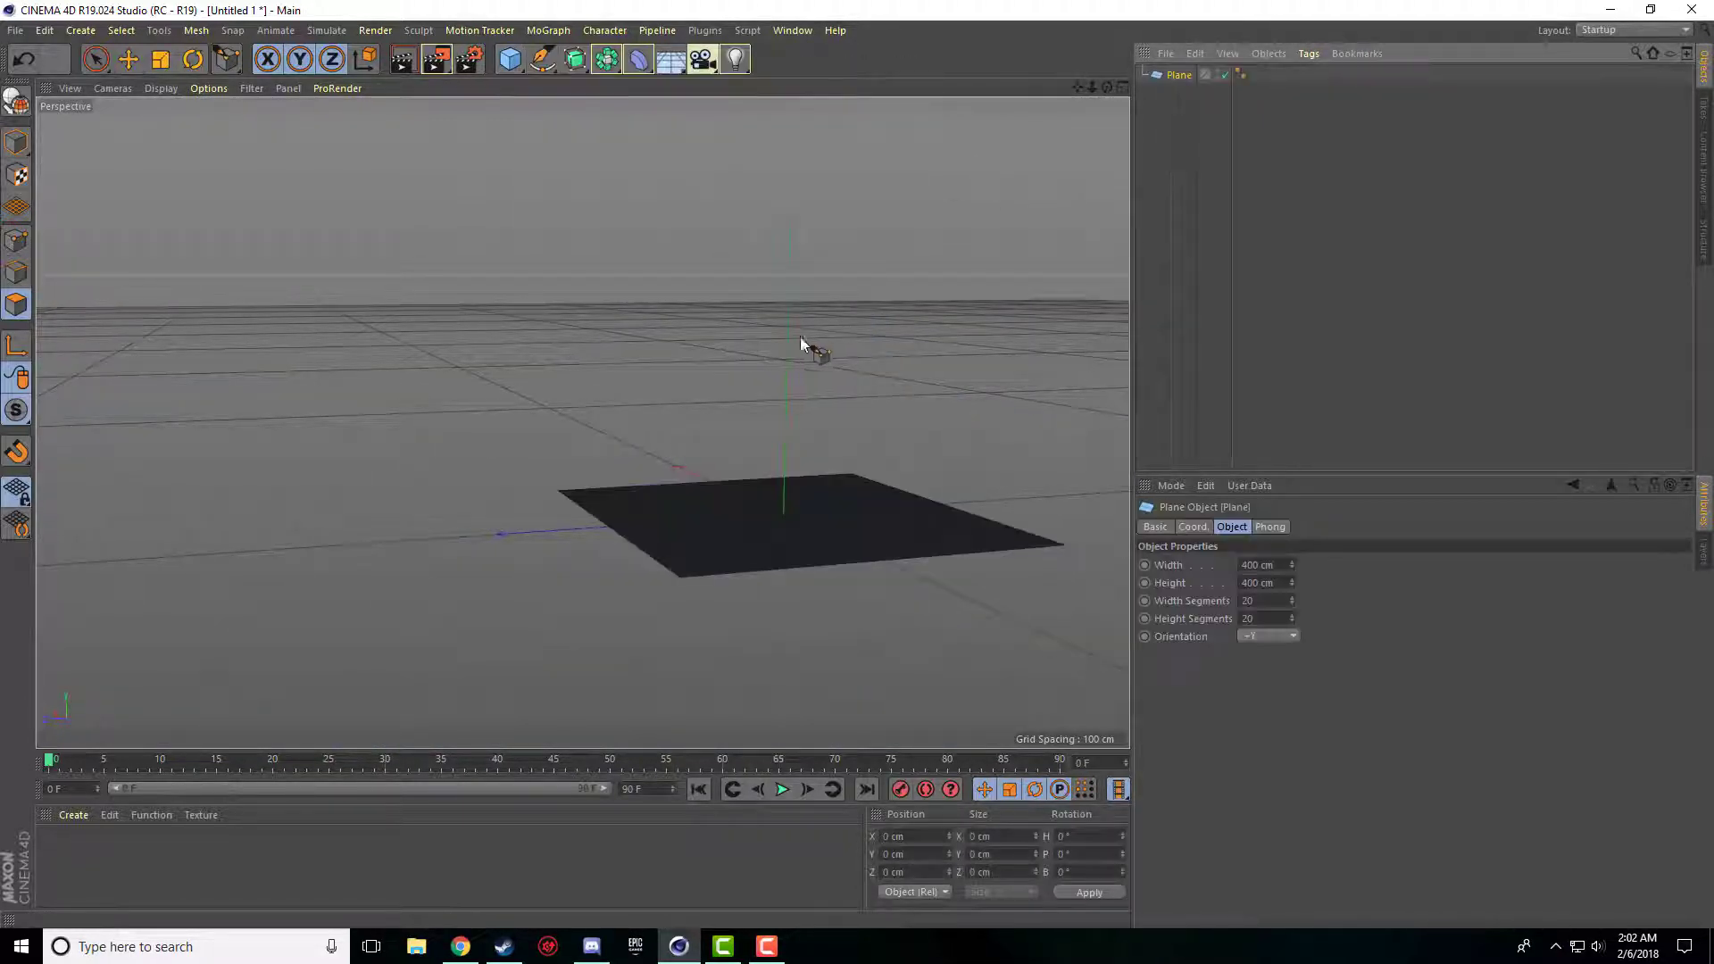
scroll(938, 328, "up", 5)
mouse_move(1107, 87)
left_mouse_down()
mouse_move(1106, 107)
mouse_move(1104, 63)
mouse_move(1113, 98)
left_mouse_up()
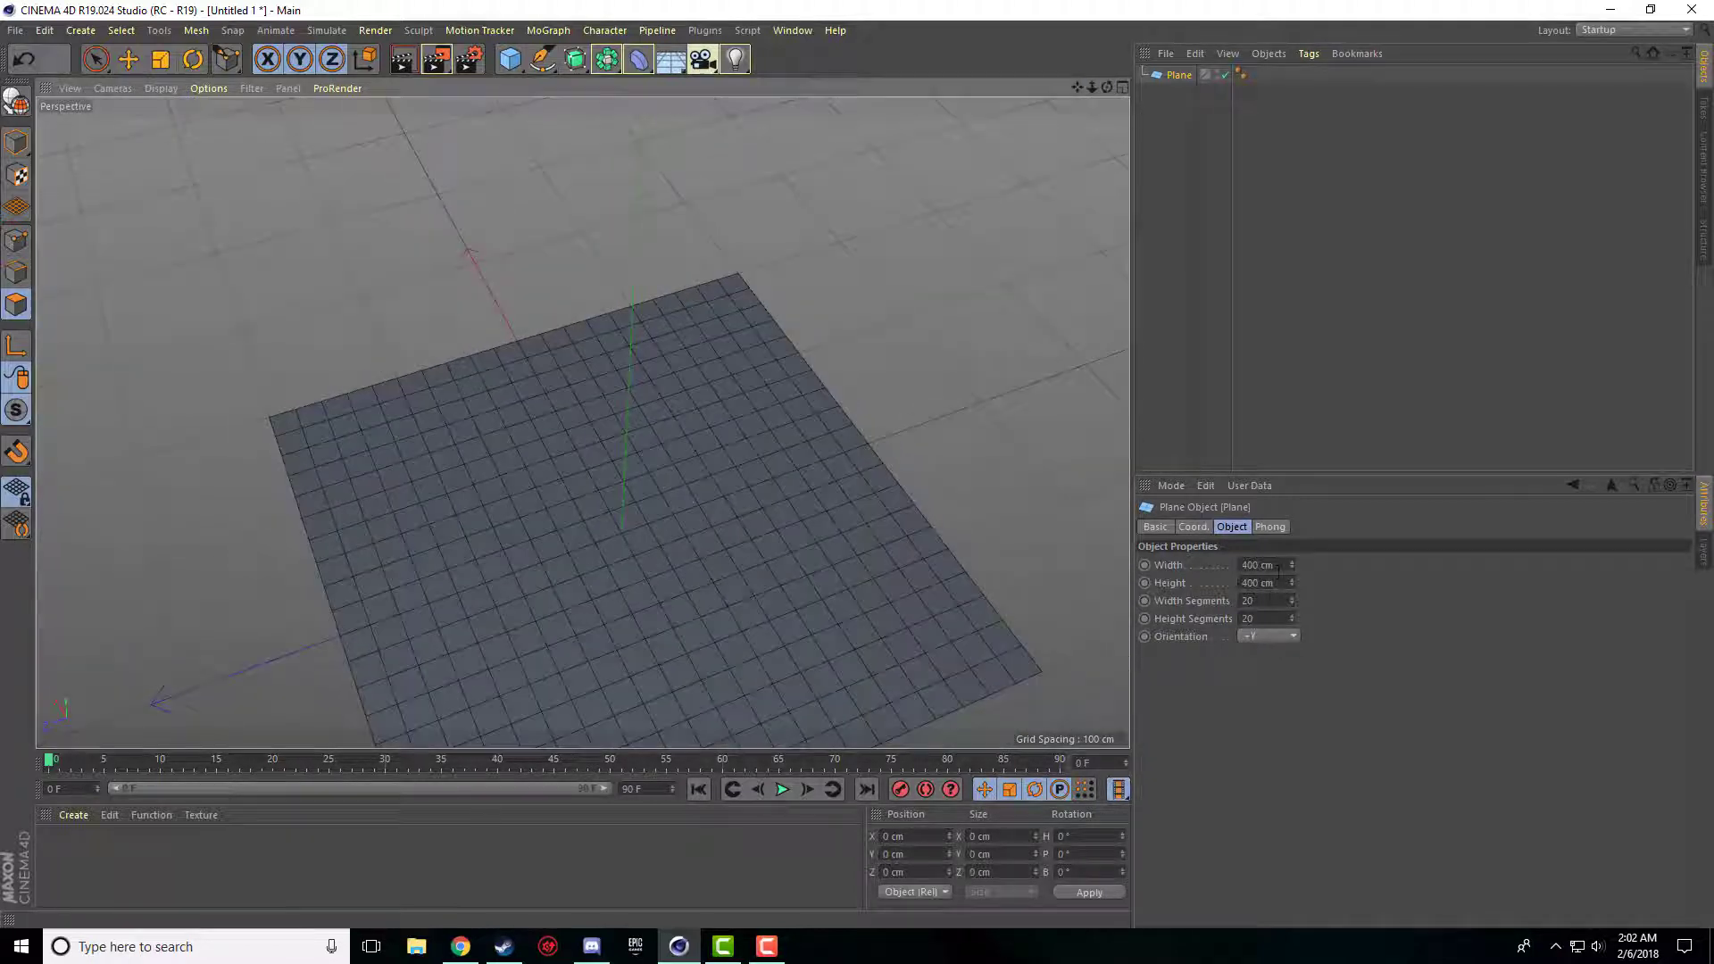
left_click(1274, 602)
type("1")
key("Return")
left_click_drag(1076, 87, 264, 275)
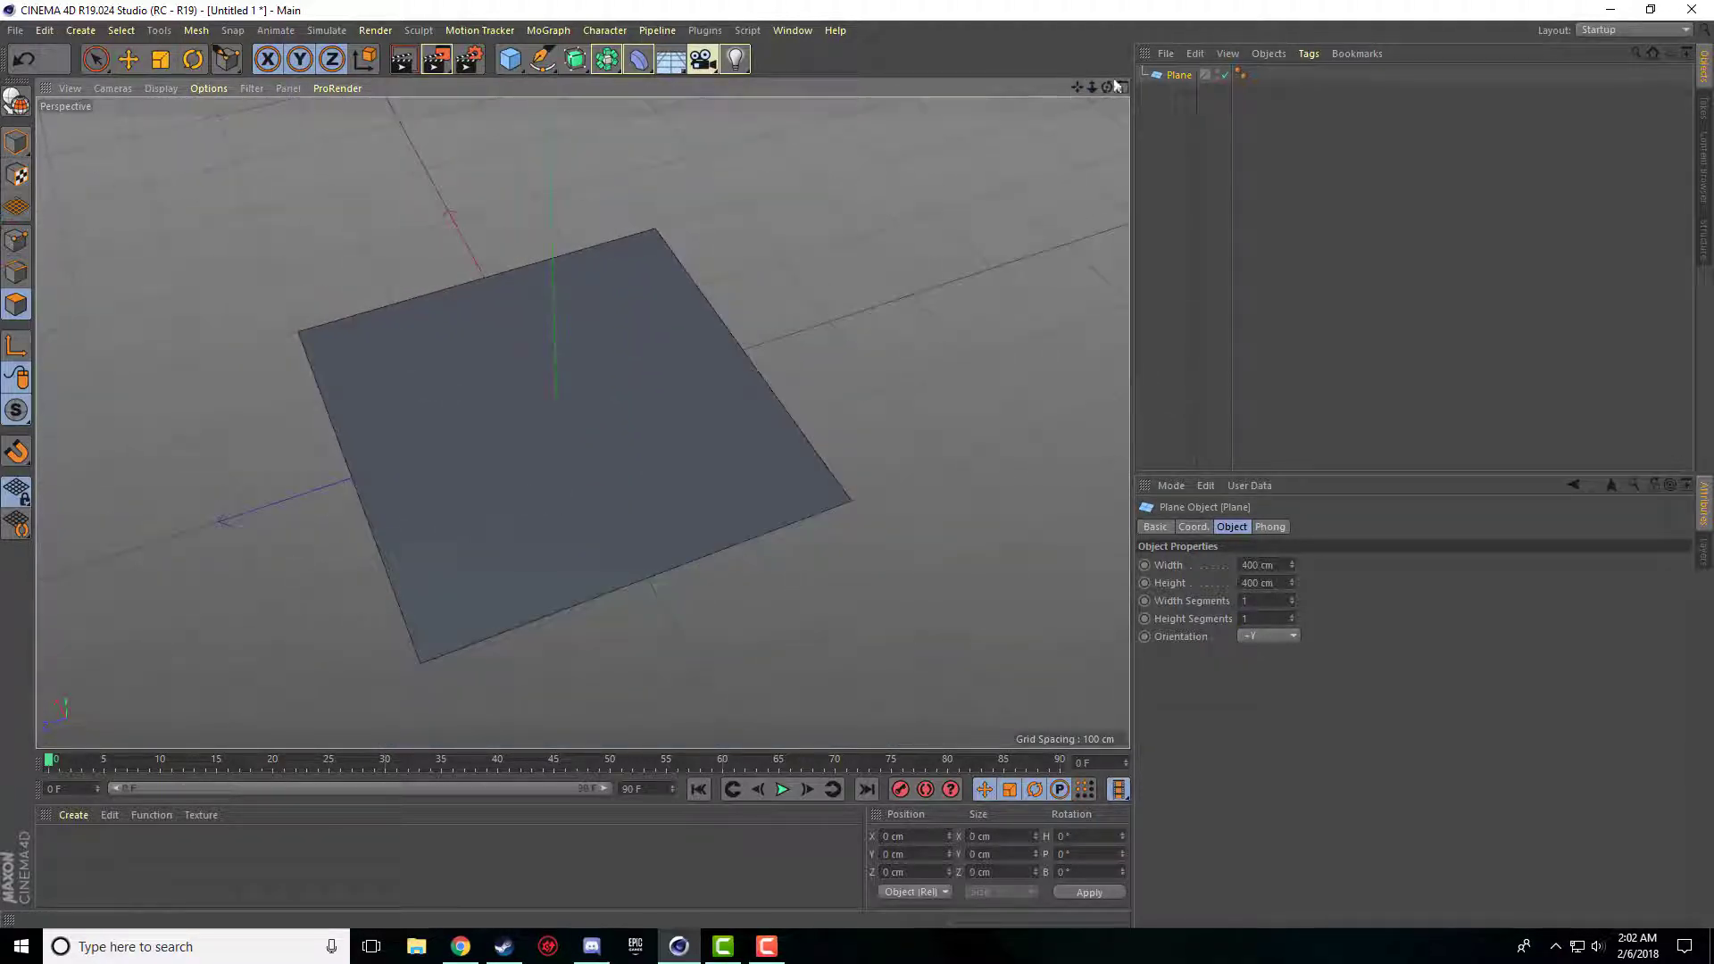
Make the plane editable and select its outer edge on the positive Z side in edge mode with the Move tool.
left_click(21, 141)
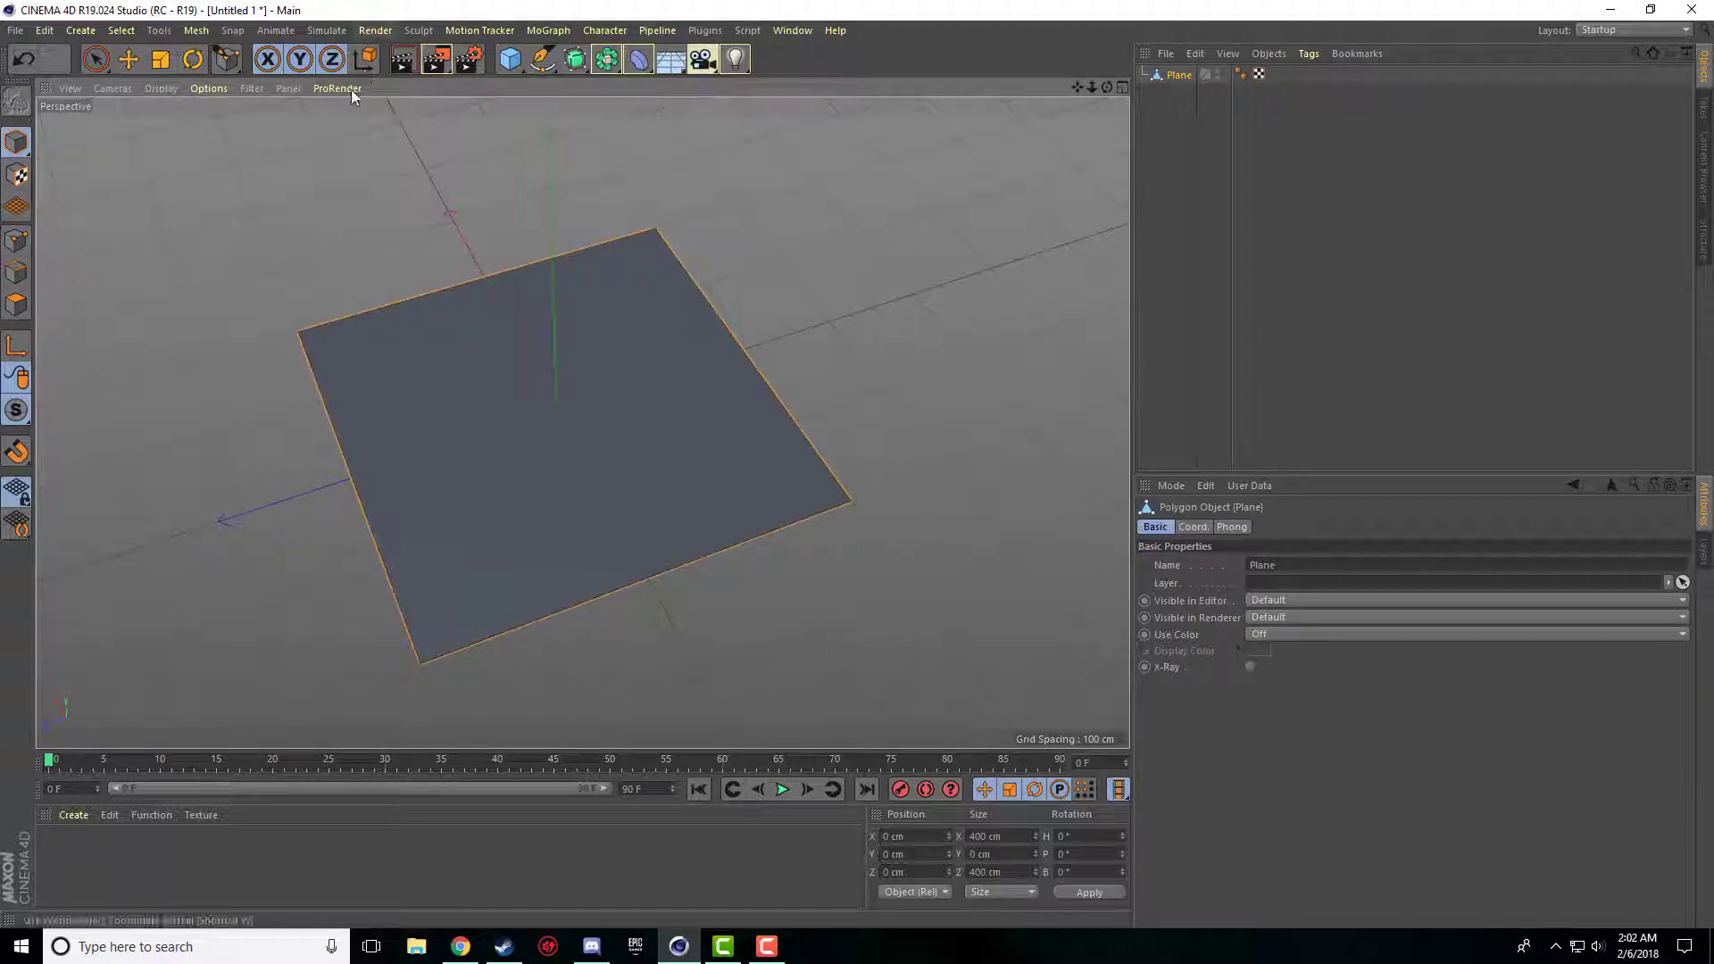
left_click(127, 59)
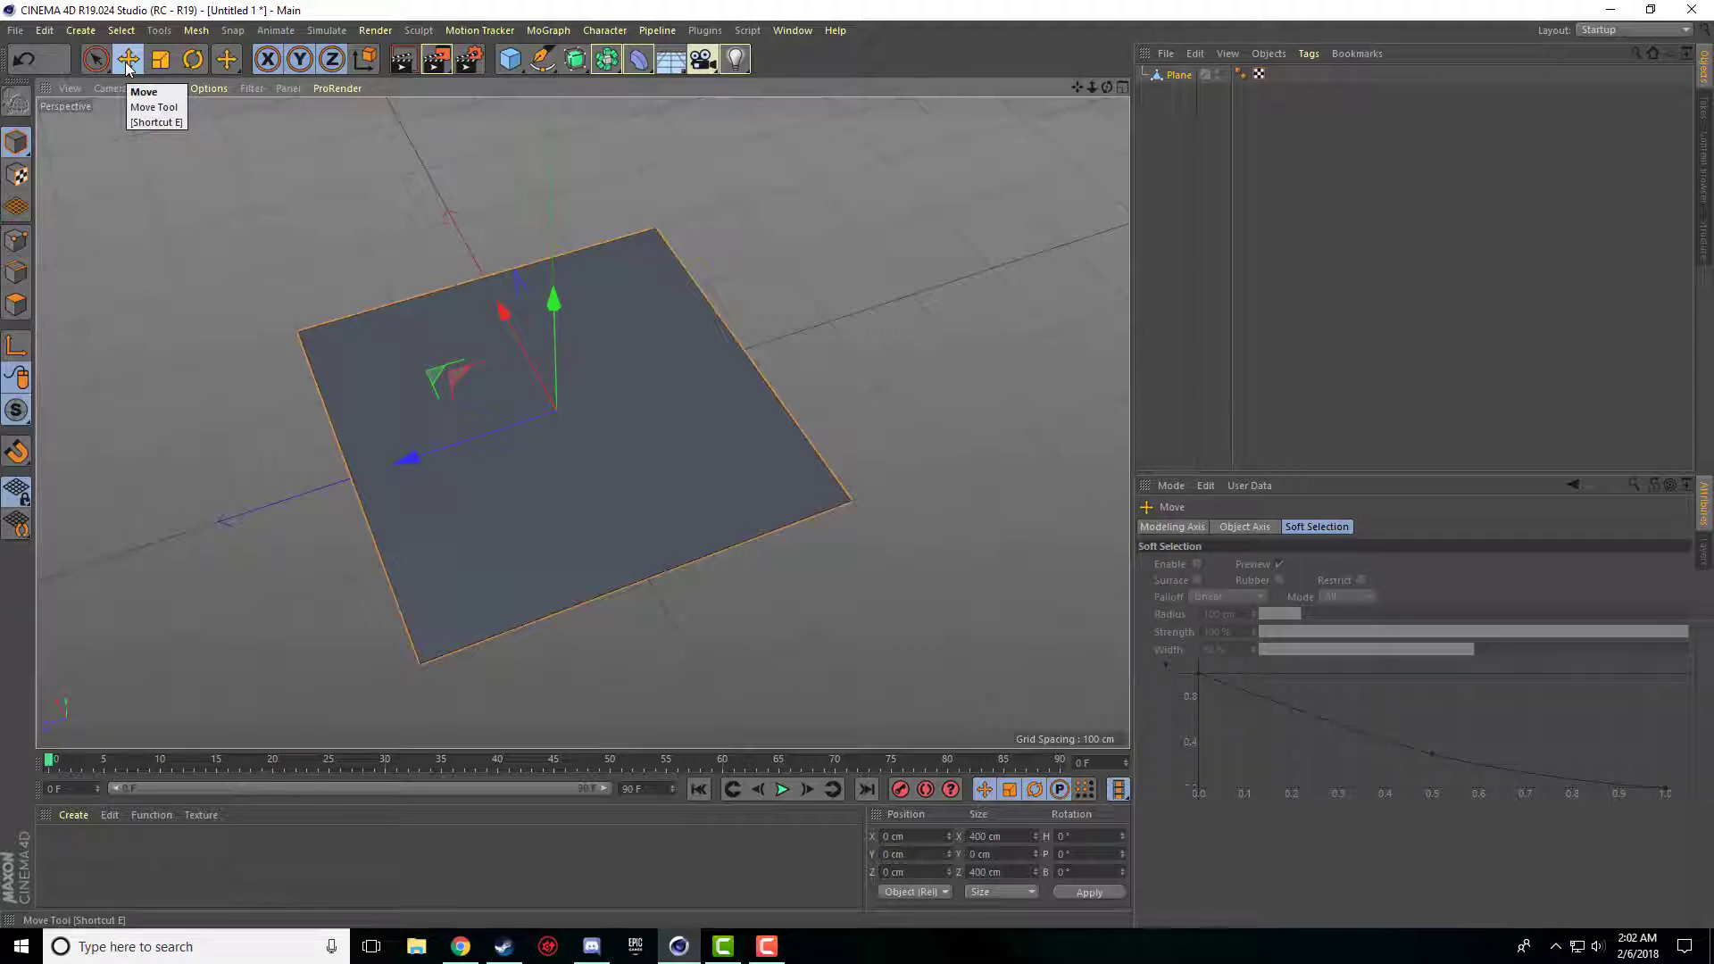
left_click(21, 281)
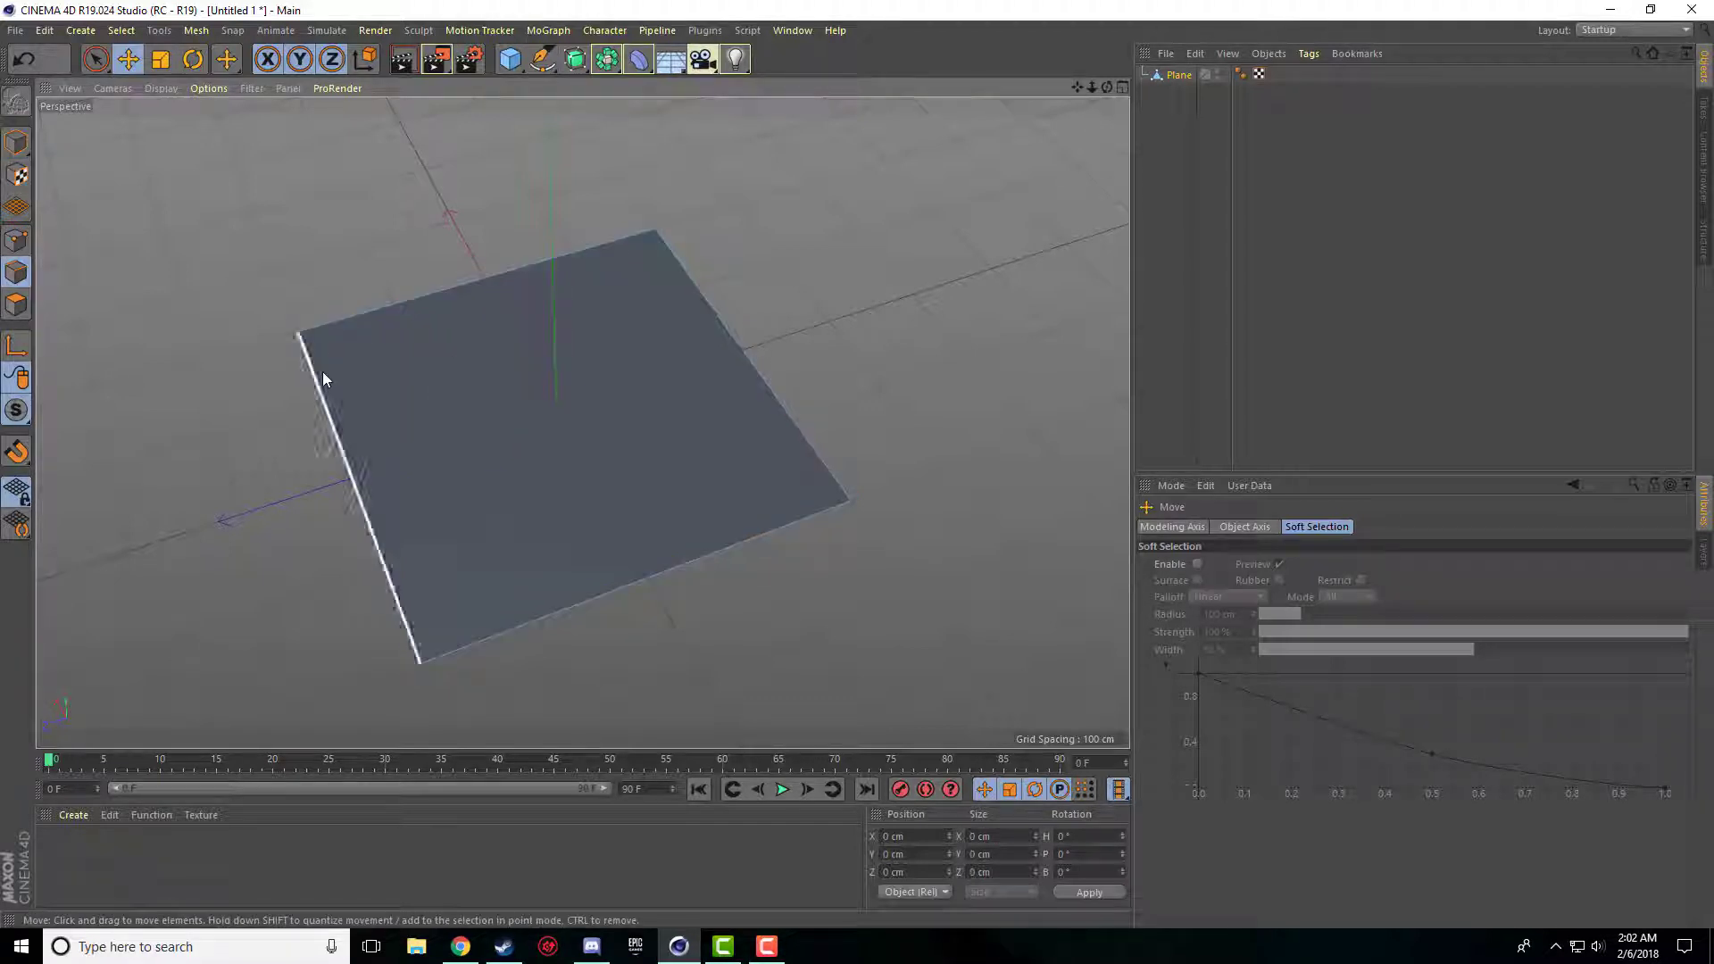
left_click(345, 461)
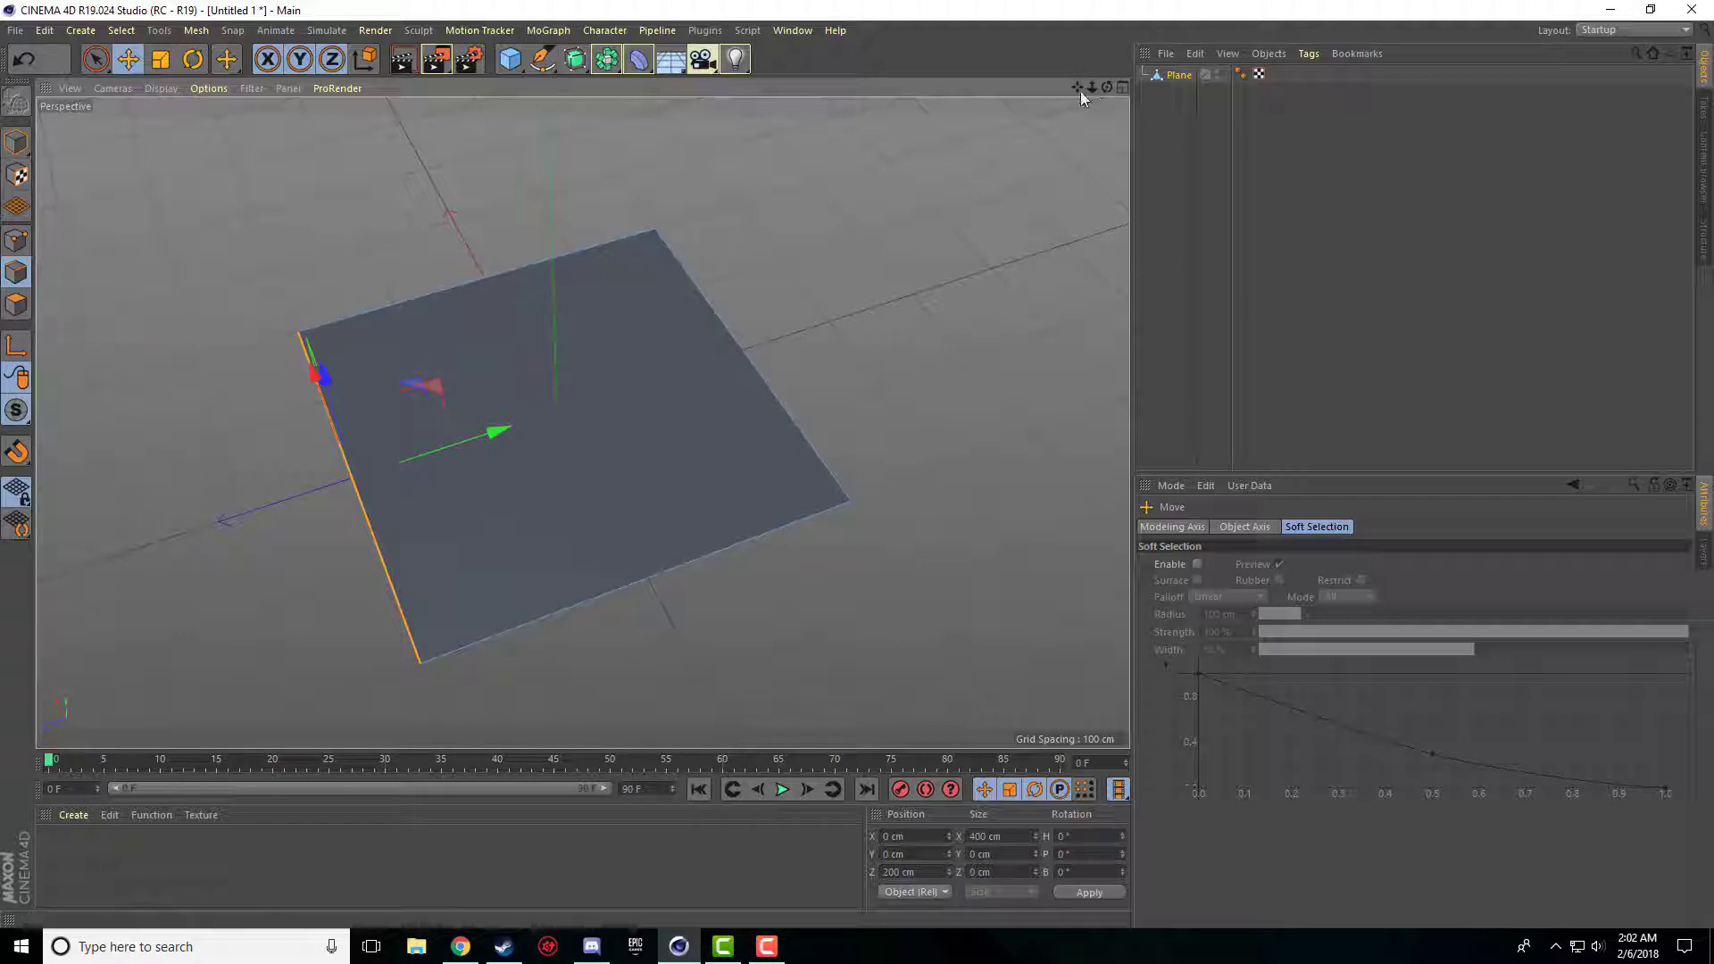
Extrude the plane's selected edge outward by about 194 cm.
left_click_drag(1078, 89, 1284, 0)
scroll(576, 451, "up", 3)
left_click_drag(599, 427, 602, 402)
right_click(493, 431)
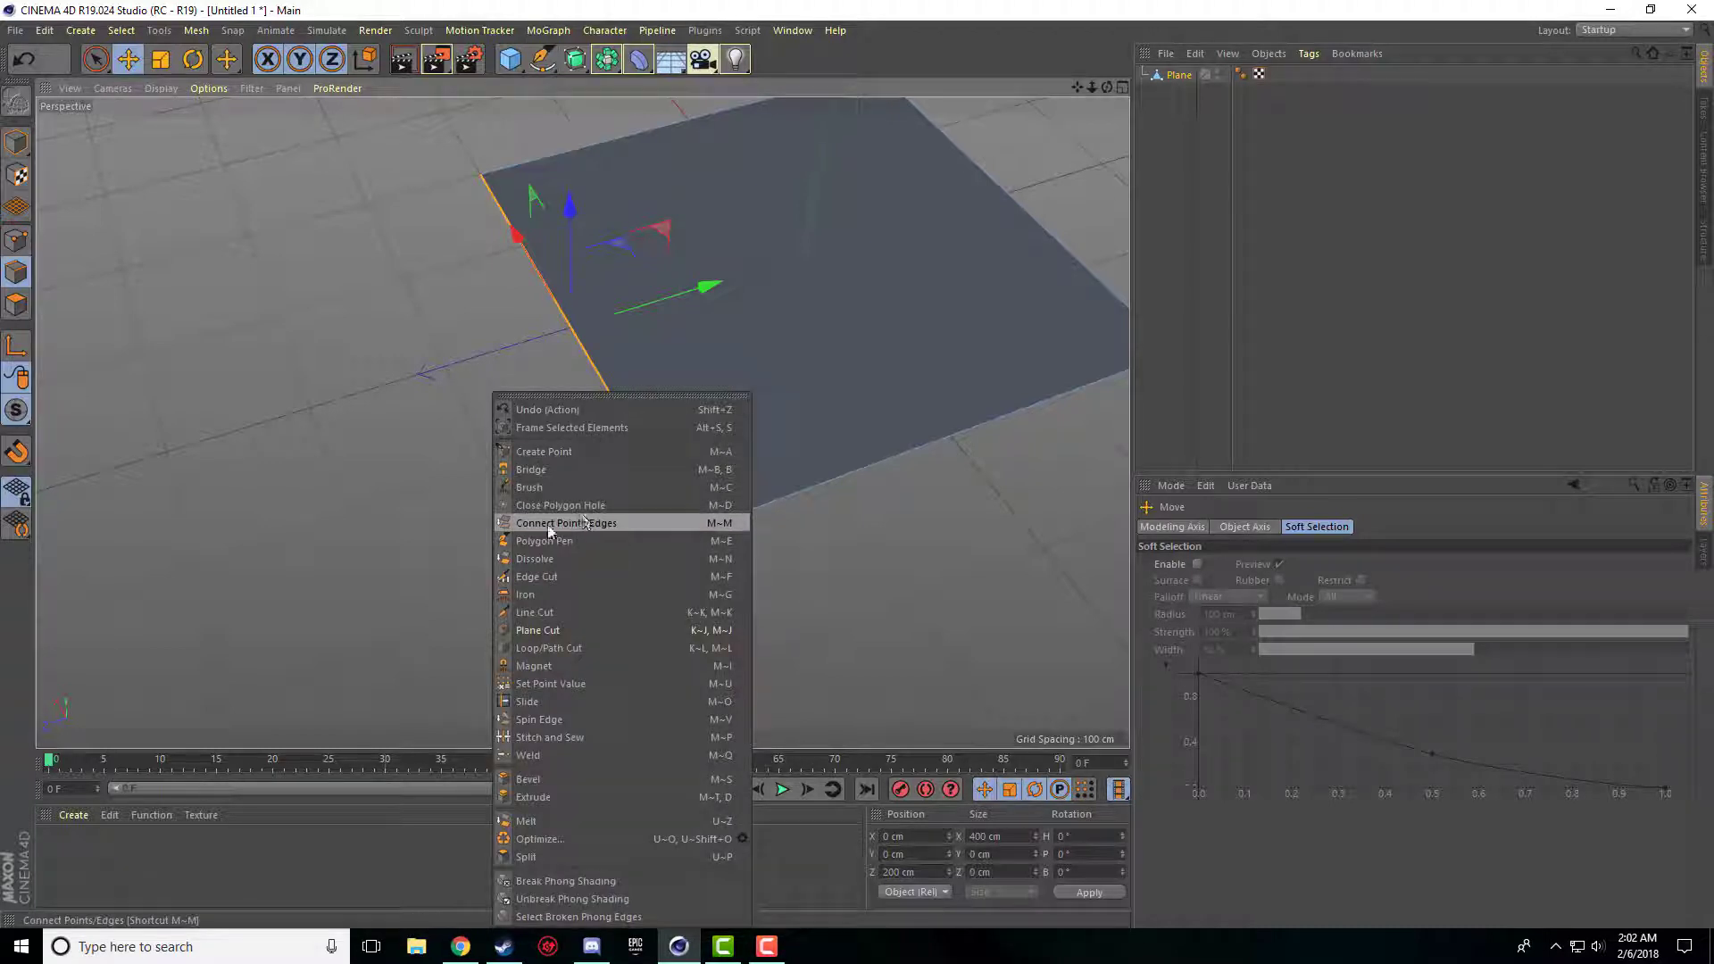
left_click(521, 797)
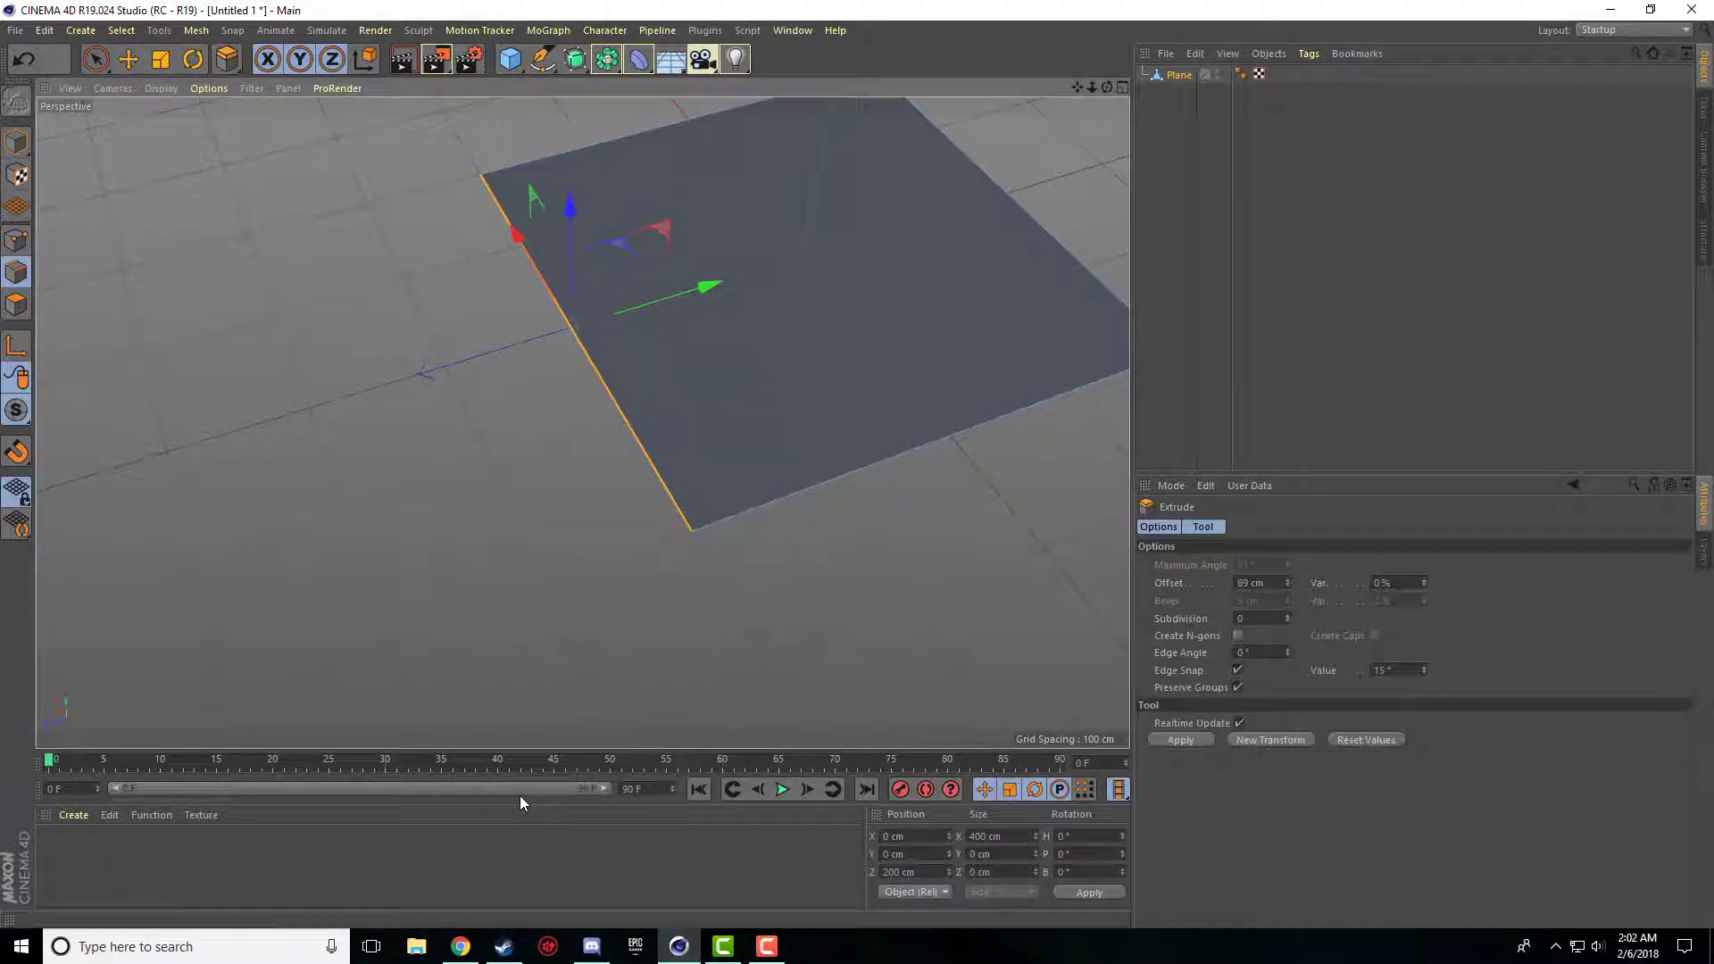
left_click_drag(692, 384, 331, 436)
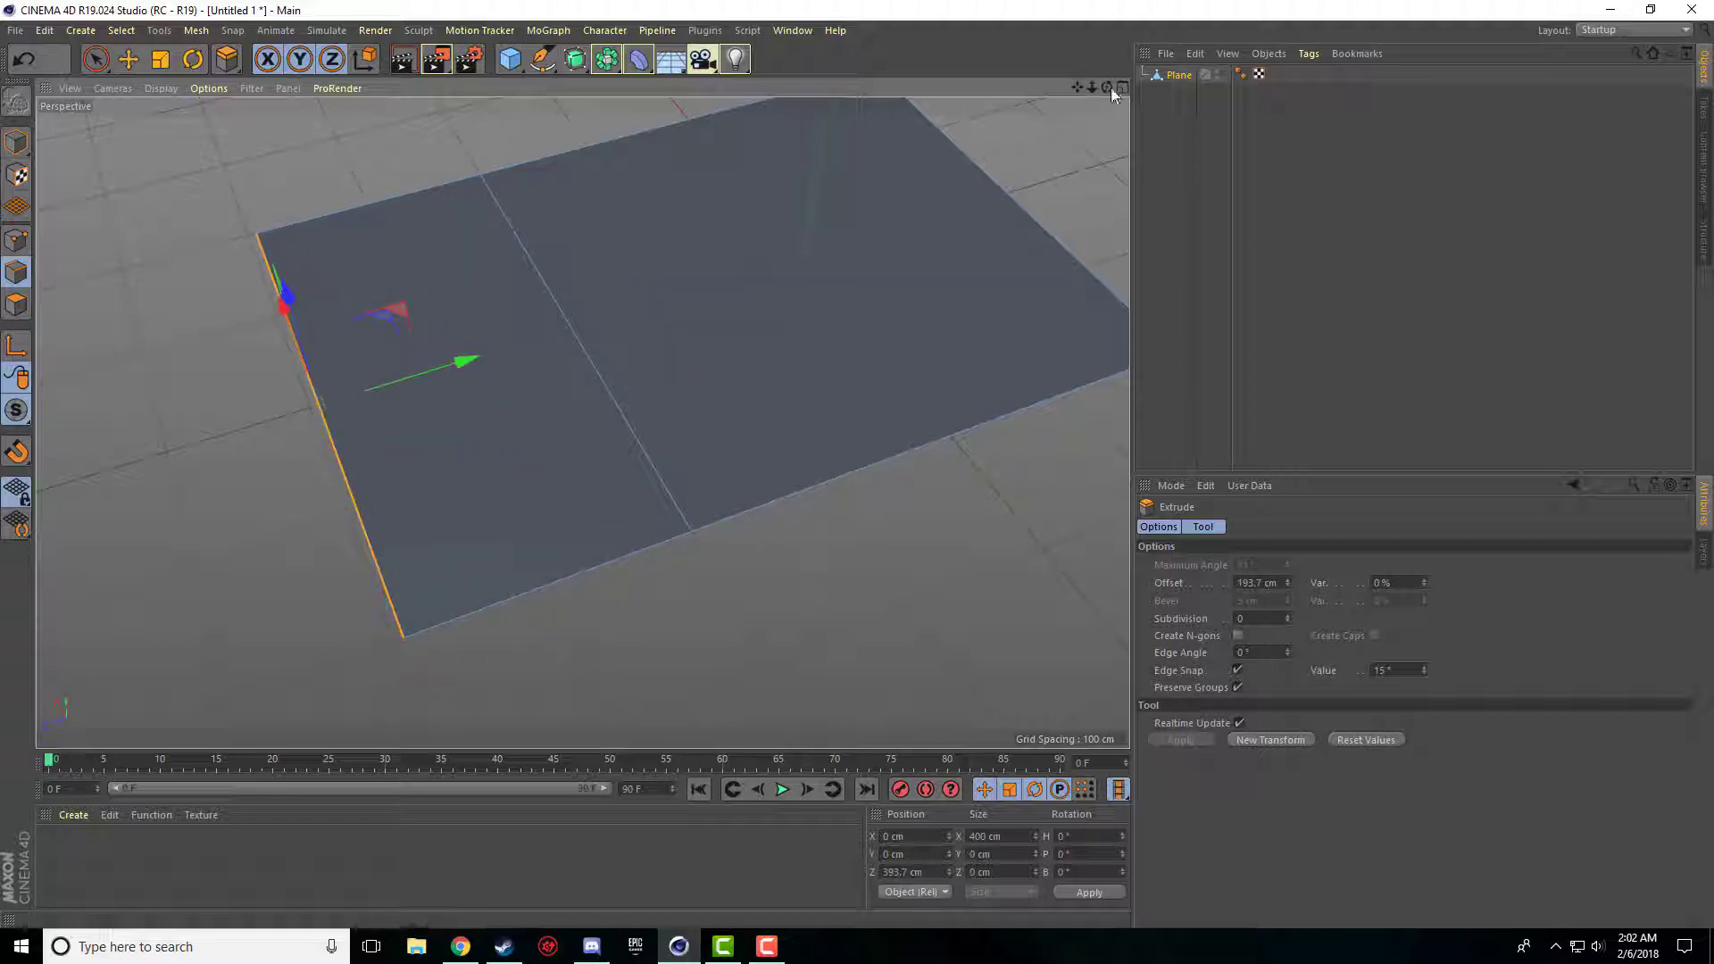
Raise the extruded outer edge above the plane and extrude it outward again by about 110 cm.
left_click_drag(1108, 86, 1053, 134)
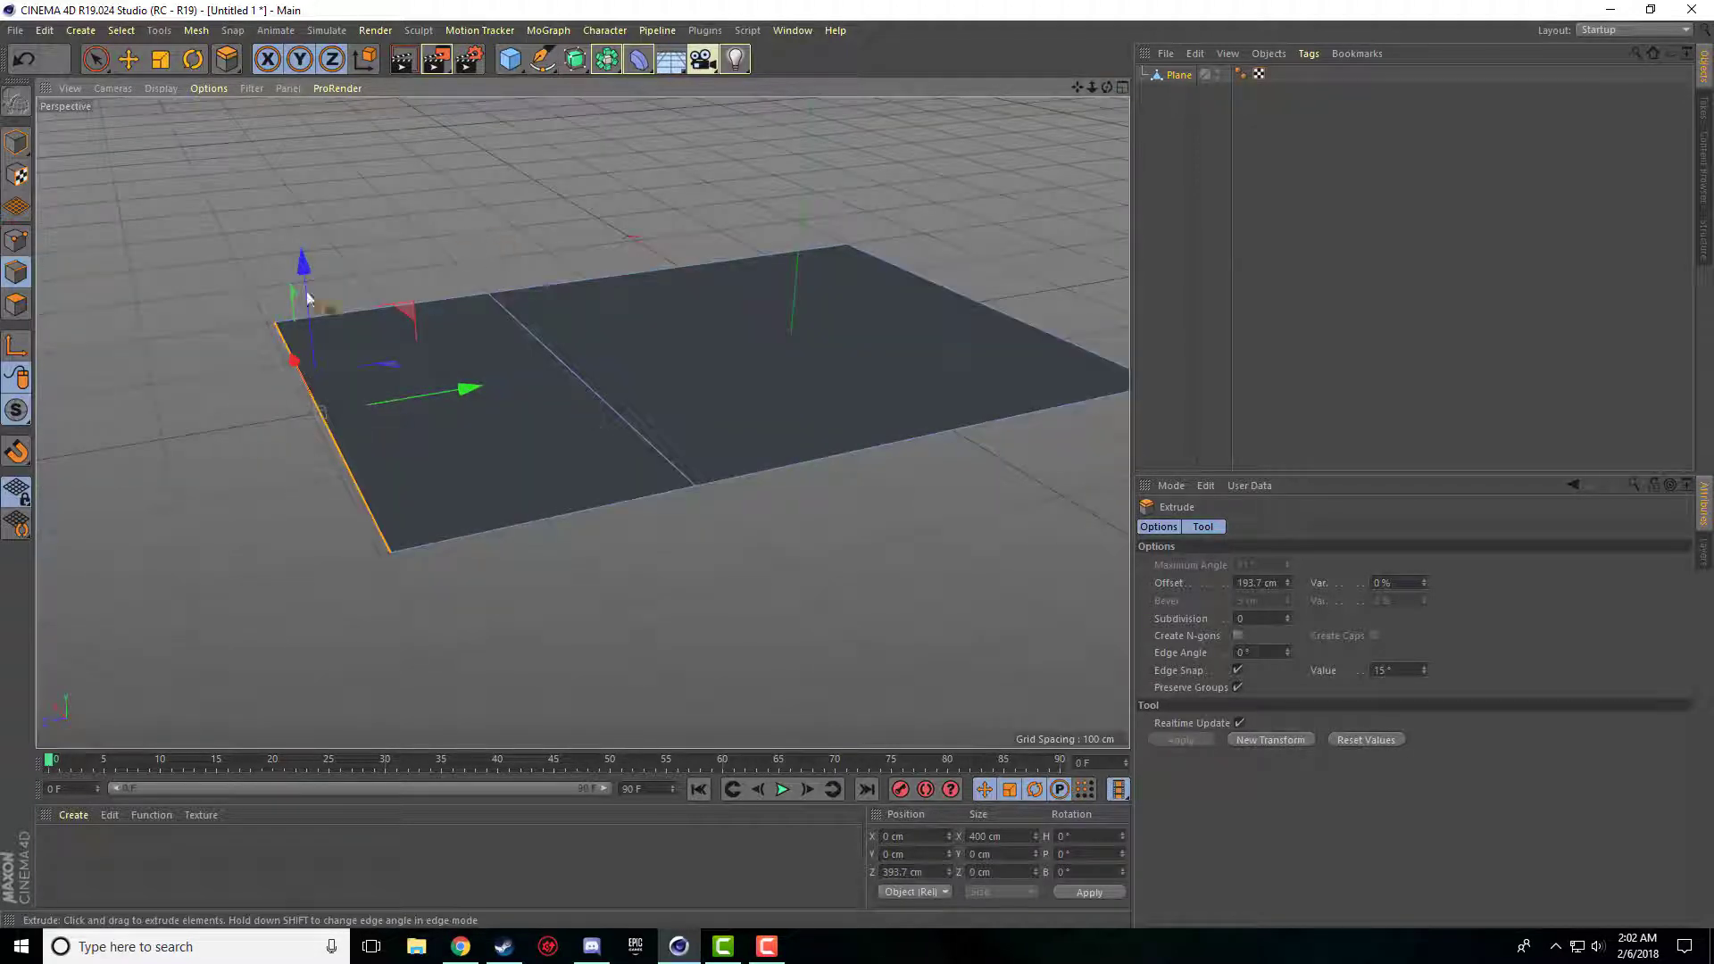
left_click_drag(301, 259, 318, 148)
left_click_drag(488, 193, 143, 247)
left_click_drag(1079, 89, 1139, 2)
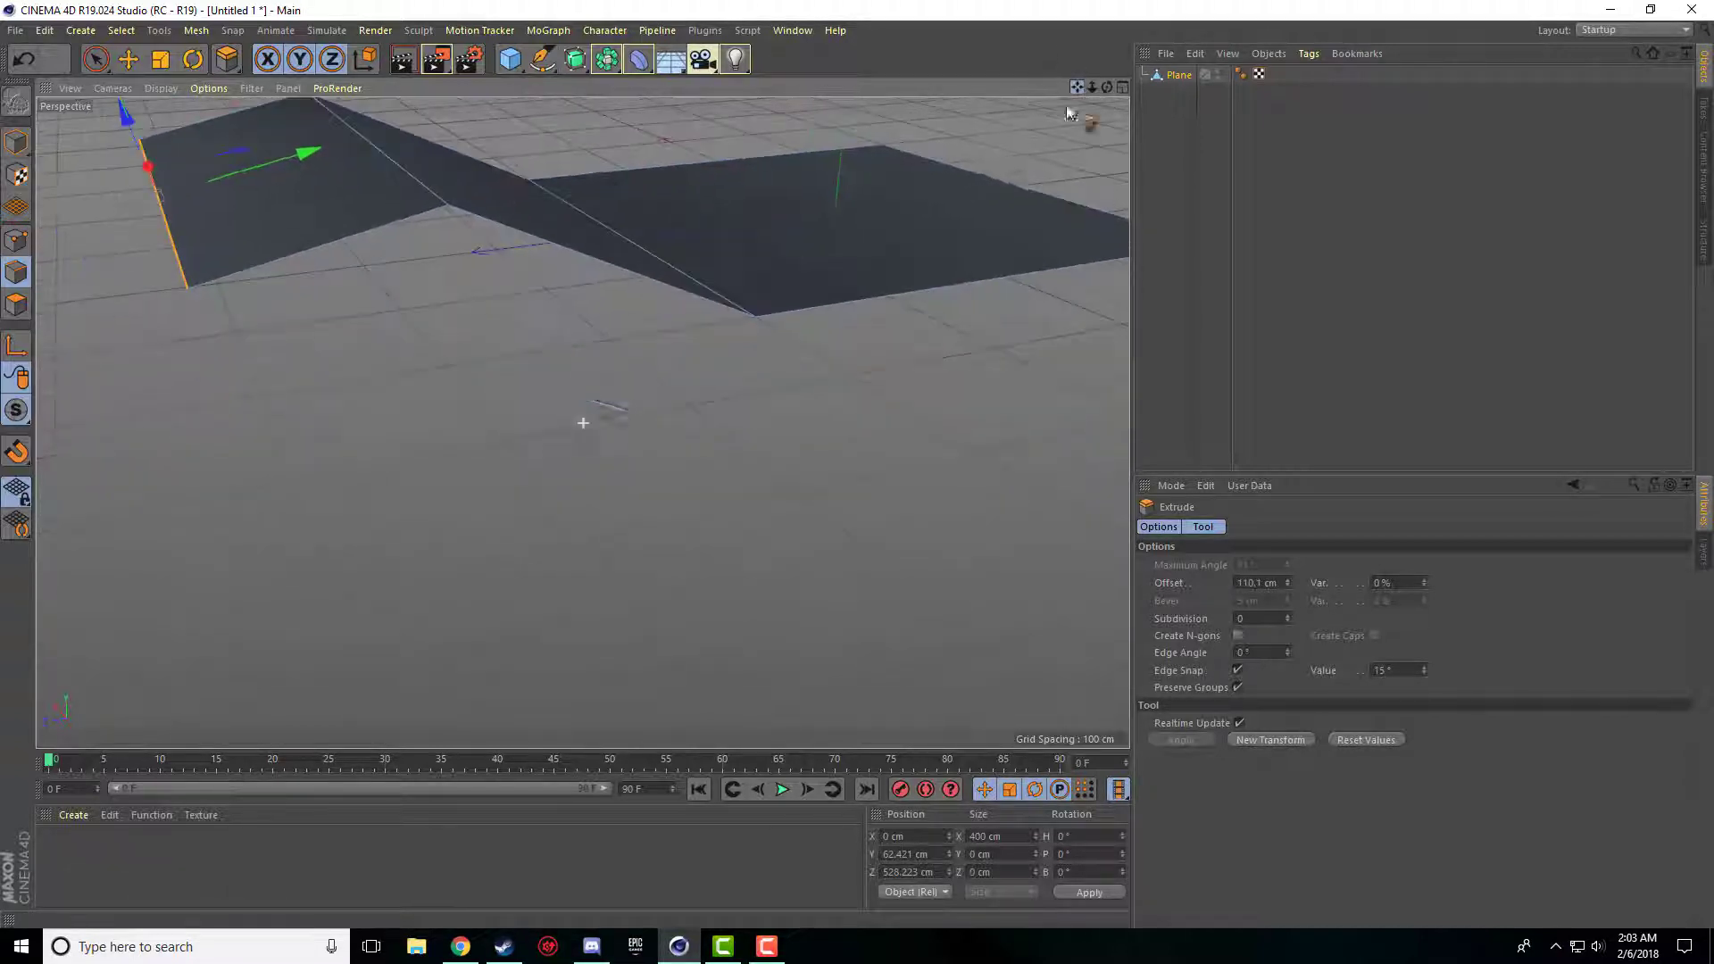
Extrude and reposition the selected edge repeatedly so the strip curls down and back beneath the plane, making the last extrusion about 154 cm.
scroll(869, 211, "down", 5)
left_click_drag(543, 358, 493, 355)
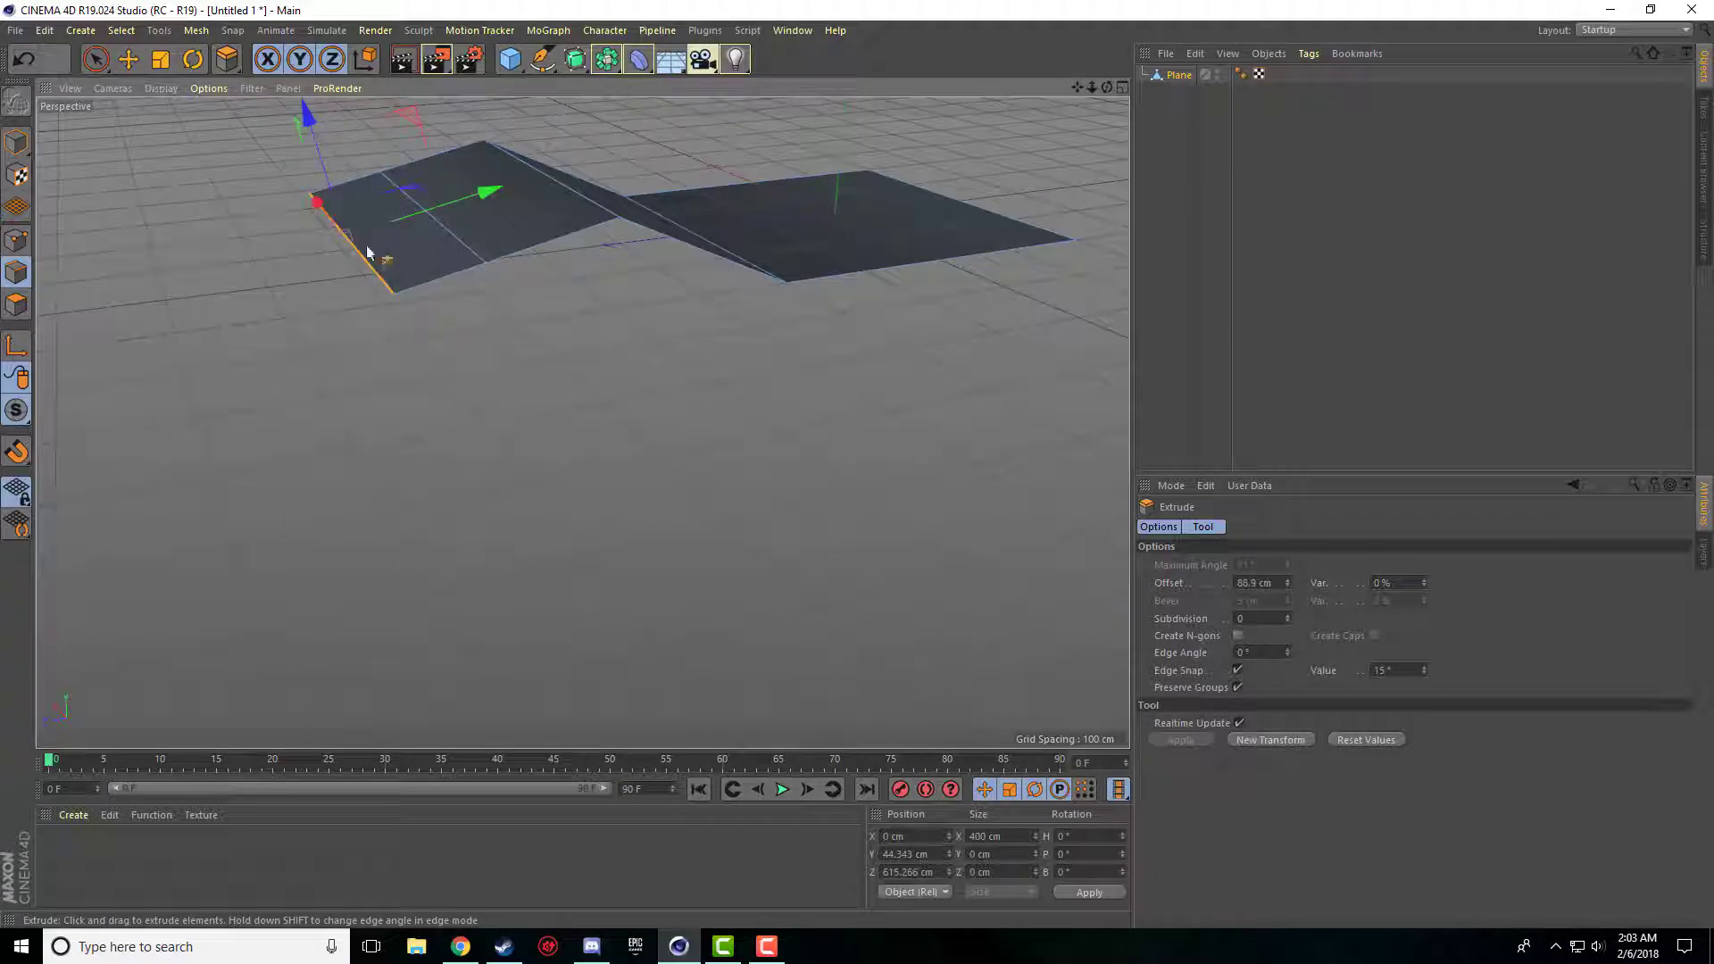
left_click_drag(306, 115, 801, 328)
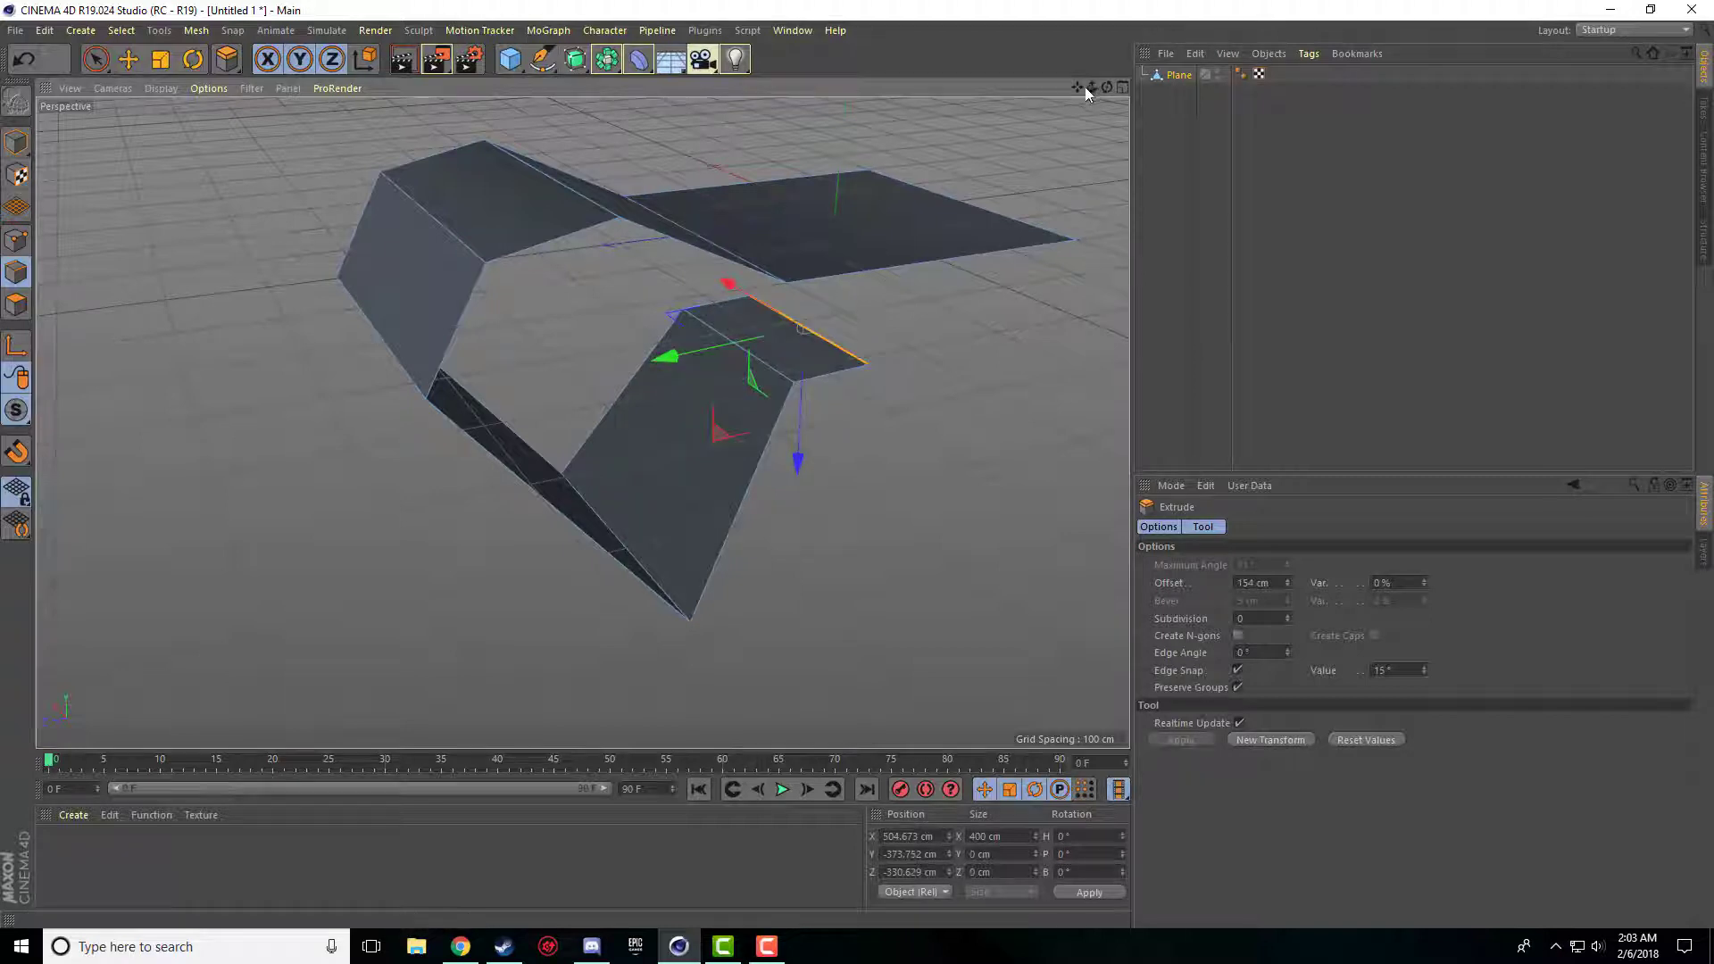
Add a Symmetry object and make the plane its child.
left_click_drag(1079, 88, 1116, 98)
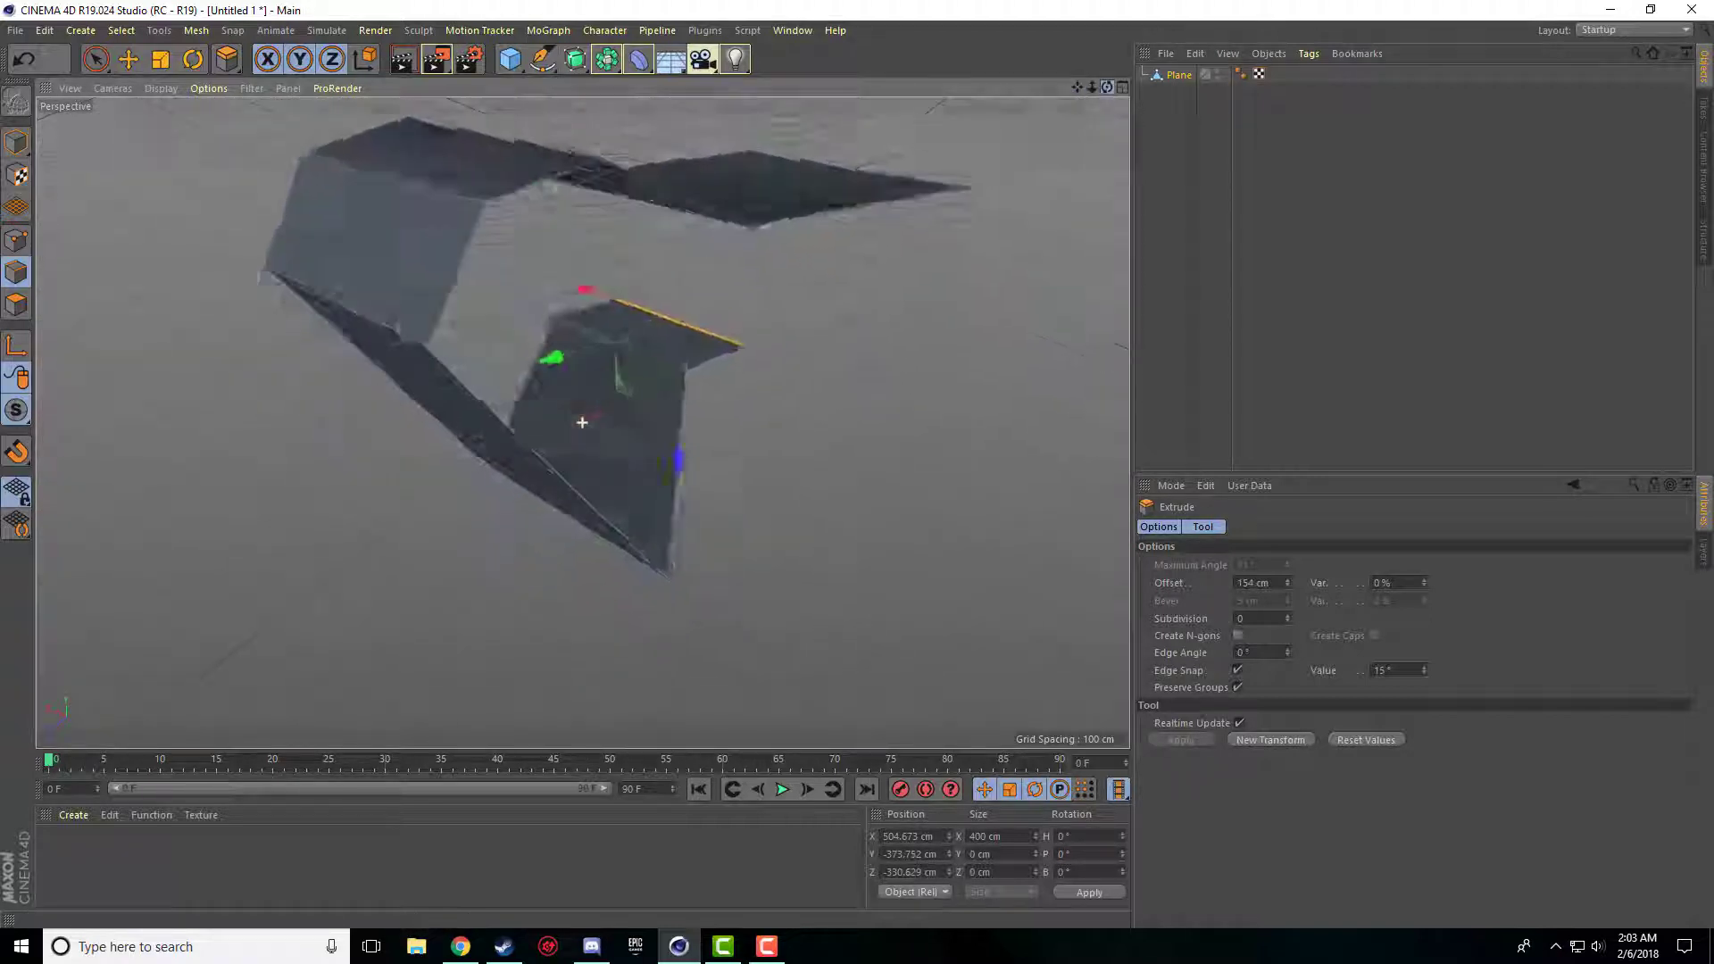
left_click_drag(583, 422, 838, 291, "alt")
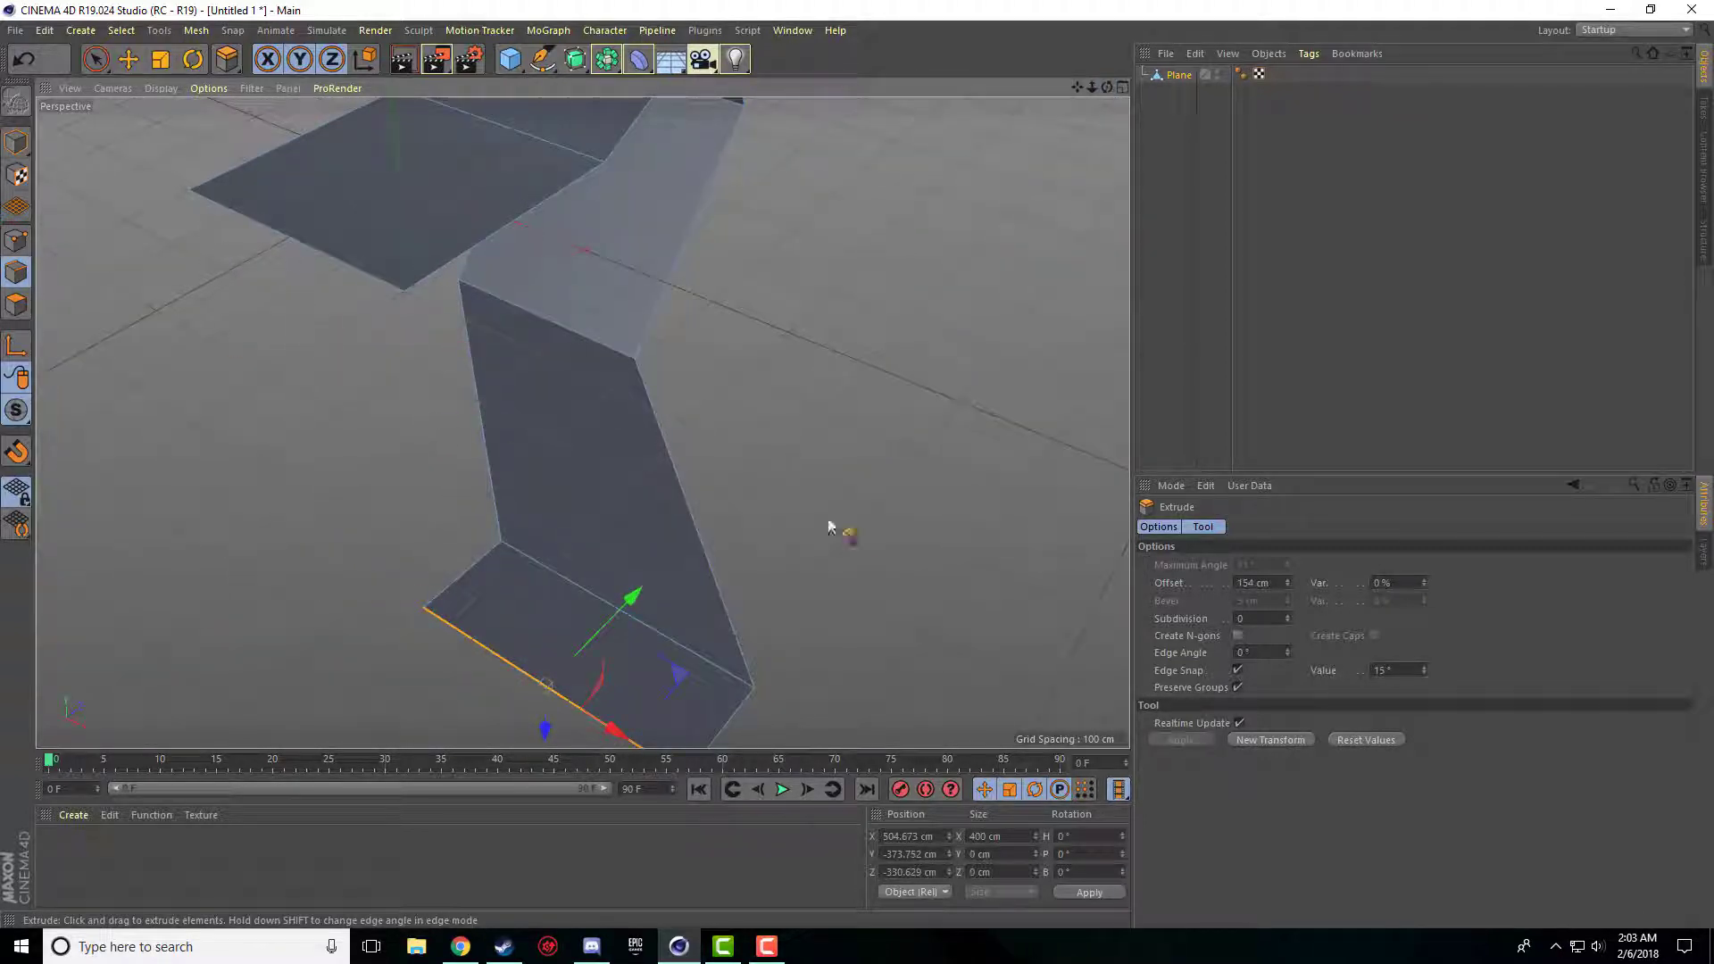
left_click_drag(1078, 86, 582, 421)
scroll(935, 175, "down", 3)
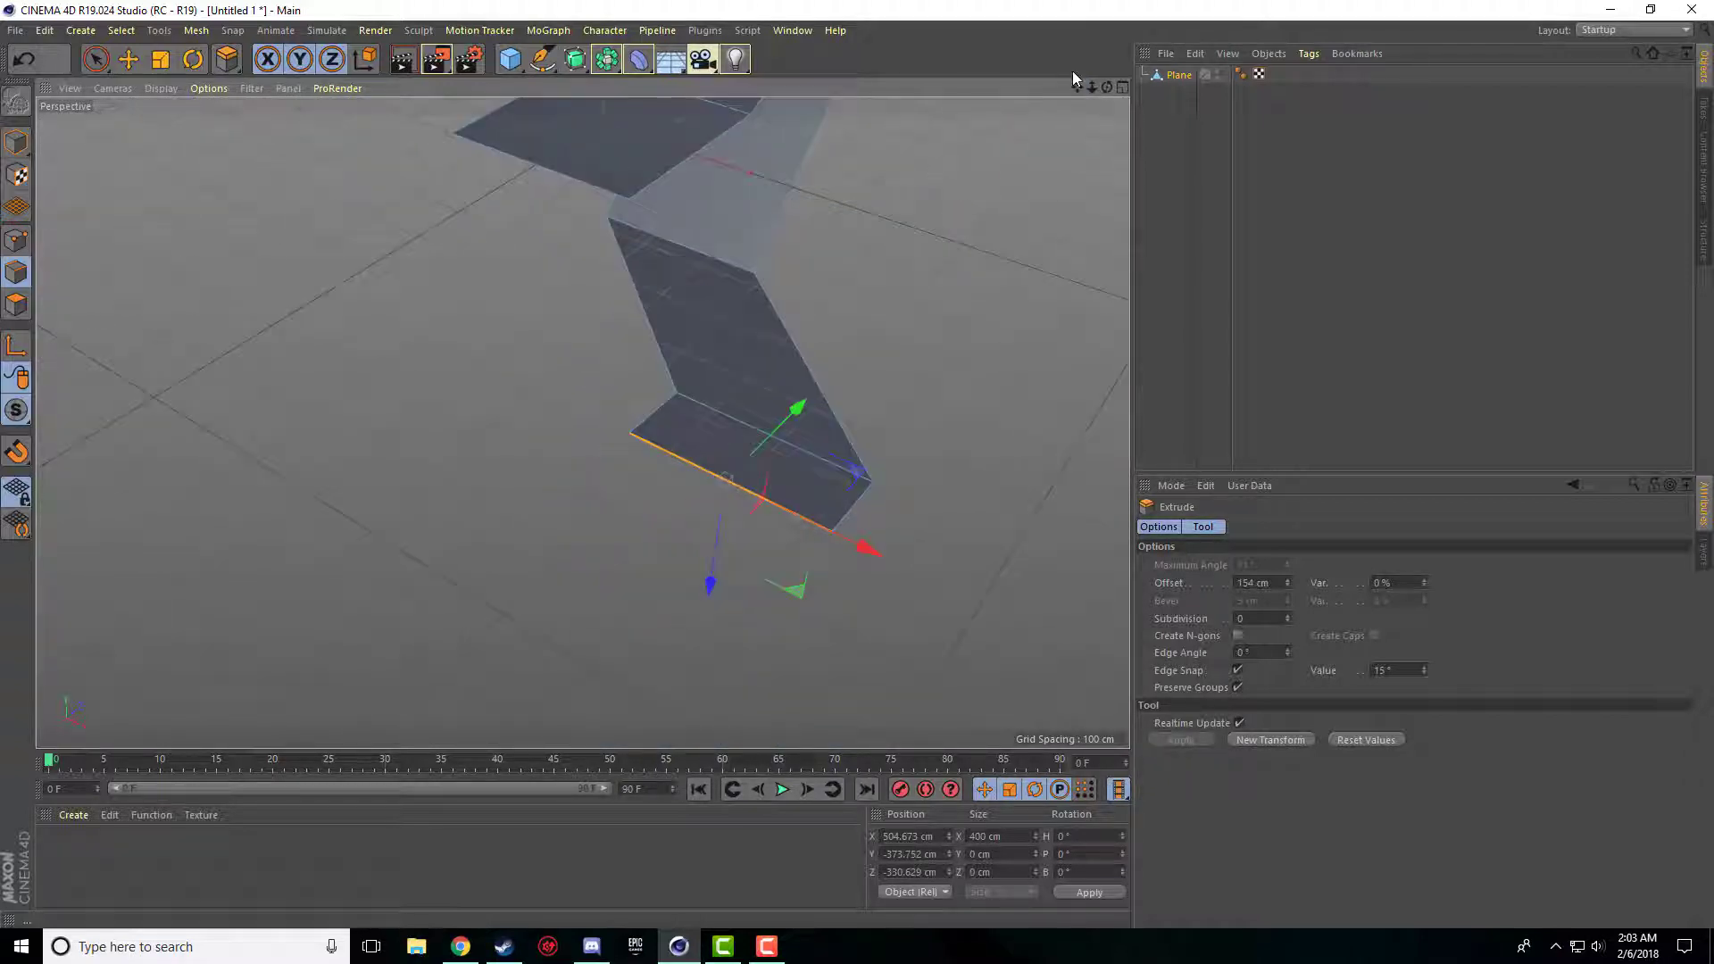
left_click_drag(1078, 87, 582, 423)
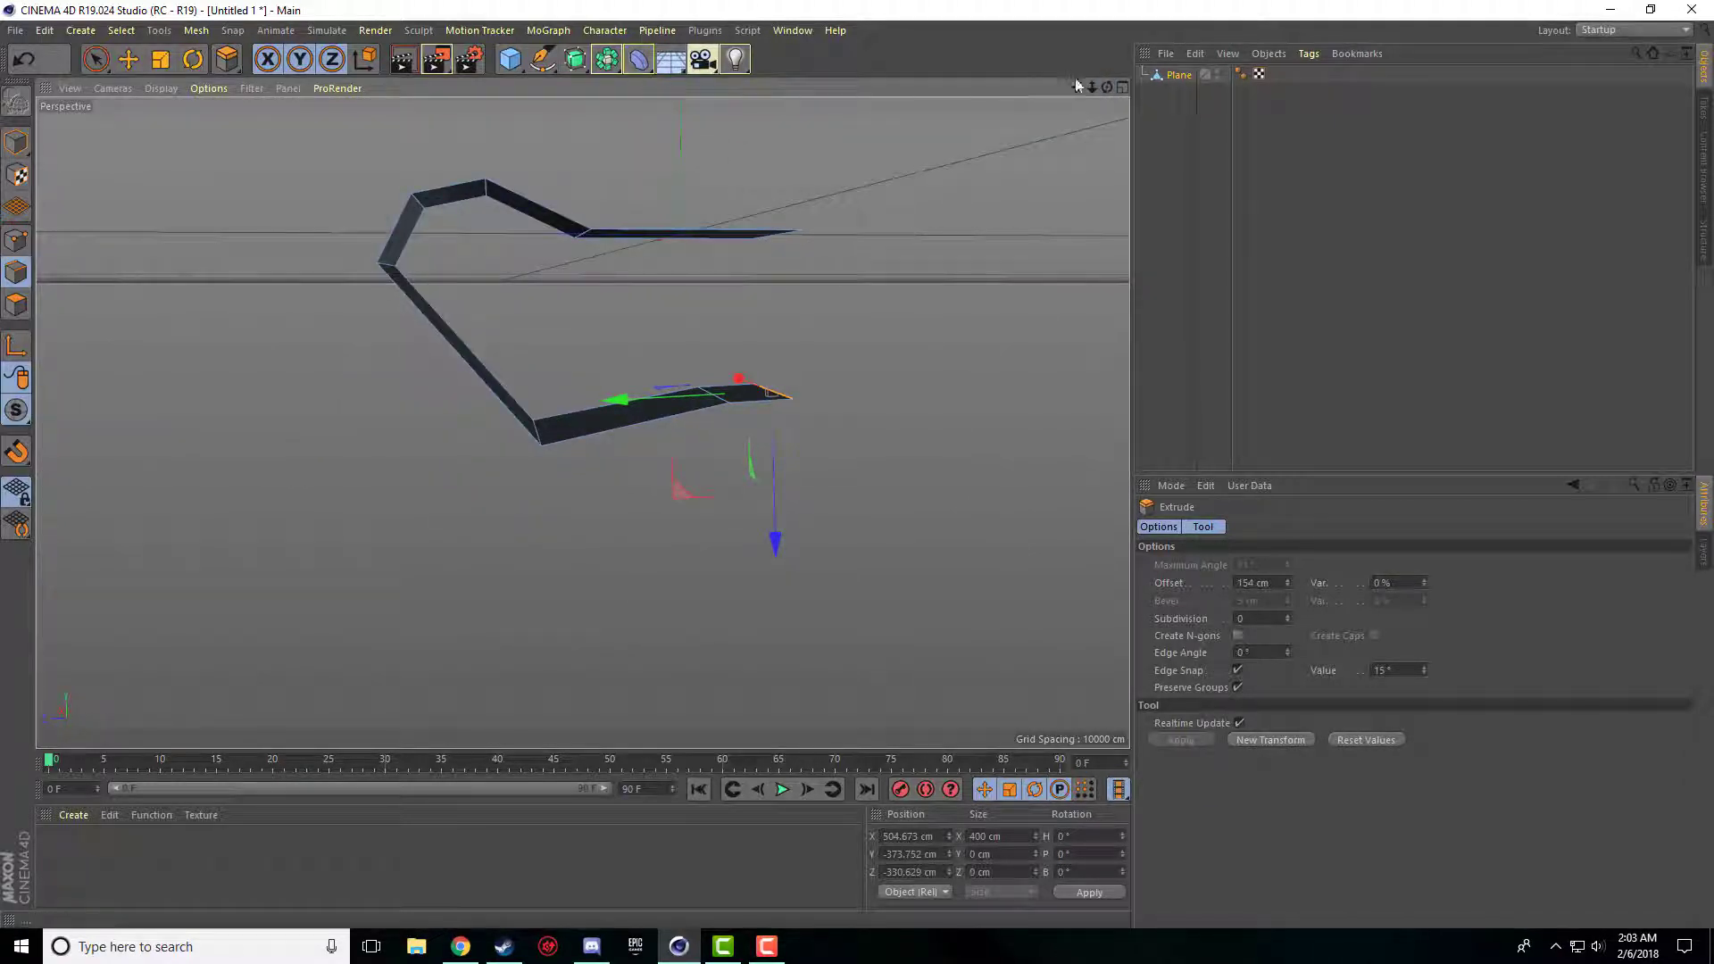
left_click_drag(1077, 87, 582, 422)
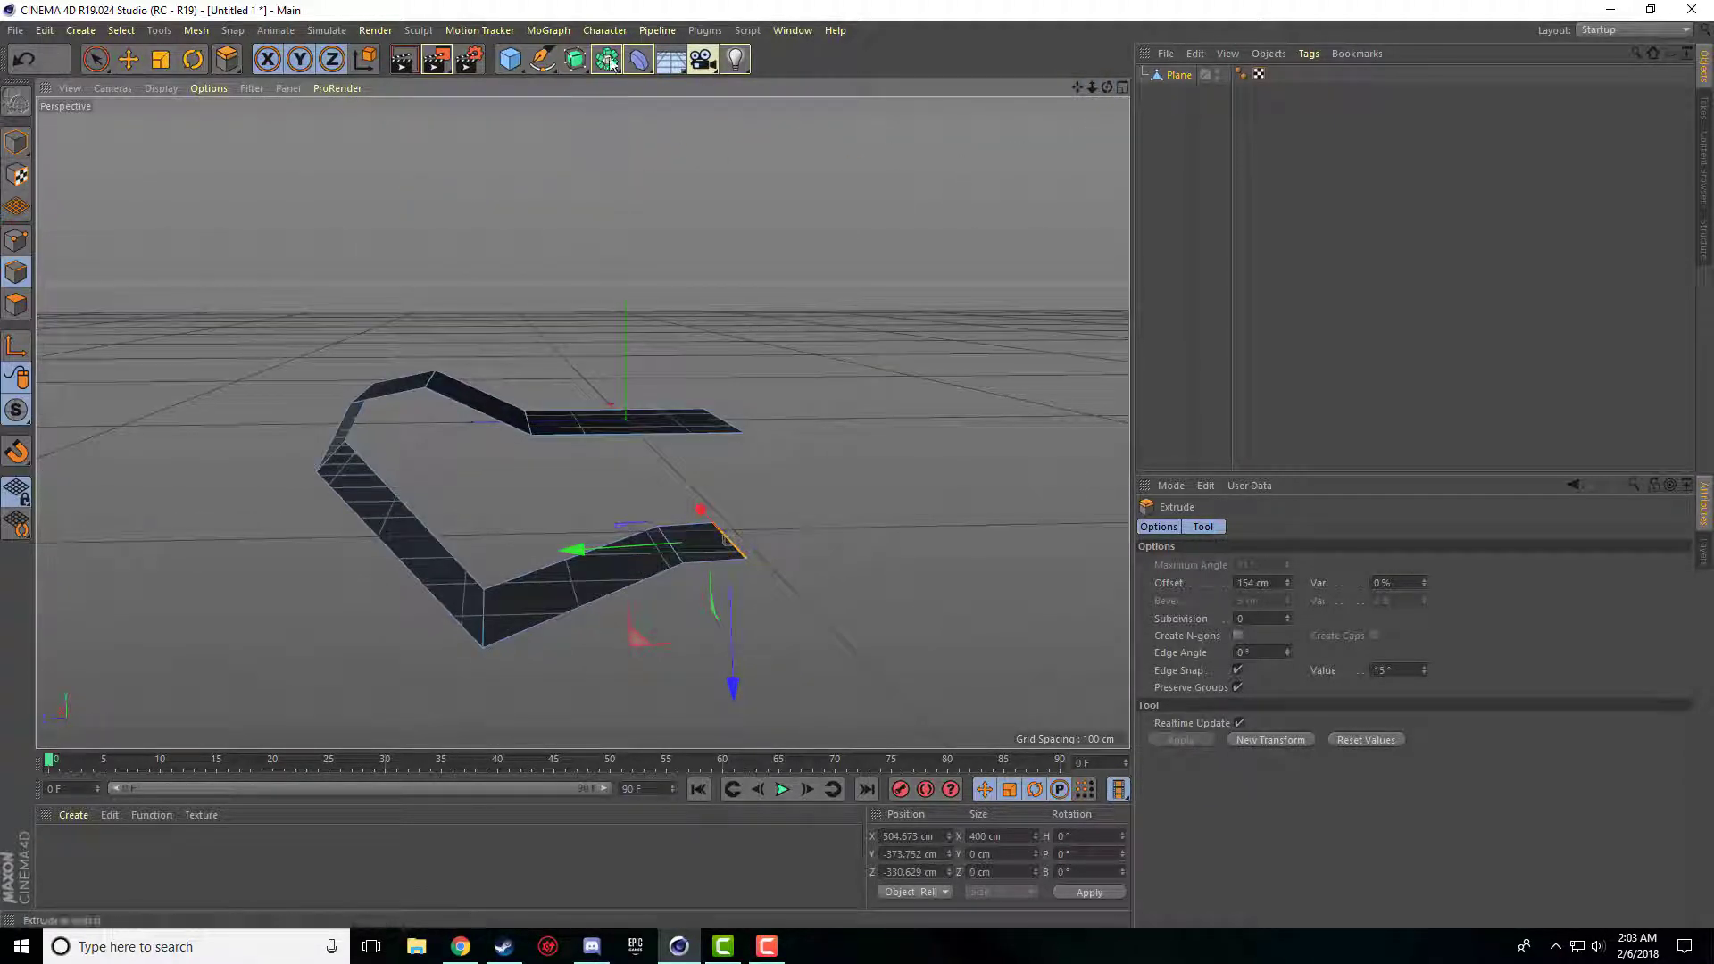
left_click_drag(613, 60, 872, 152)
scroll(1010, 175, "up", 2)
left_click_drag(1177, 93, 1181, 77)
scroll(887, 375, "down", 2)
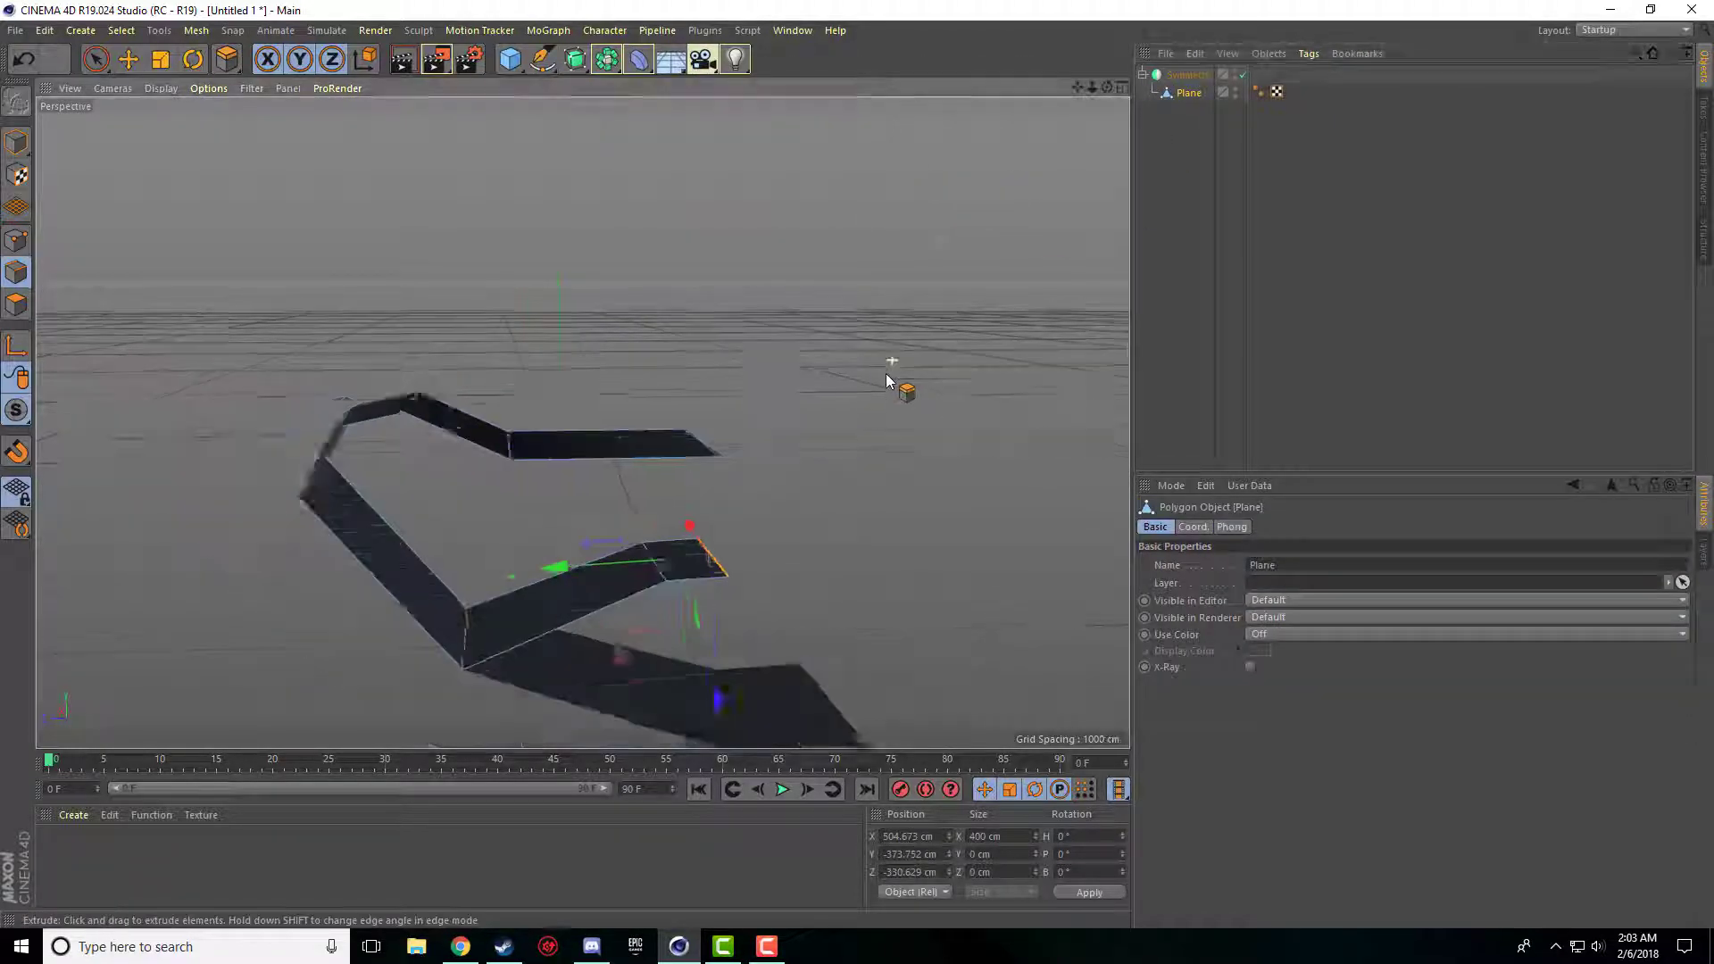
Set the Symmetry object's mirror plane to XY.
left_click_drag(885, 376, 982, 331, "alt")
left_click(1188, 75)
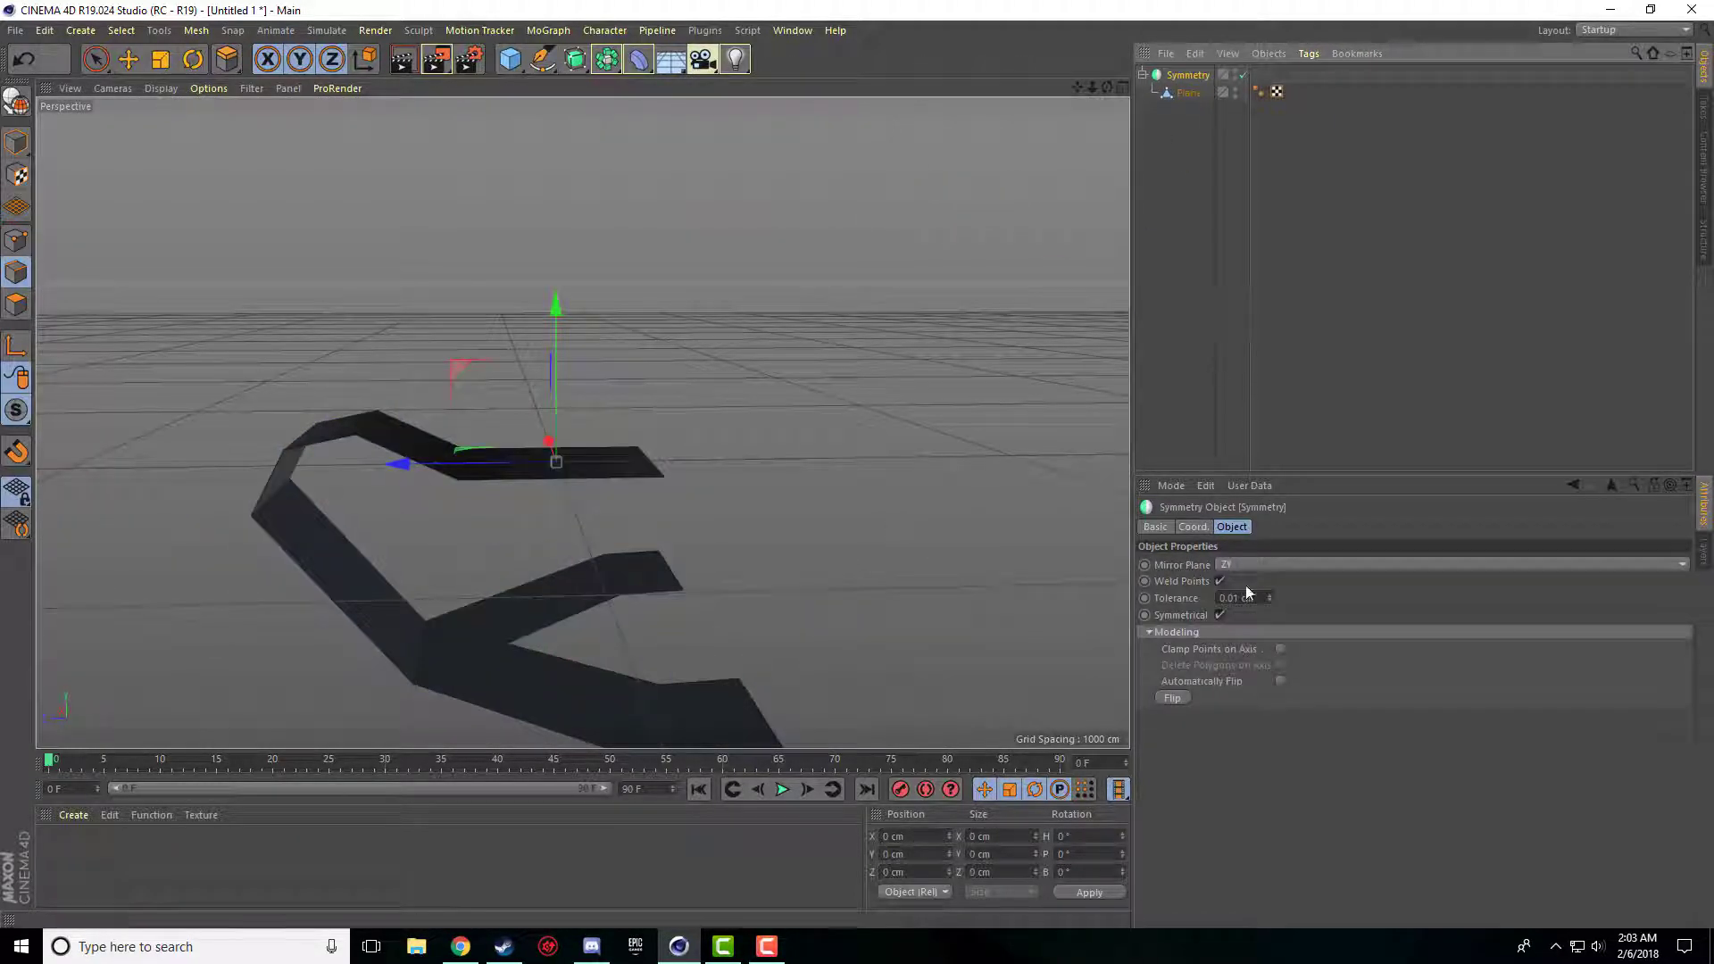
scroll(1245, 565, "down", 1)
scroll(1244, 564, "up", 2)
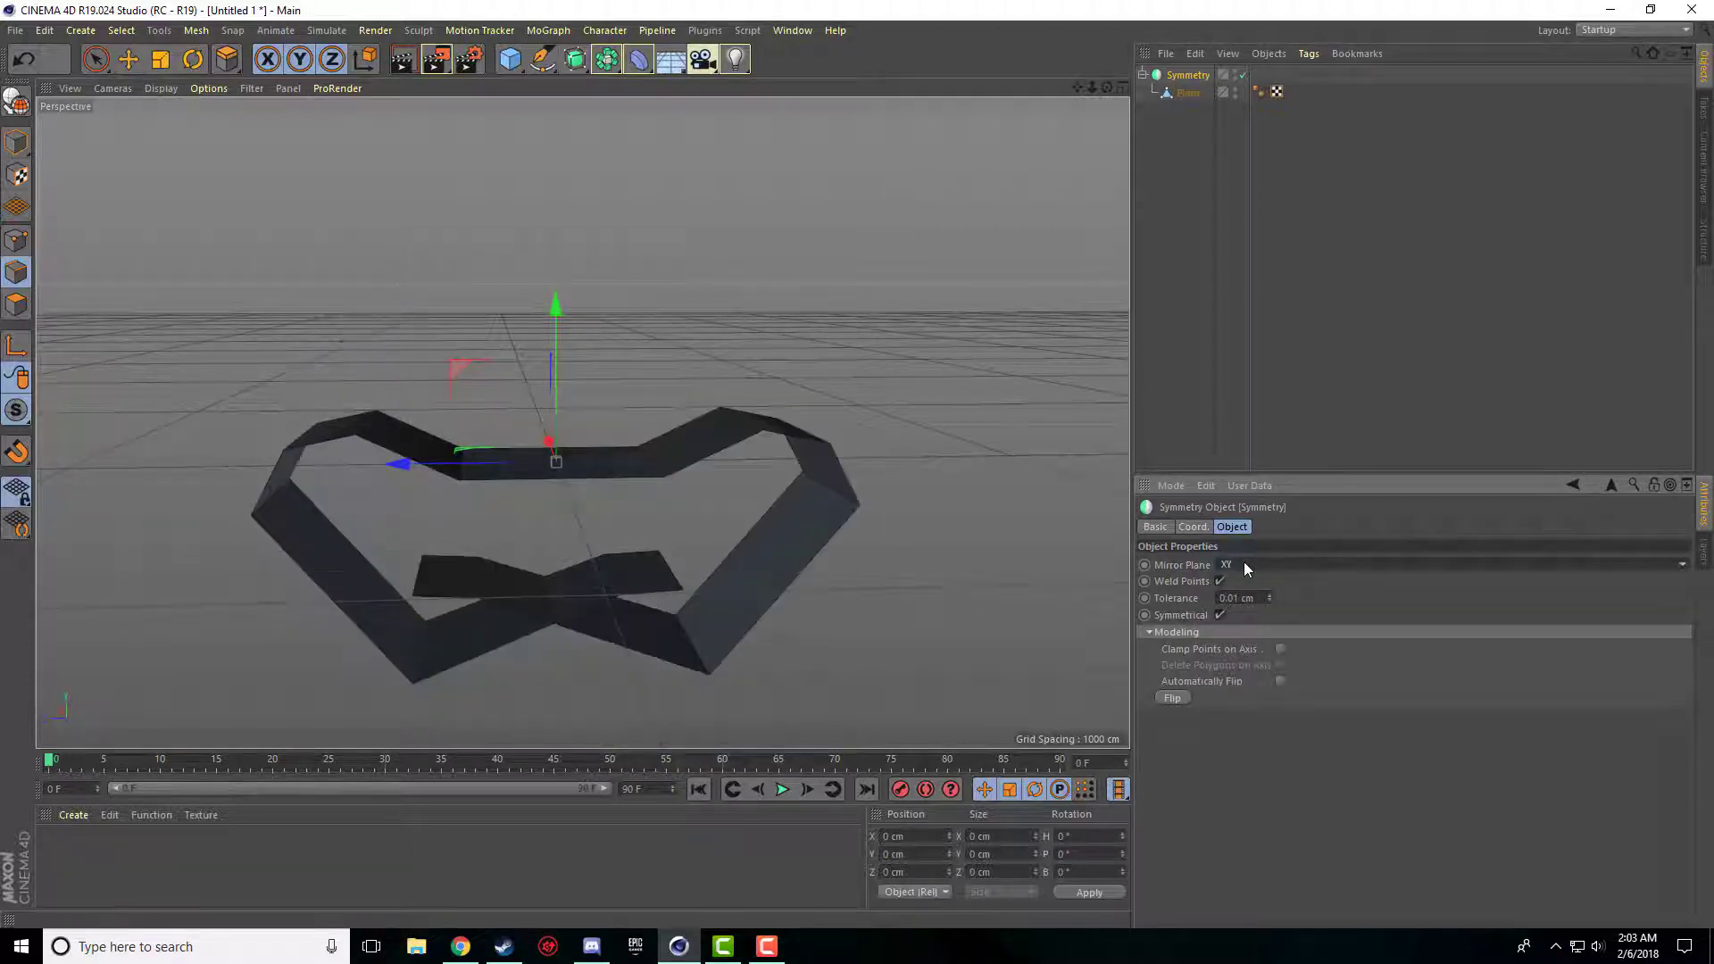
scroll(1247, 566, "down", 2)
scroll(1247, 566, "up", 2)
Inspect the mirrored strip from a higher angle and render a preview in the viewport.
left_click_drag(1107, 88, 582, 422)
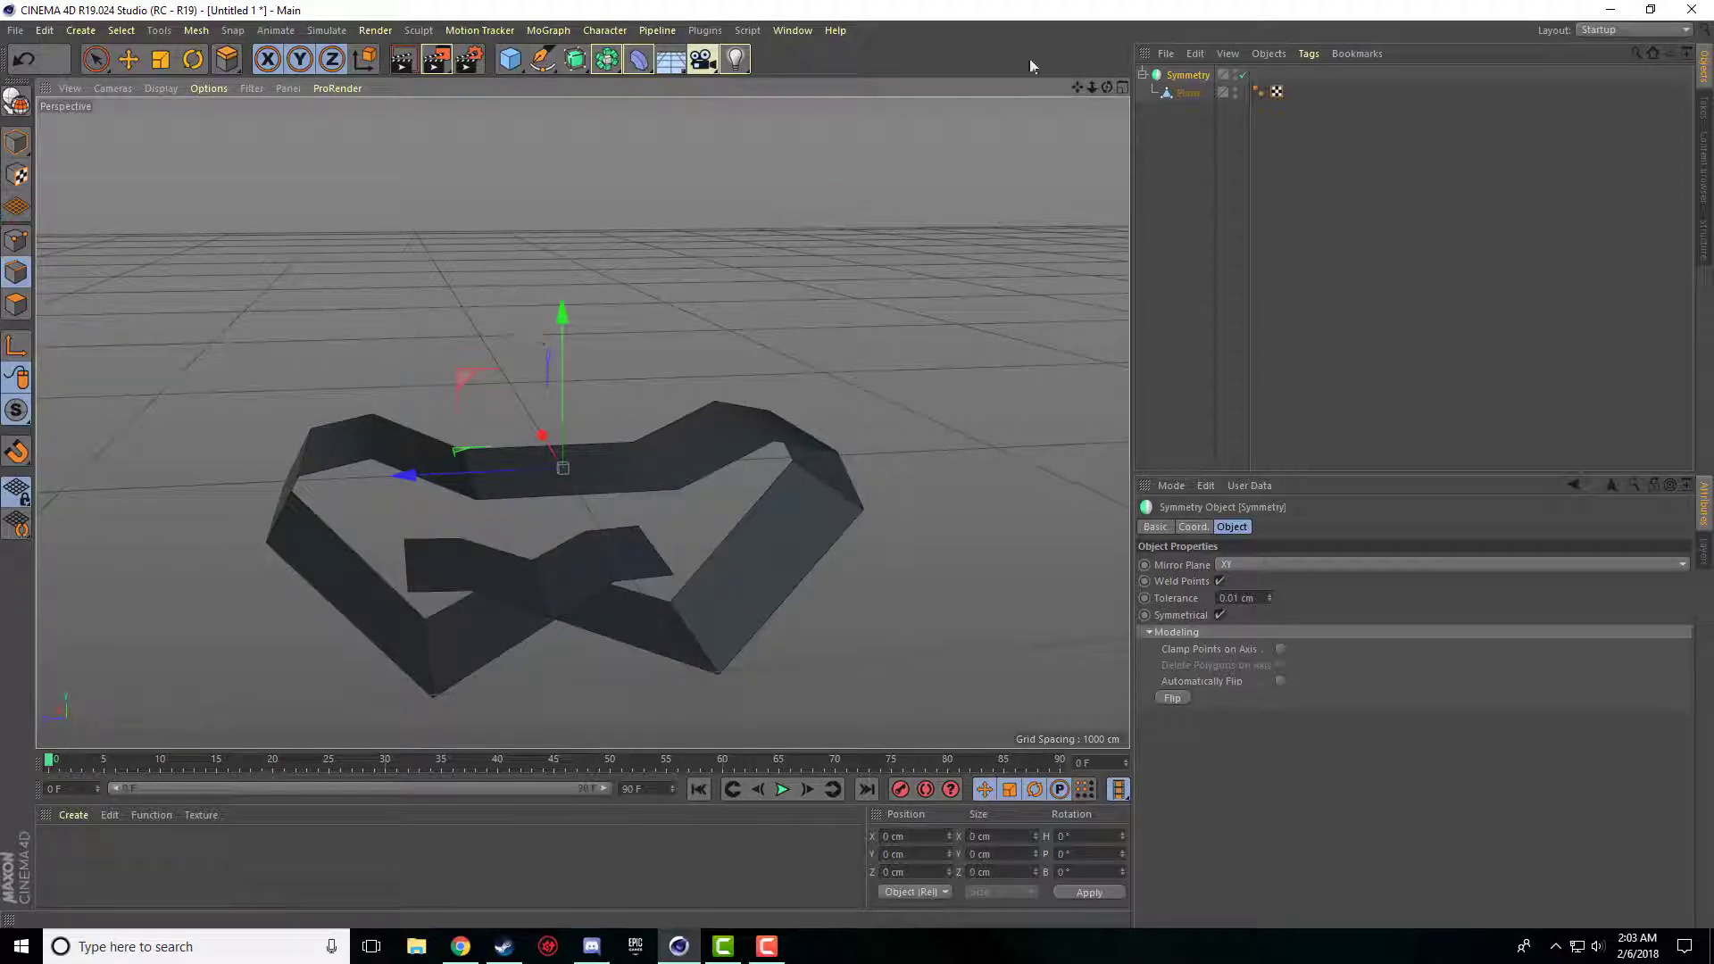
left_click_drag(1107, 86, 583, 423)
left_click(403, 59)
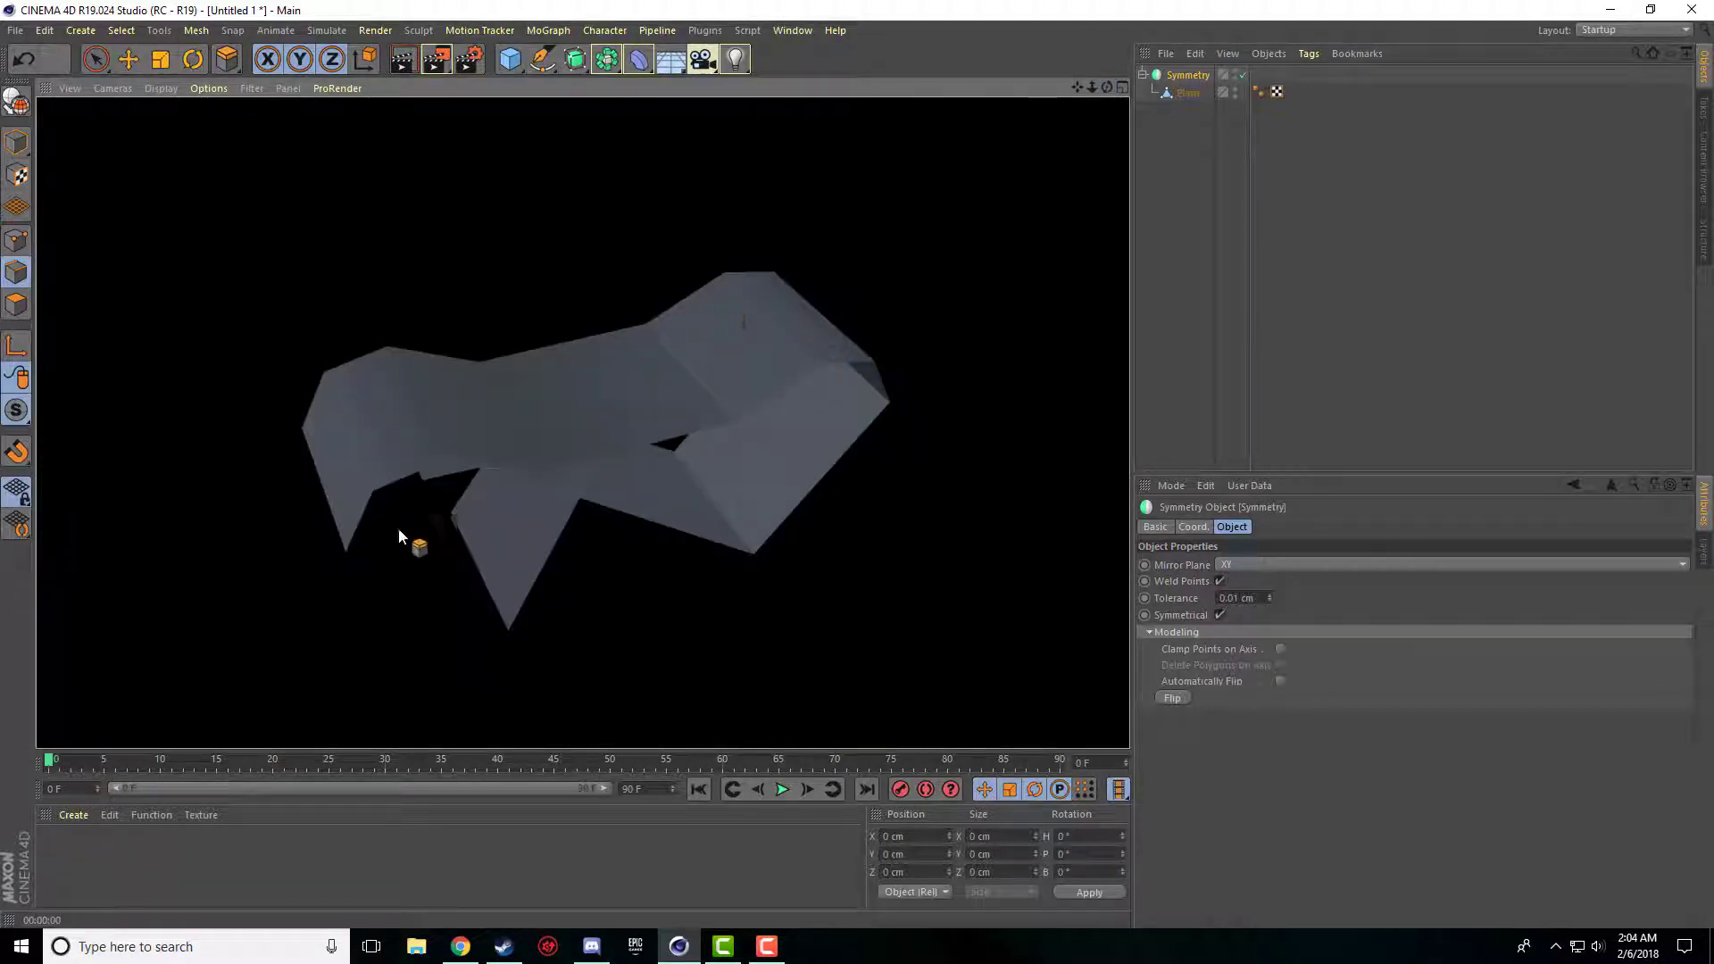
left_click_drag(1077, 87, 1102, 79)
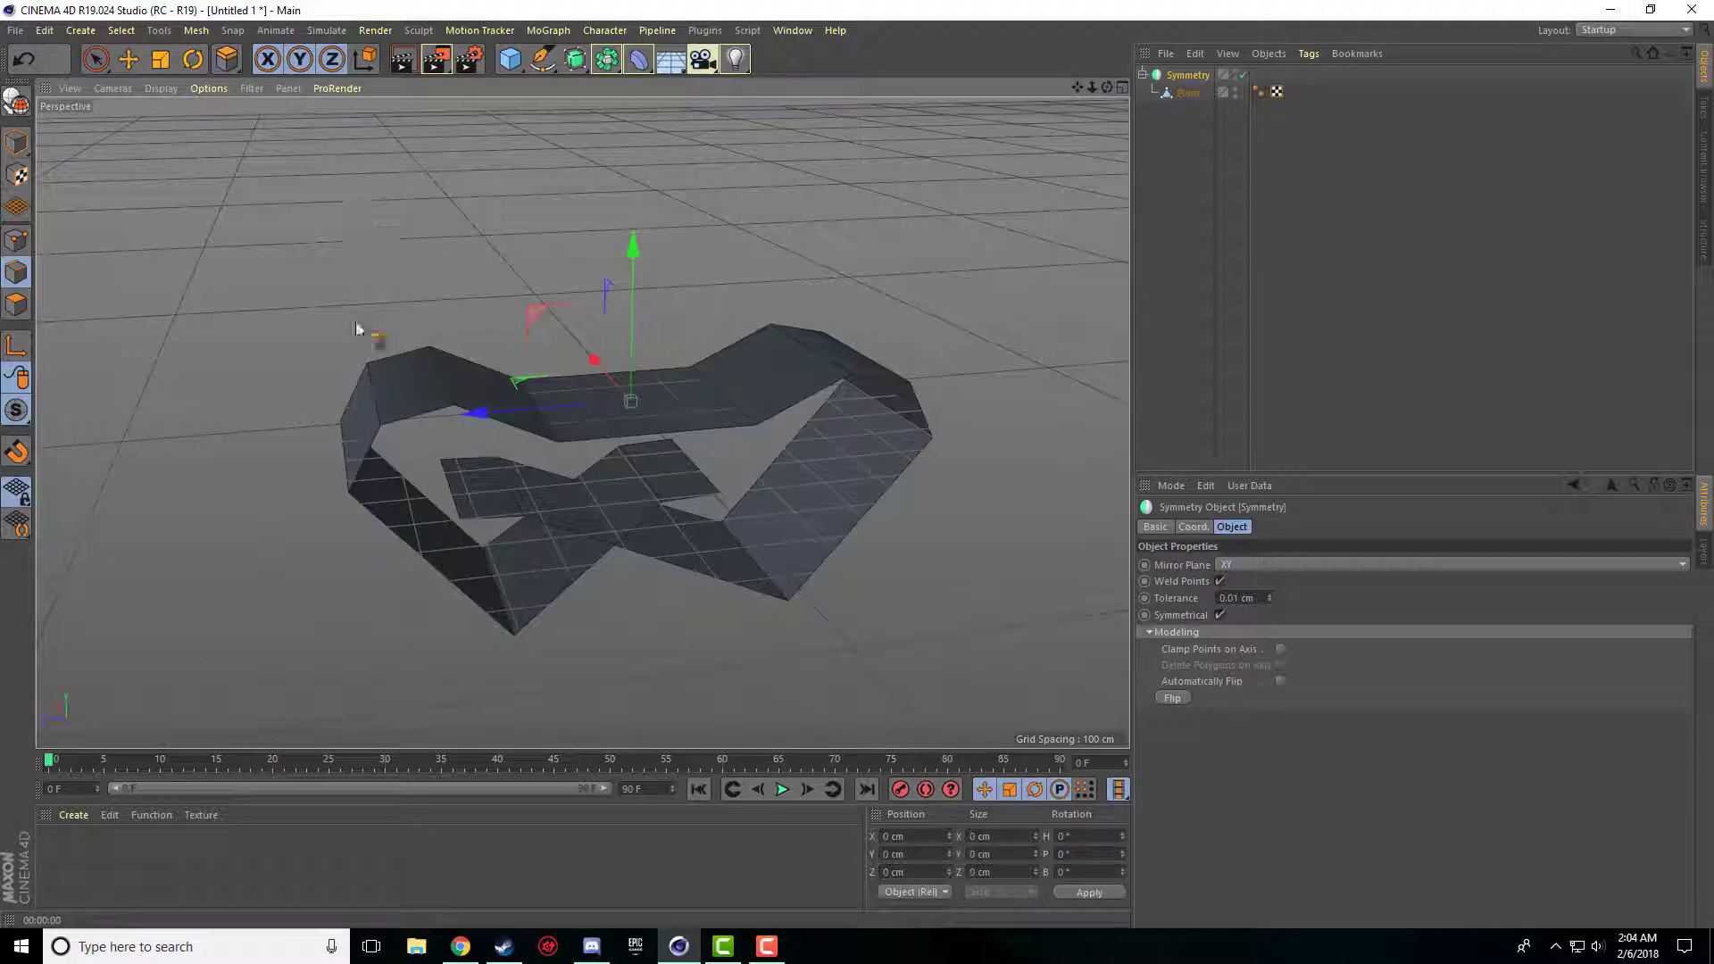
Create a new default material and apply it to the plane's selected outer side polygon in polygon mode.
left_click(16, 304)
key("e")
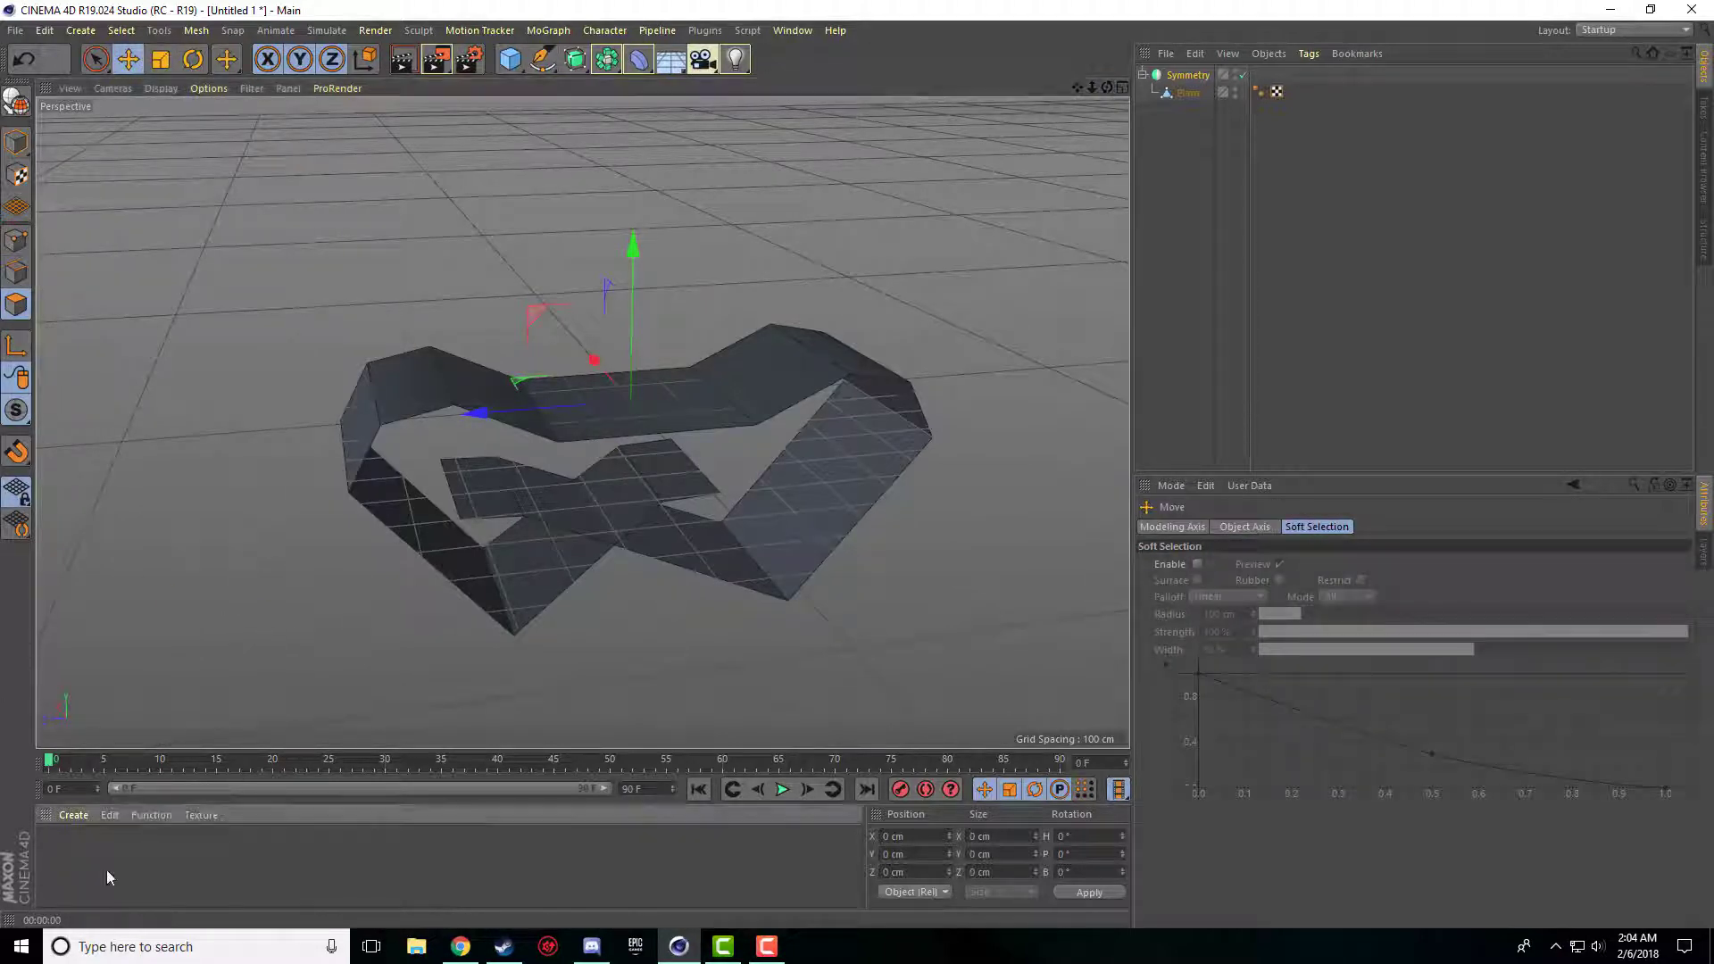
double_click(105, 870)
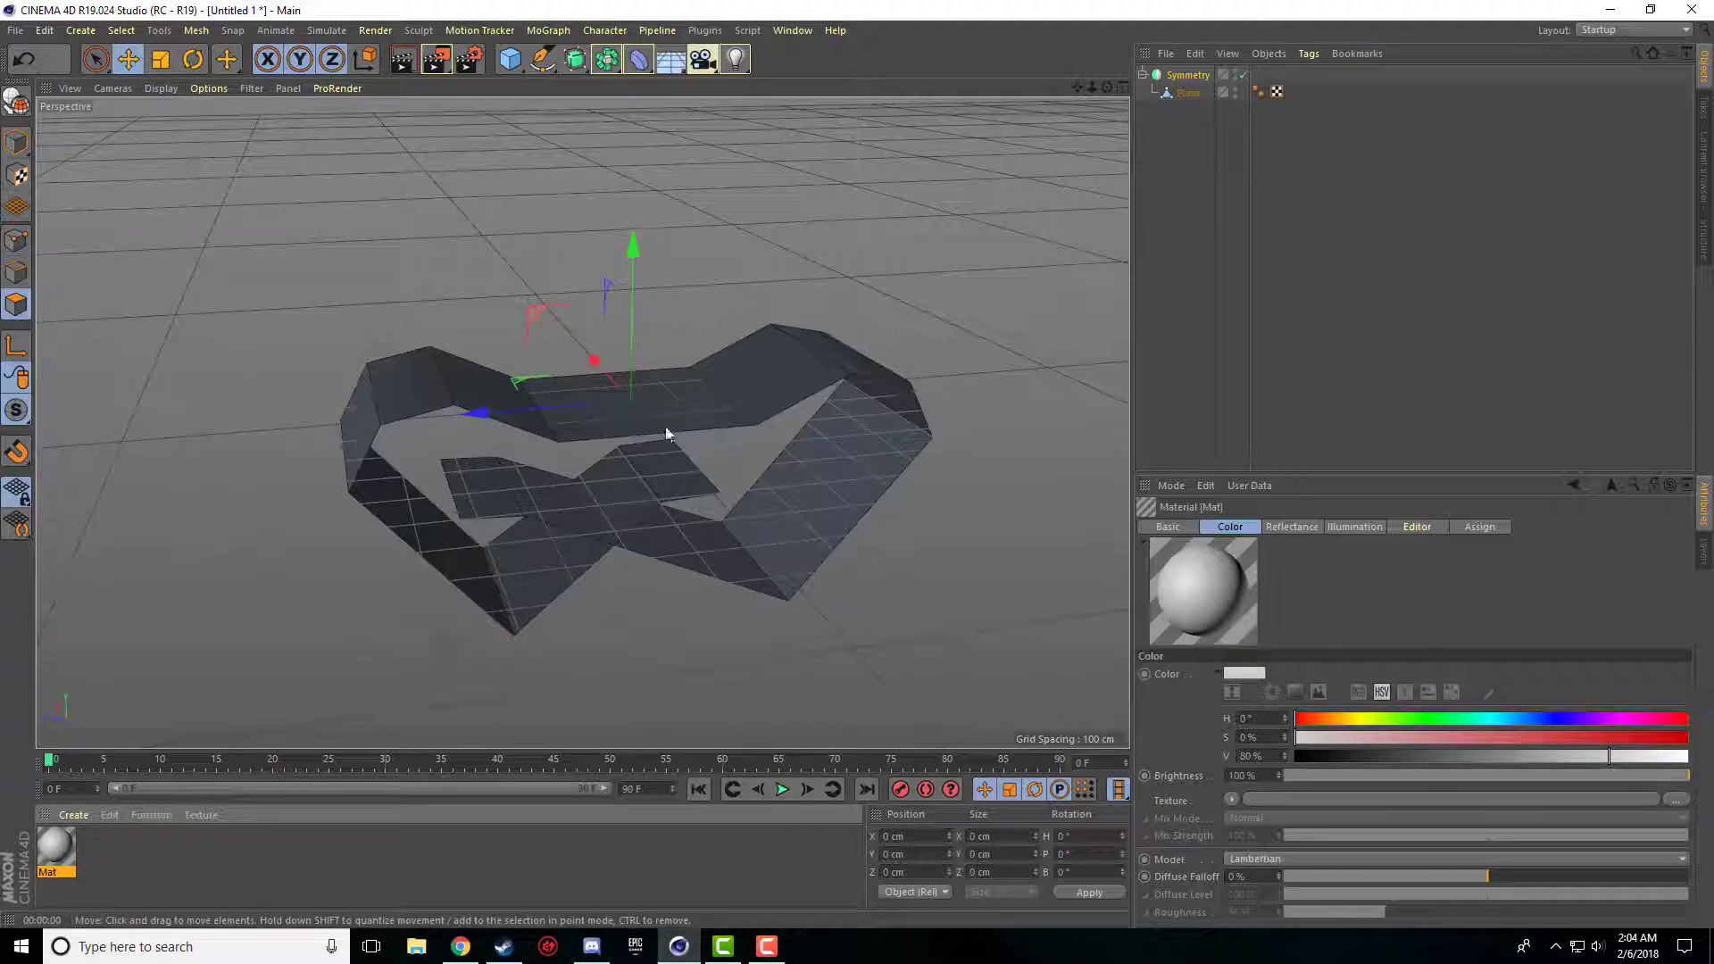
left_click(1177, 92)
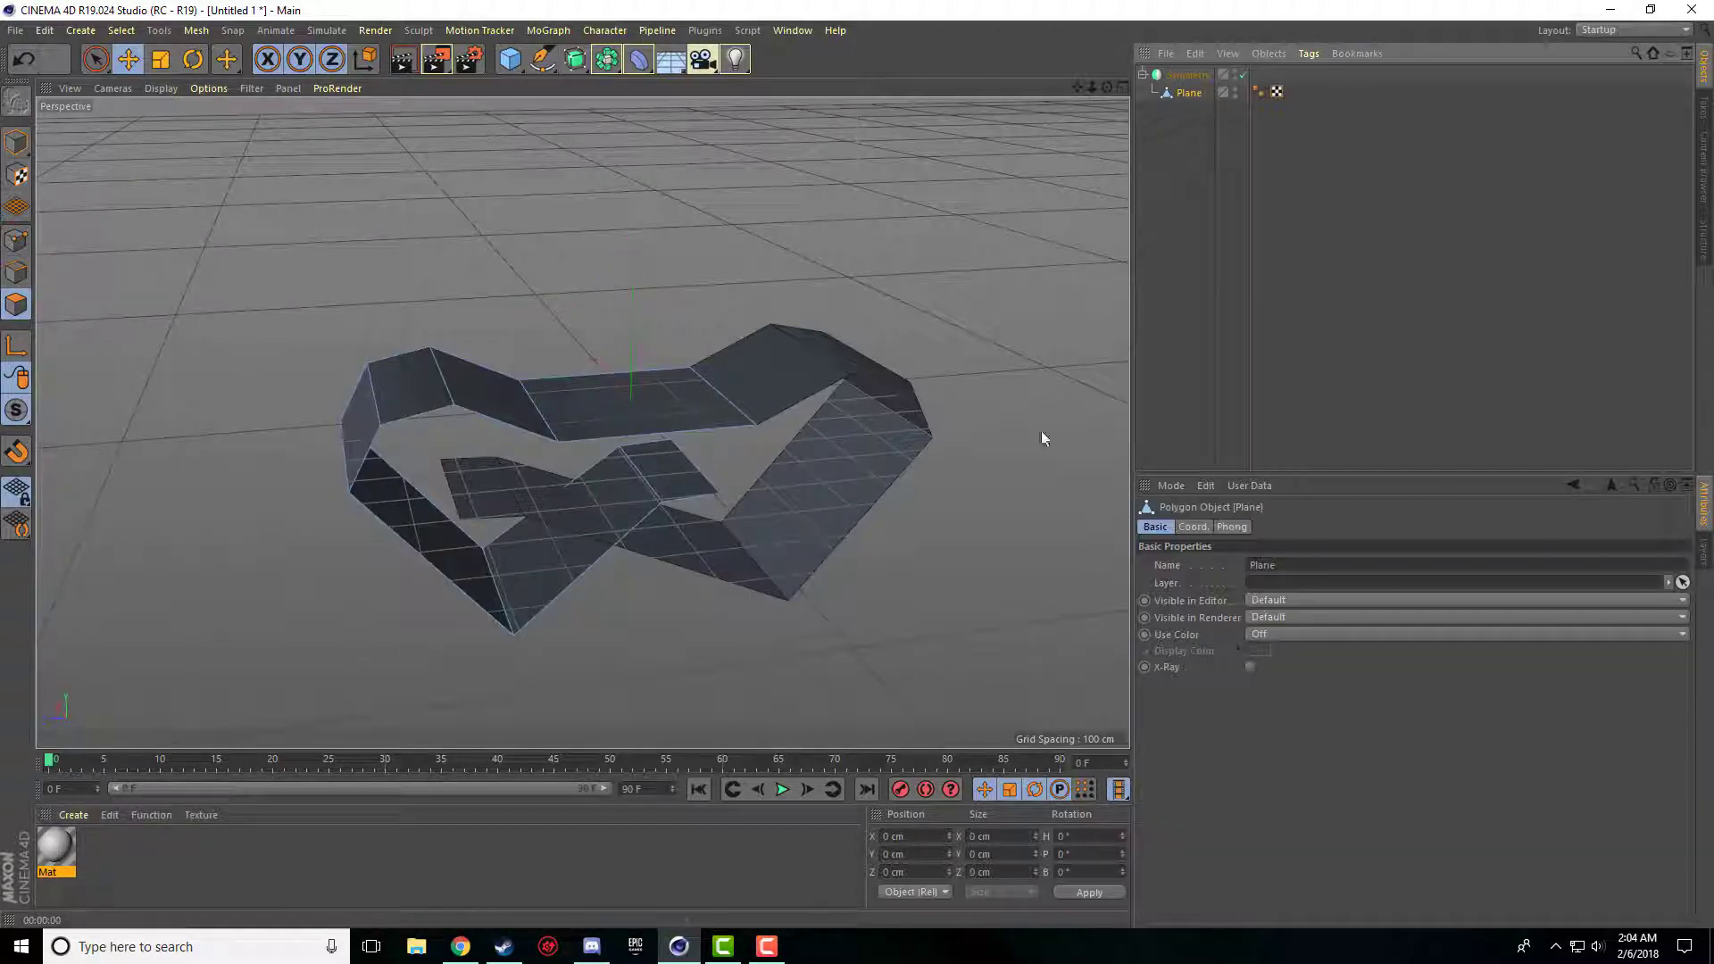
left_click(362, 433)
left_click_drag(56, 848, 371, 464)
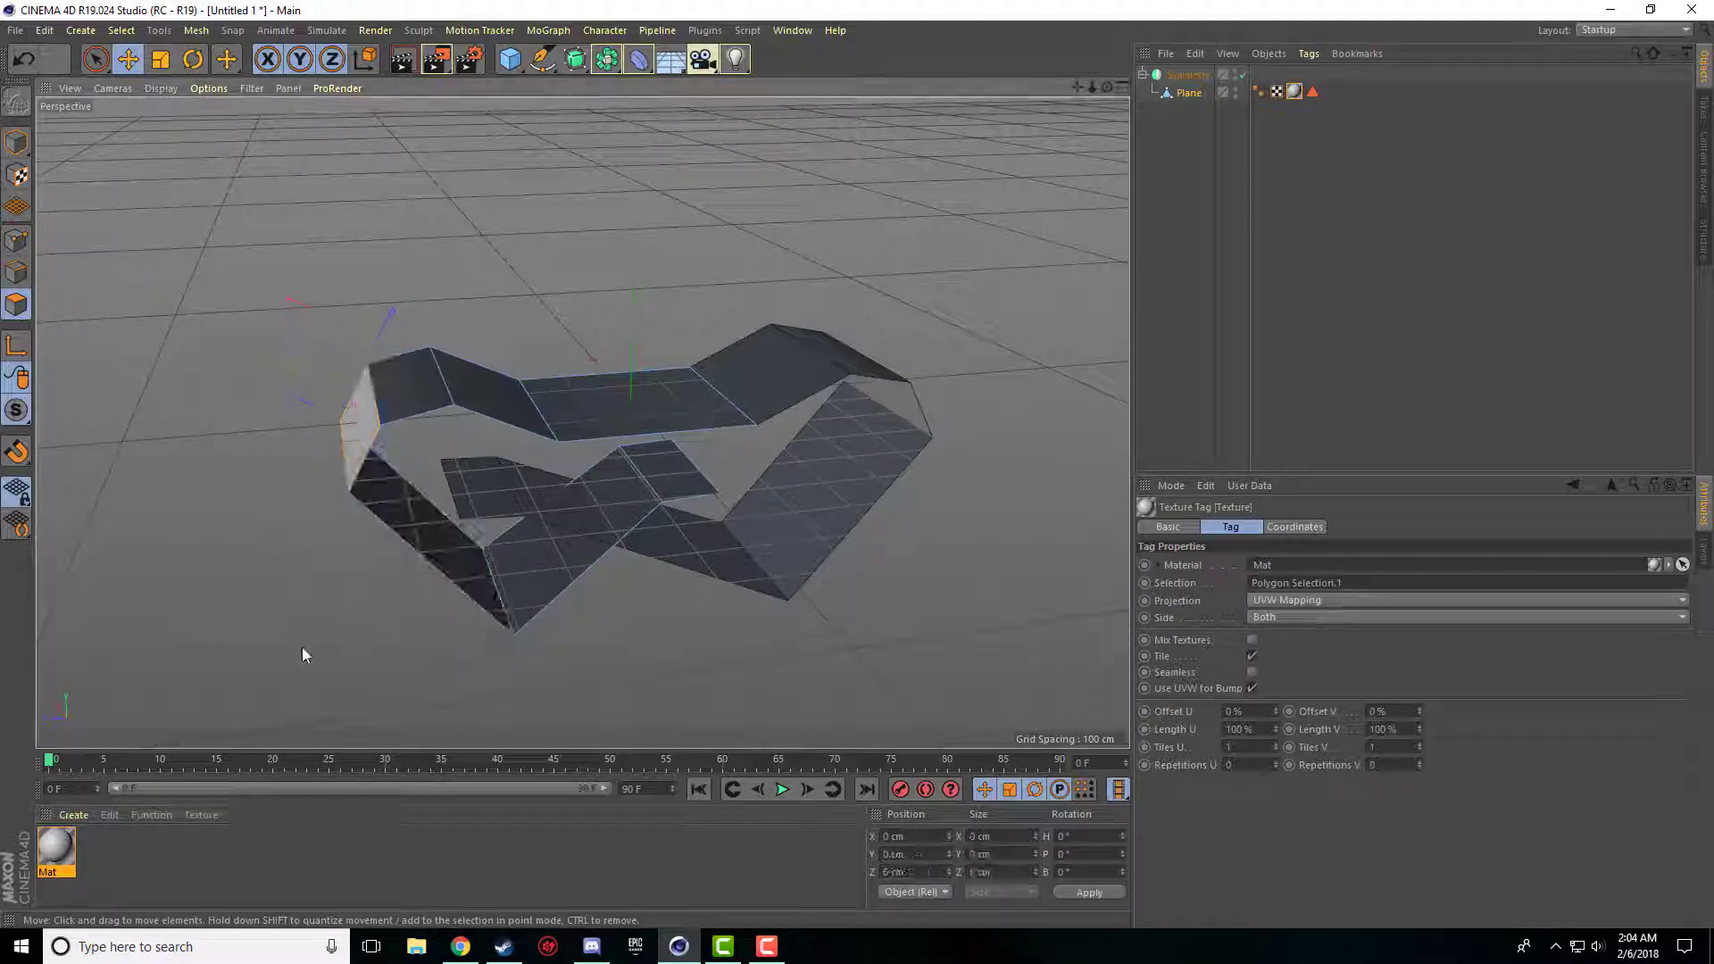
Apply the same material to the selected lower polygon where the strip folds back, and preview it with a viewport render.
left_click(559, 557)
left_click_drag(57, 858, 542, 580)
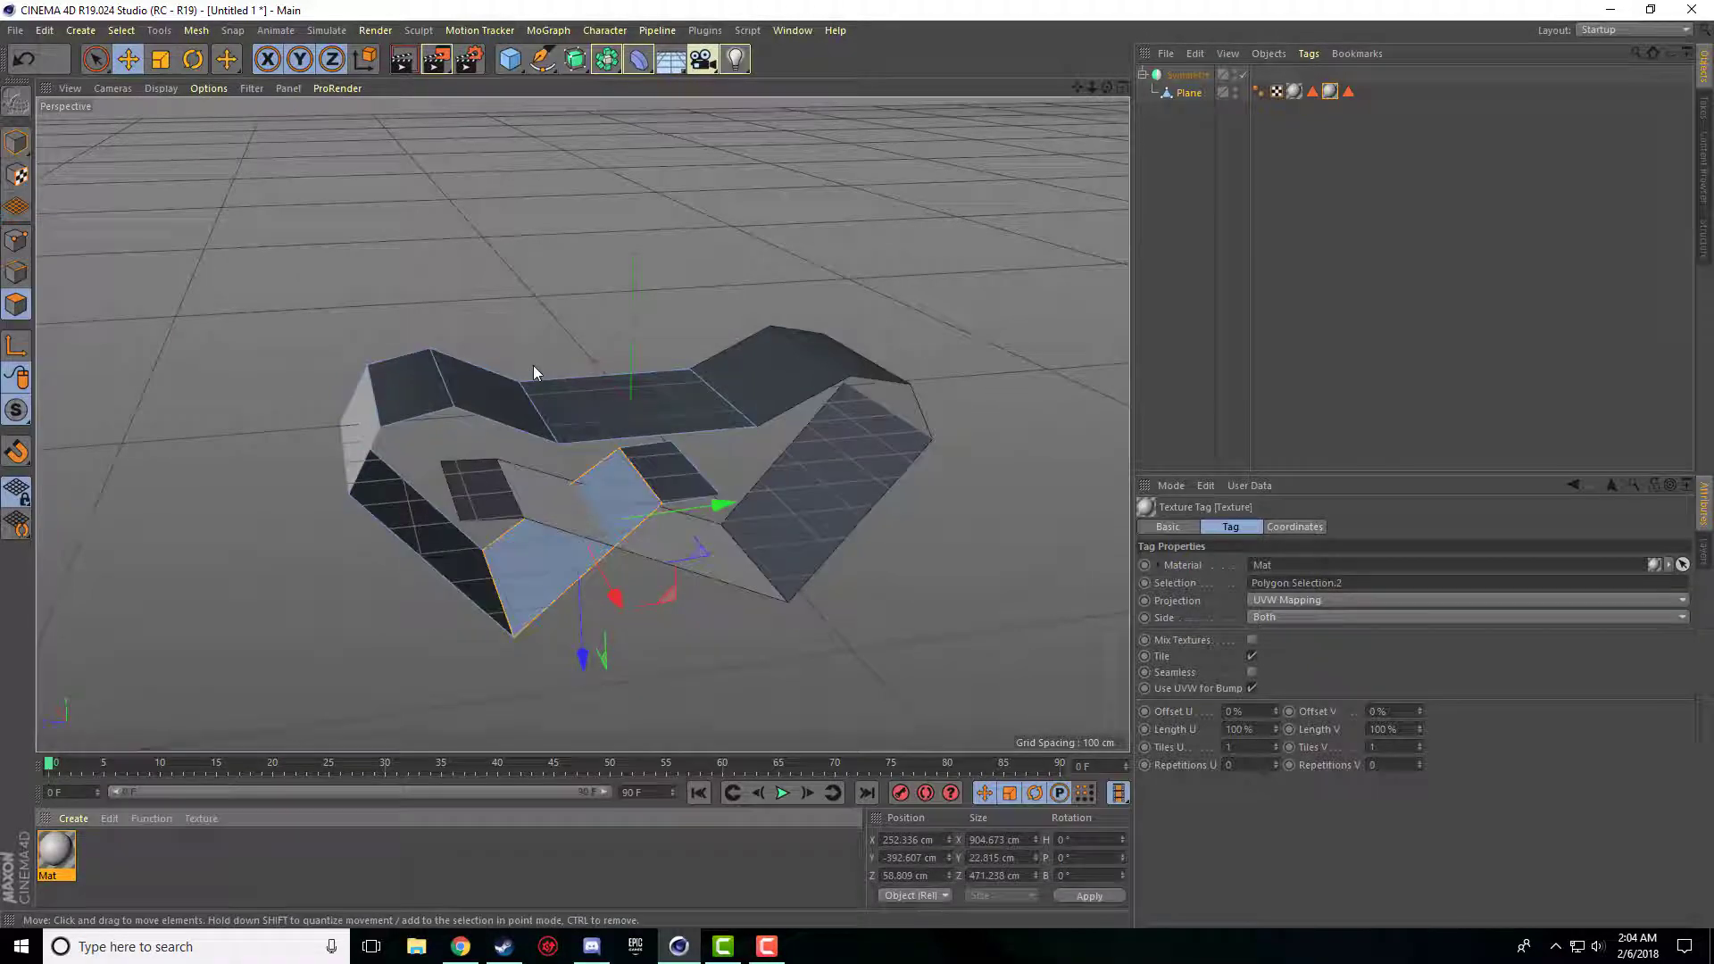
key("ctrl+r")
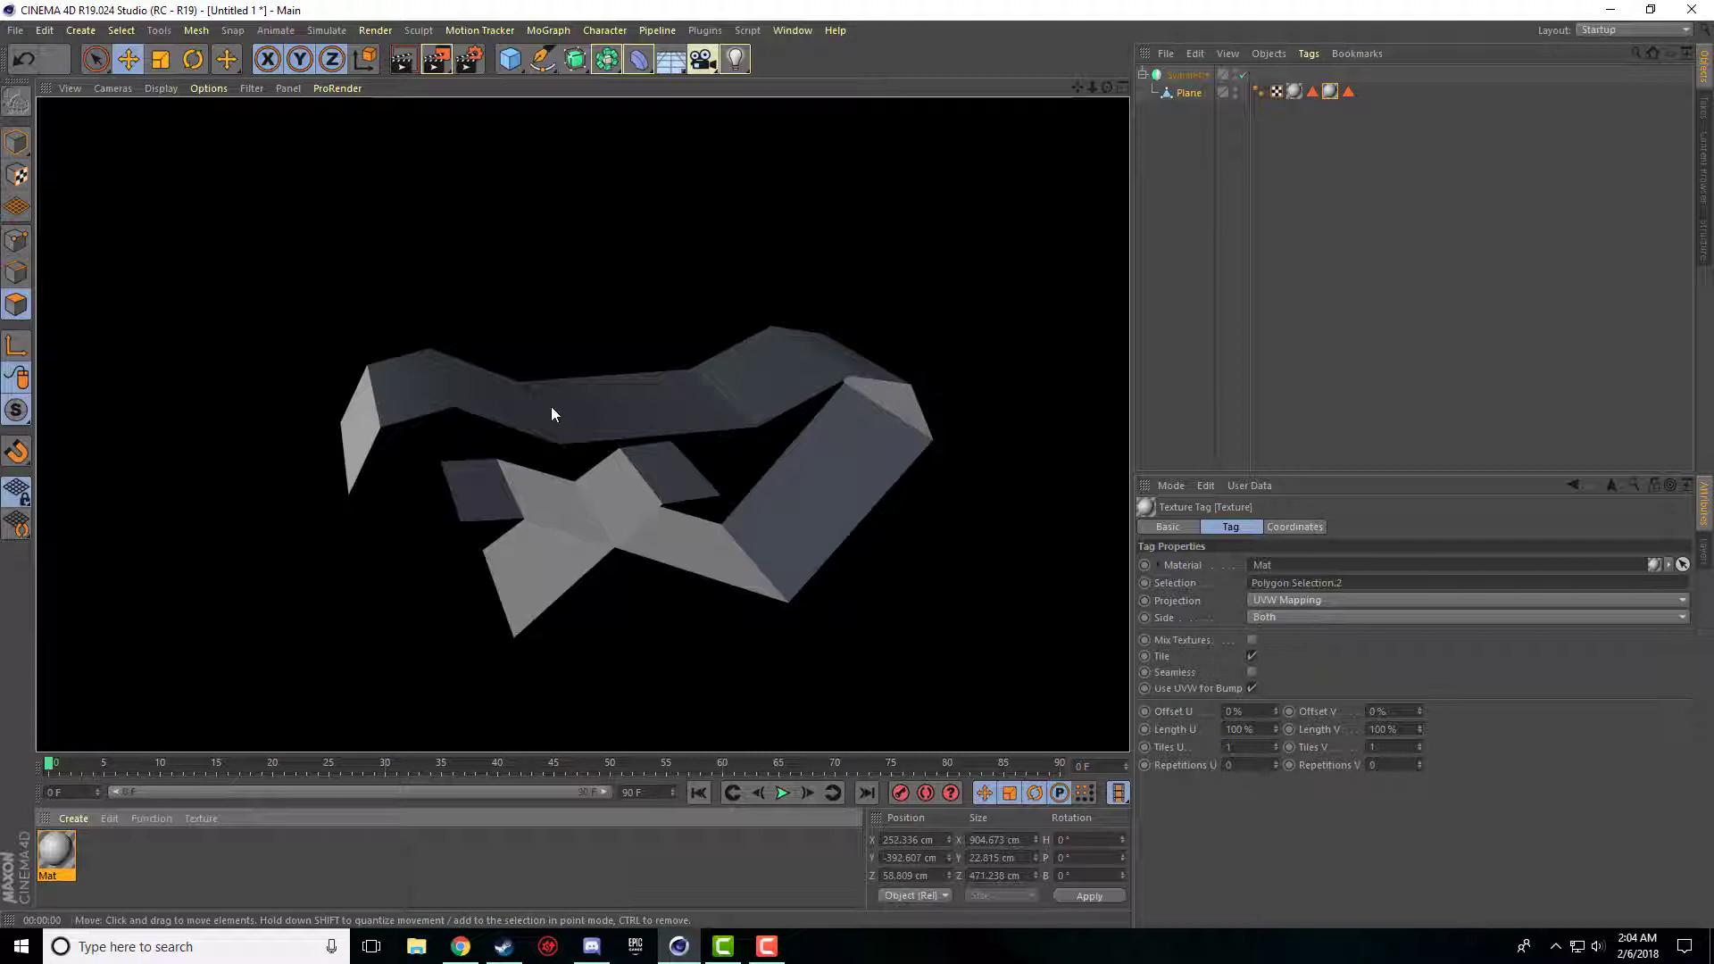
scroll(668, 414, "down", 2)
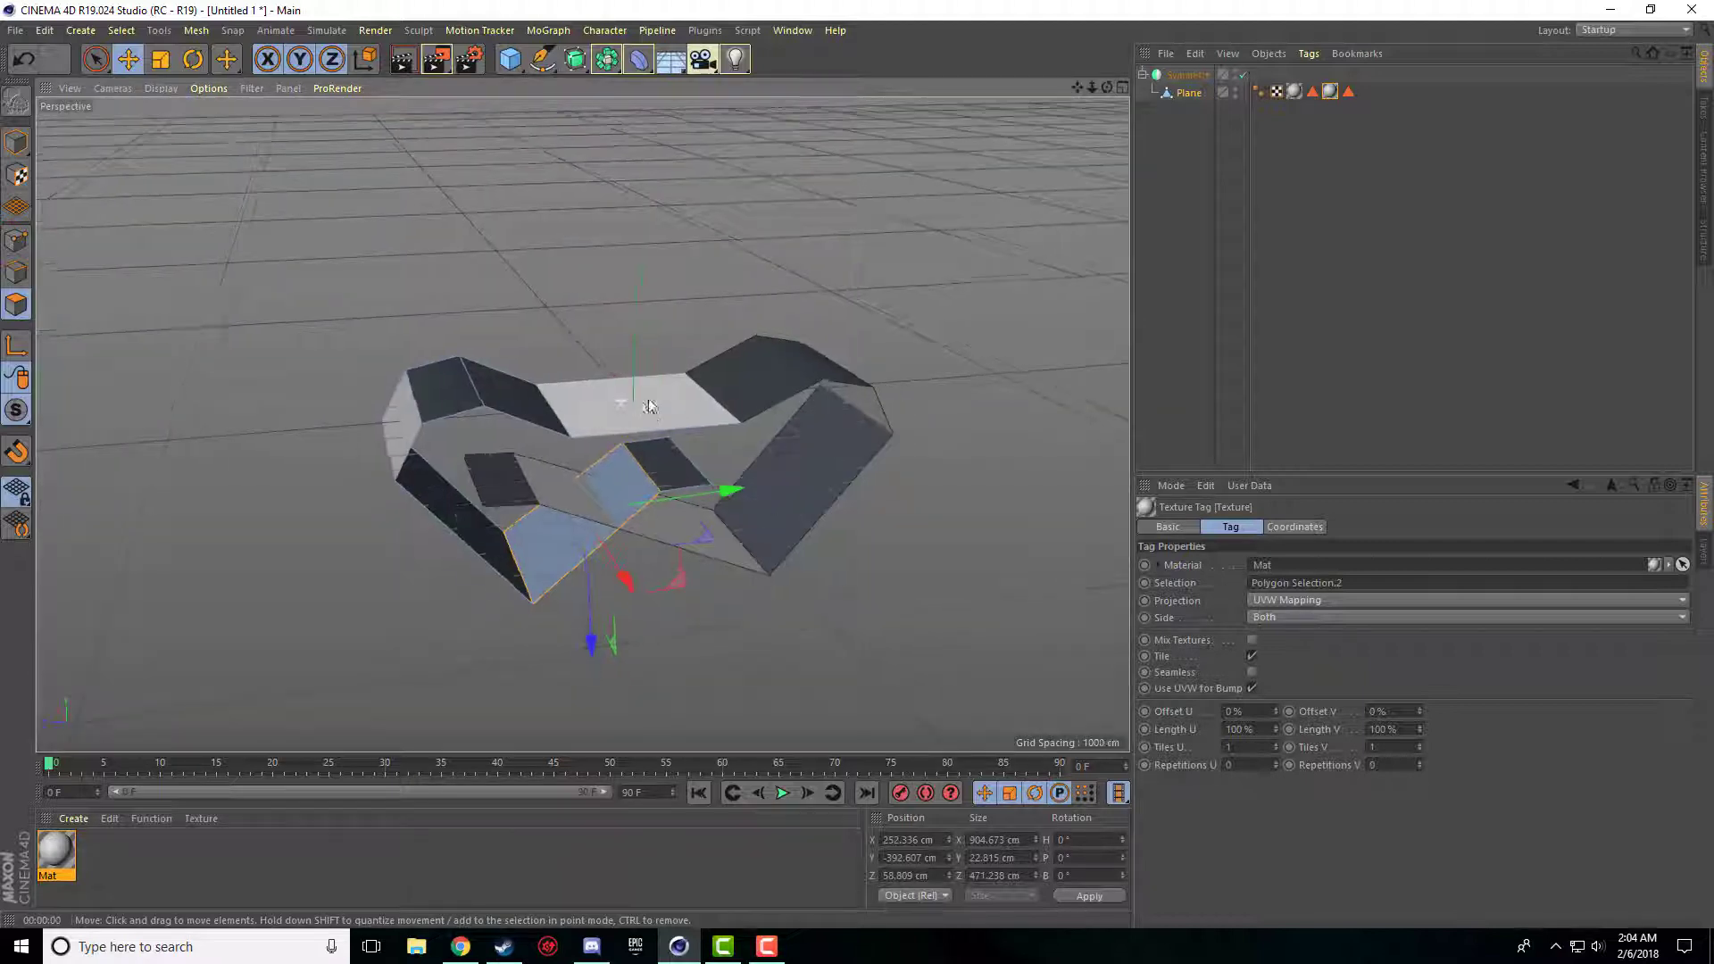
scroll(622, 337, "up", 1)
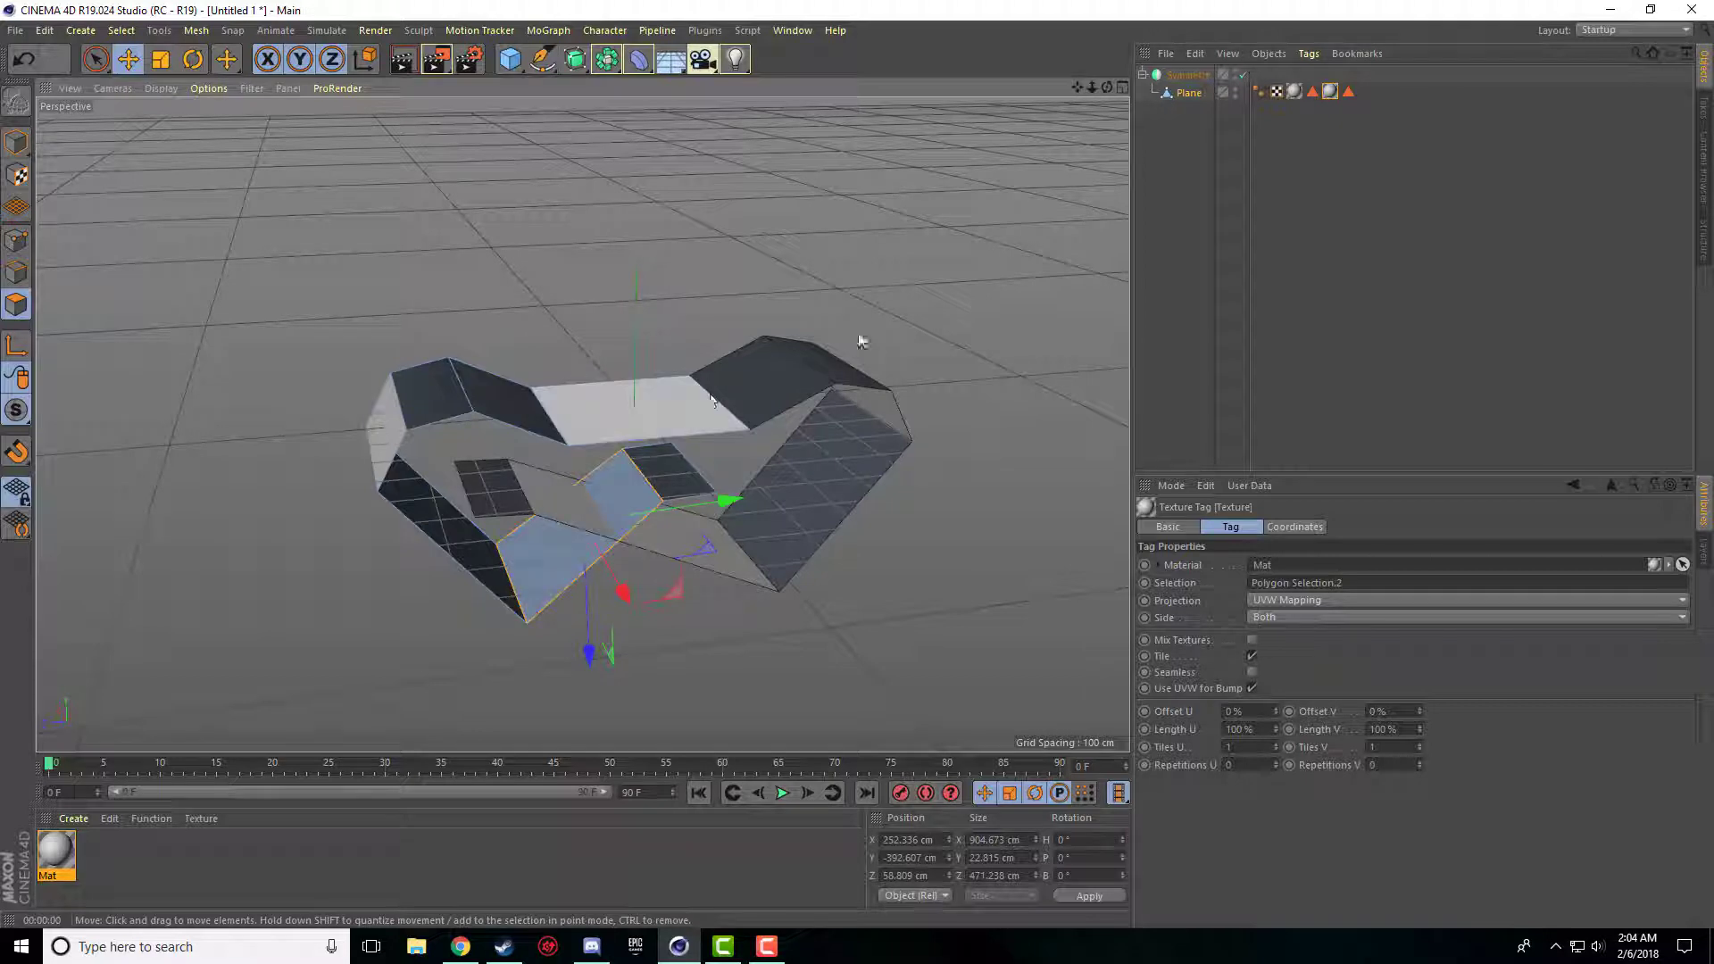
Add a Subdivision Surface generator and make the Symmetry object its child.
left_click(1201, 112)
left_click(600, 65)
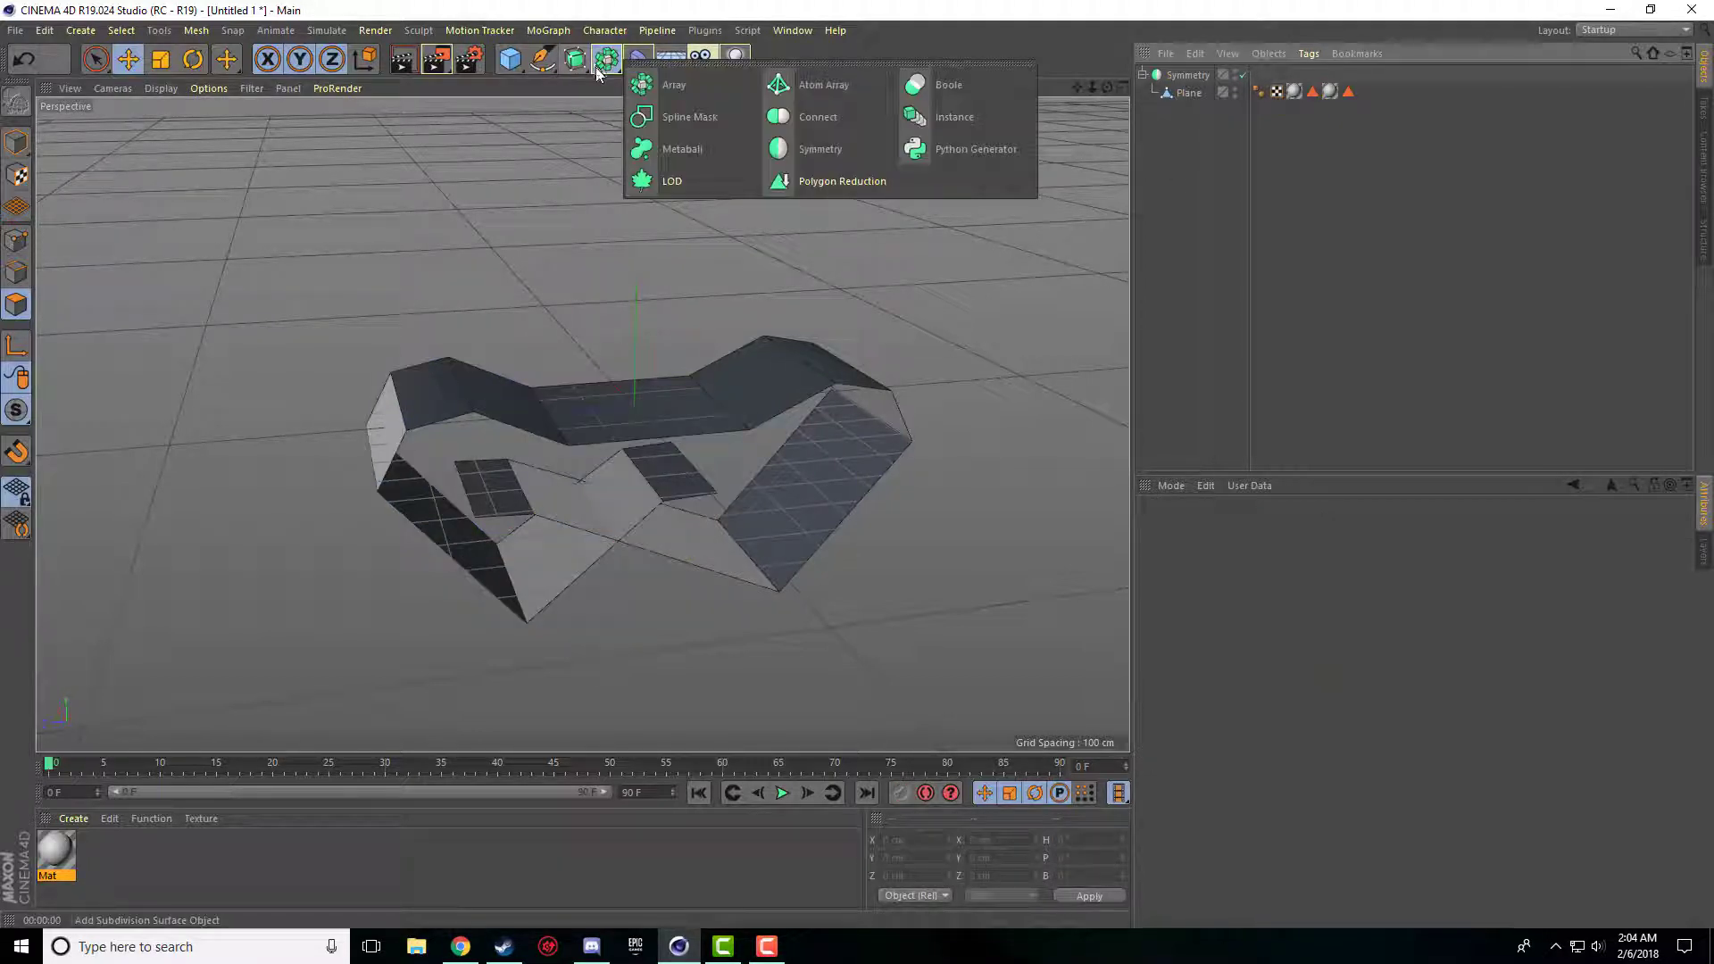
left_click(575, 59)
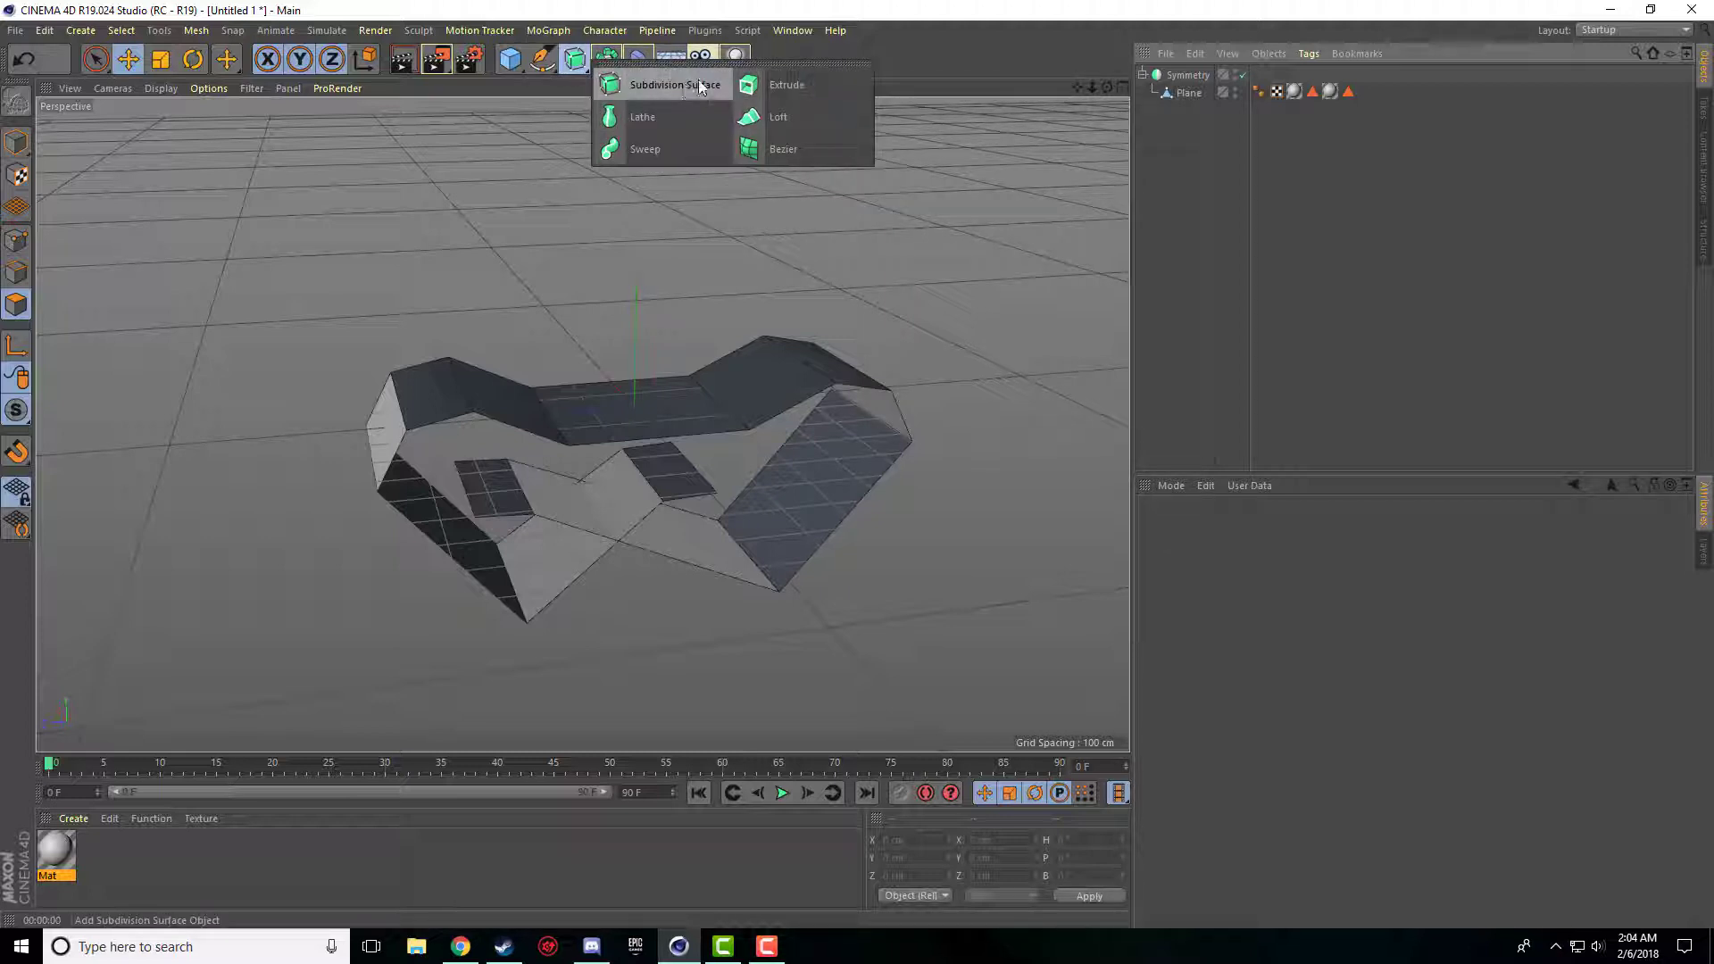
left_click(700, 84)
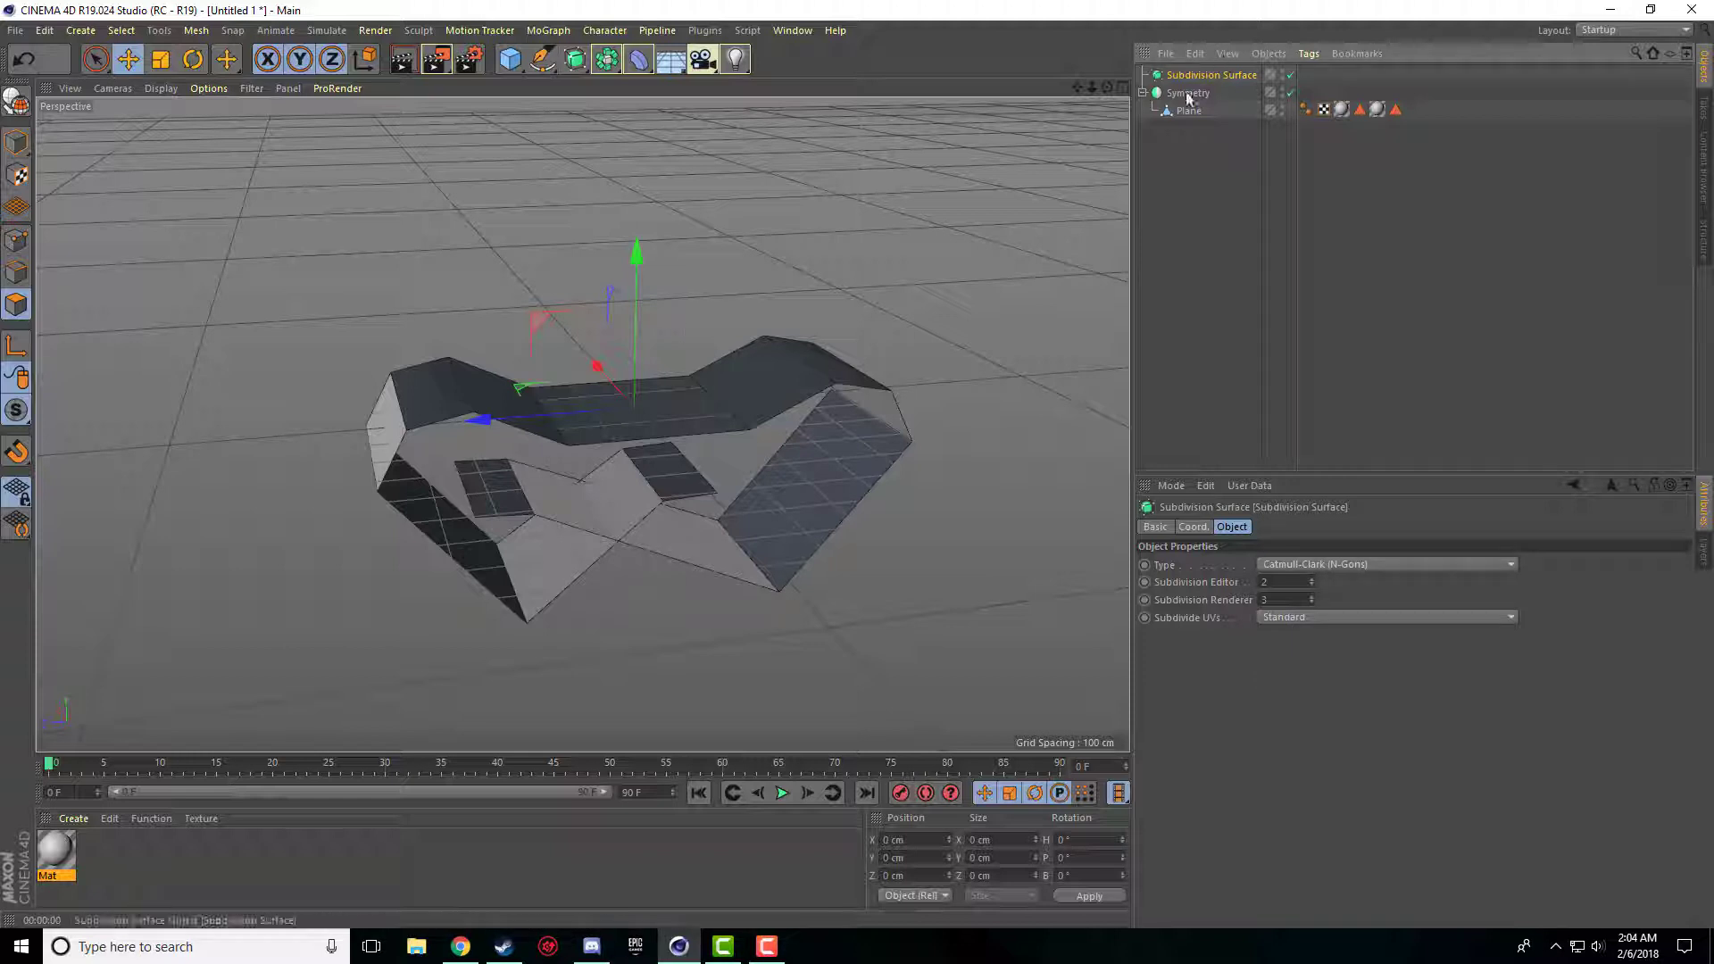
left_click_drag(1186, 94, 1197, 77)
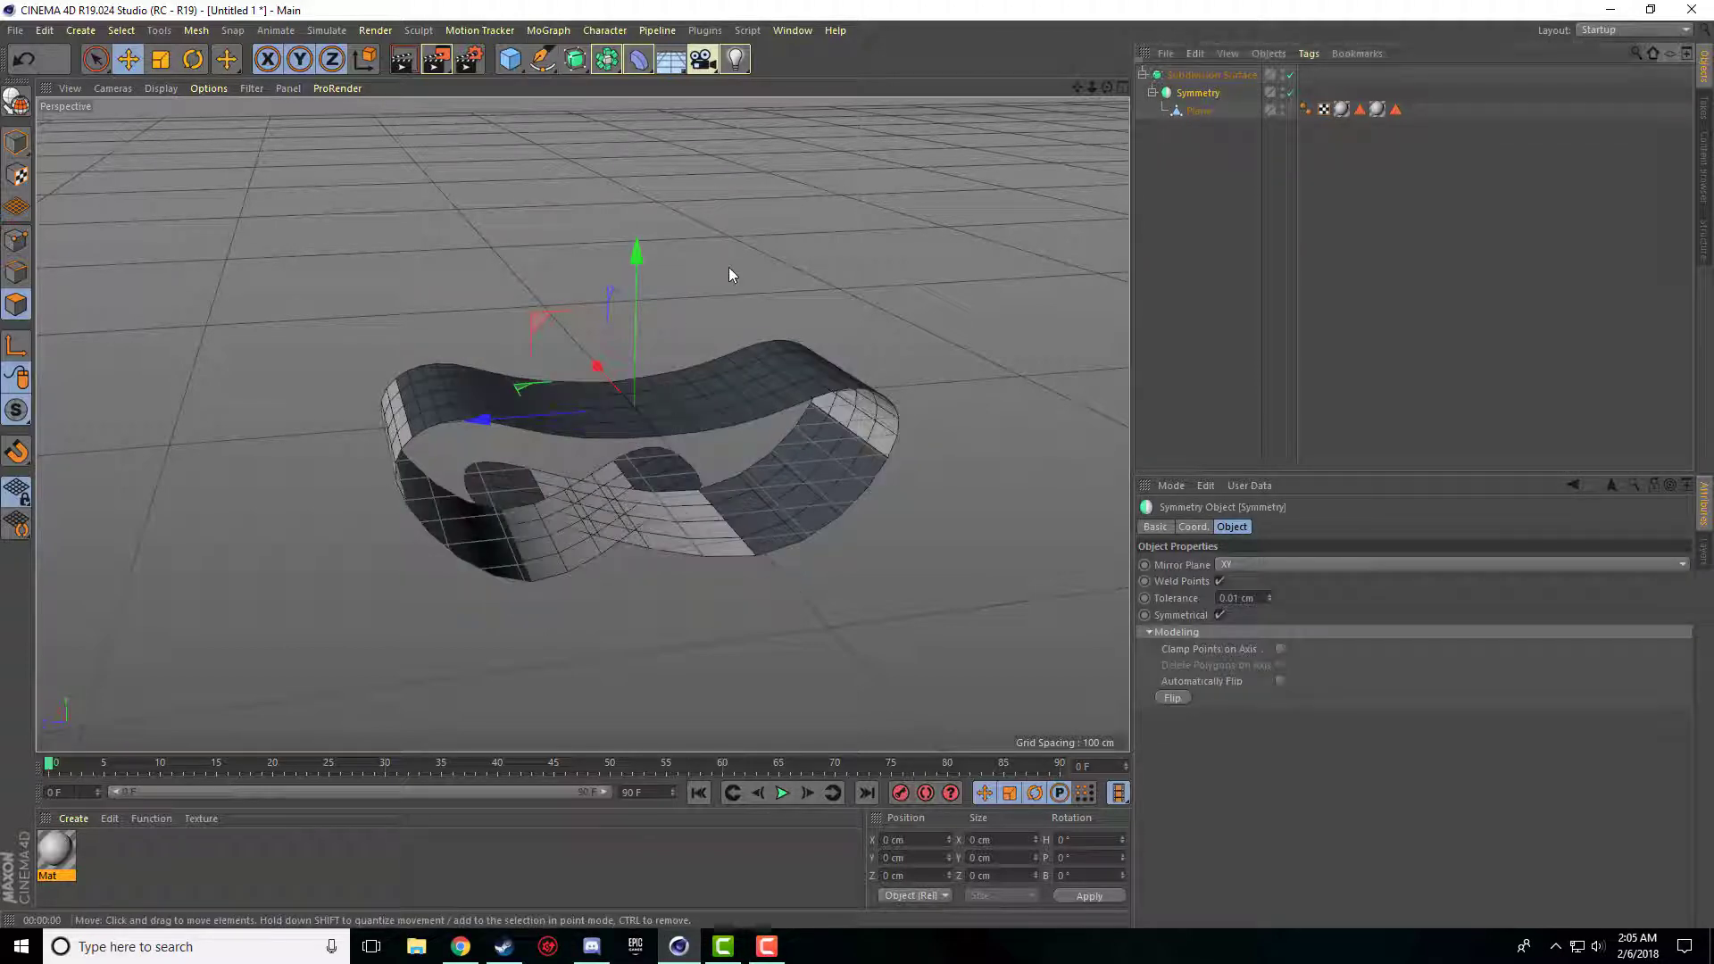
Compare the model with the Subdivision Surface disabled and enabled, and render the smoothed version in the viewport.
left_click(1290, 75)
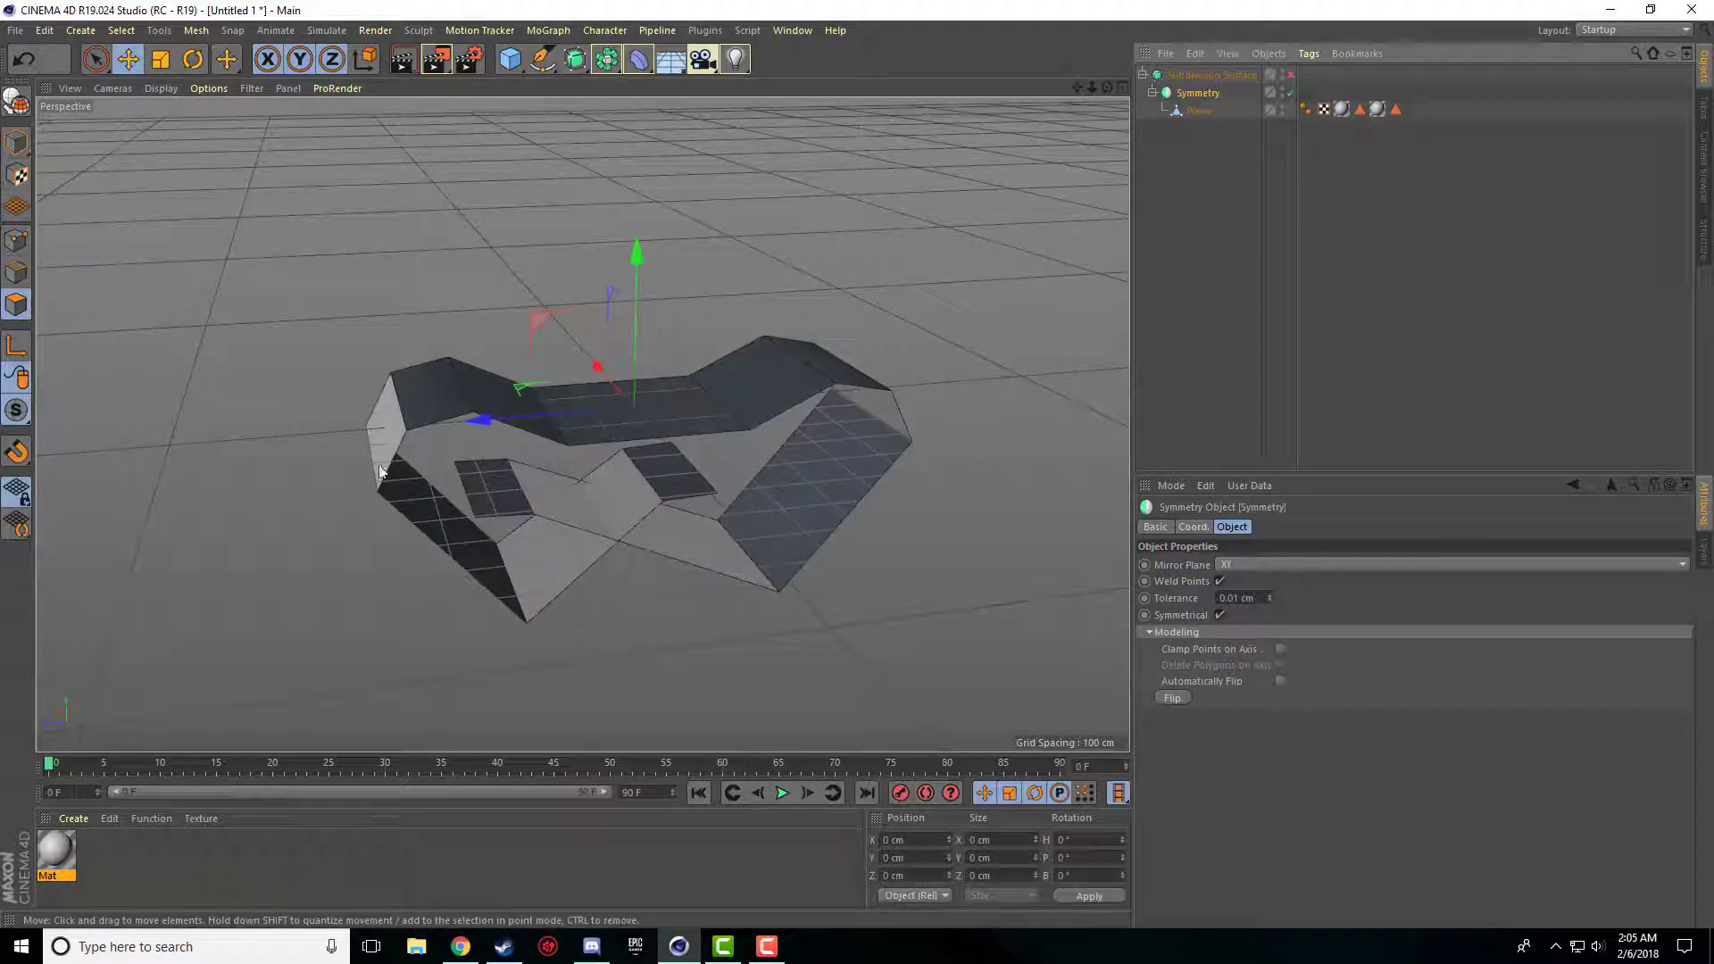
left_click(1290, 75)
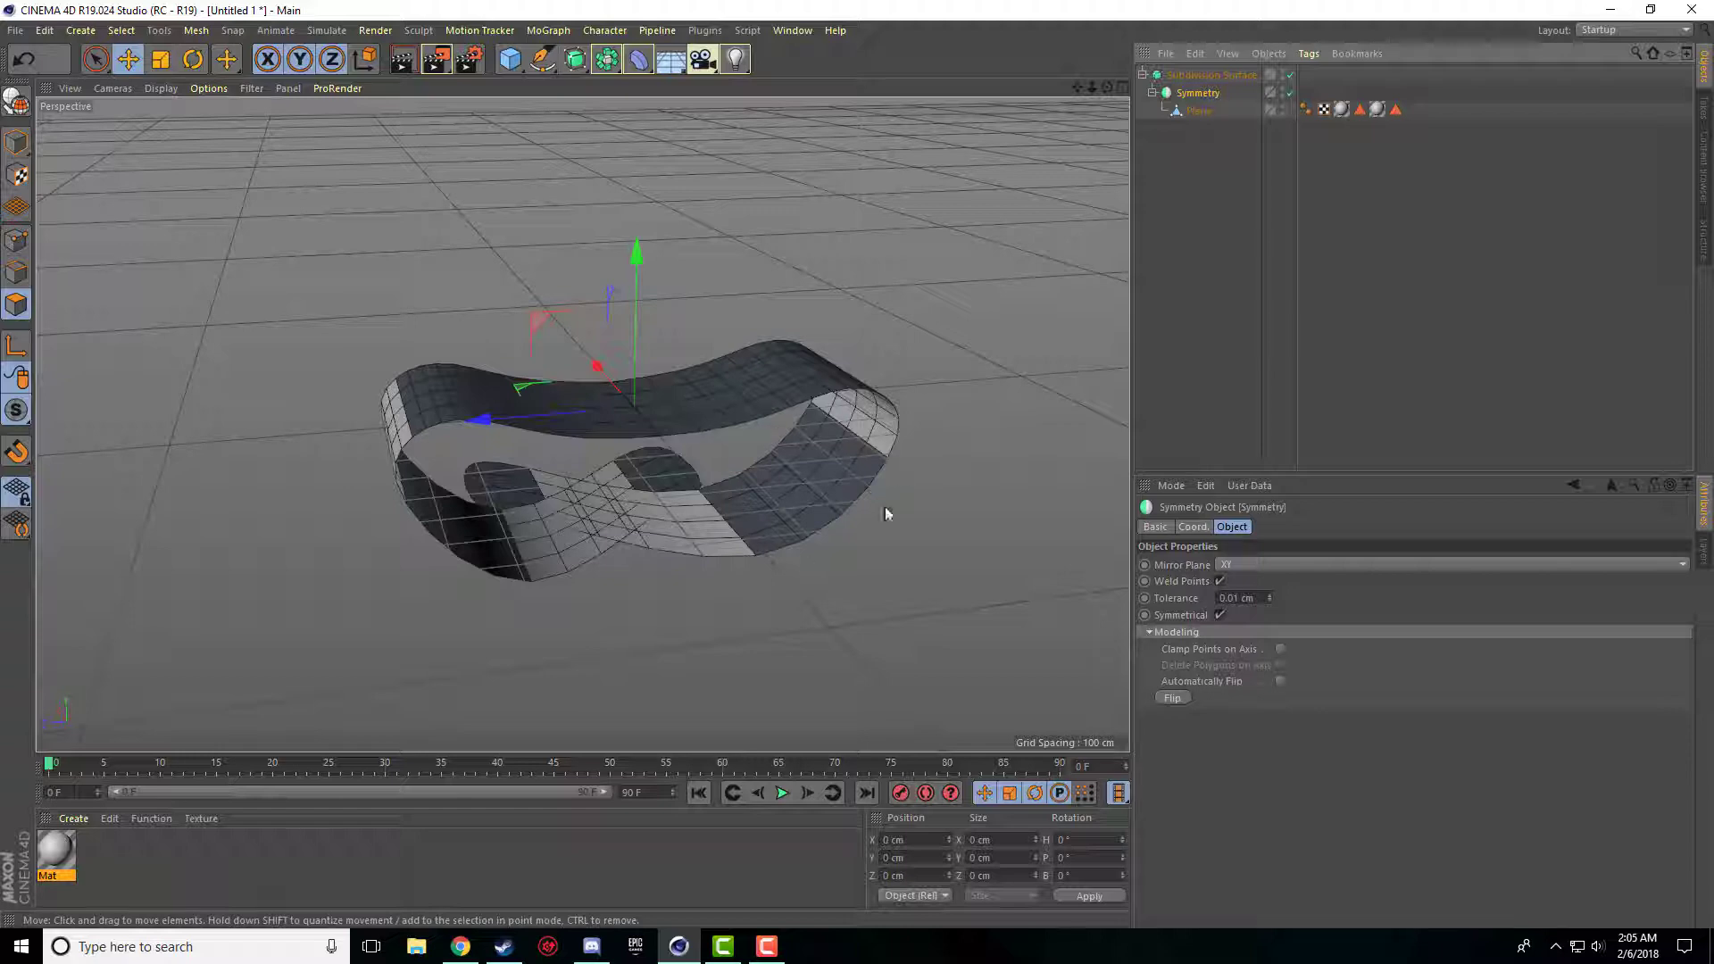
left_click(403, 59)
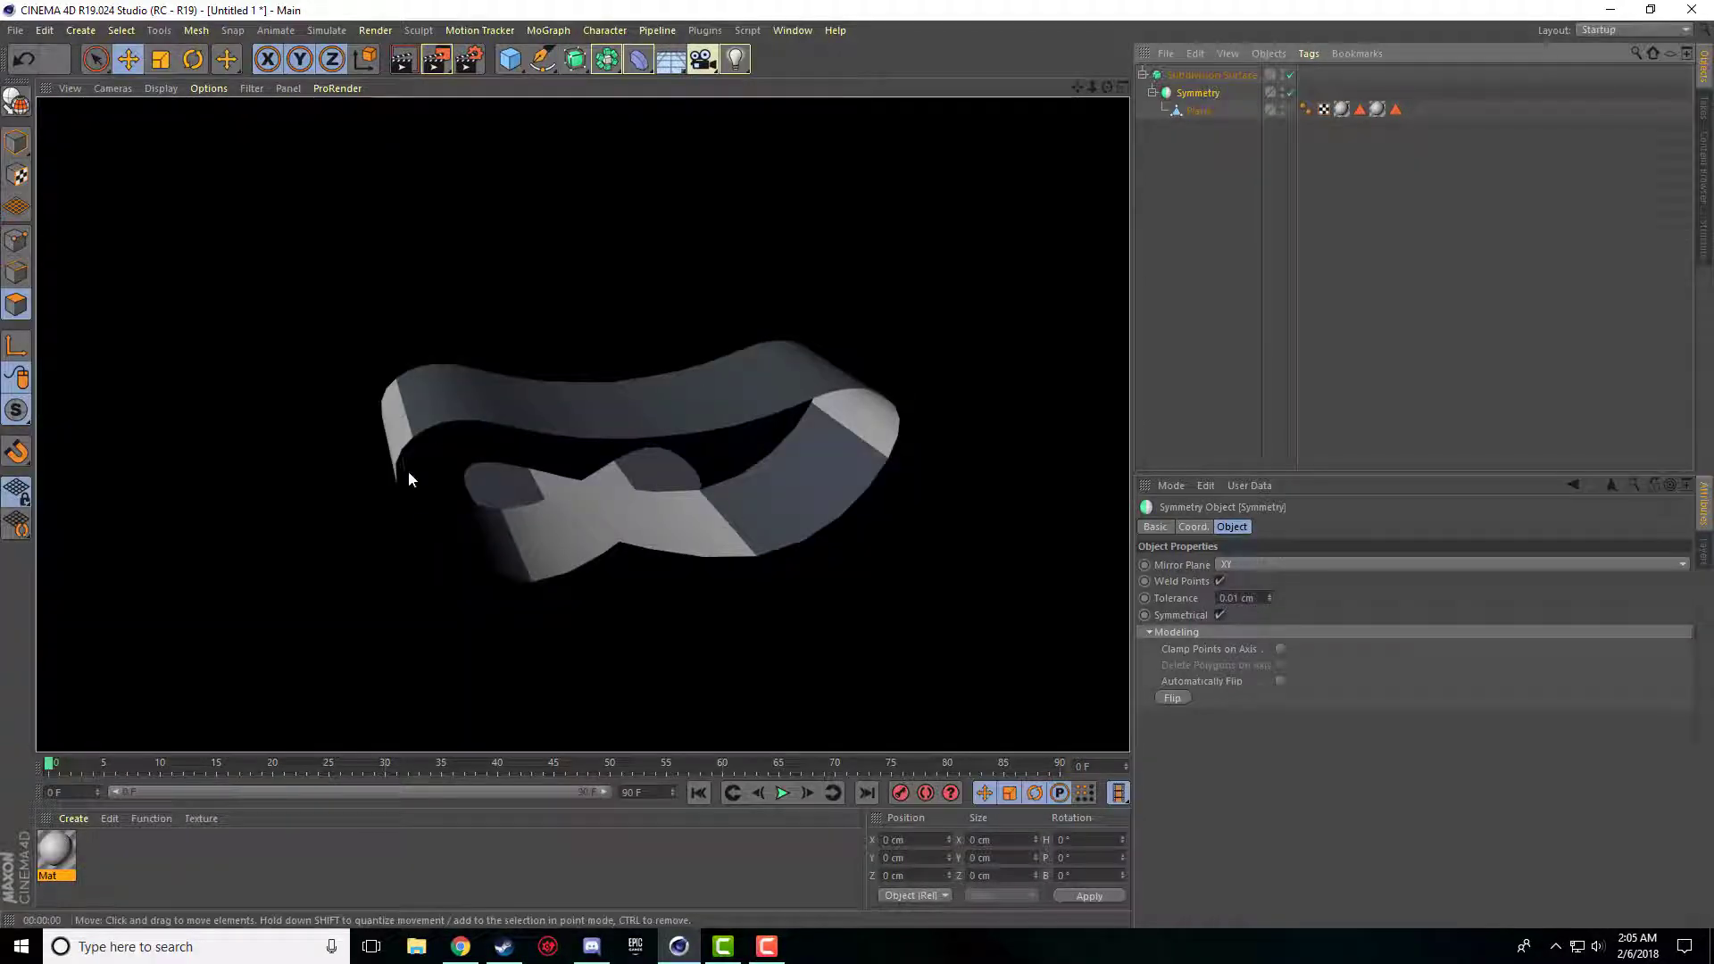
left_click(699, 341)
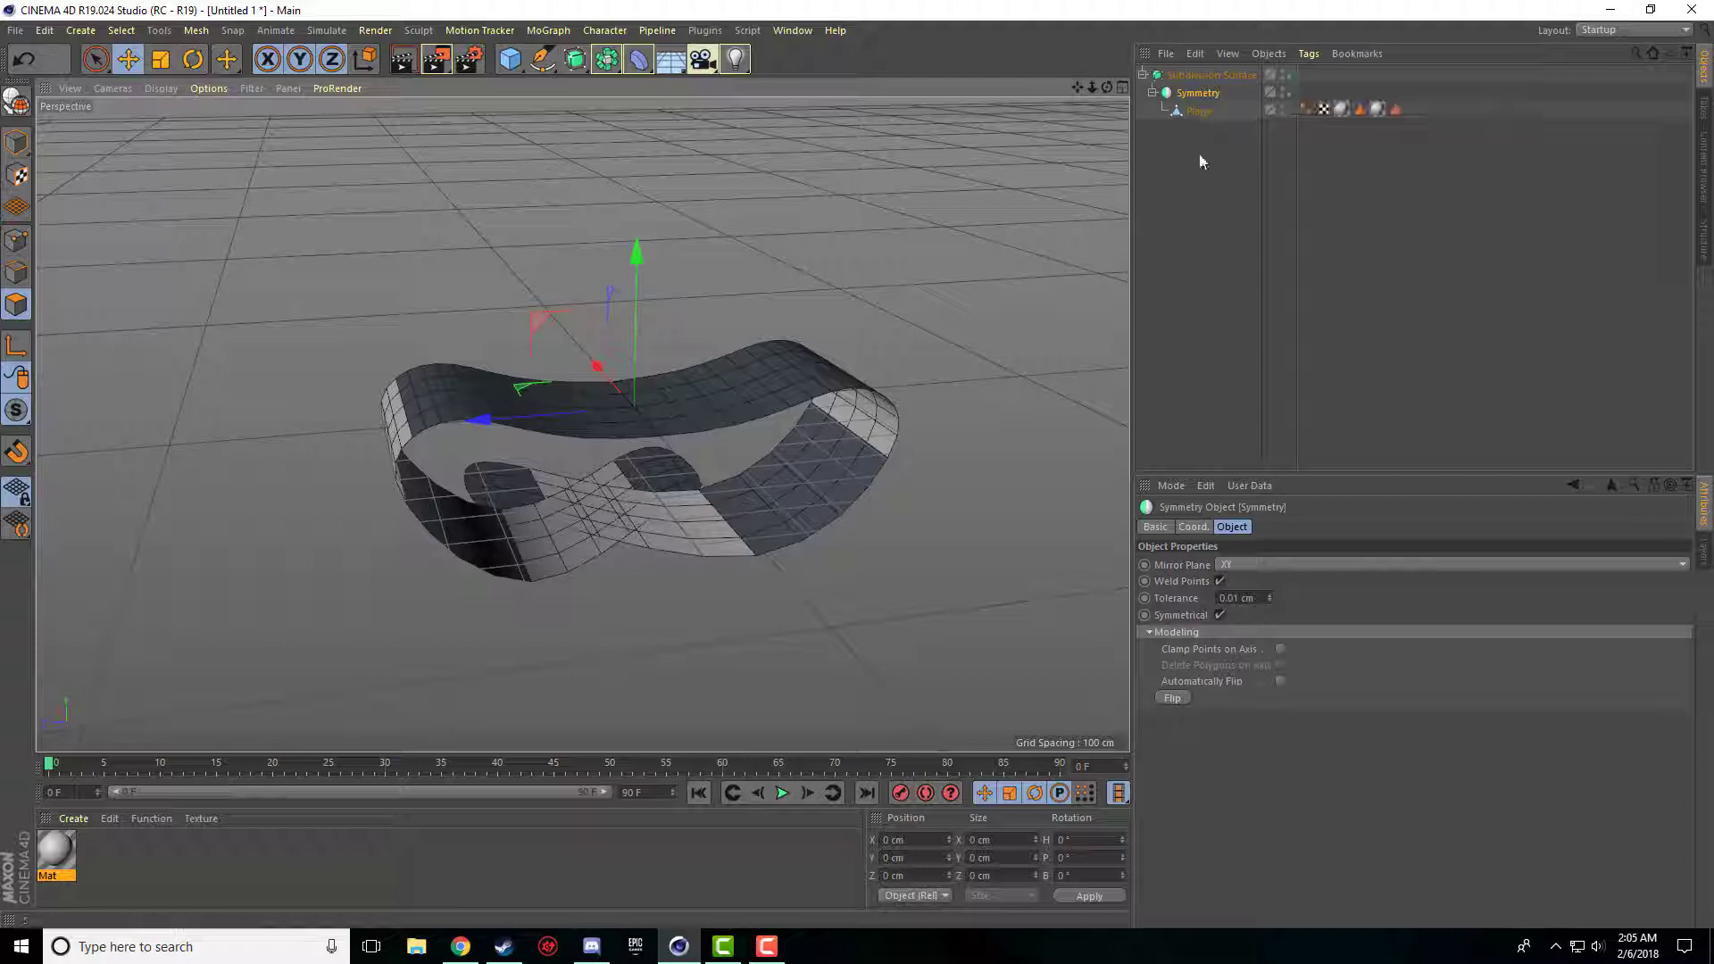
Deselect all objects and inspect the smoothed strip from different distances.
left_click(1218, 205)
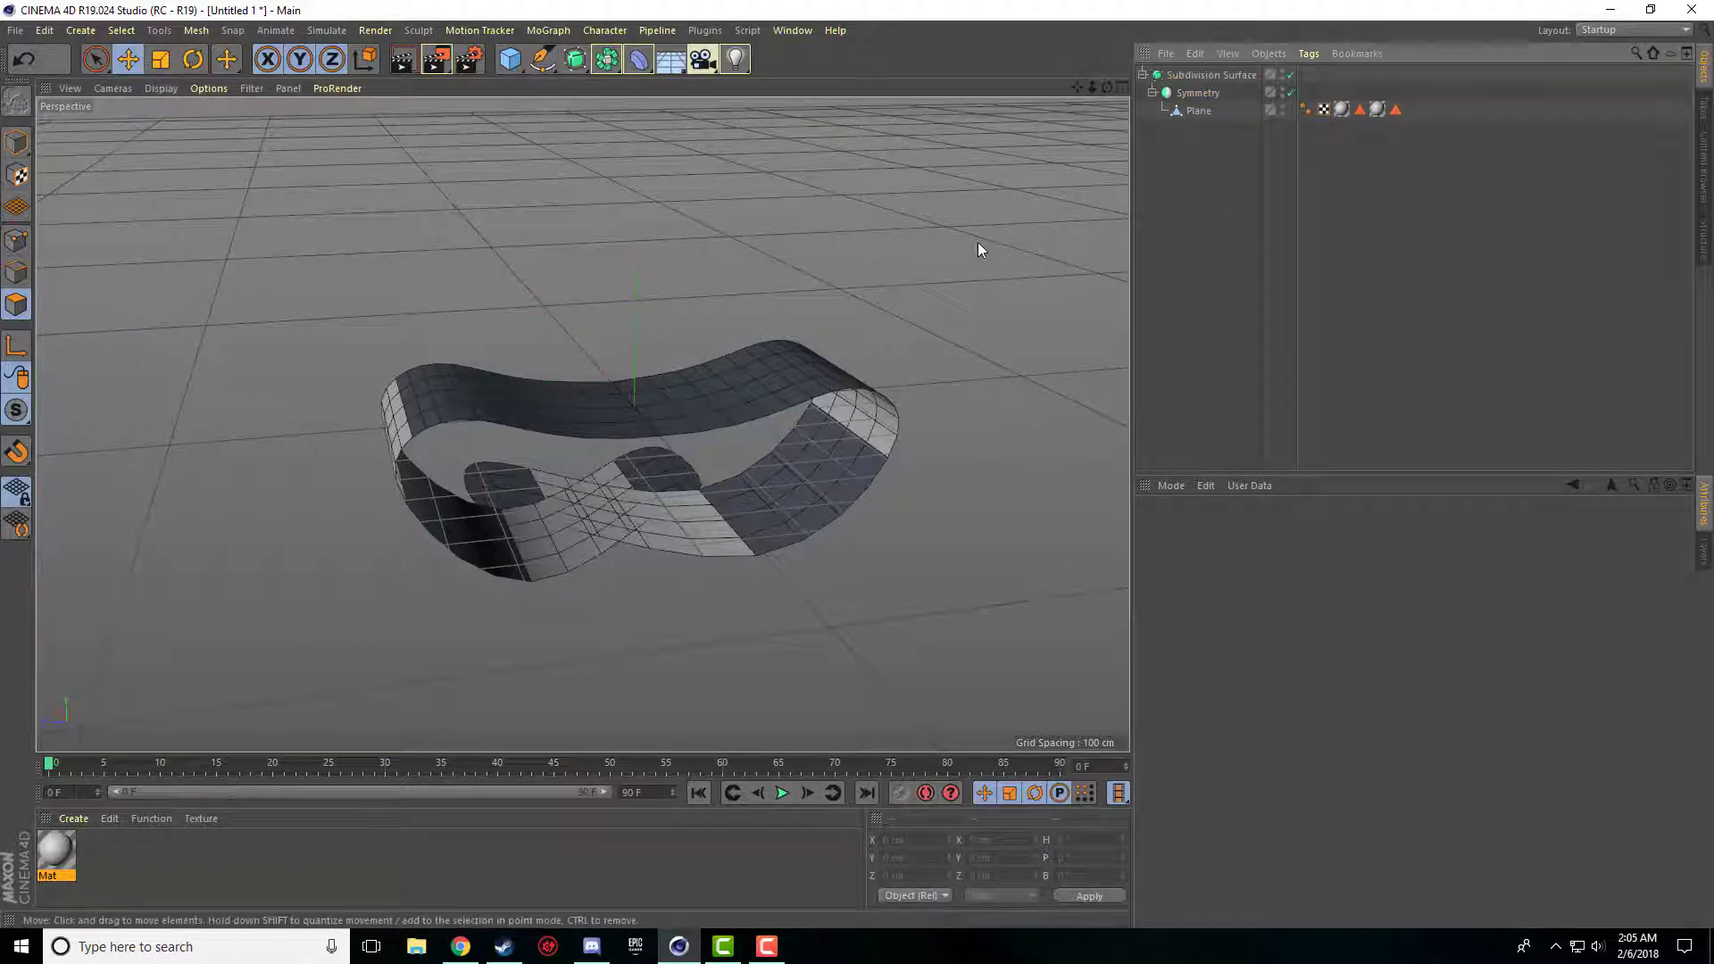
left_click_drag(1077, 87, 583, 425)
scroll(783, 259, "down", 3)
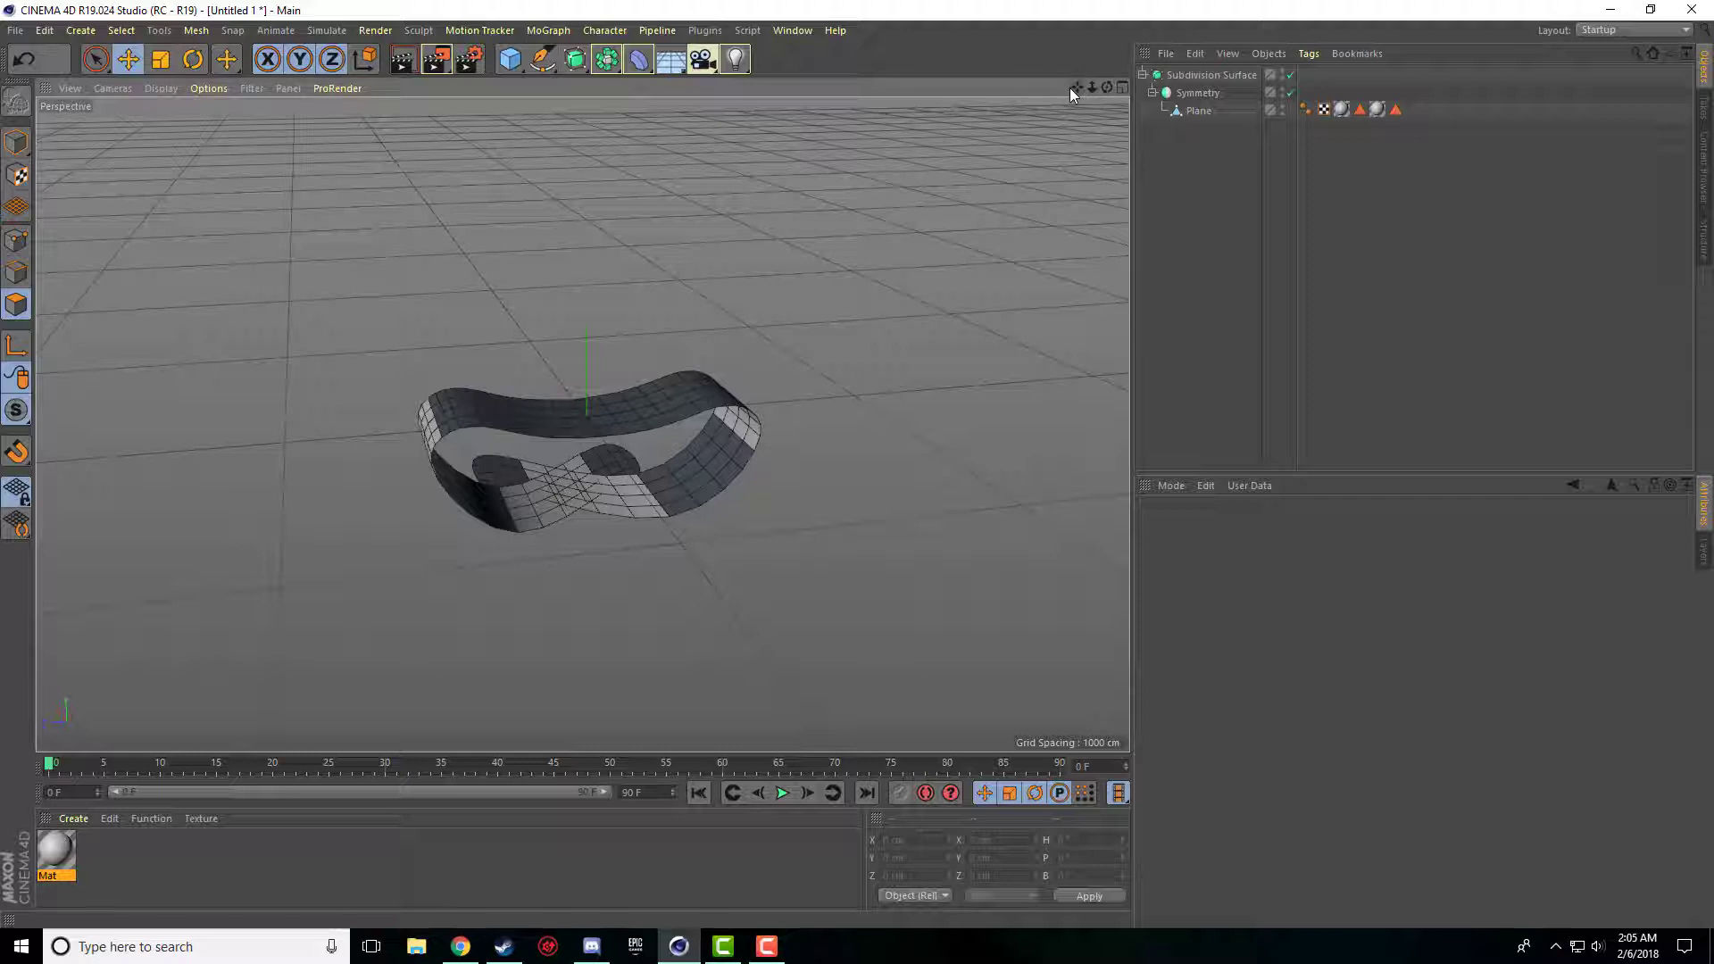
scroll(764, 403, "up", 5)
scroll(849, 357, "down", 1)
left_click_drag(1075, 86, 581, 420)
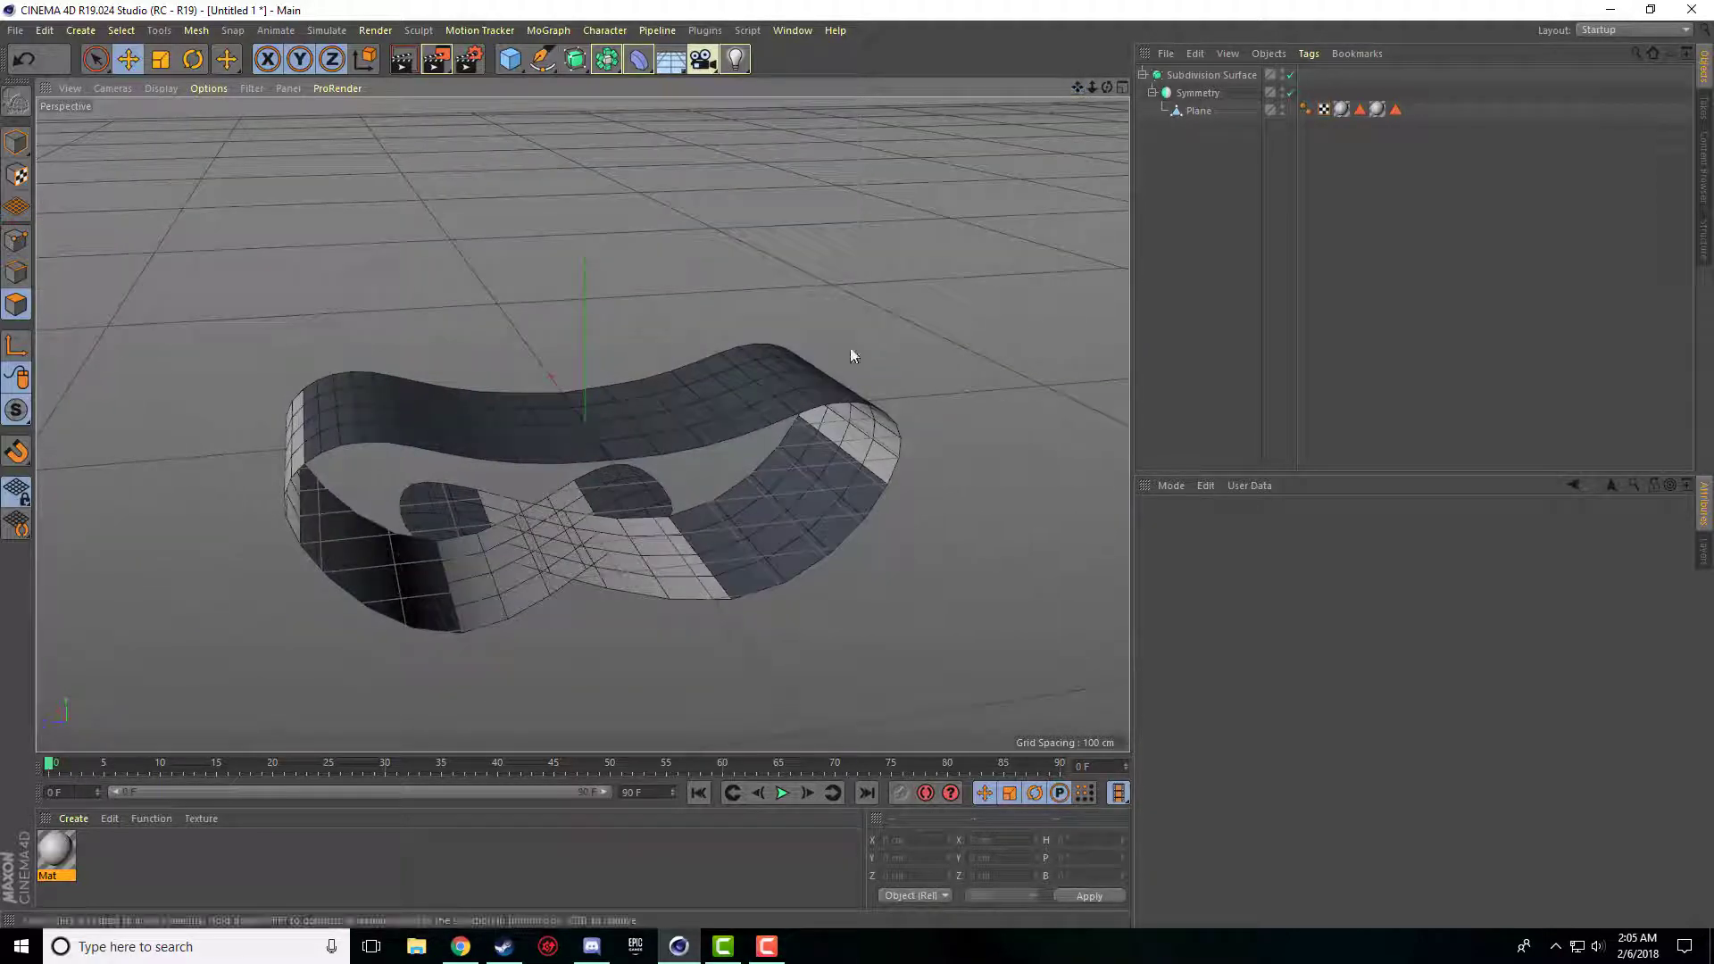